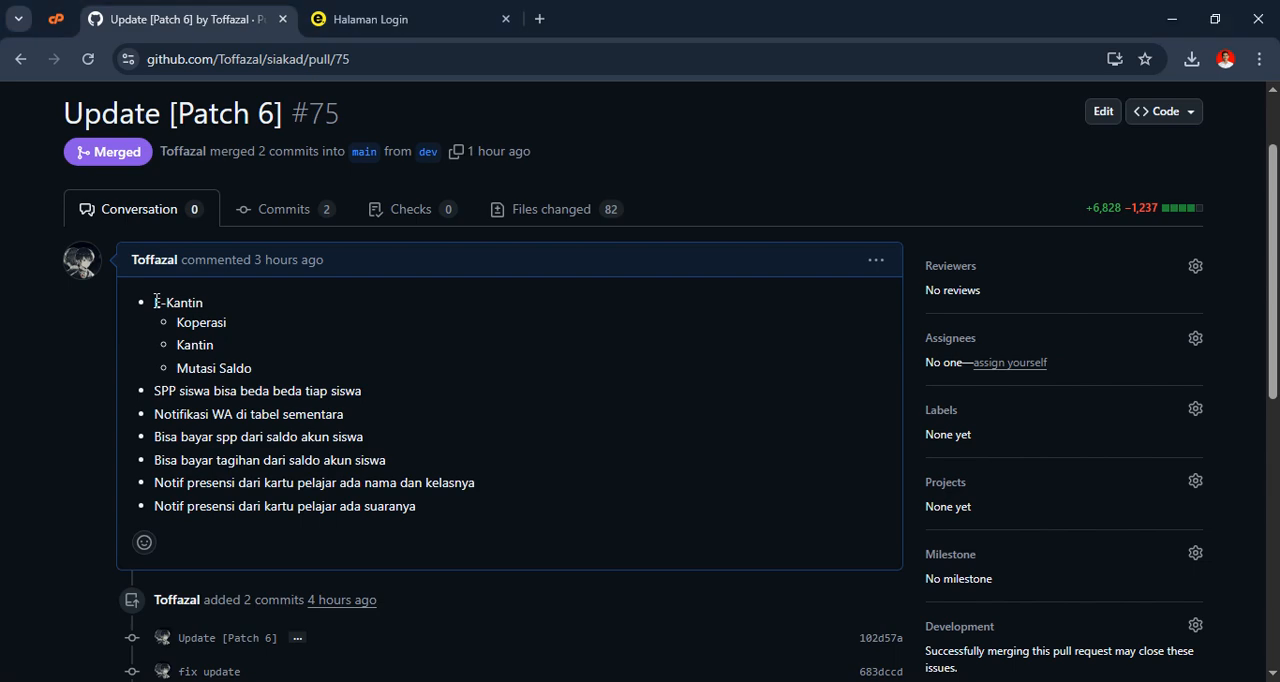
Review the E-Kantin items in the Patch 6 pull request notes: Koperasi, Kantin and Mutasi Saldo
drag(155, 302, 262, 368)
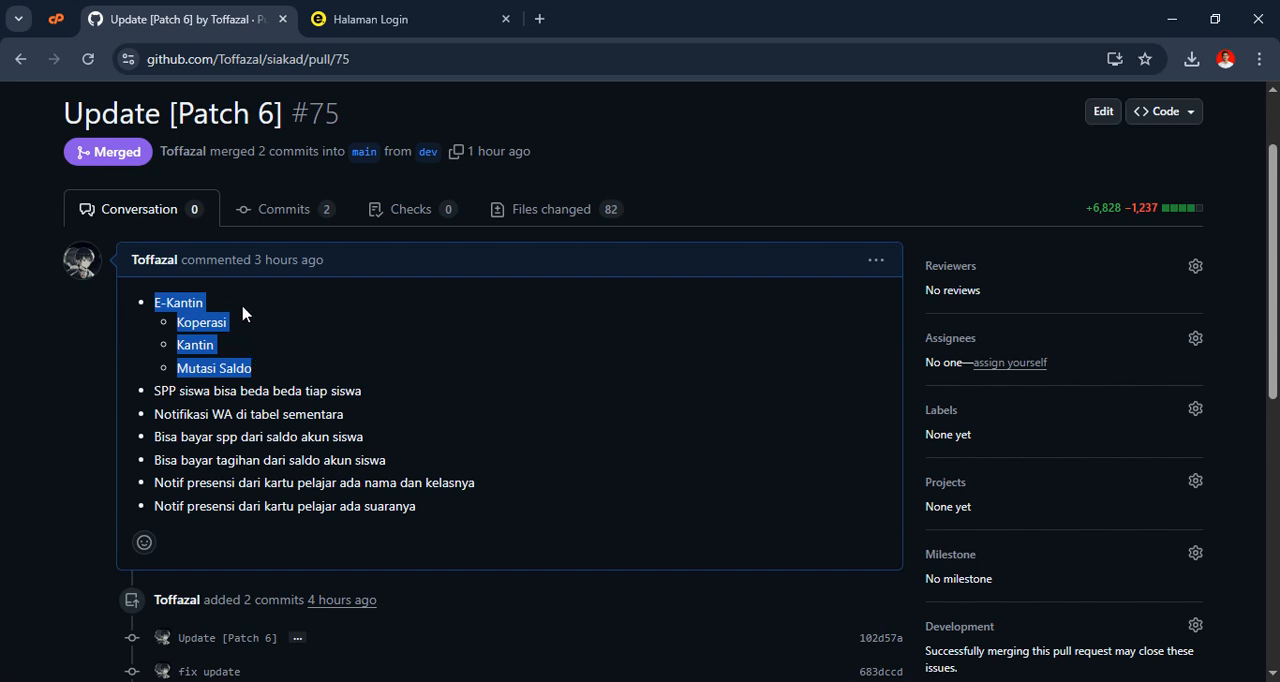
click(210, 318)
double_click(209, 320)
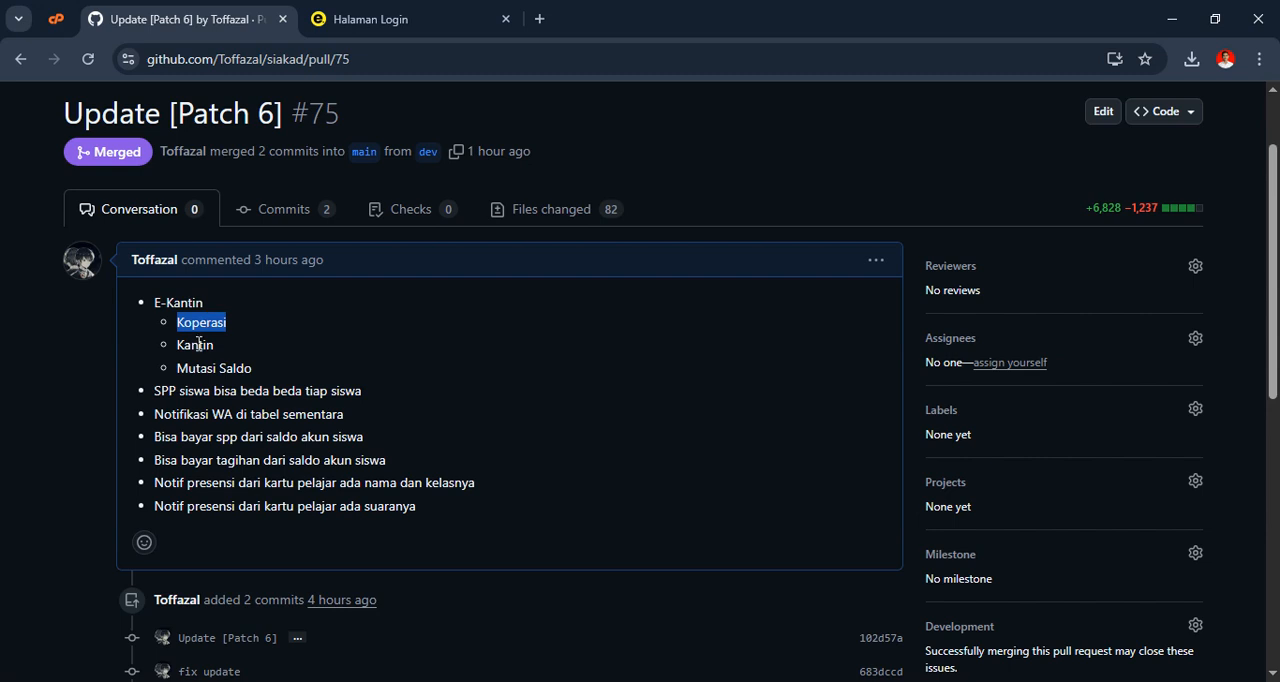
double_click(199, 344)
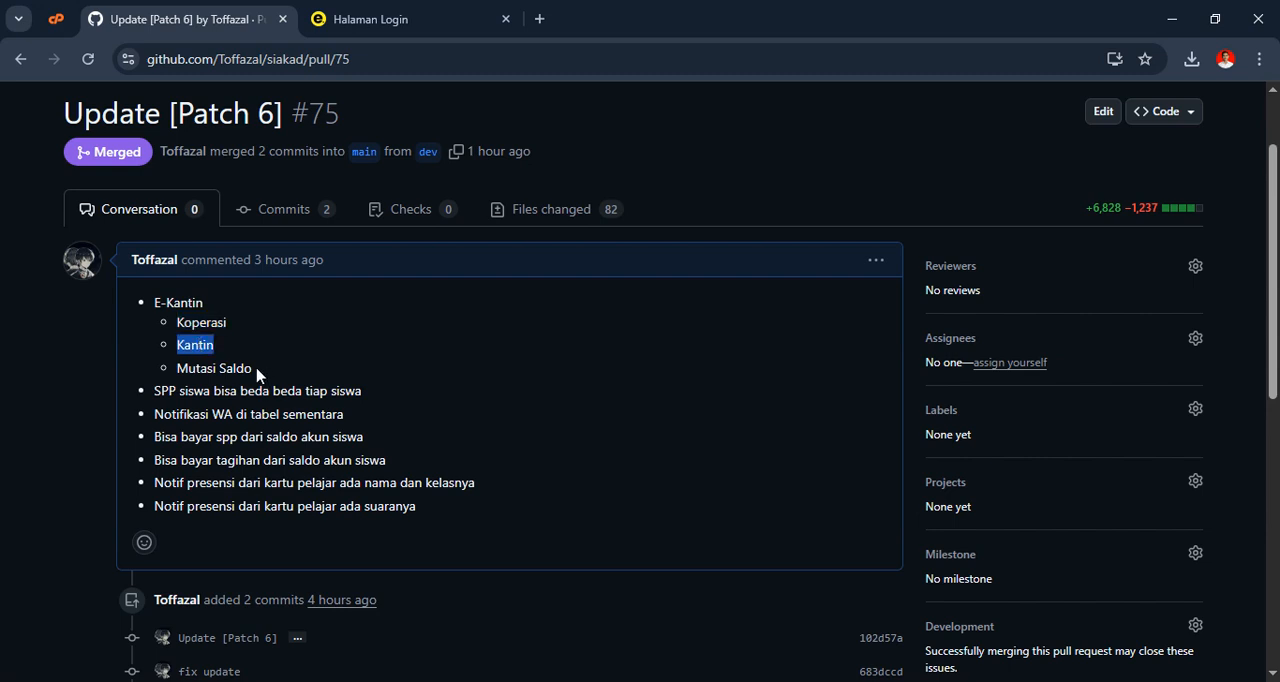
drag(254, 370, 176, 370)
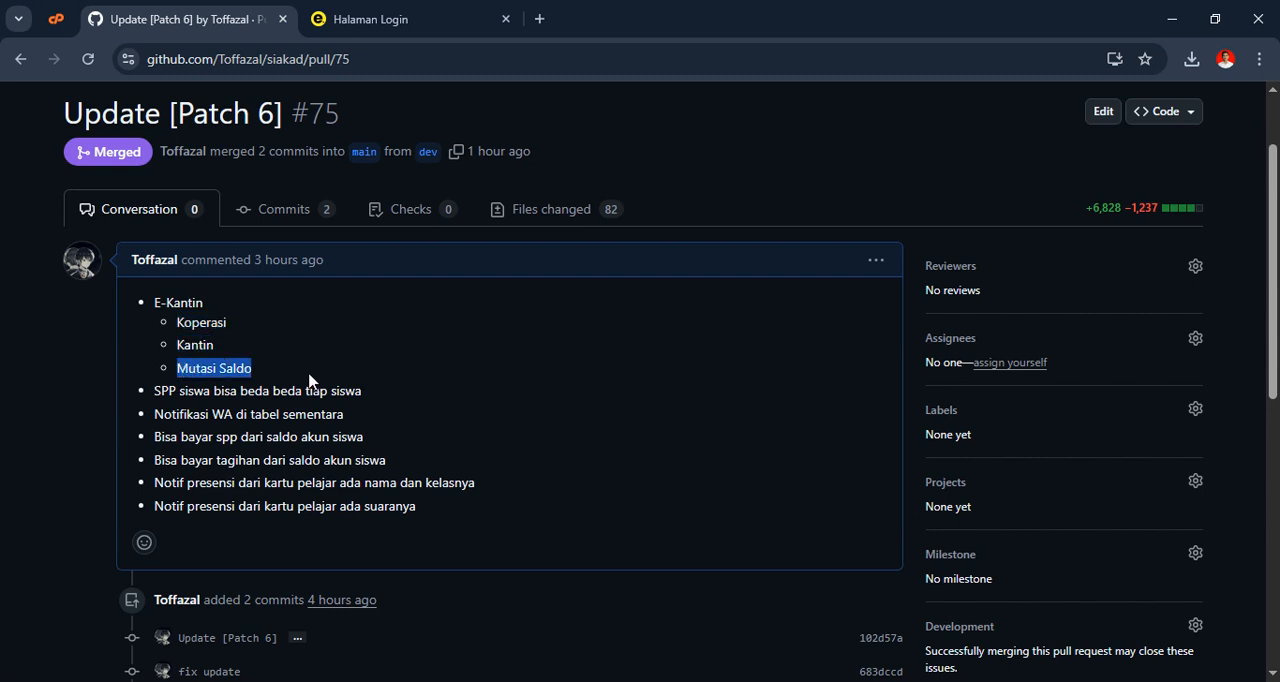
Review the remaining Patch 6 notes on SPP per student, WA notifications, payments from student balance, and student-card attendance notifications
click(361, 438)
drag(361, 438, 141, 451)
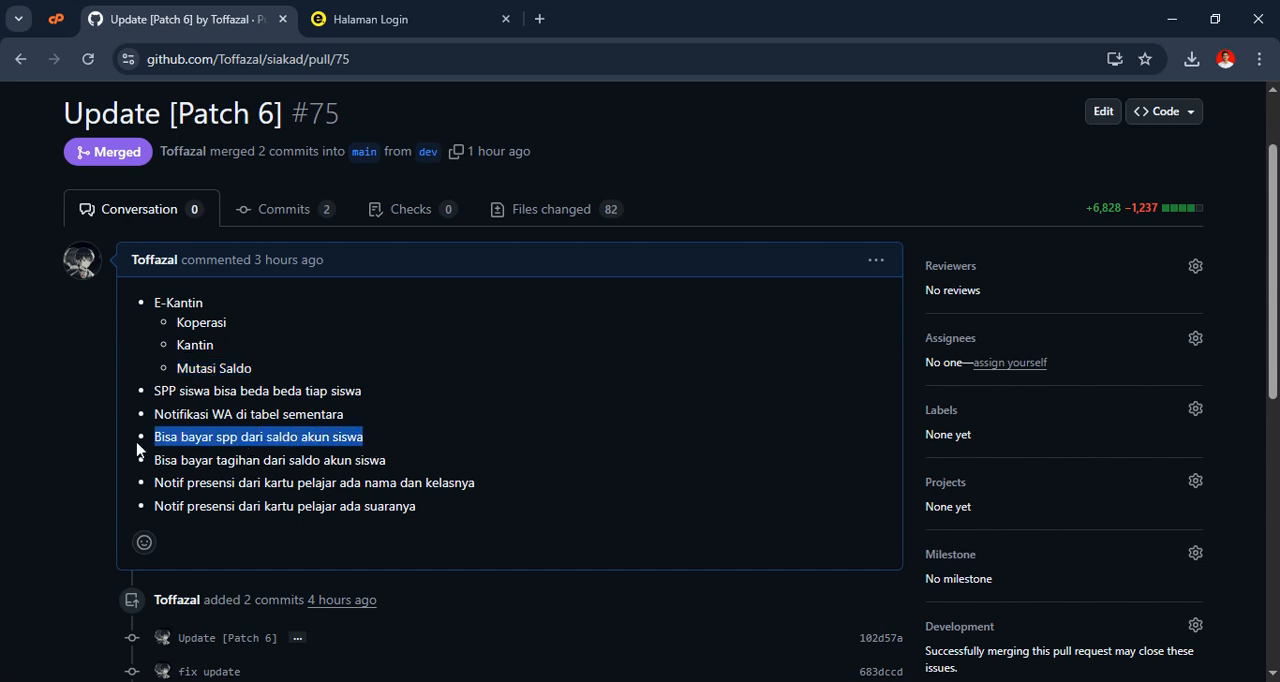
click(387, 459)
drag(387, 459, 154, 460)
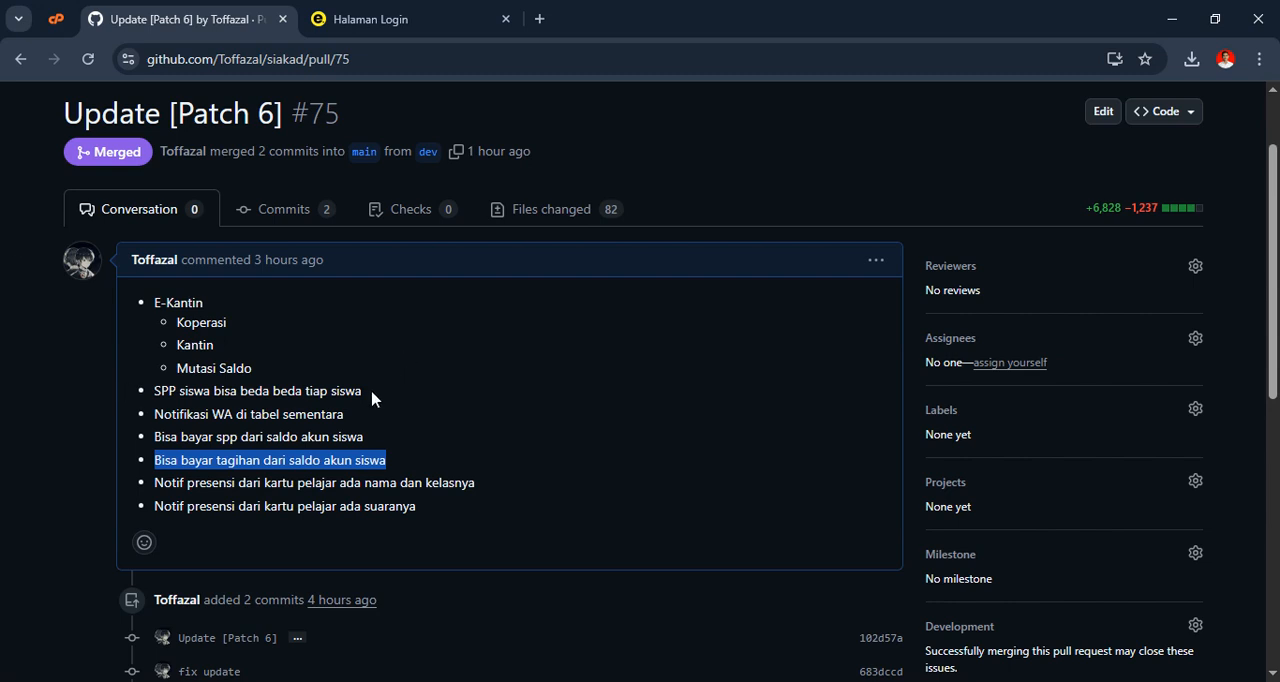
drag(364, 391, 152, 391)
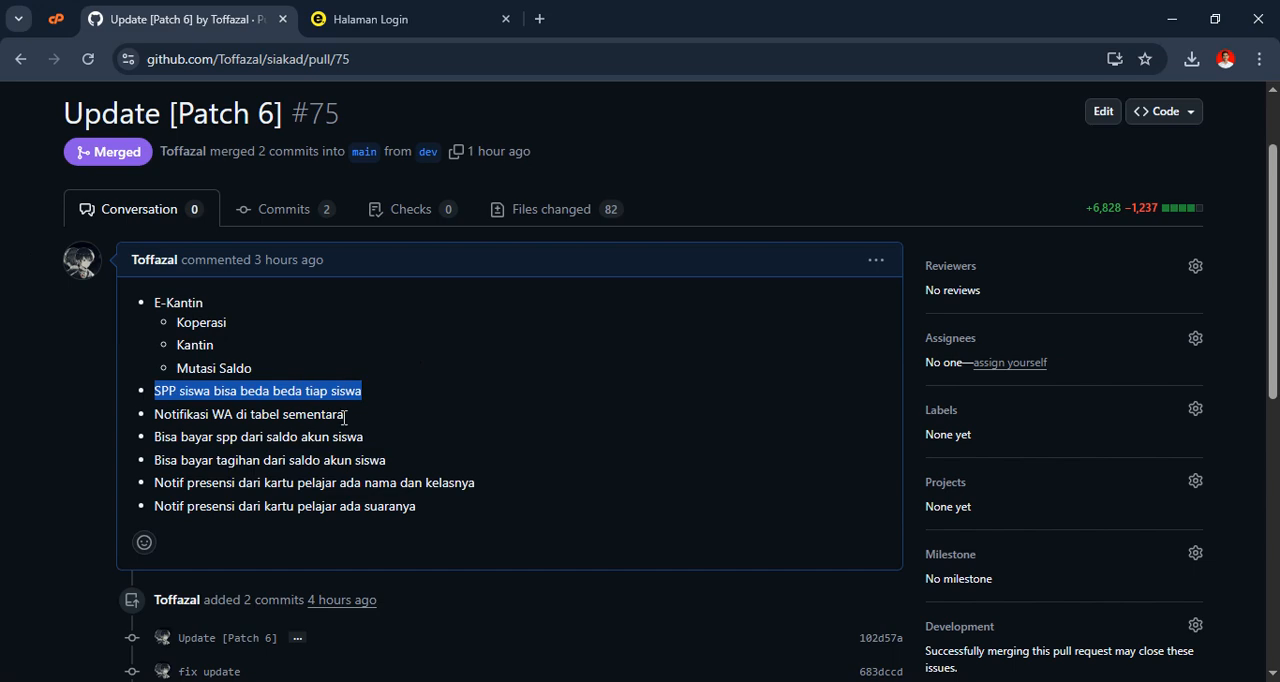
drag(344, 414, 154, 415)
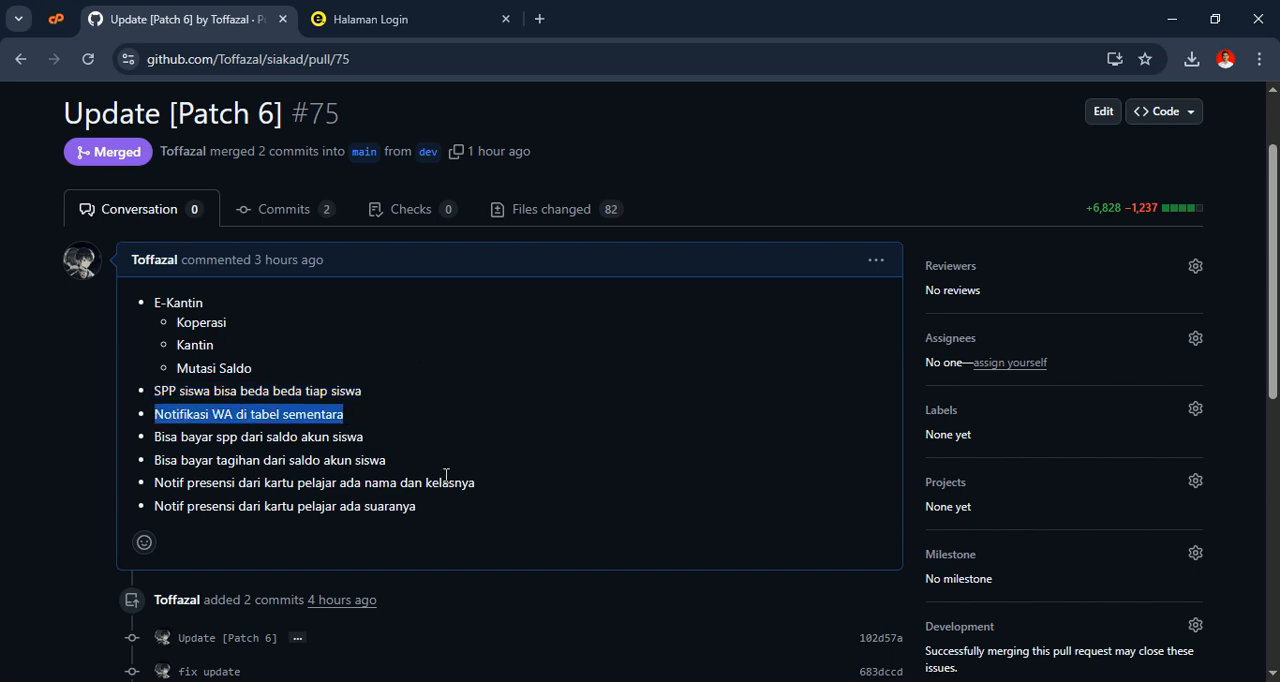
drag(350, 415, 154, 415)
drag(476, 489, 366, 486)
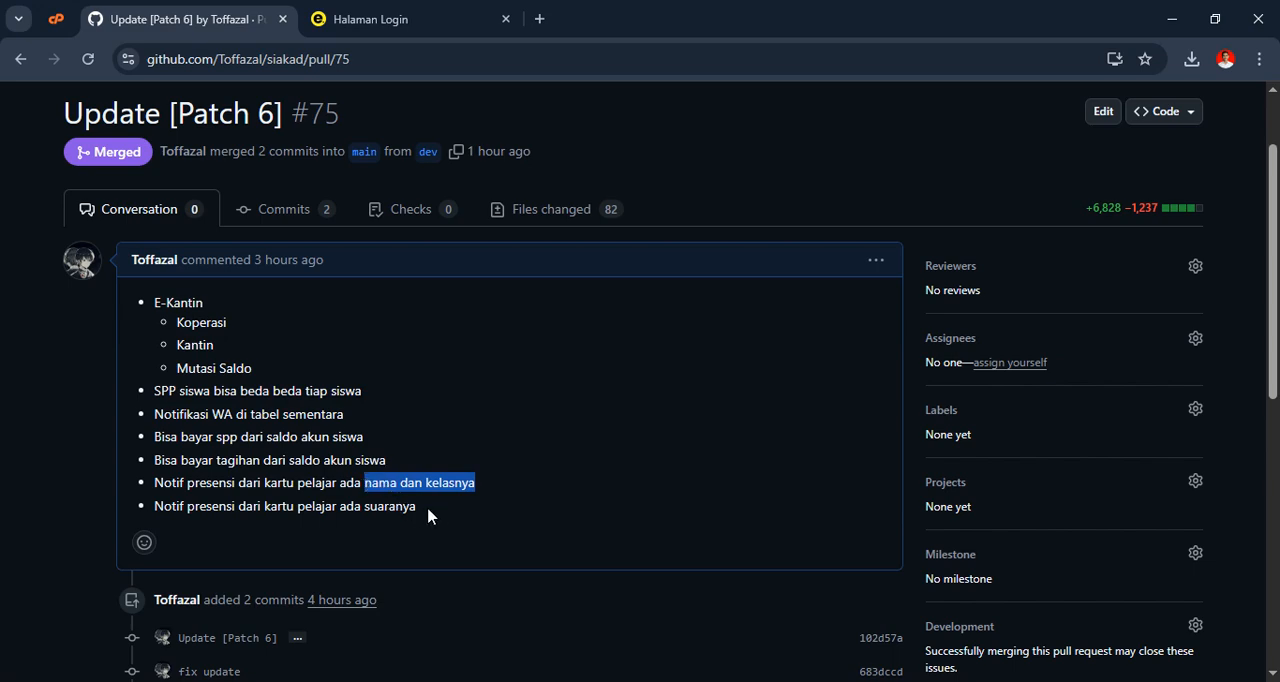
drag(429, 514, 152, 507)
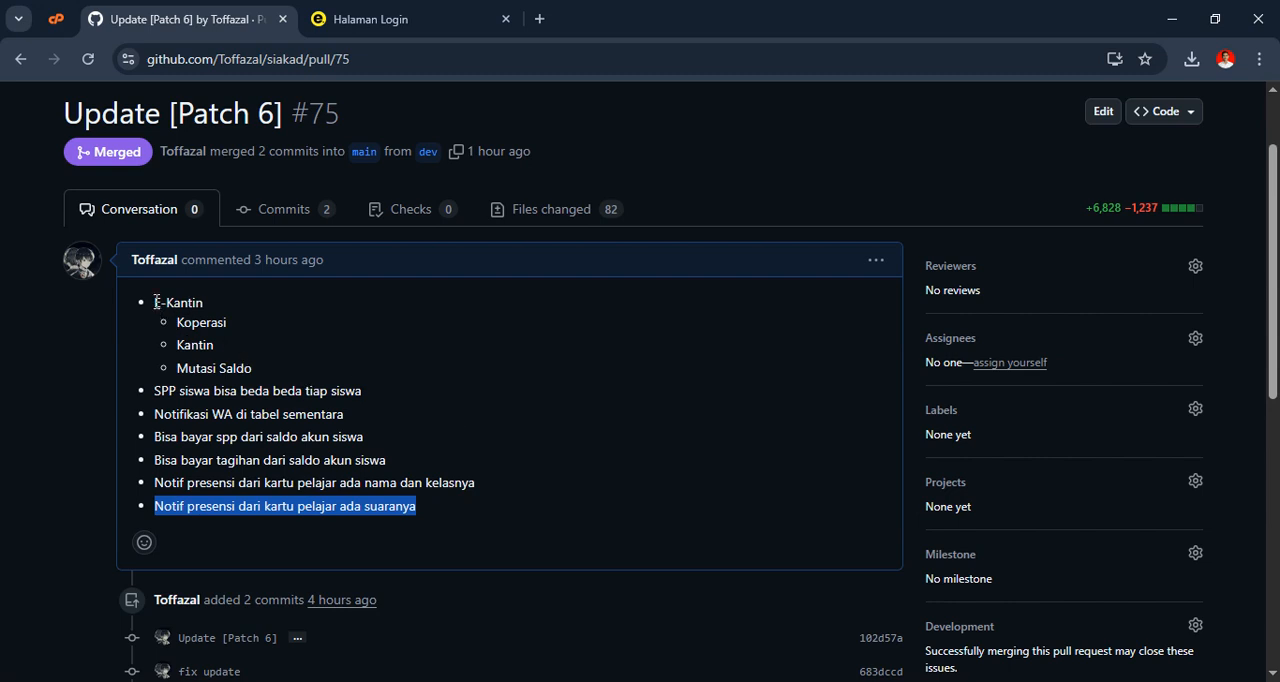
Switch to the SIMS demo login page, sign in as admin with the account password, and dismiss the login message
click(370, 19)
click(597, 328)
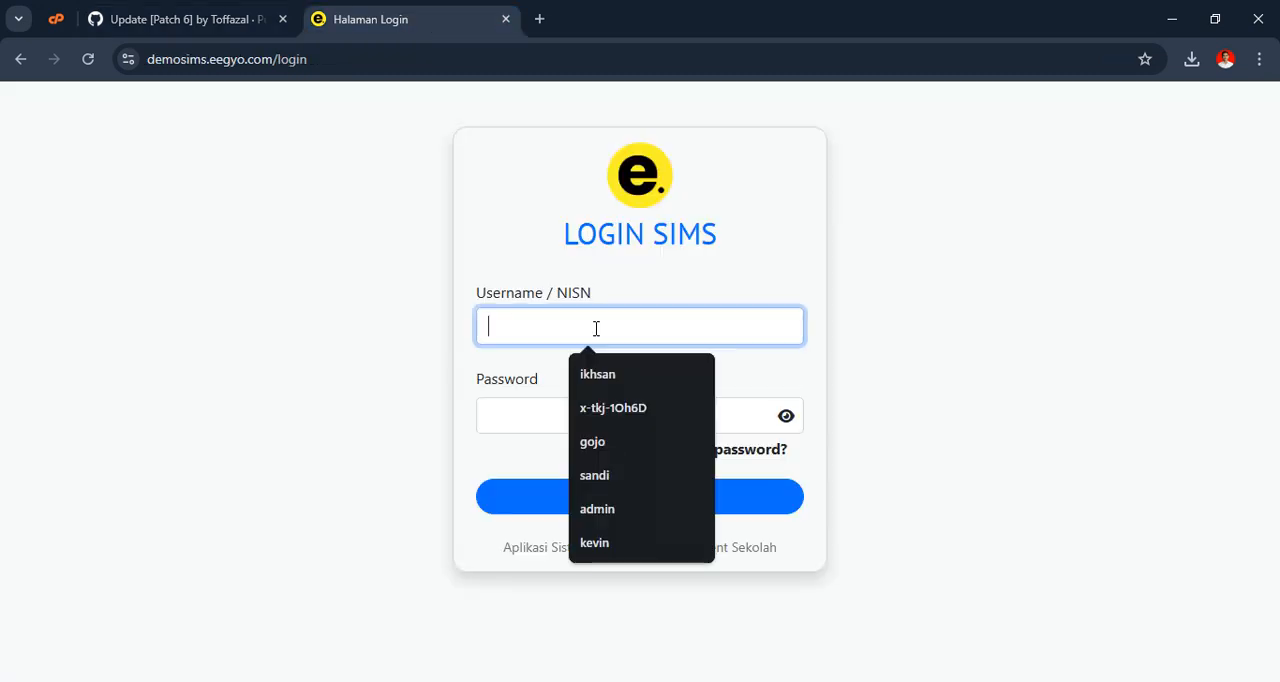
text(admin)
key(Tab)
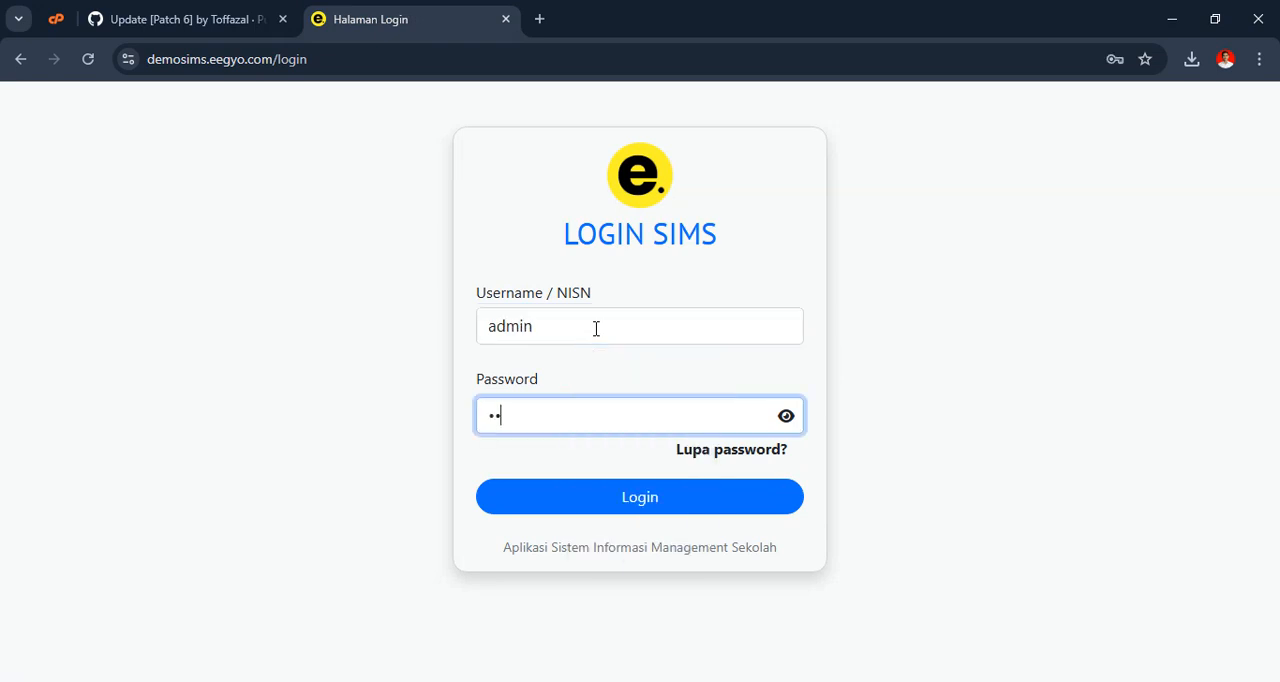
text(••••••••)
key(Return)
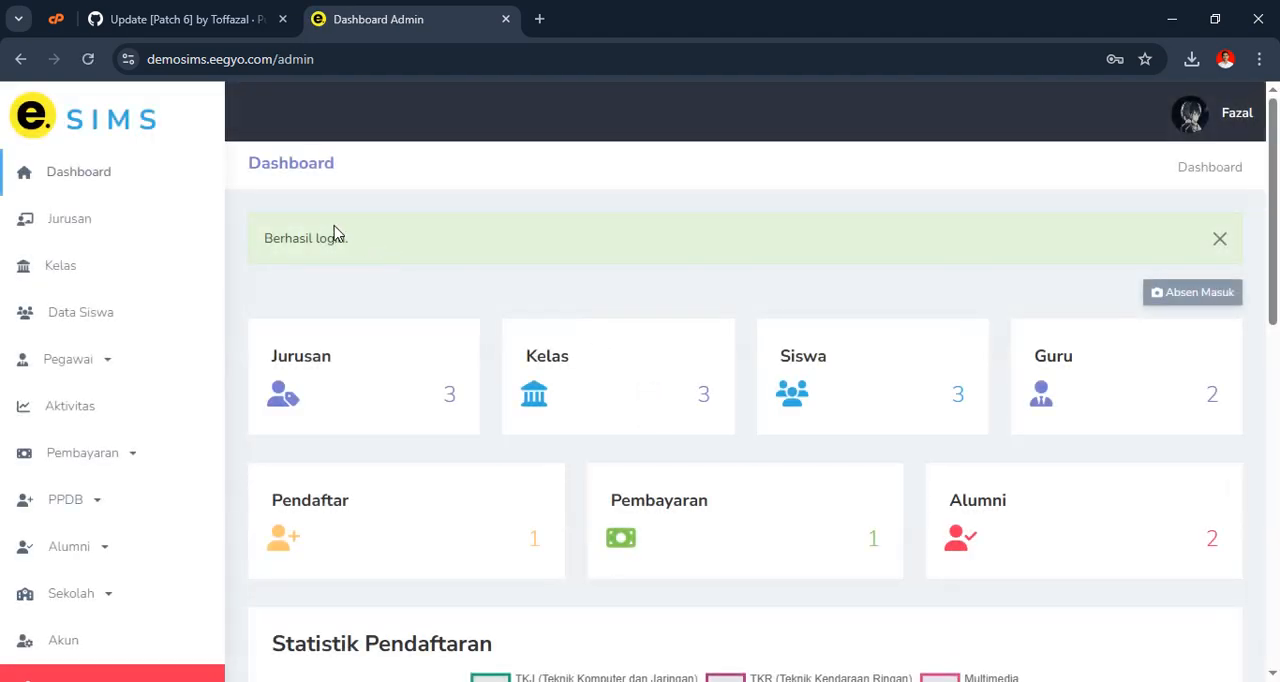
click(1220, 240)
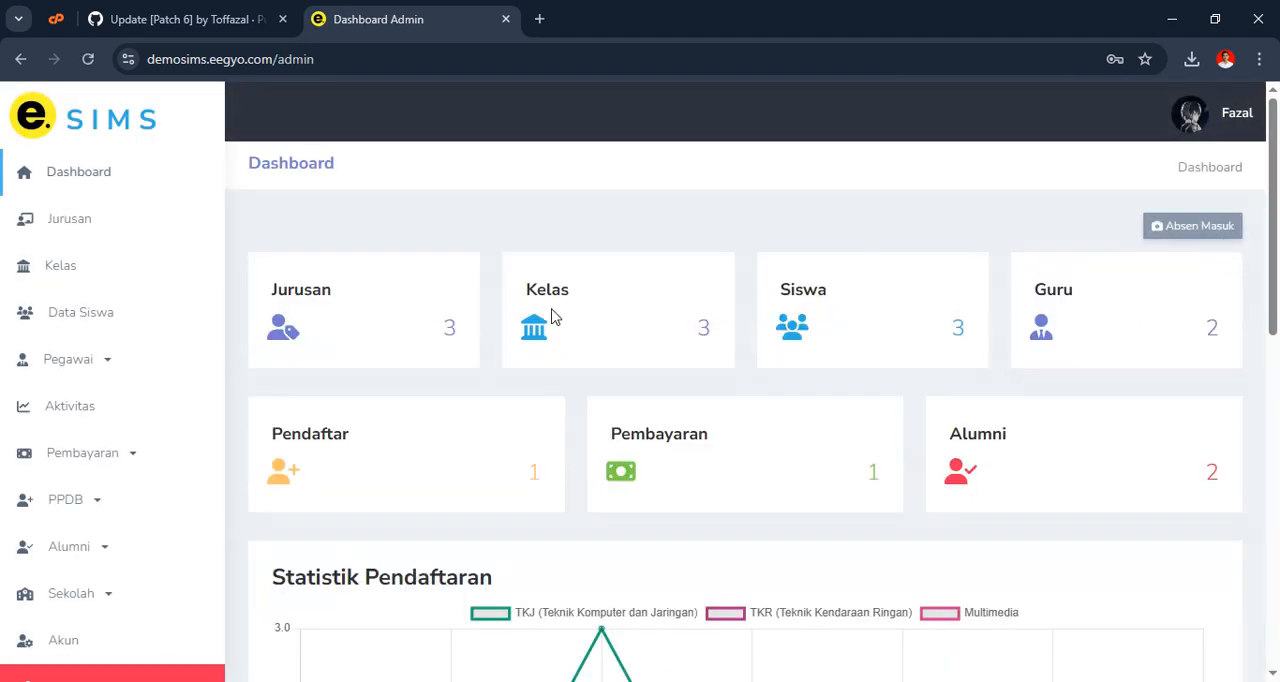
Check the available Jabatan options in the new employee form and return to the employee list
click(125, 358)
click(87, 412)
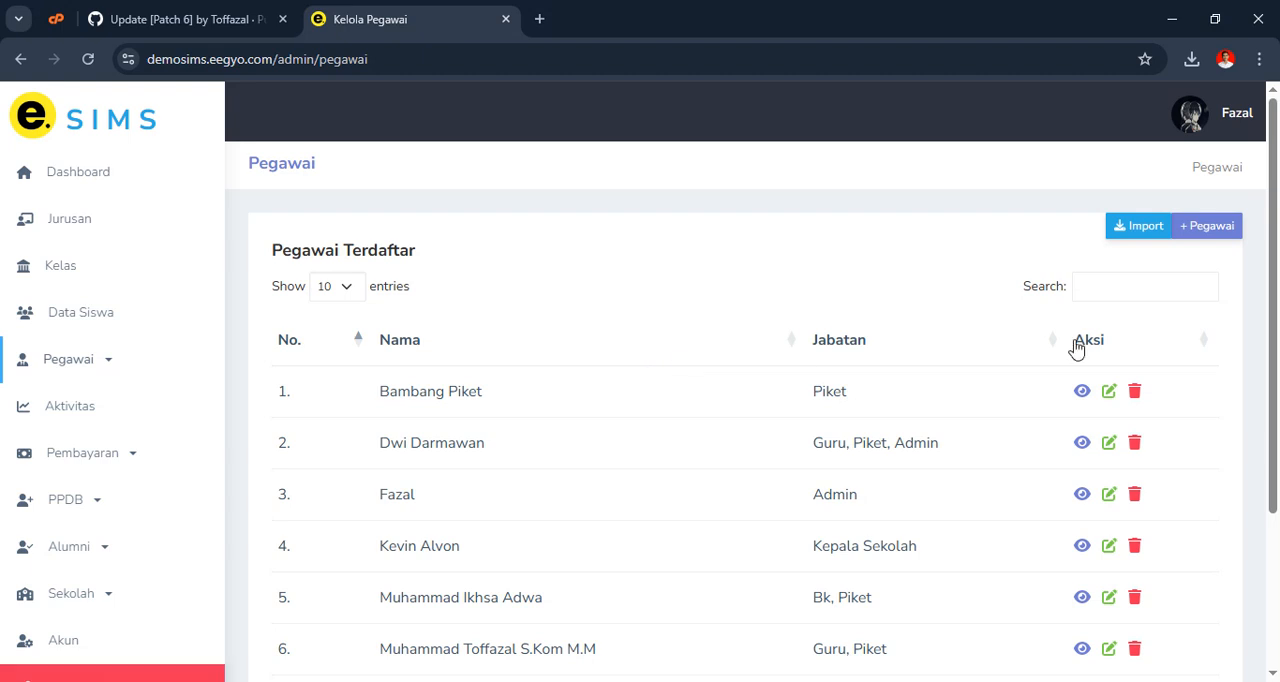
click(1207, 228)
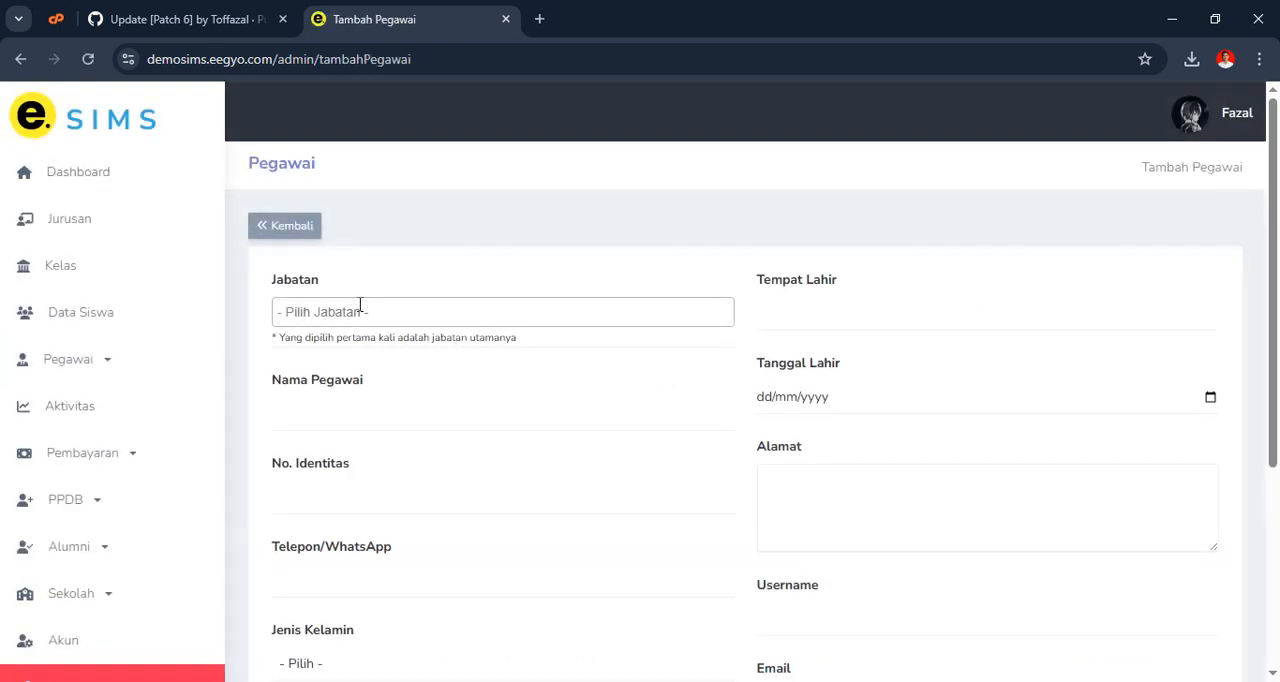
click(360, 311)
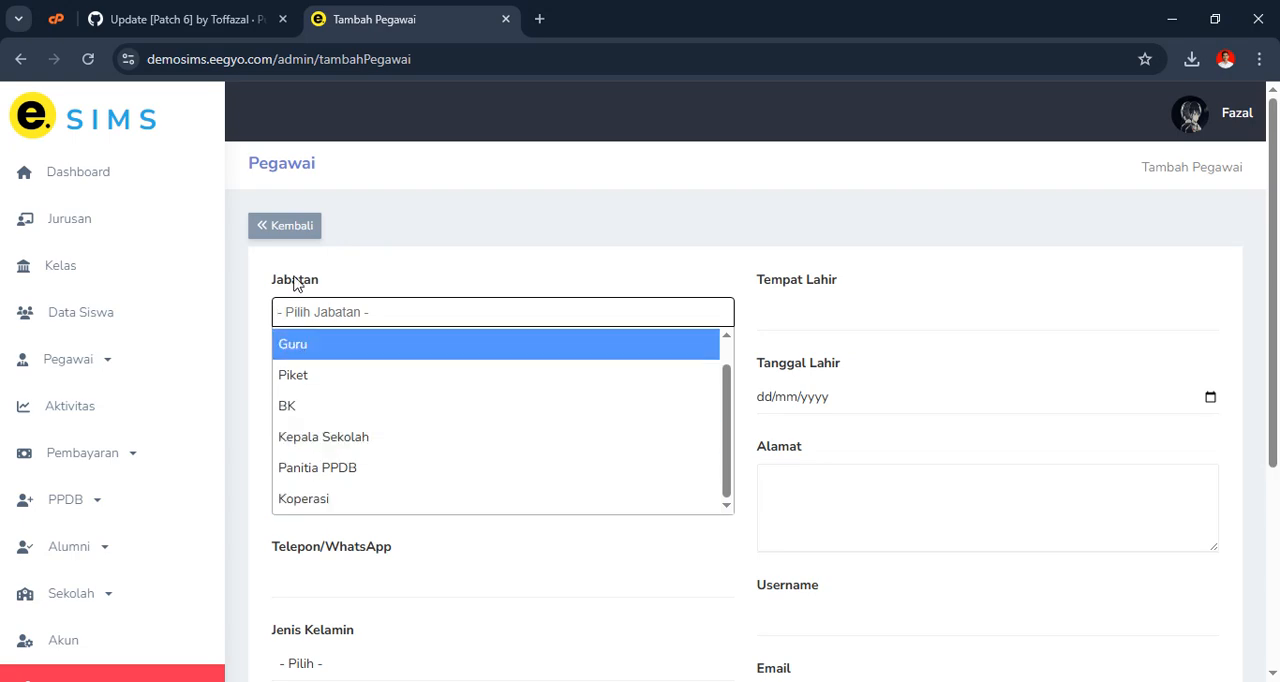
click(400, 203)
click(282, 230)
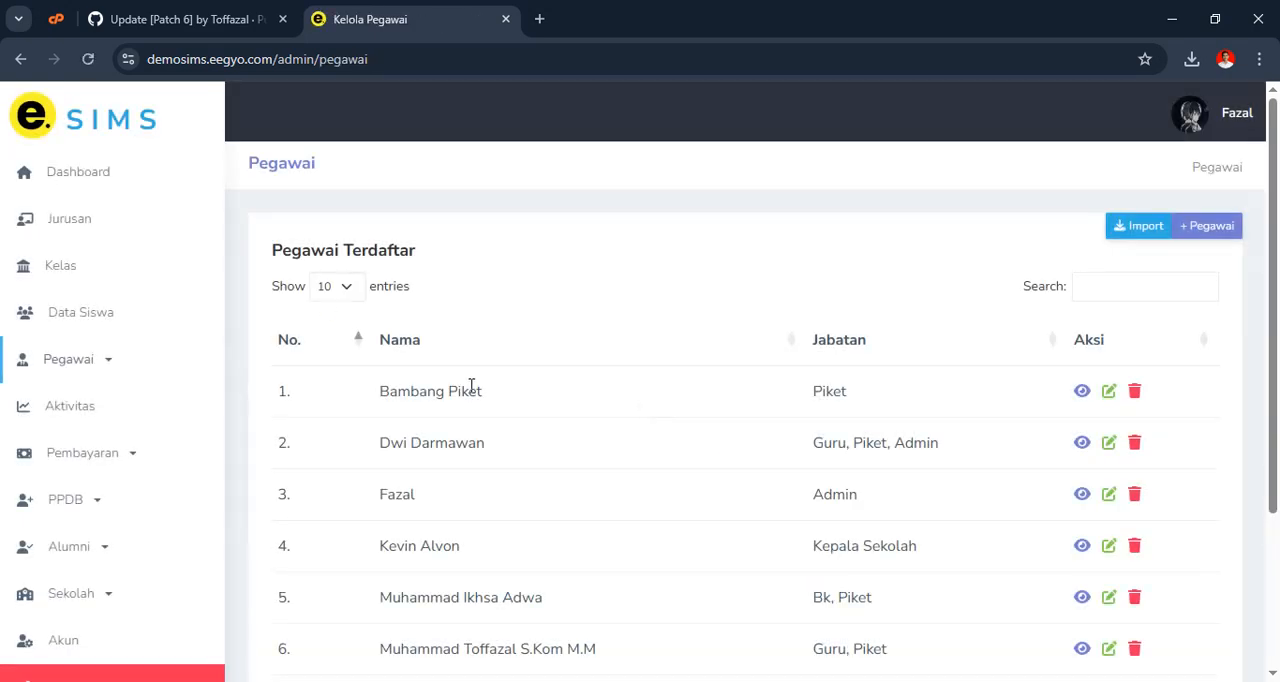
Try adding Koperasi as a second Jabatan in the Admin employee's record, and return to the employee list without saving
scroll(468, 382, down, 3)
scroll(706, 468, up, 3)
scroll(690, 466, down, 2)
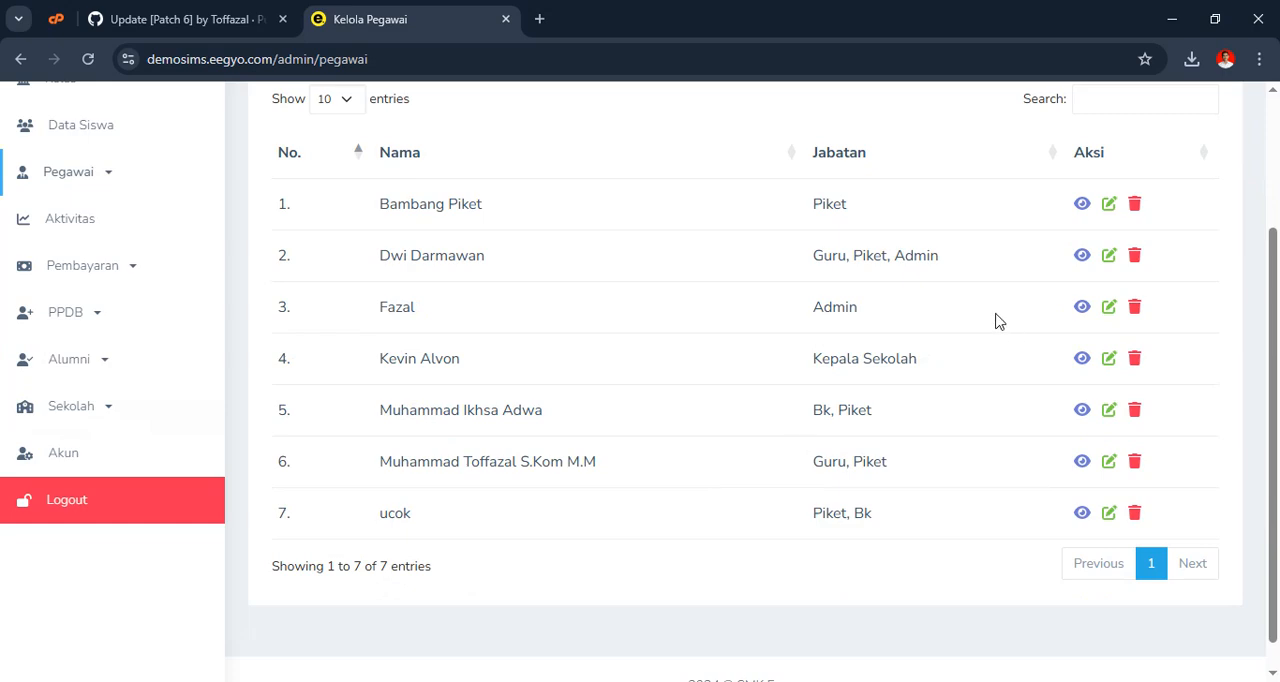
click(1109, 307)
click(406, 314)
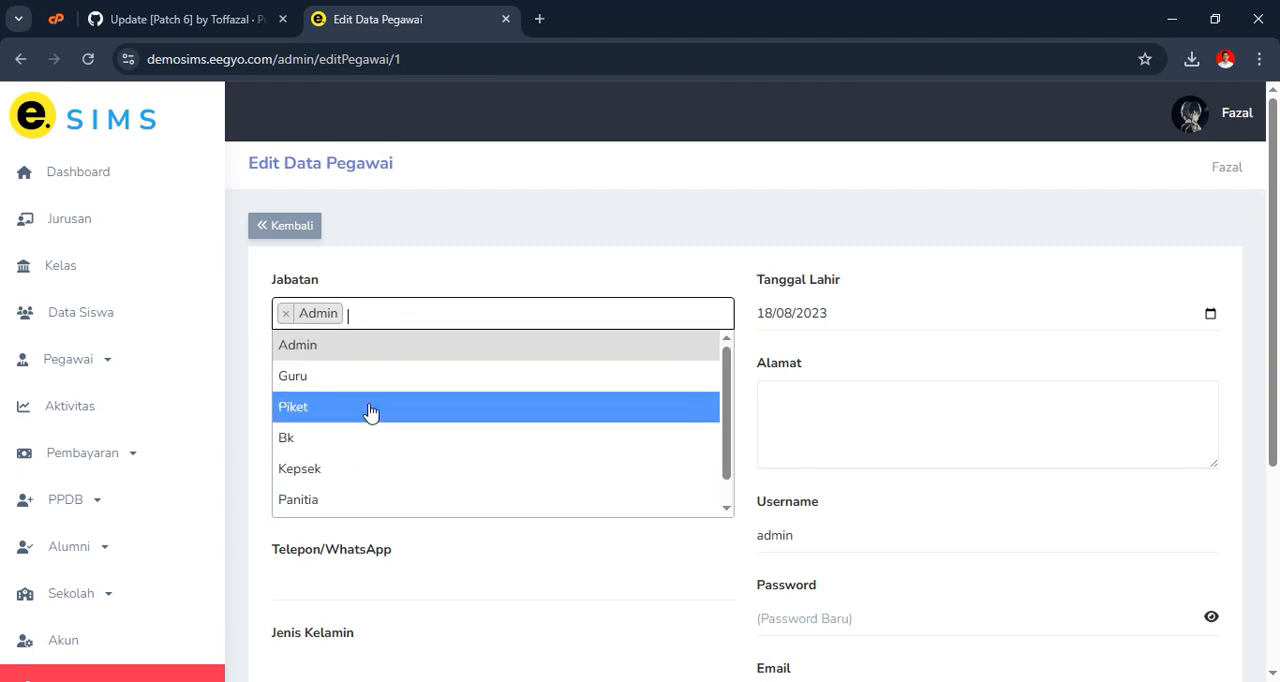
scroll(357, 454, down, 1)
scroll(367, 470, up, 1)
scroll(340, 500, down, 1)
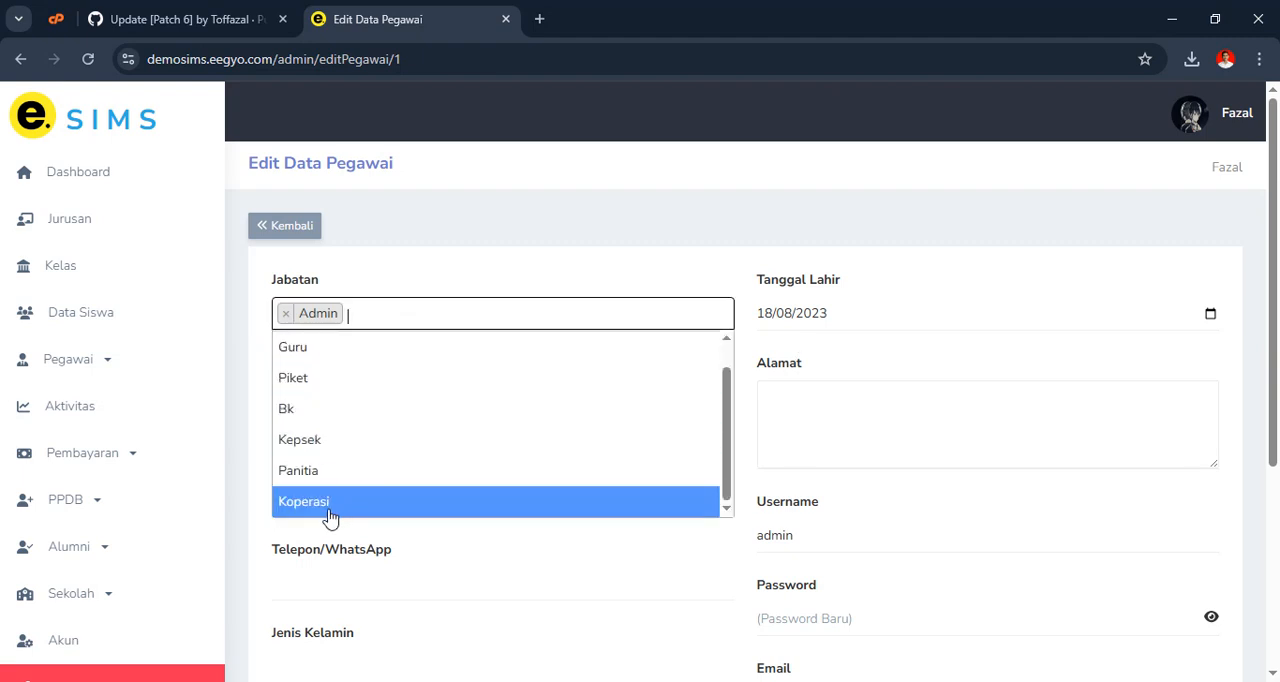
click(330, 510)
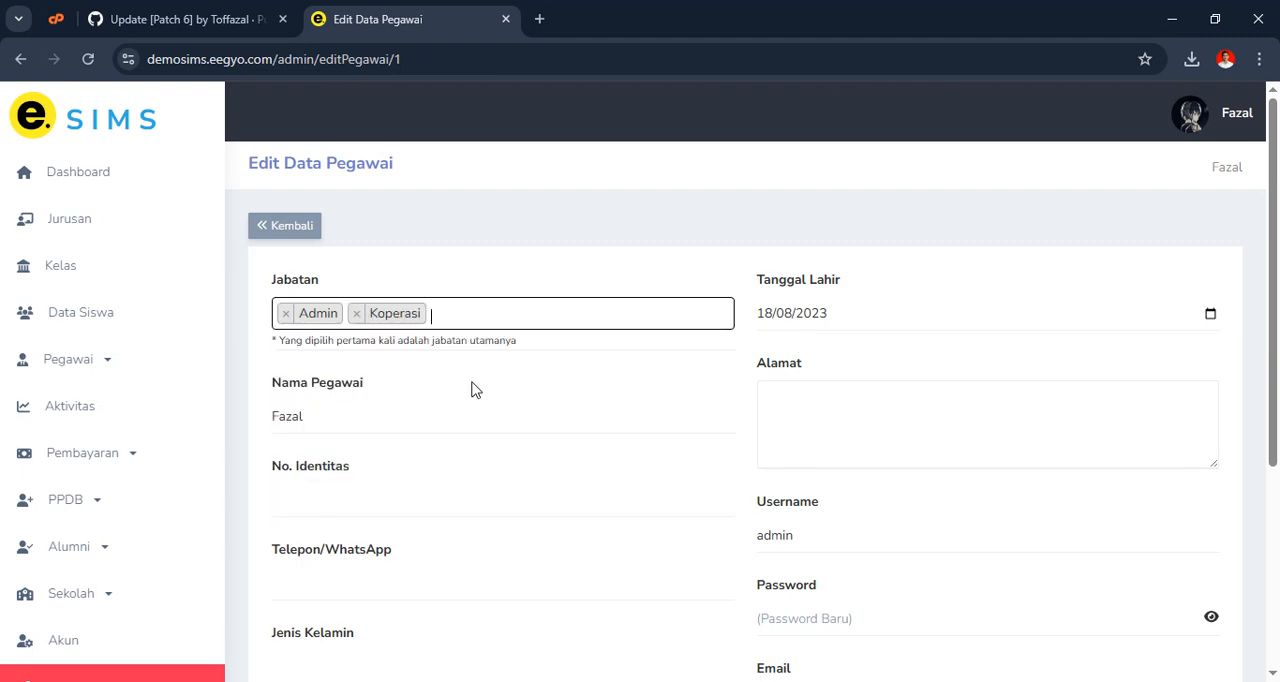
click(288, 226)
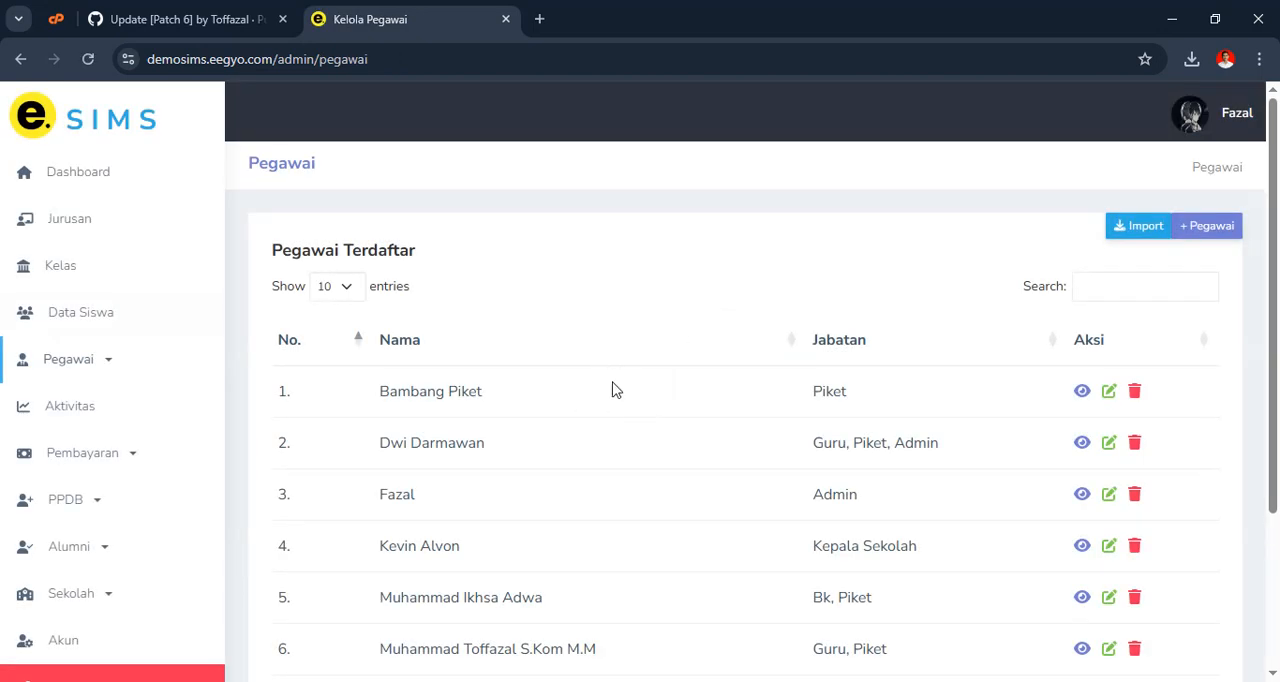
scroll(622, 391, down, 2)
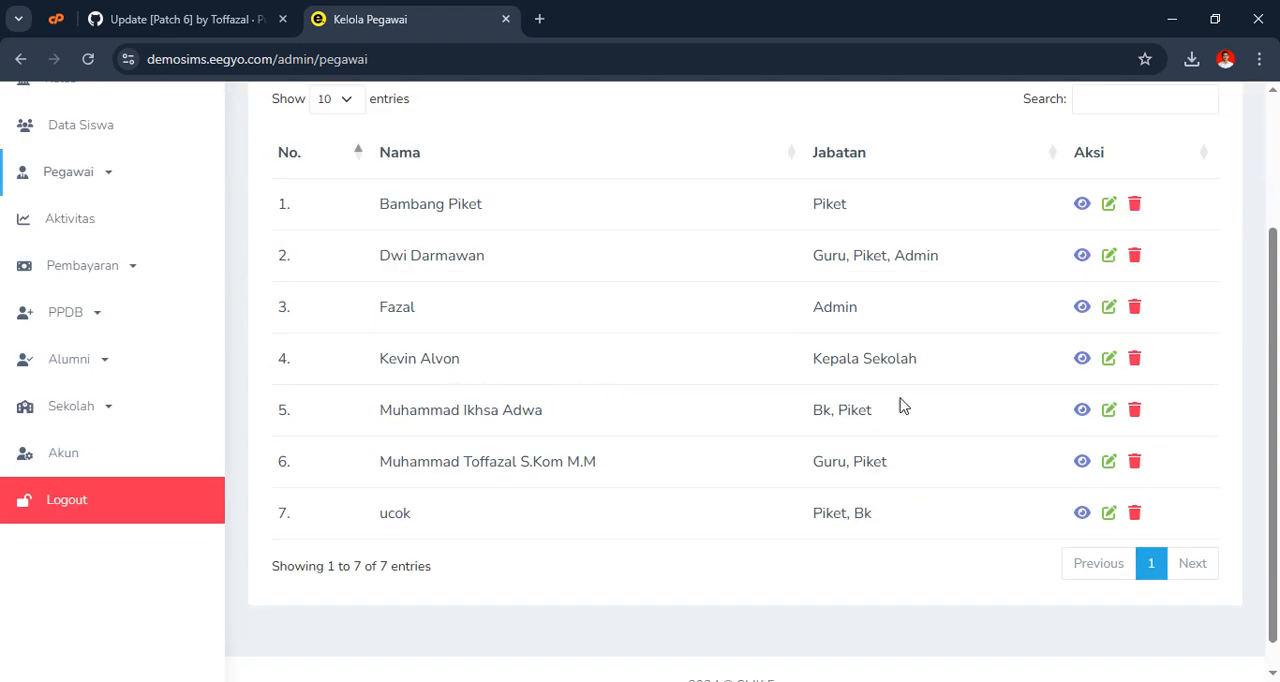
scroll(1040, 405, up, 2)
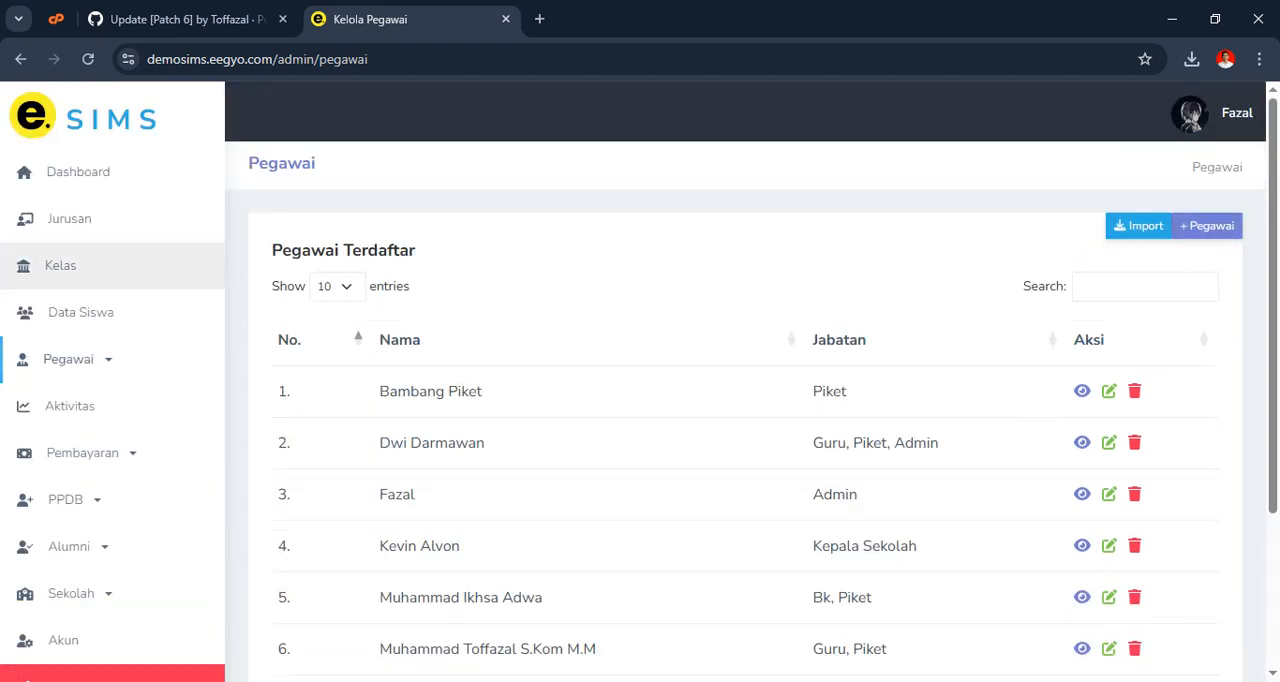
Open the new student form from the student data and examine its Uang SPP field
click(70, 318)
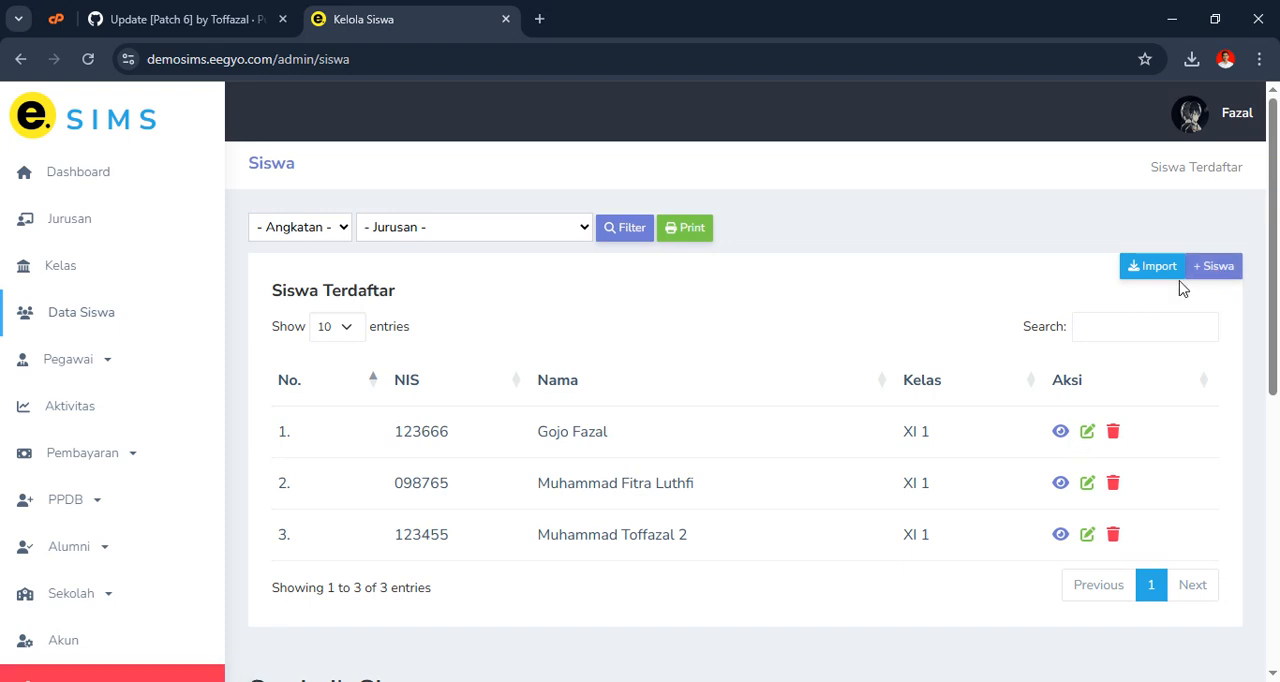
click(1210, 266)
scroll(423, 431, down, 3)
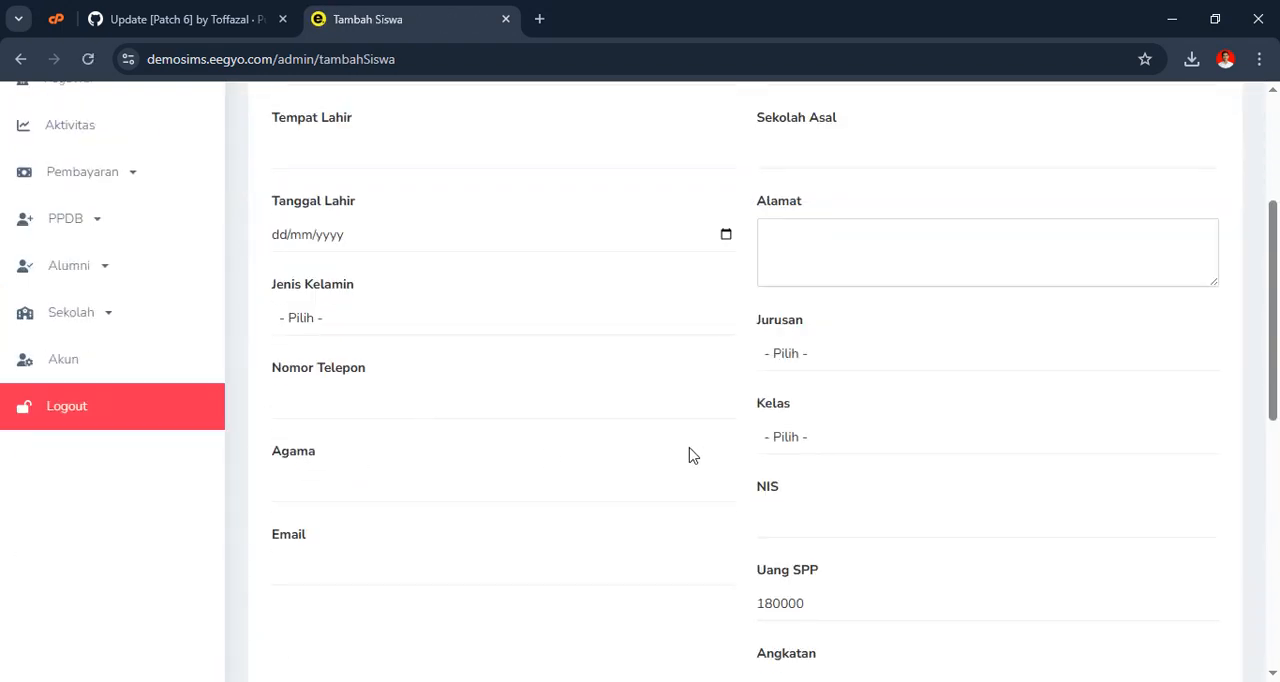
scroll(689, 455, down, 3)
drag(808, 321, 754, 334)
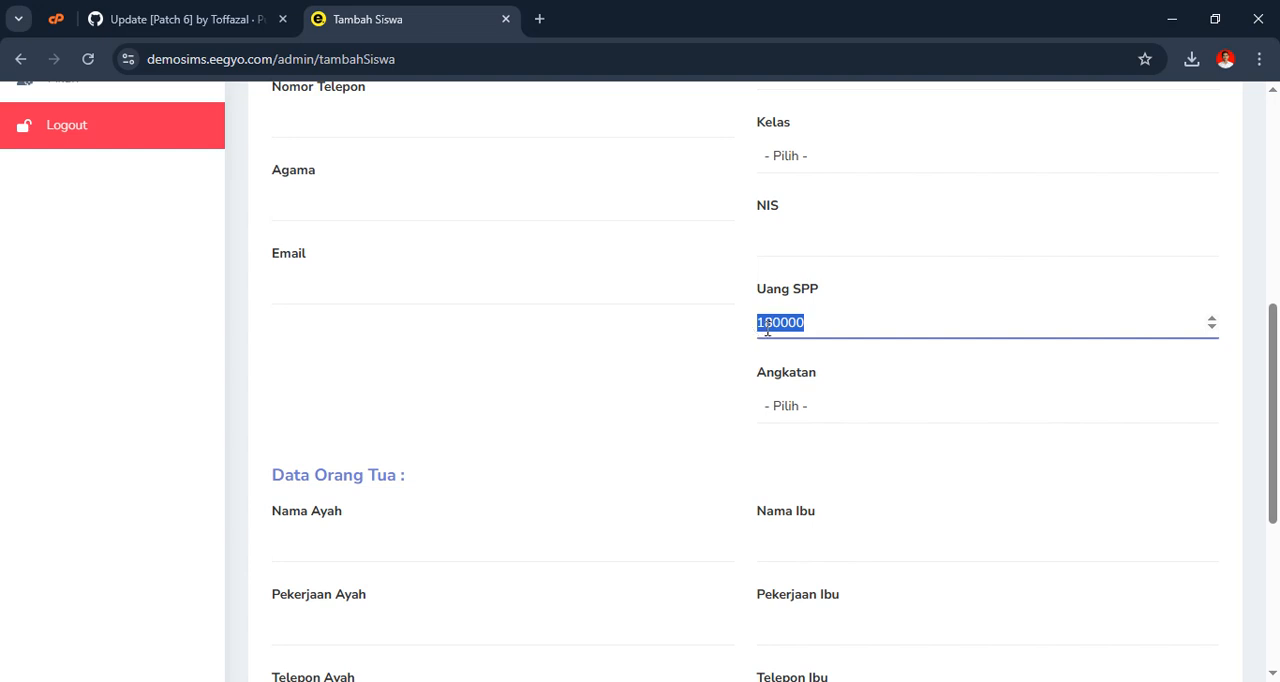
click(679, 329)
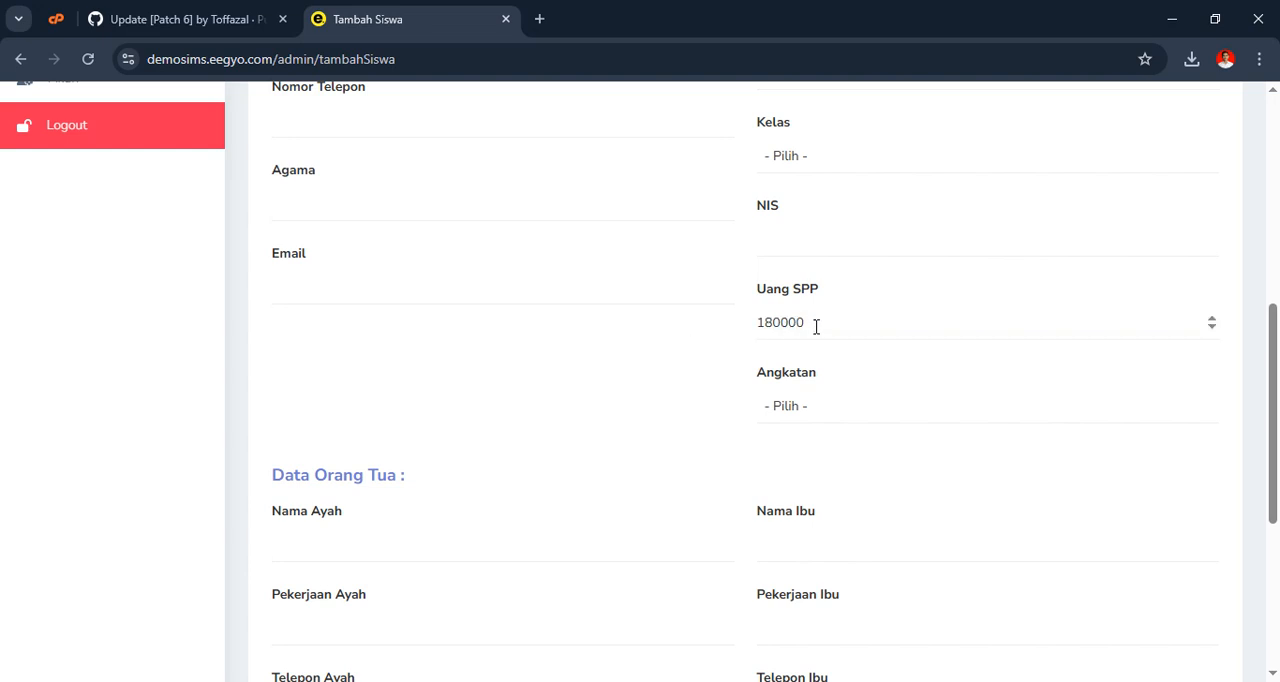
scroll(815, 334, up, 4)
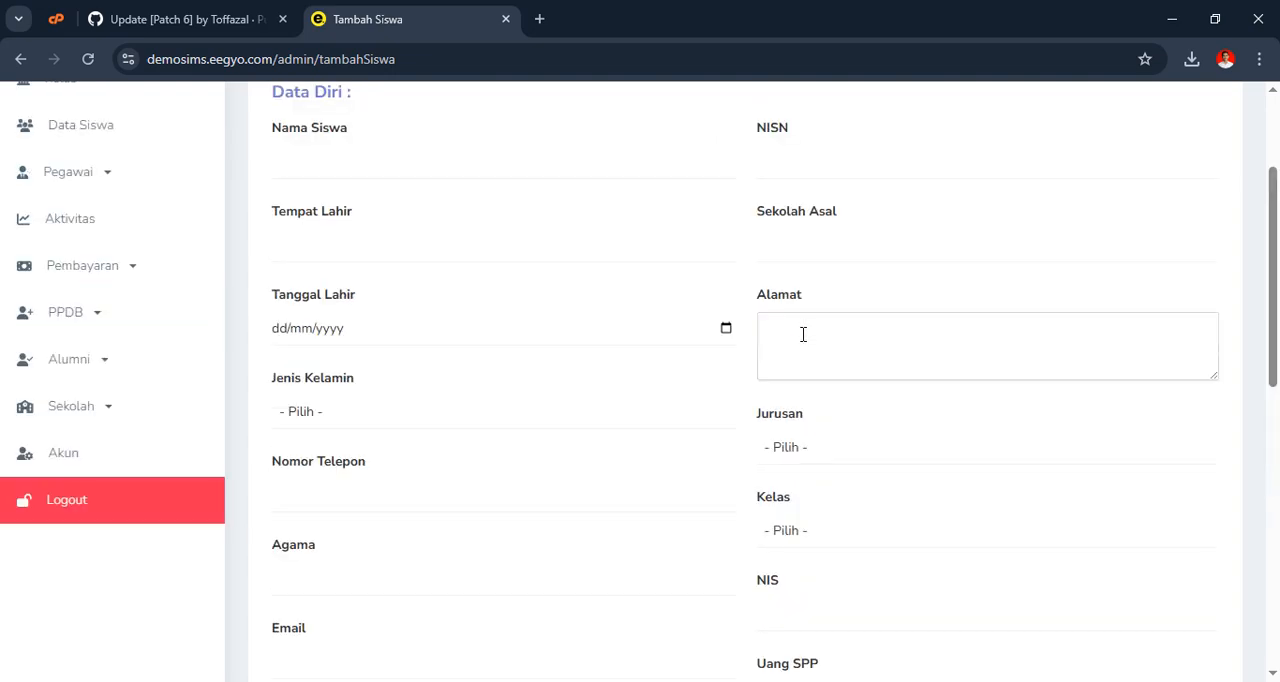
Open the school information settings and examine the Uang Sekolah (Reguler) and (Beasiswa) amounts
click(71, 417)
click(104, 147)
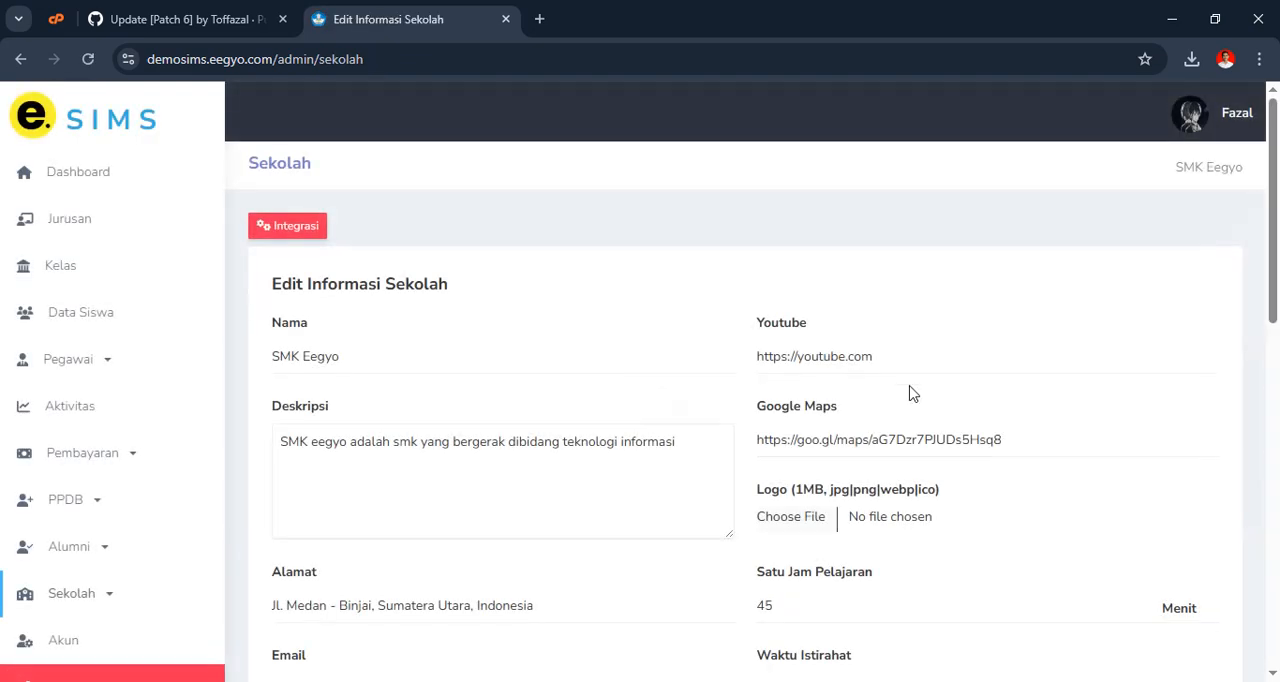
scroll(883, 391, down, 5)
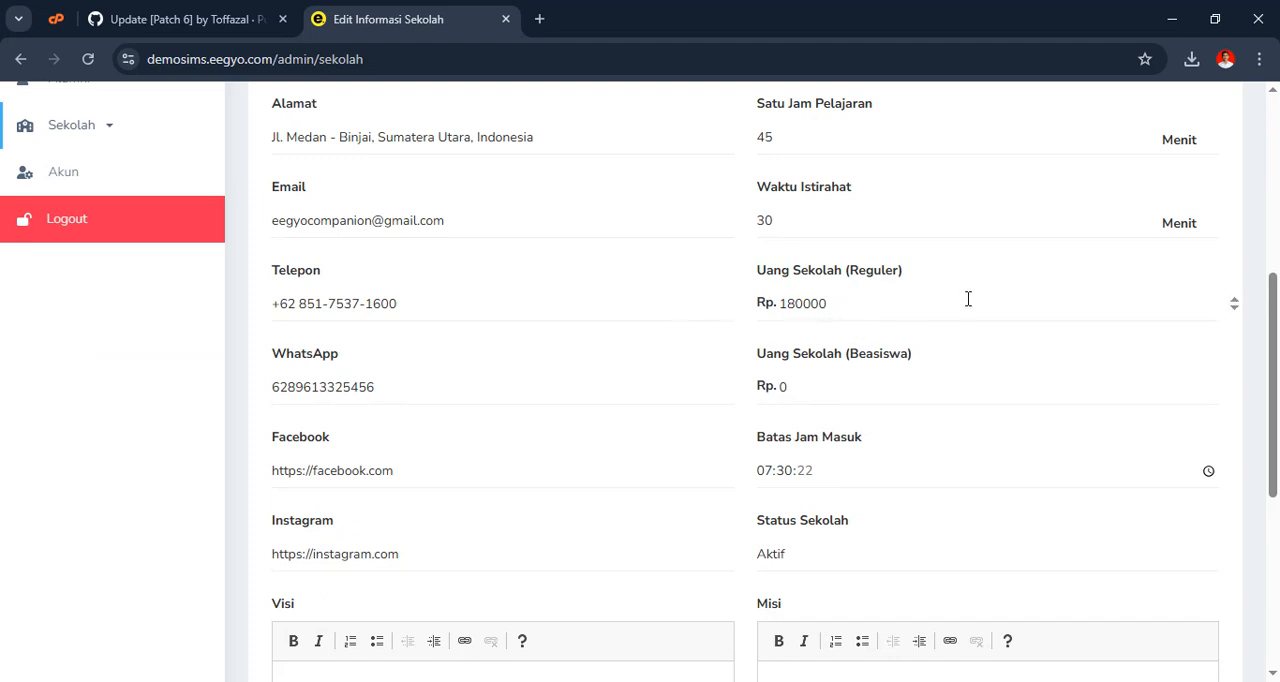
scroll(661, 345, up, 5)
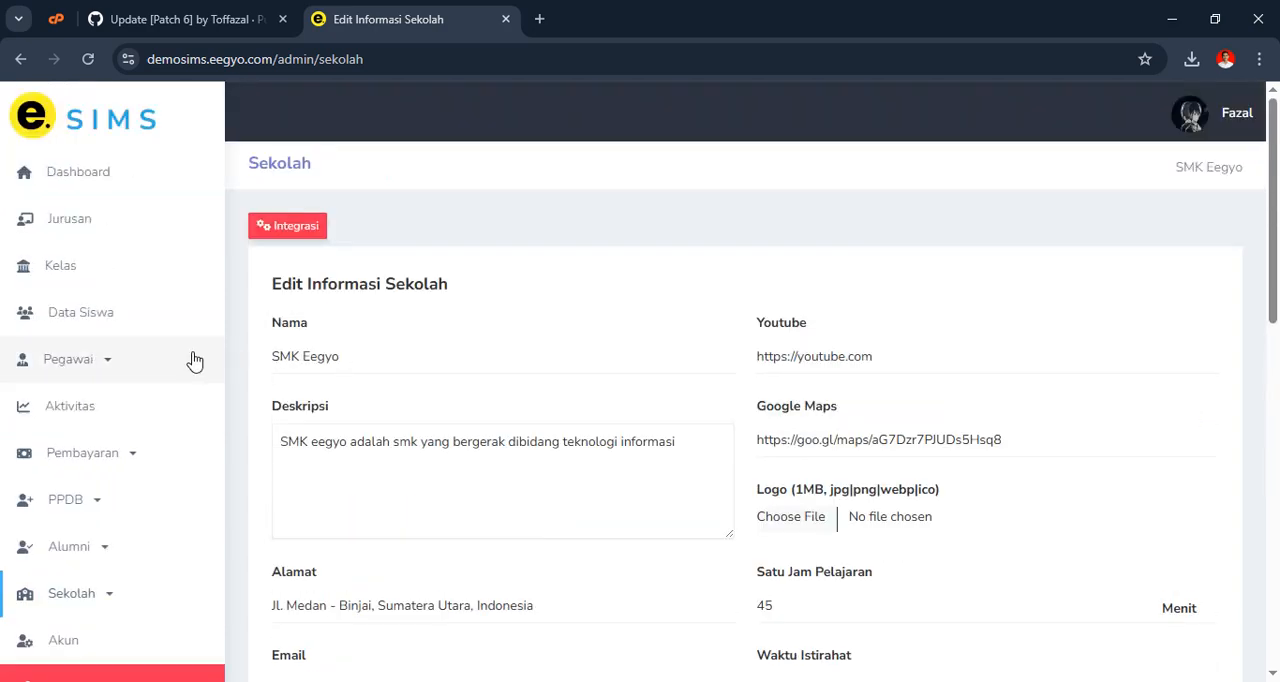
Return to the new student form and locate its Uang SPP field again
click(20, 59)
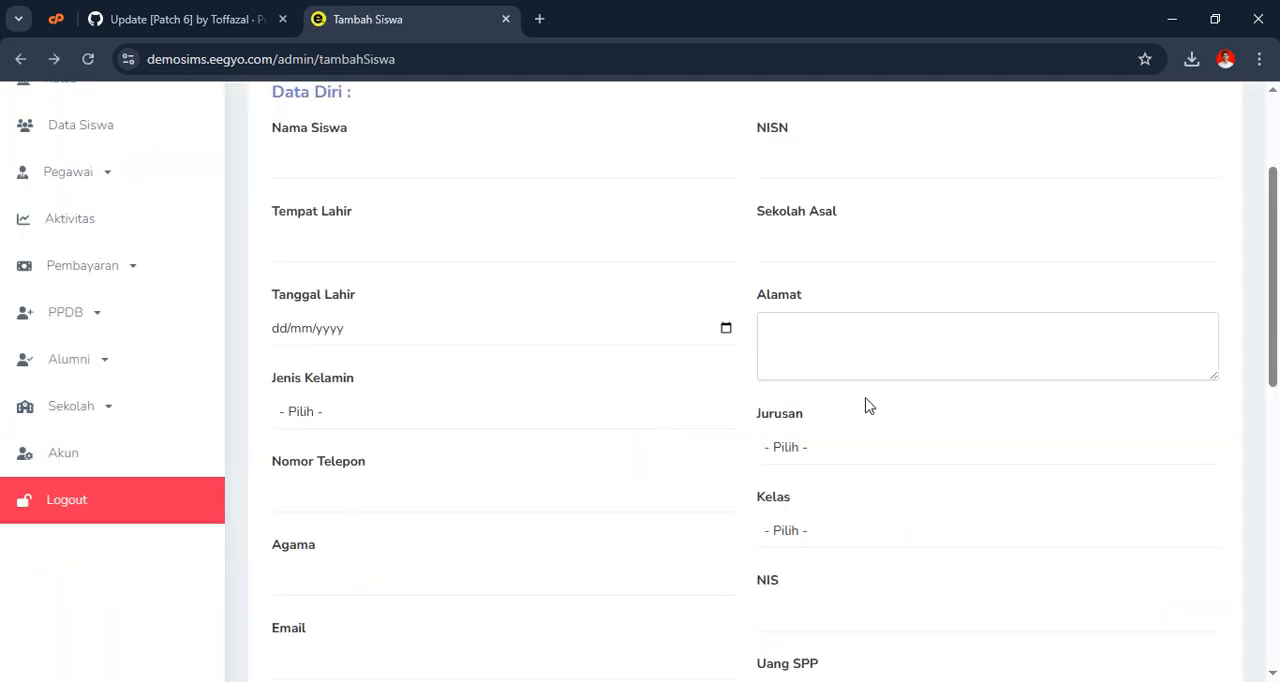
scroll(853, 403, down, 2)
scroll(830, 450, down, 1)
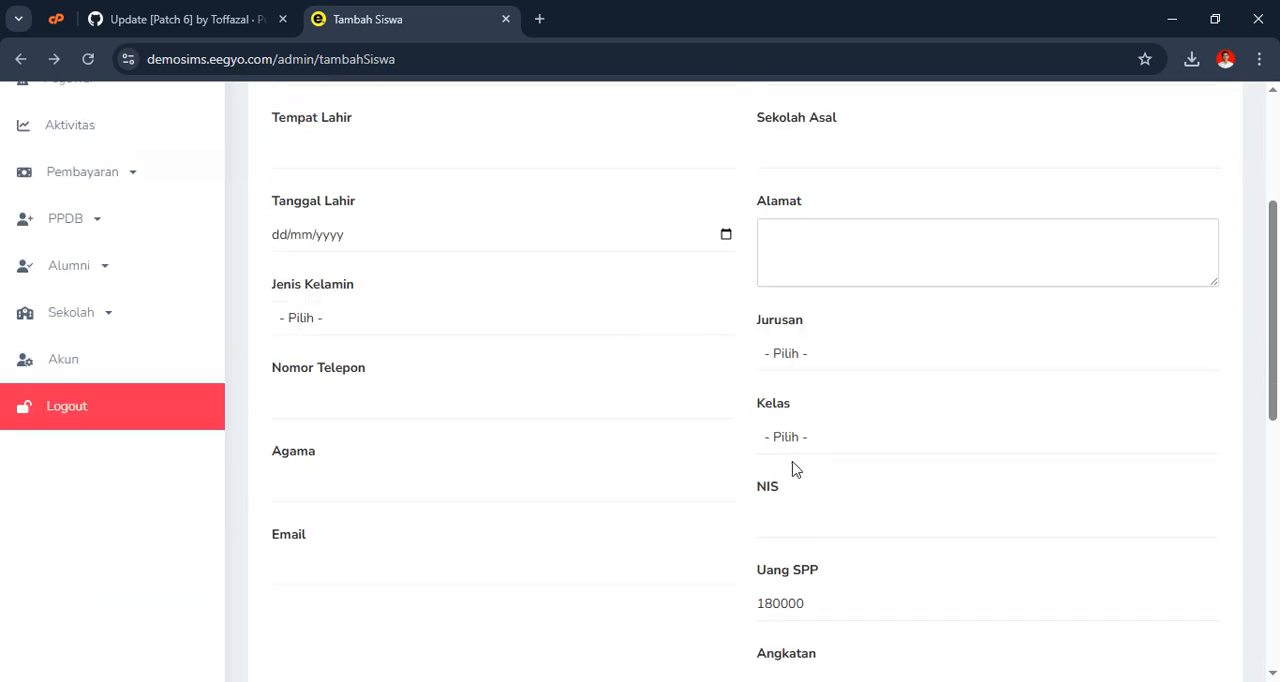
Try changing the Uang SPP in the new student form to 18000, and return to the student list without saving
scroll(794, 464, down, 2)
click(787, 421)
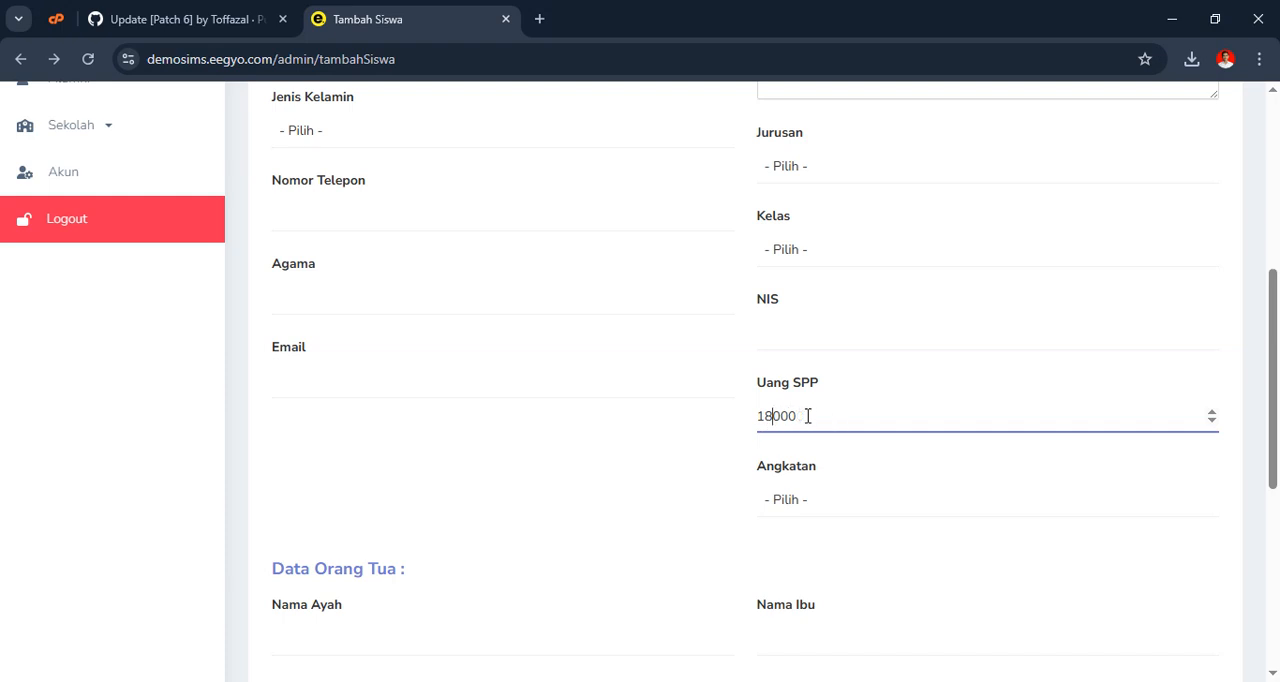
scroll(714, 283, up, 4)
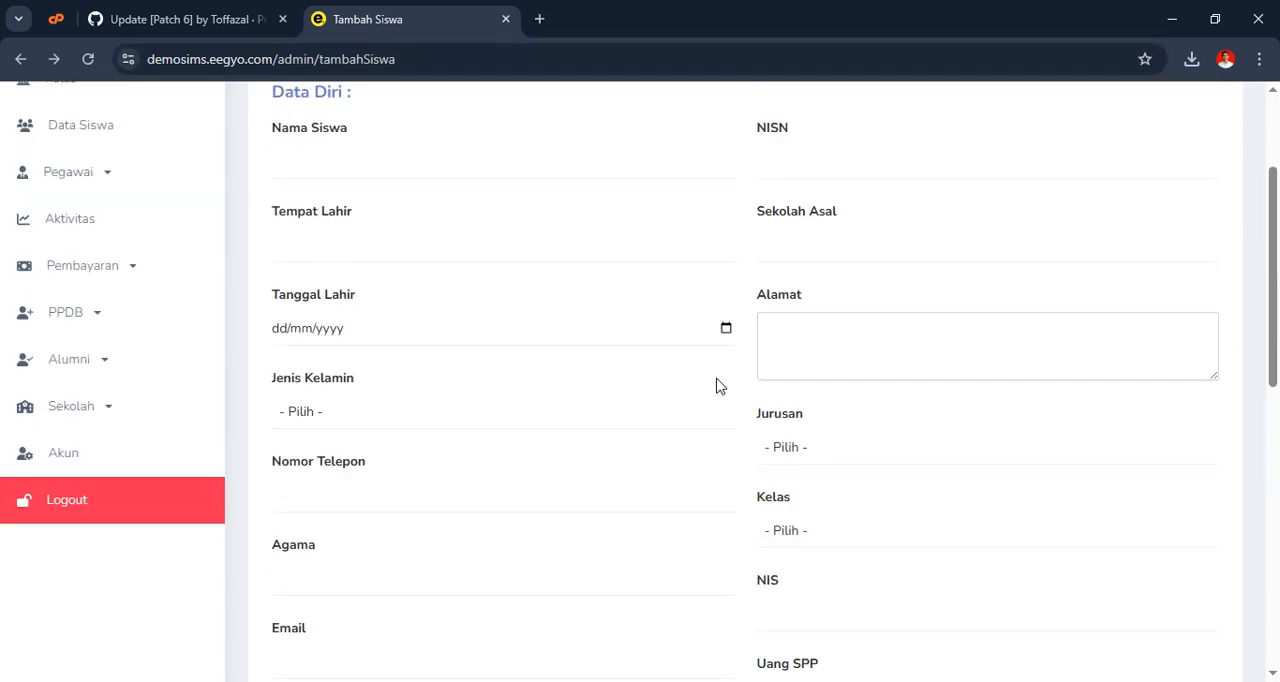
scroll(509, 329, up, 1)
click(296, 230)
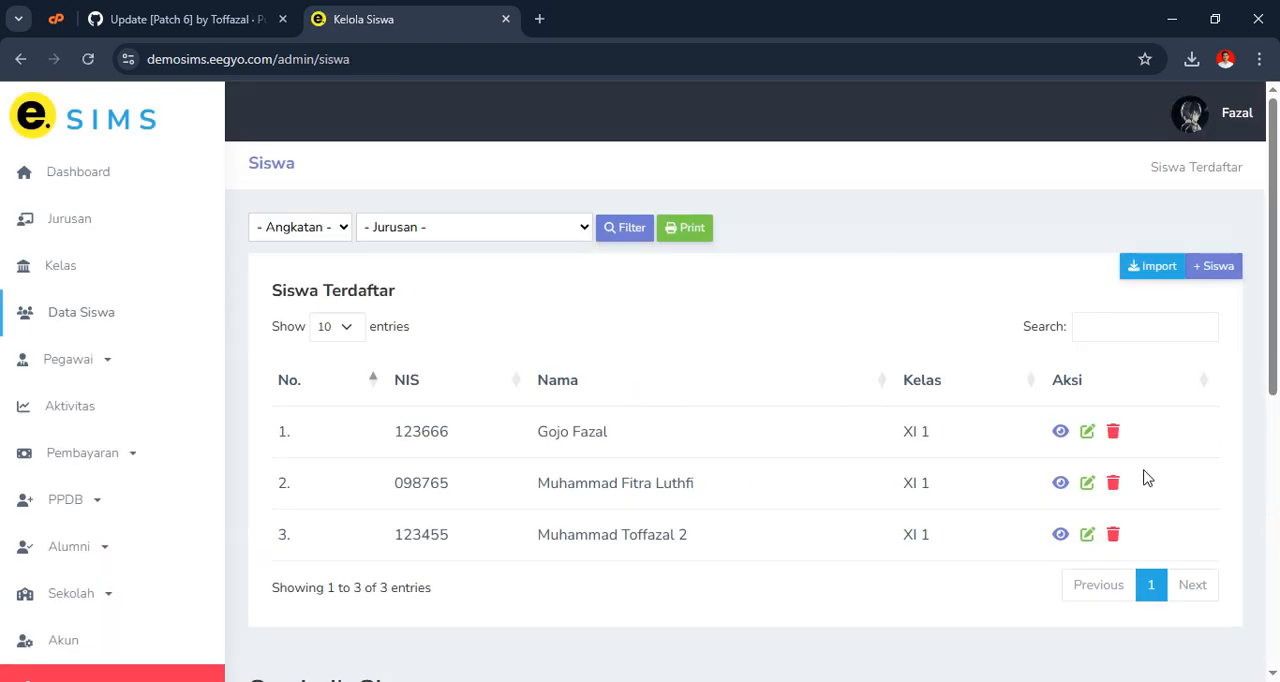
Examine the first student's profile, payment history and new payment form, and return to the student list without adding a payment
click(1060, 432)
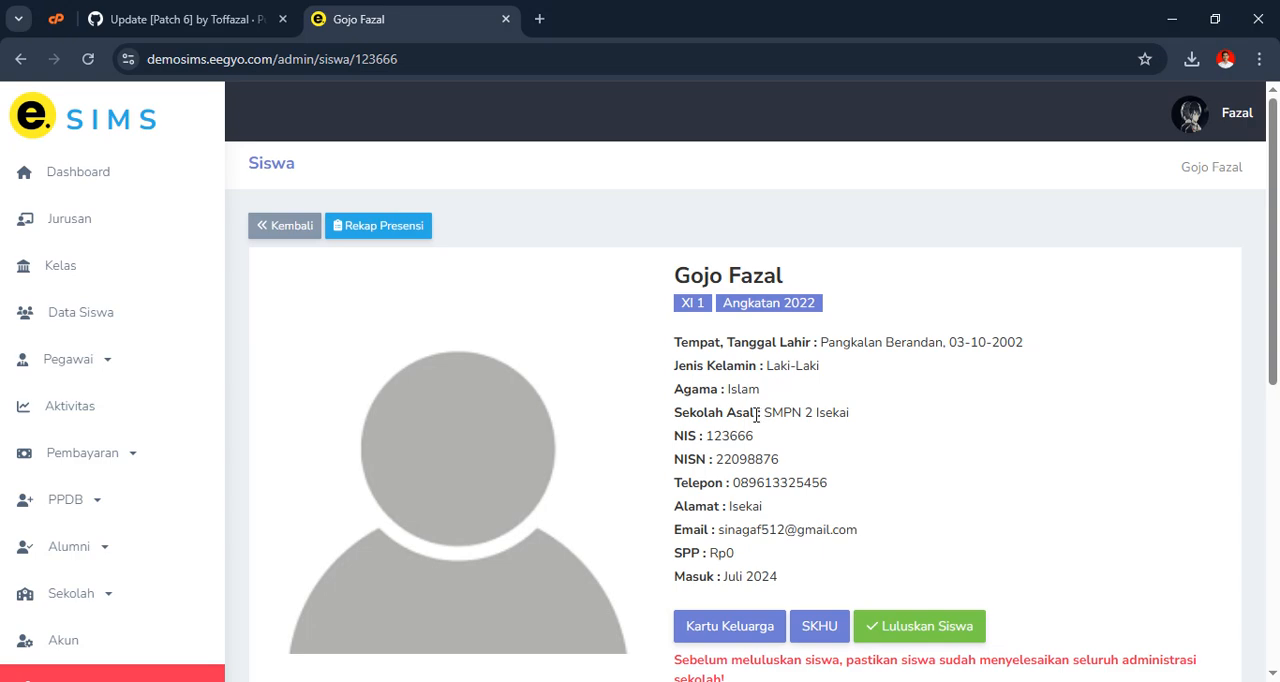
scroll(902, 332, down, 6)
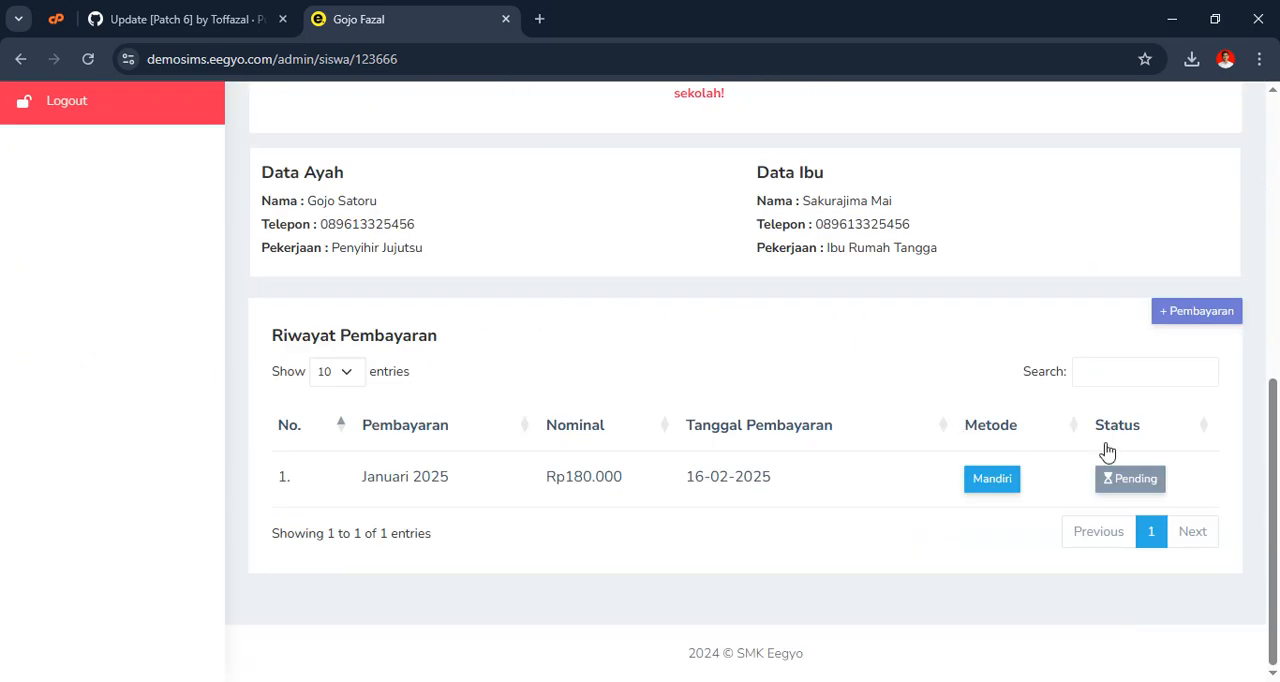
click(1207, 318)
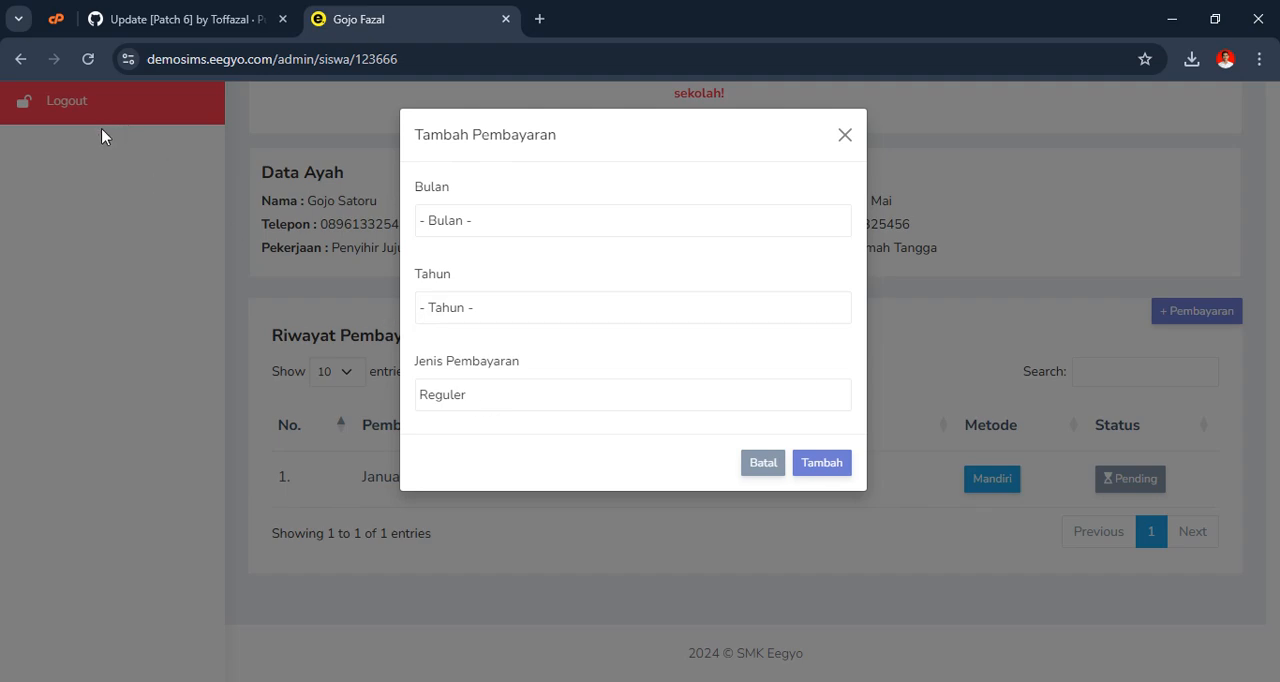
click(763, 465)
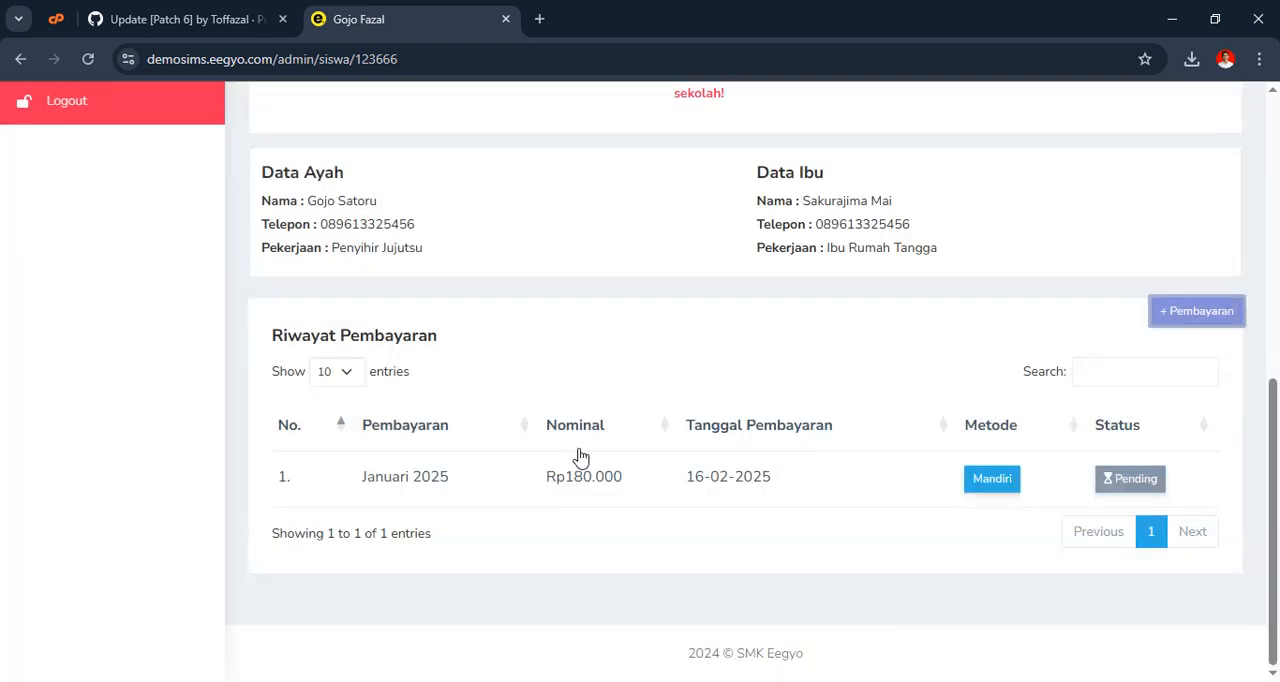
scroll(575, 460, up, 3)
scroll(543, 477, up, 3)
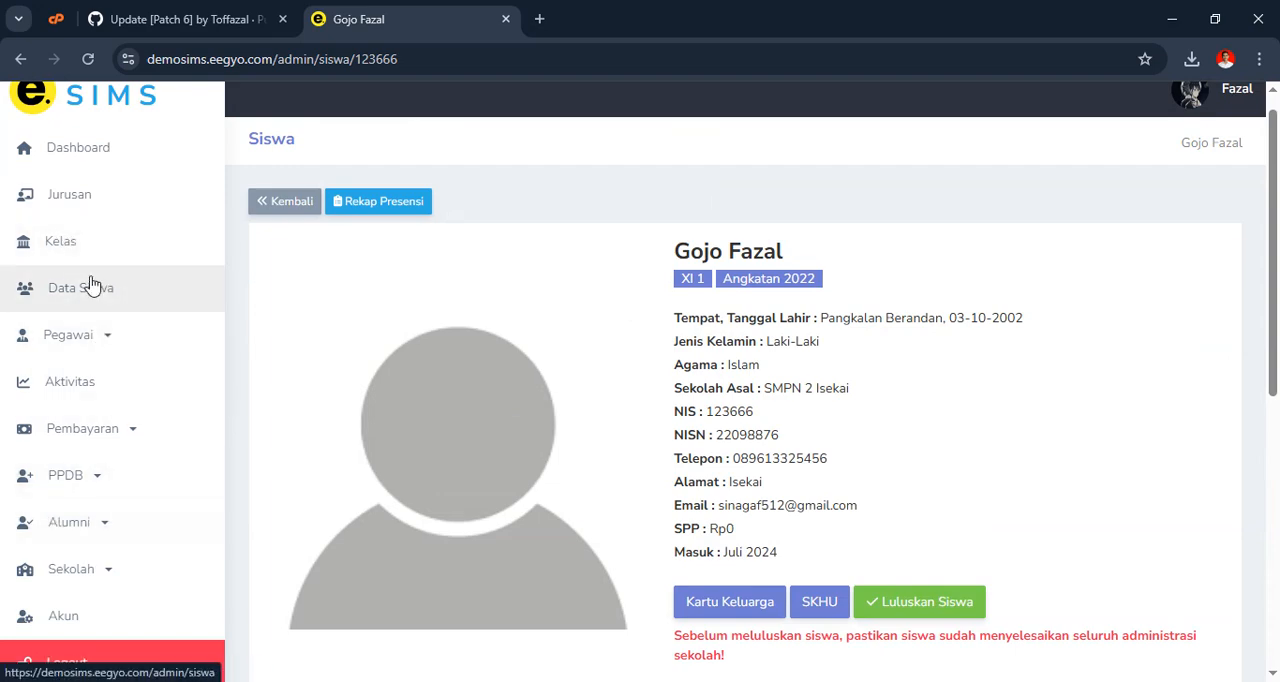
click(282, 205)
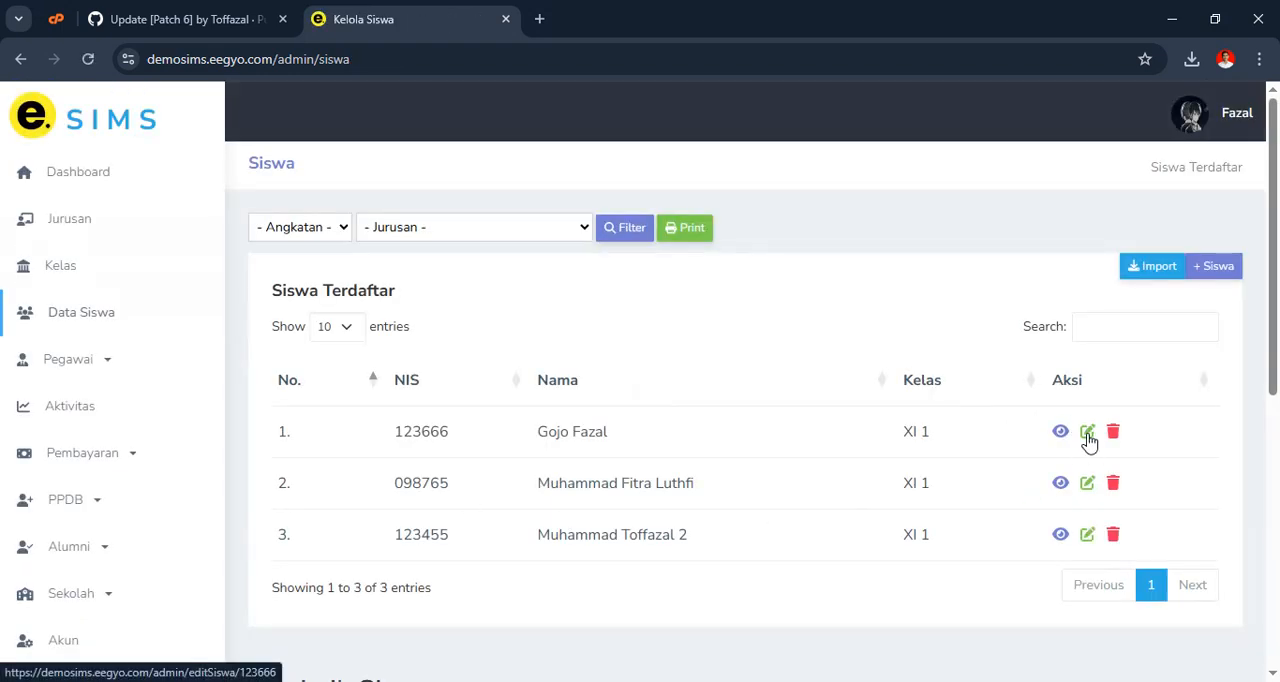
Set the Uang SPP of the first student in the list to 20000 and save the updated record
click(1088, 434)
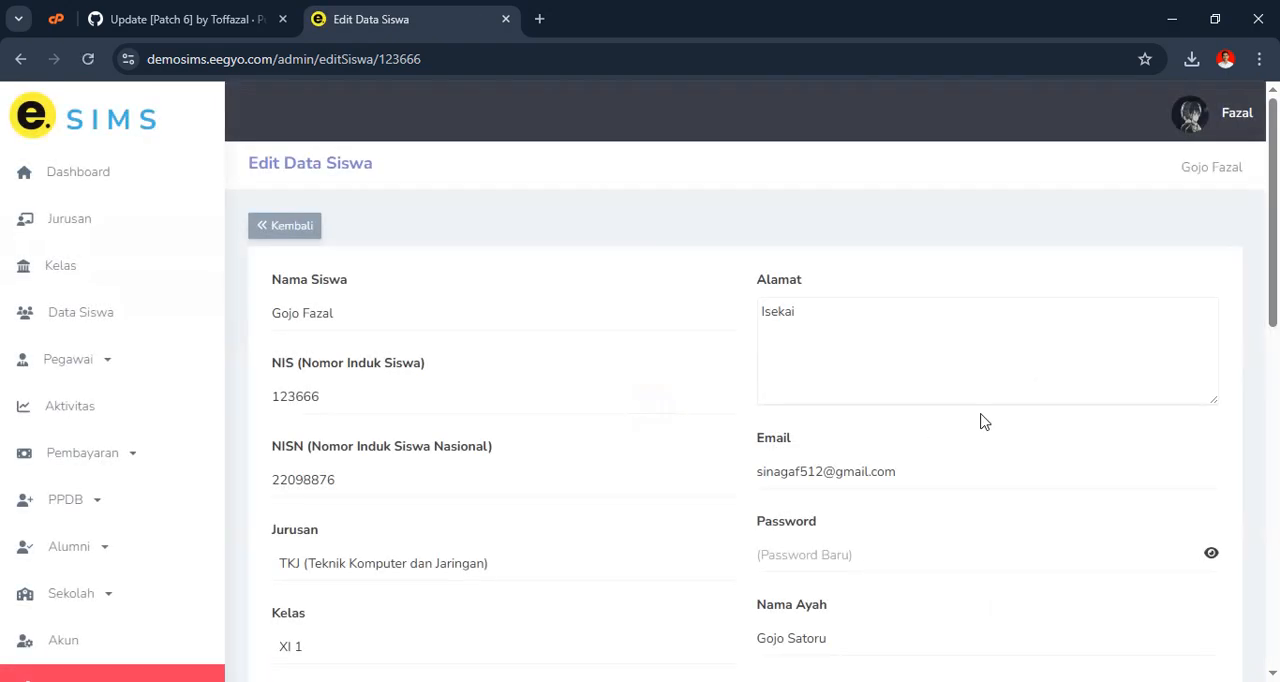
scroll(980, 419, down, 6)
scroll(818, 416, up, 8)
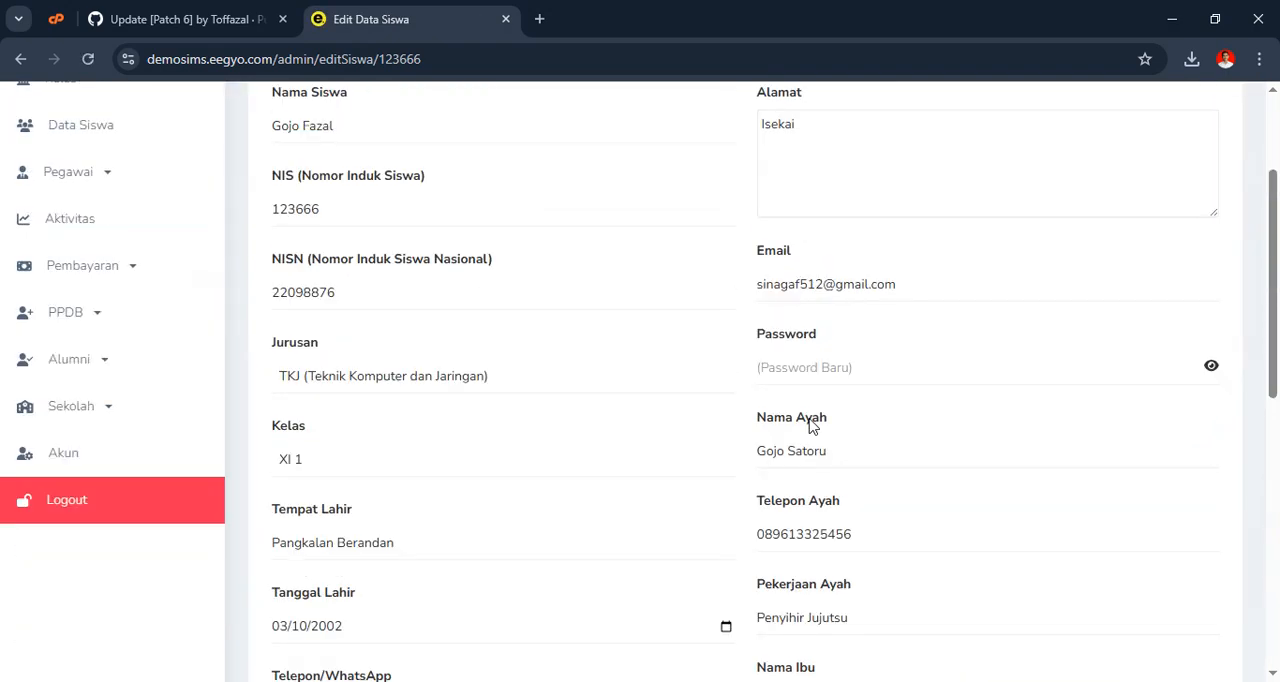
scroll(790, 428, down, 9)
scroll(746, 425, down, 2)
scroll(603, 443, up, 1)
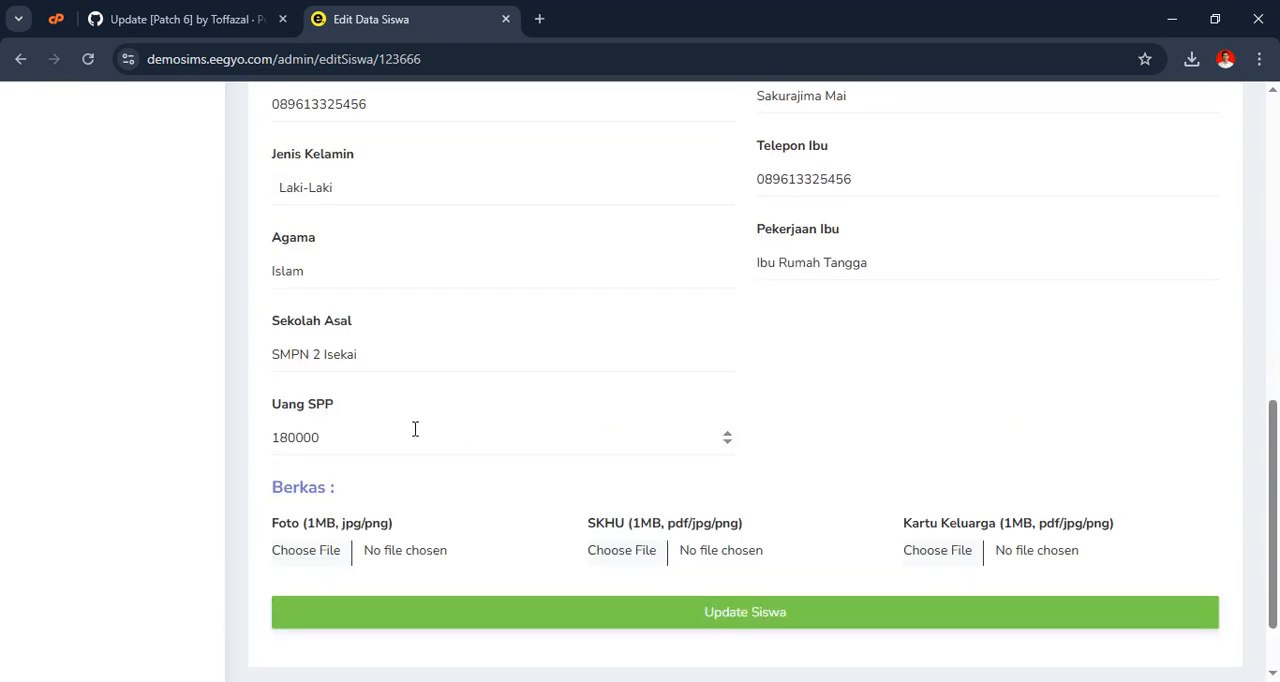
click(292, 438)
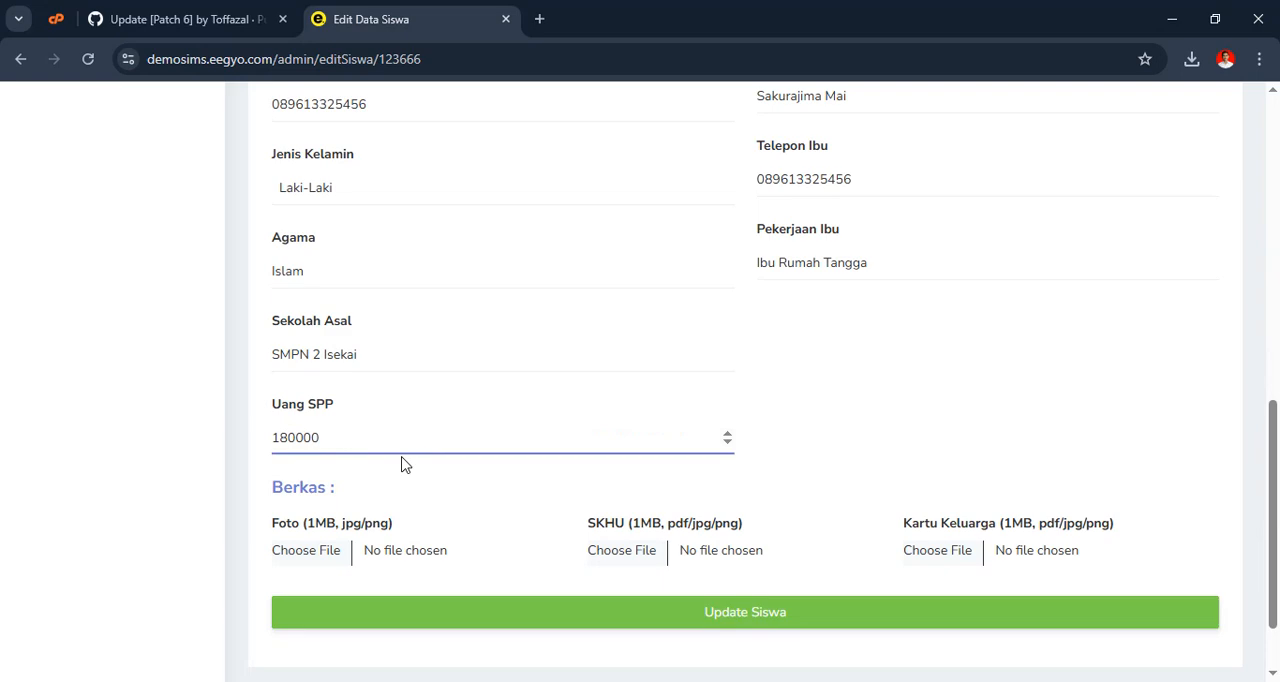
key(BackSpace)
key(BackSpace)
text(2)
scroll(389, 451, down, 1)
click(800, 520)
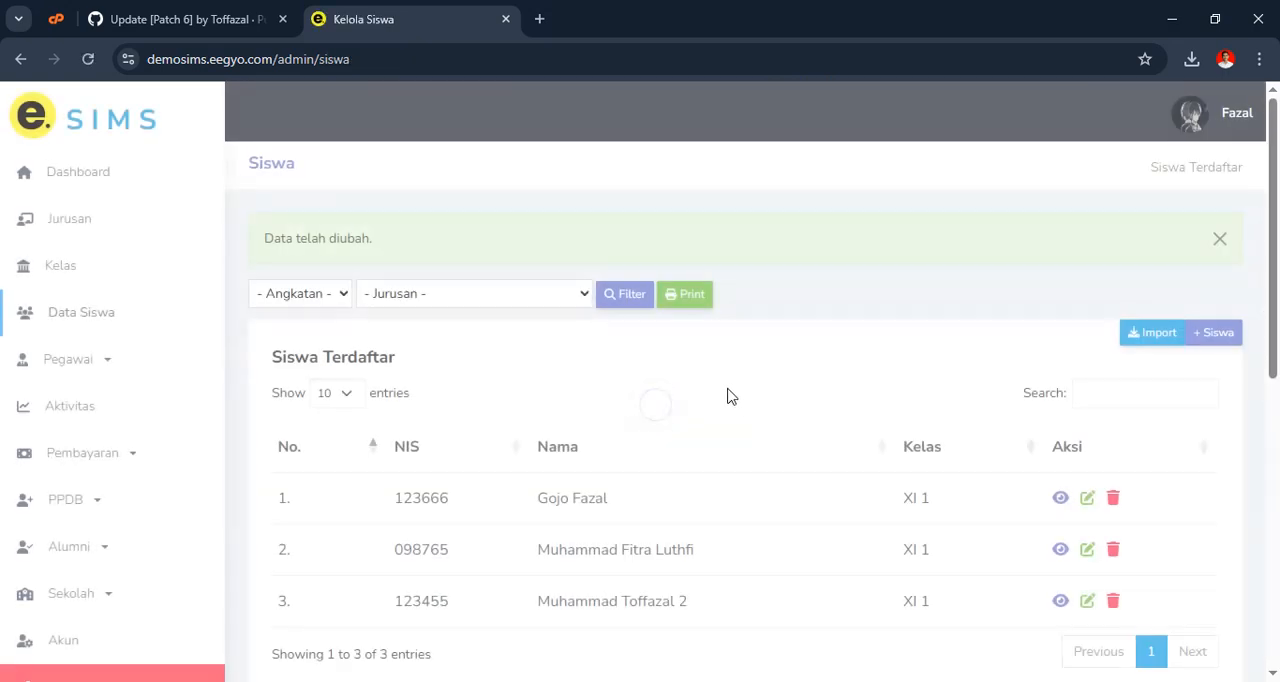
Open the first student's details, examine the Jenis Pembayaran options in the new payment form, and cancel it
scroll(714, 408, down, 5)
scroll(826, 414, up, 4)
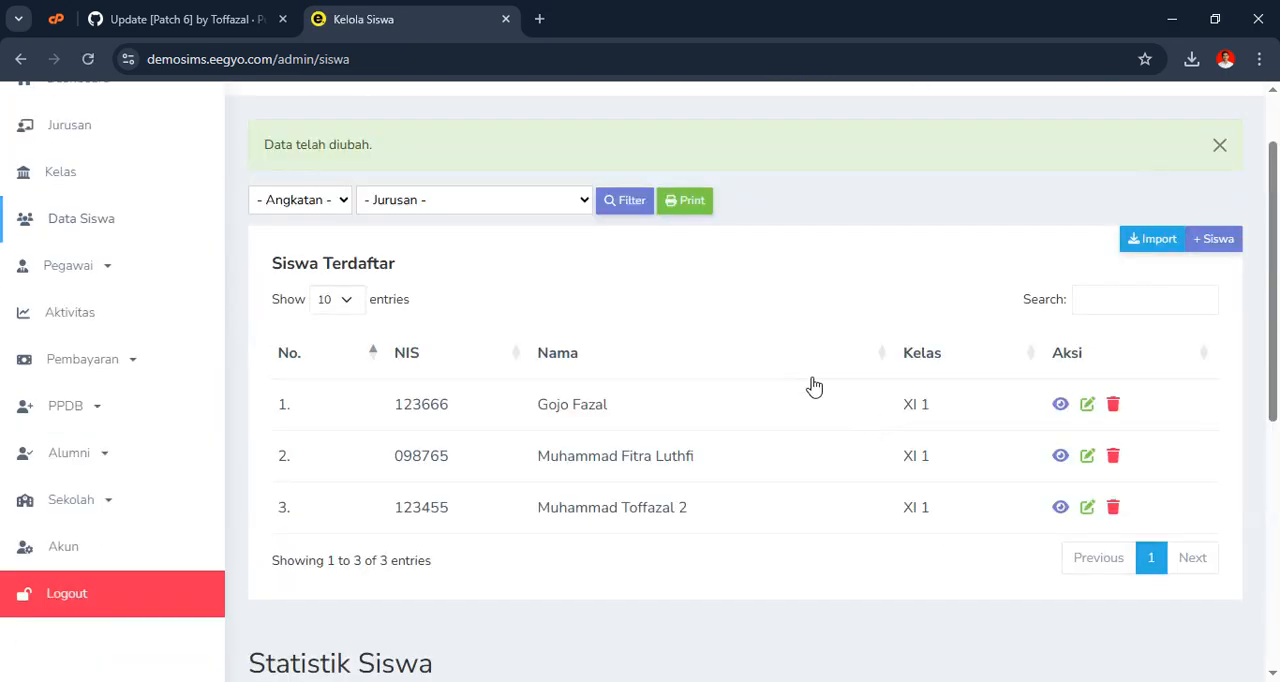
click(1058, 405)
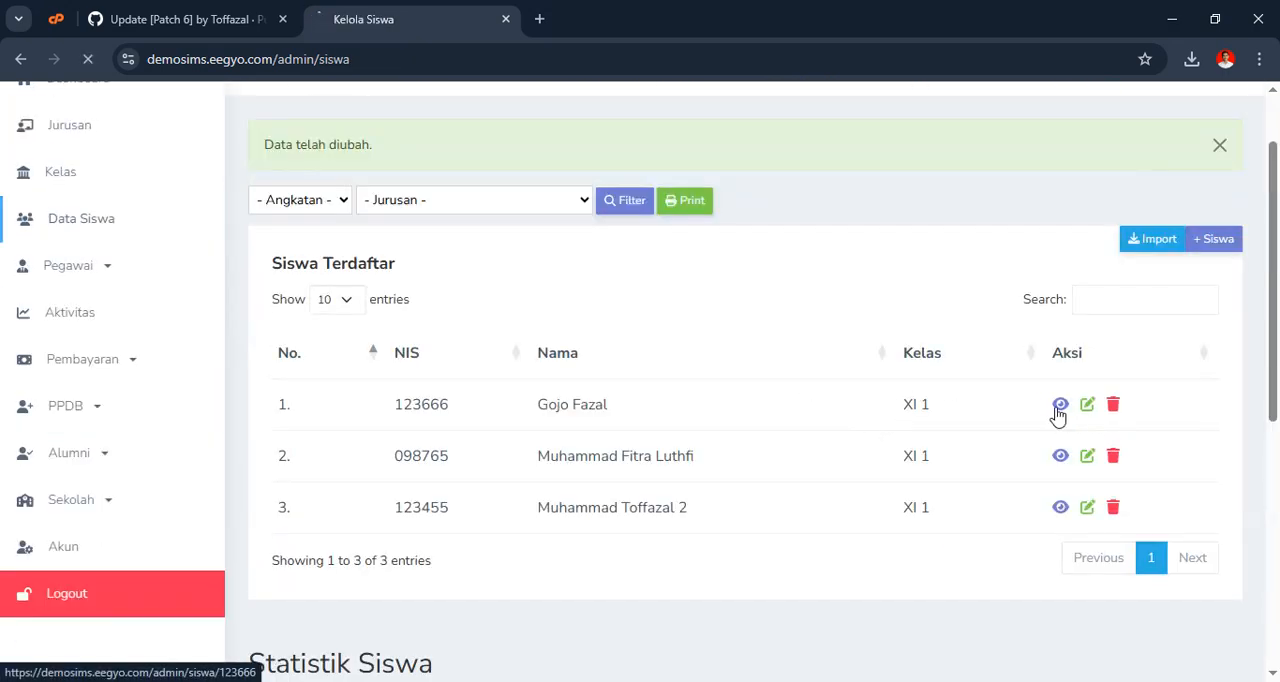
scroll(777, 434, down, 10)
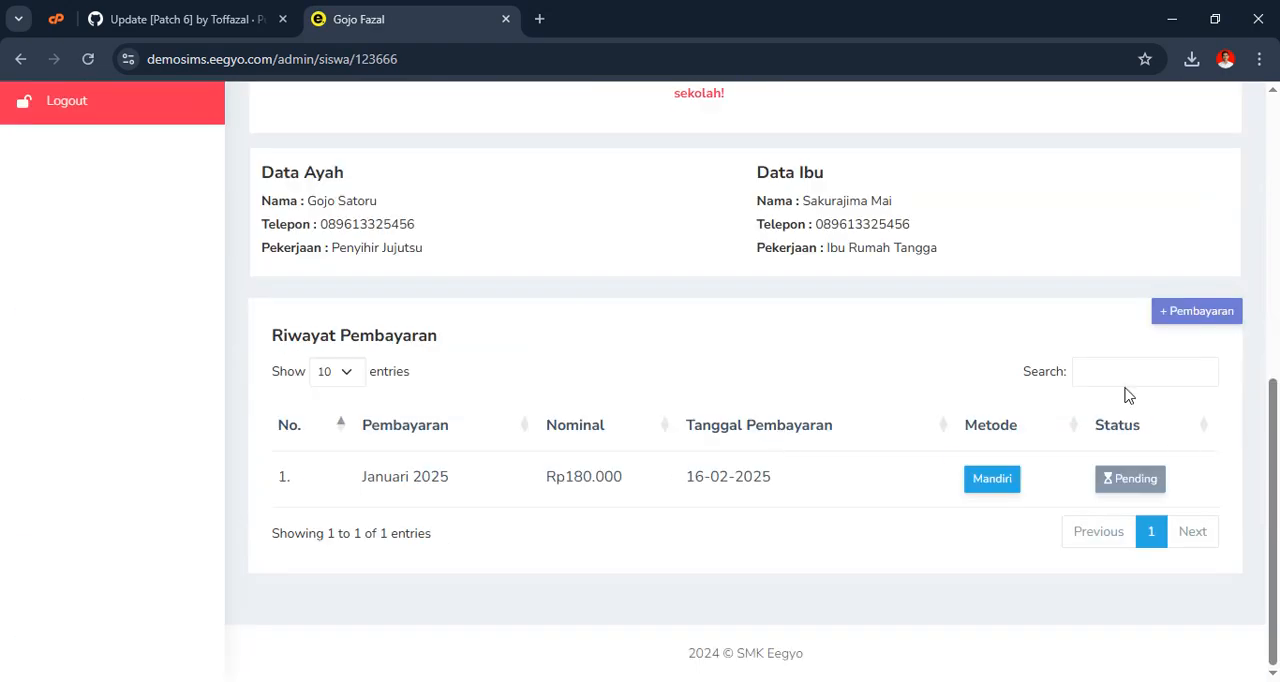
click(1205, 316)
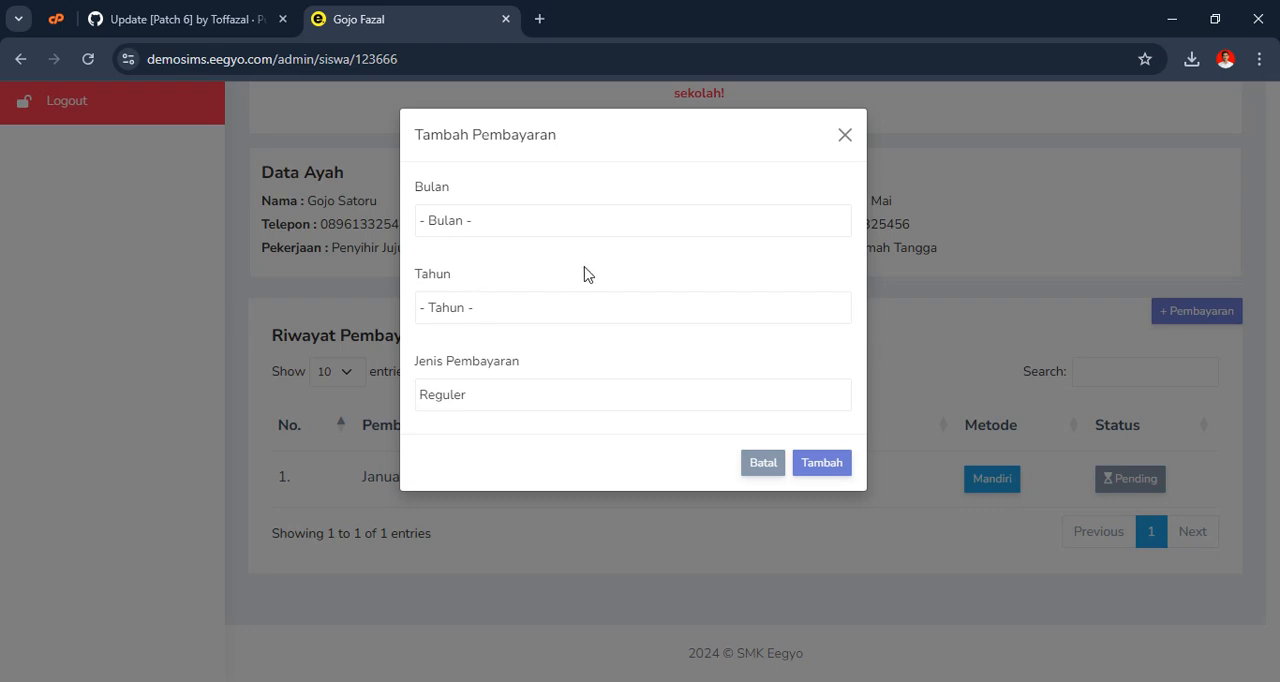
click(491, 405)
click(491, 405)
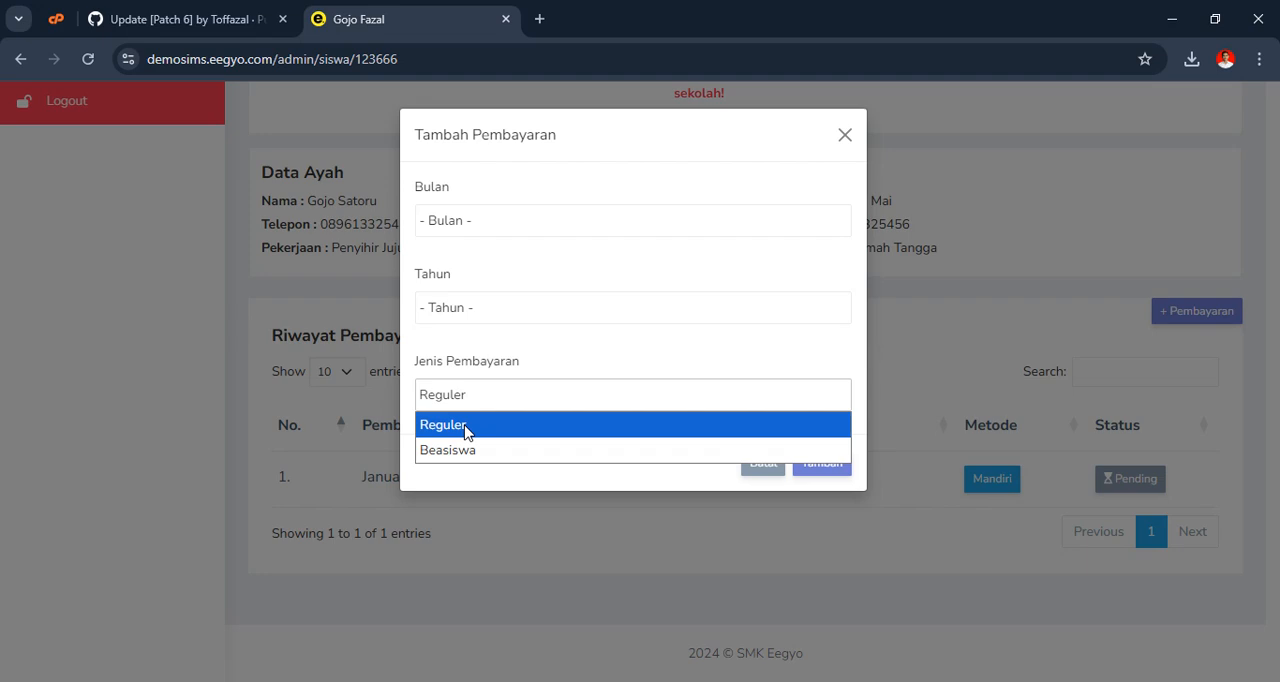
click(574, 368)
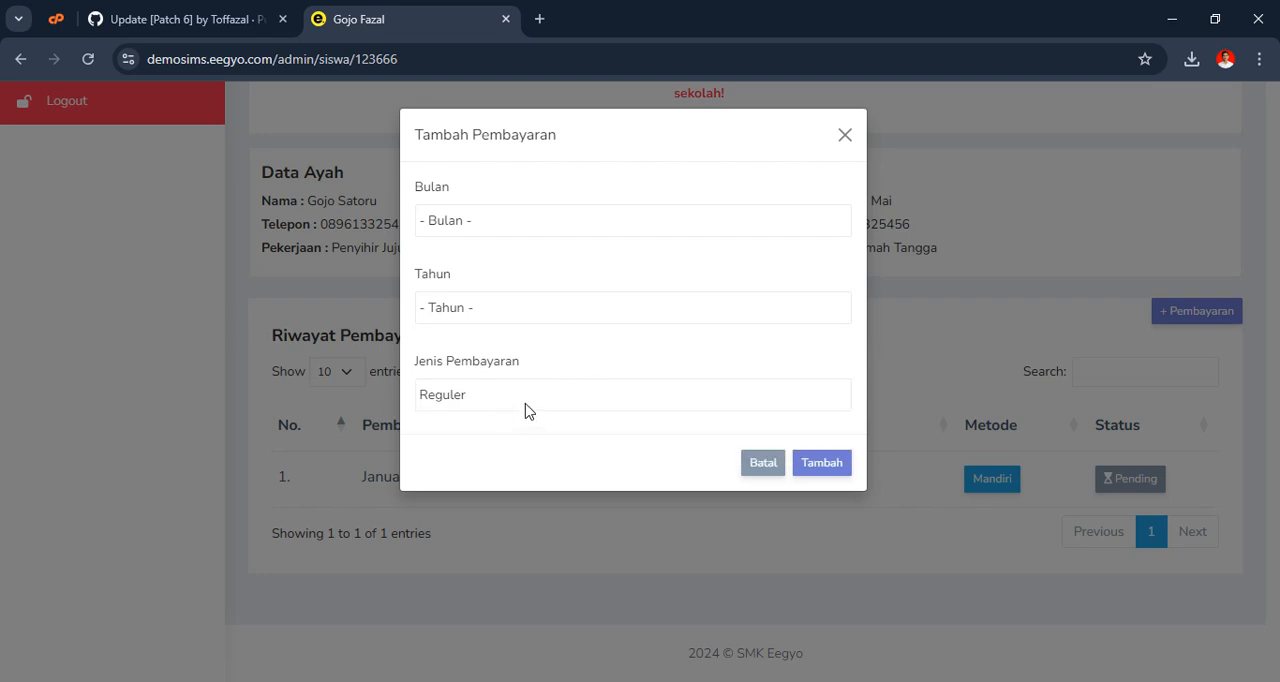
click(763, 465)
Check the SPP amount shown in the student's profile
scroll(766, 398, up, 4)
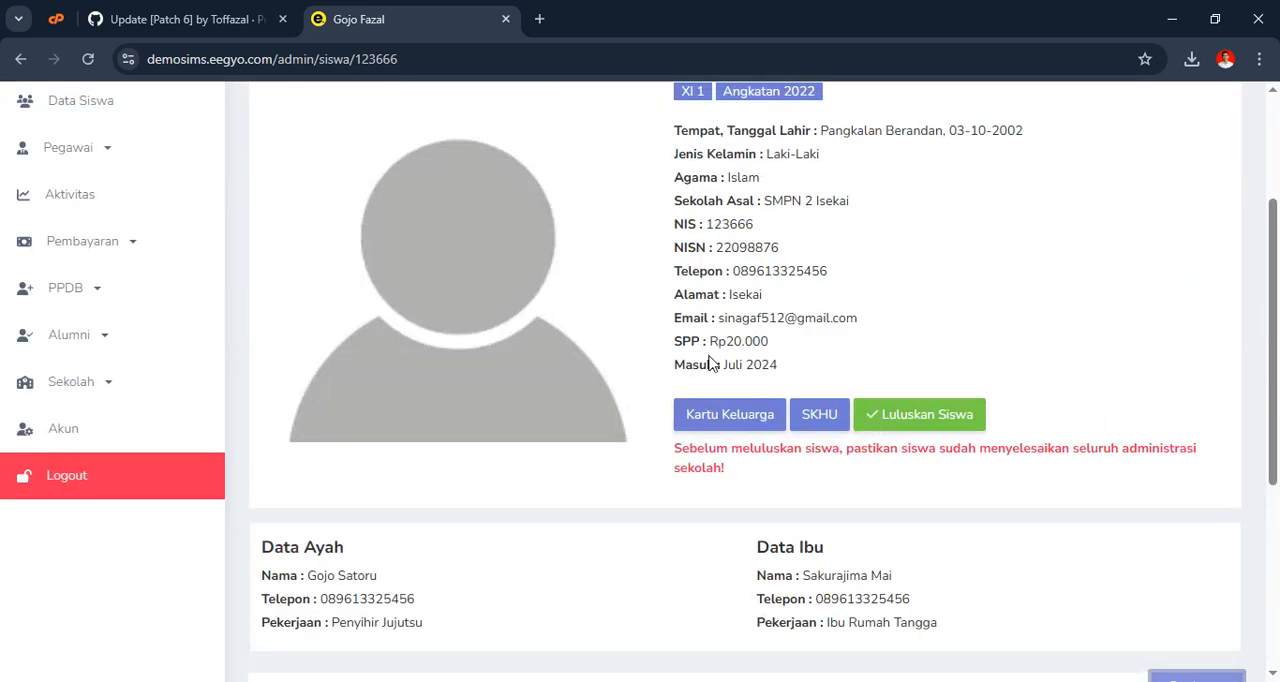
drag(676, 348, 815, 350)
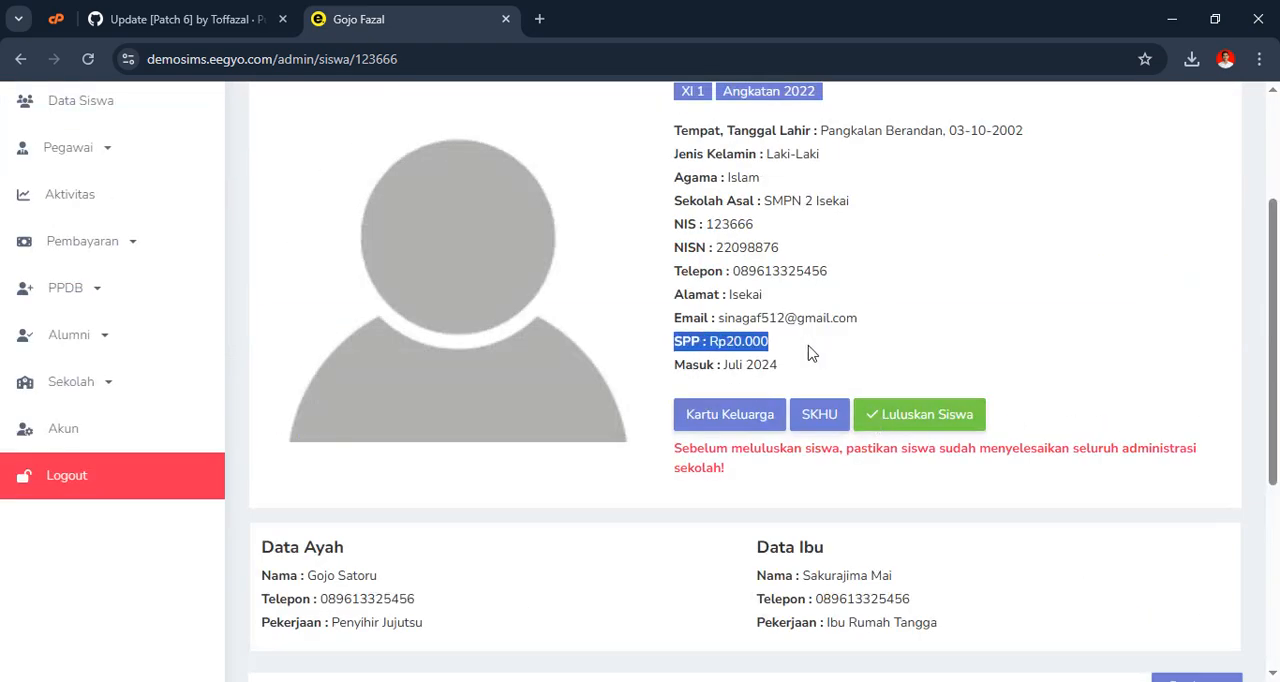
click(782, 362)
scroll(777, 350, up, 3)
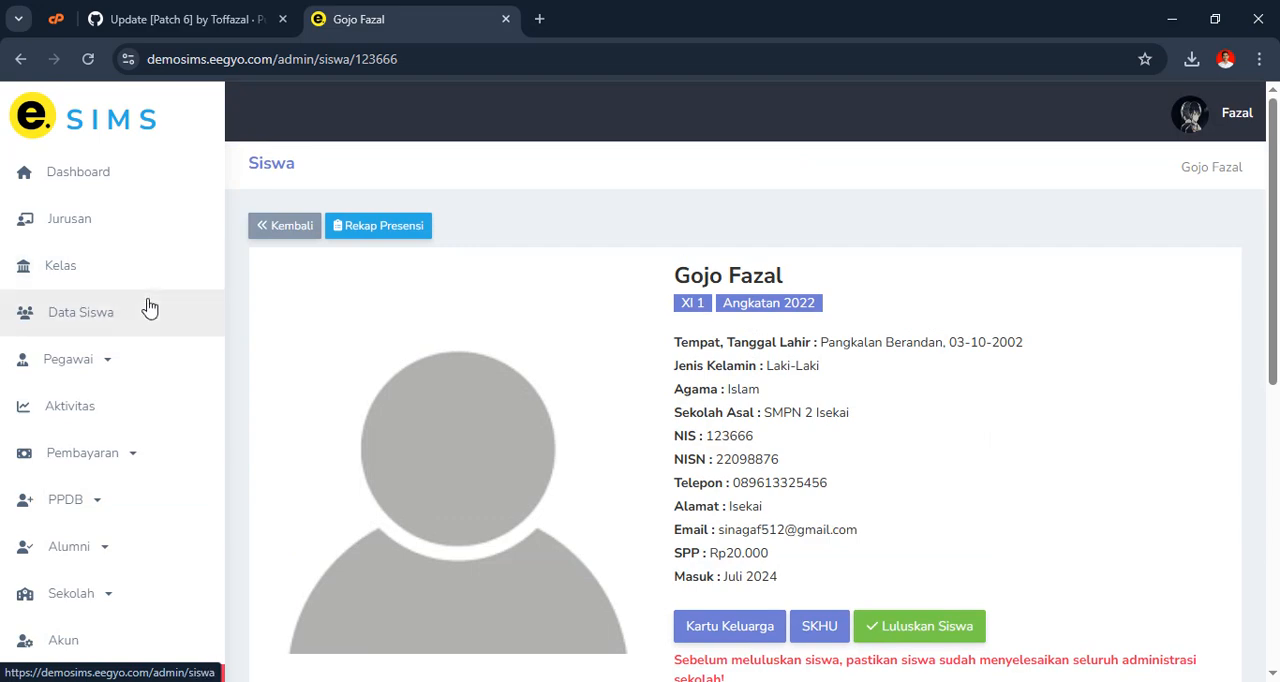
Open the Calon Siswa list under PPDB and examine the details of its applicant
scroll(145, 400, down, 3)
click(97, 216)
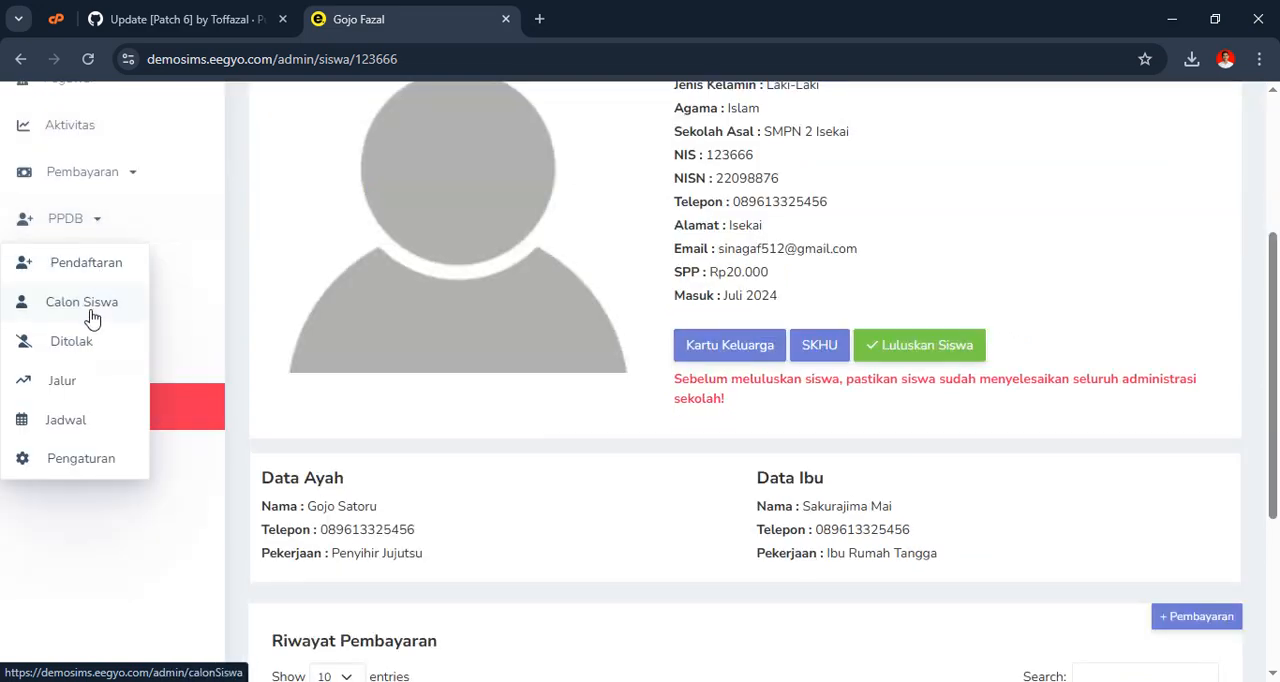
click(92, 310)
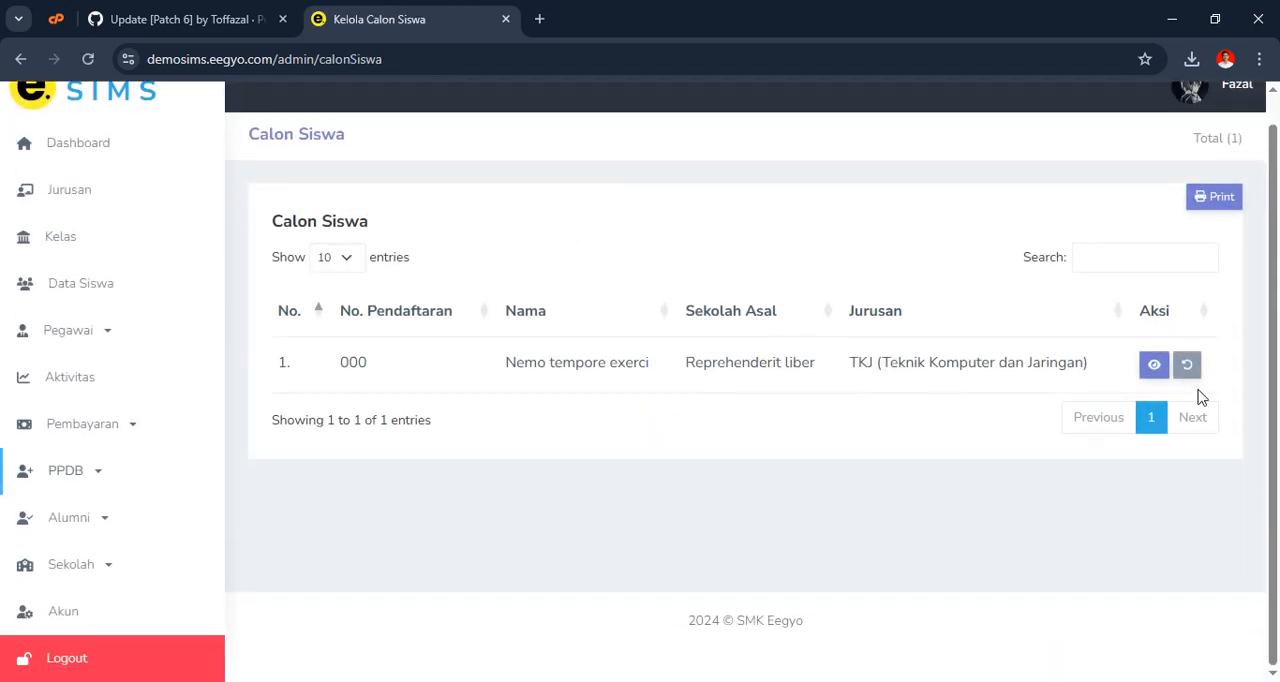
click(1154, 364)
scroll(610, 335, down, 3)
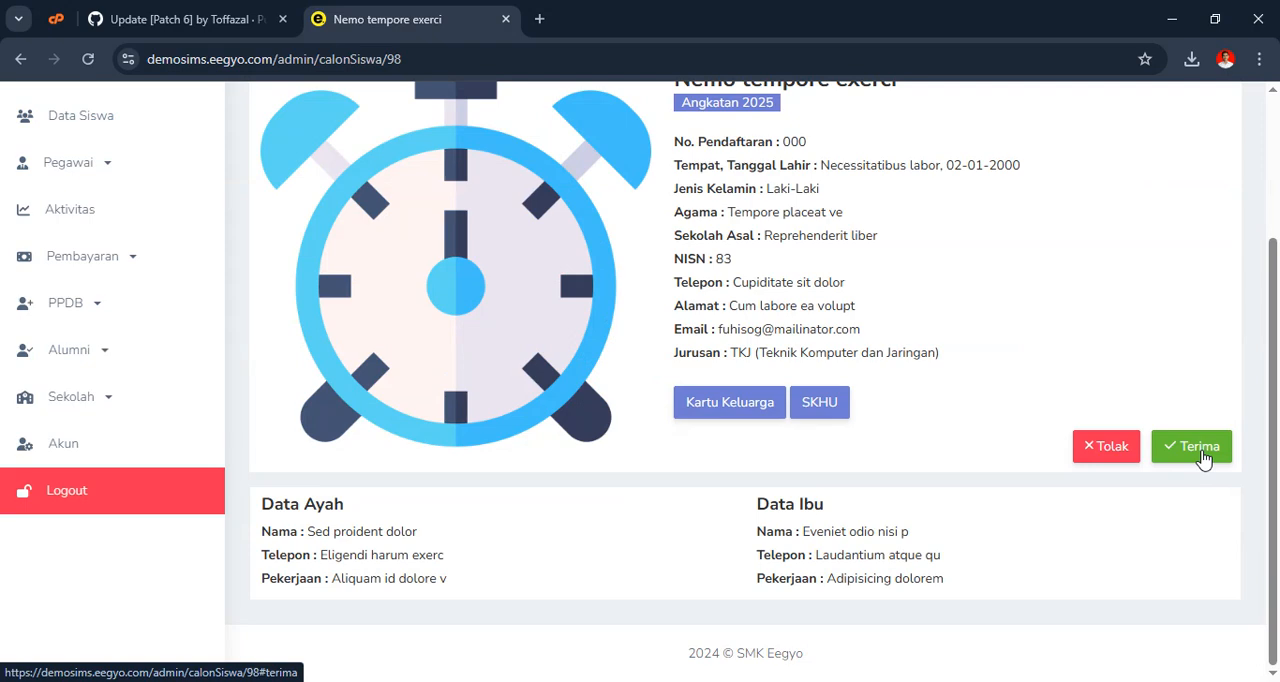
scroll(932, 360, up, 2)
scroll(932, 360, down, 2)
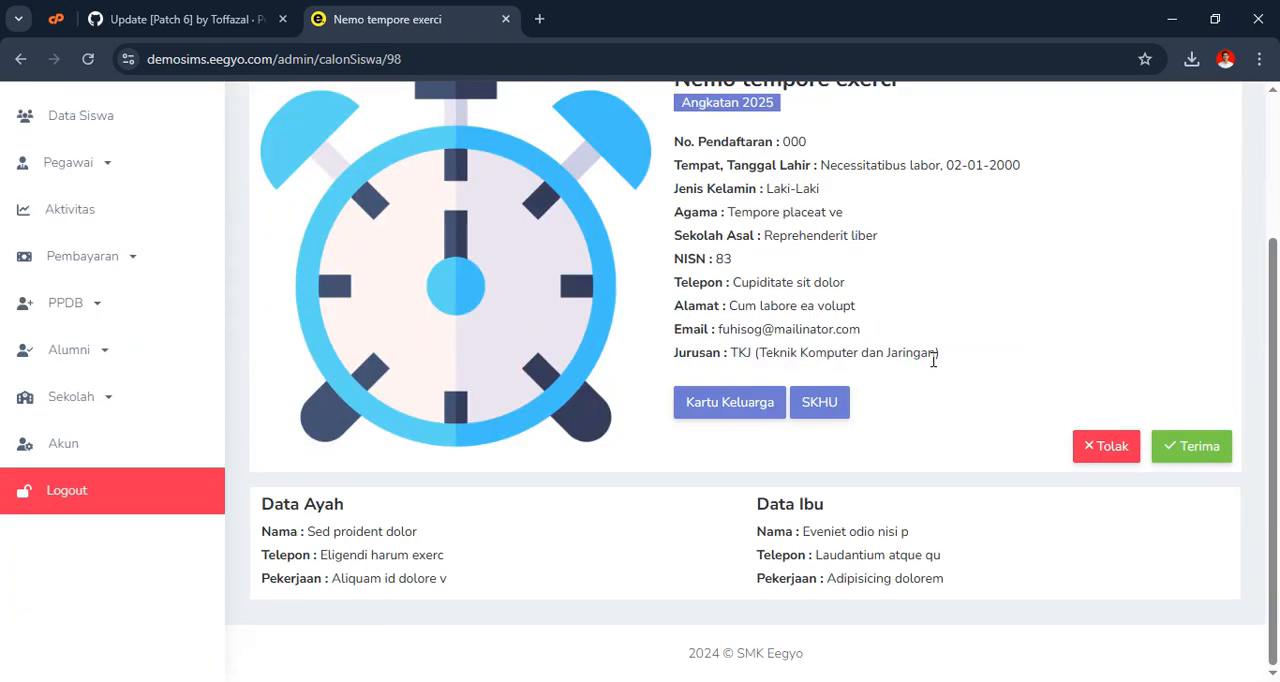
Open the applicant's acceptance form, examine its Uang SPP field, and close the form without saving
click(1202, 452)
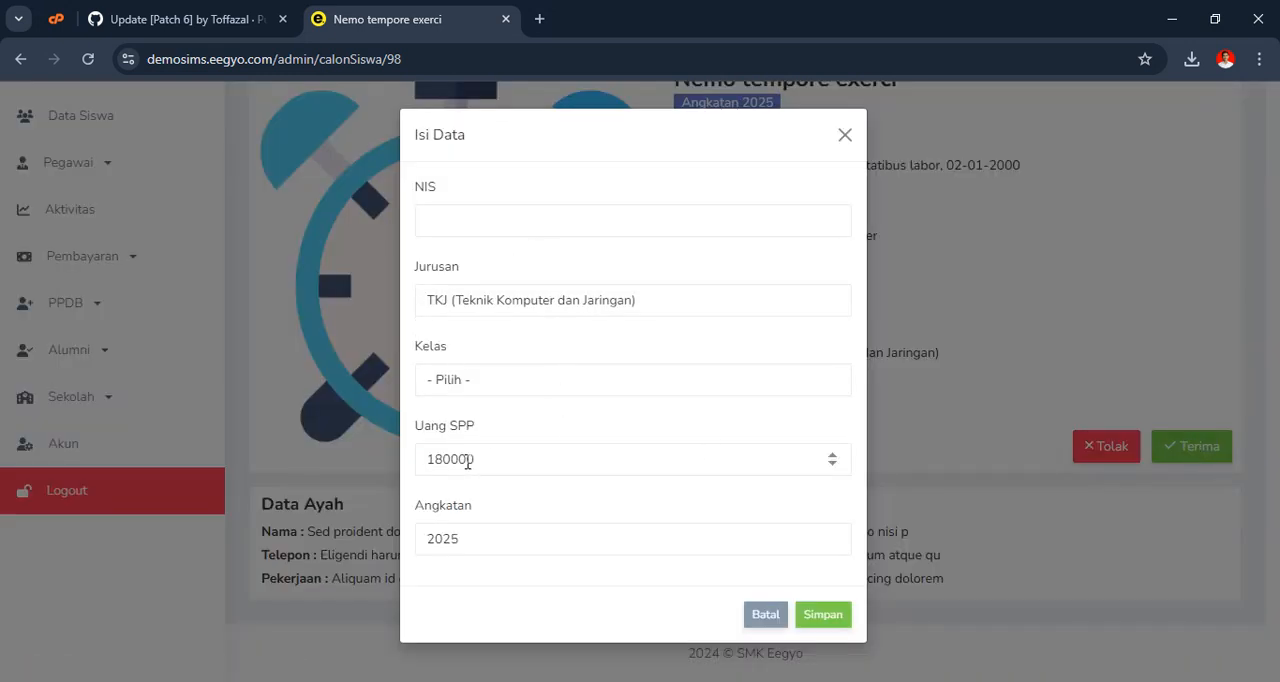
click(468, 460)
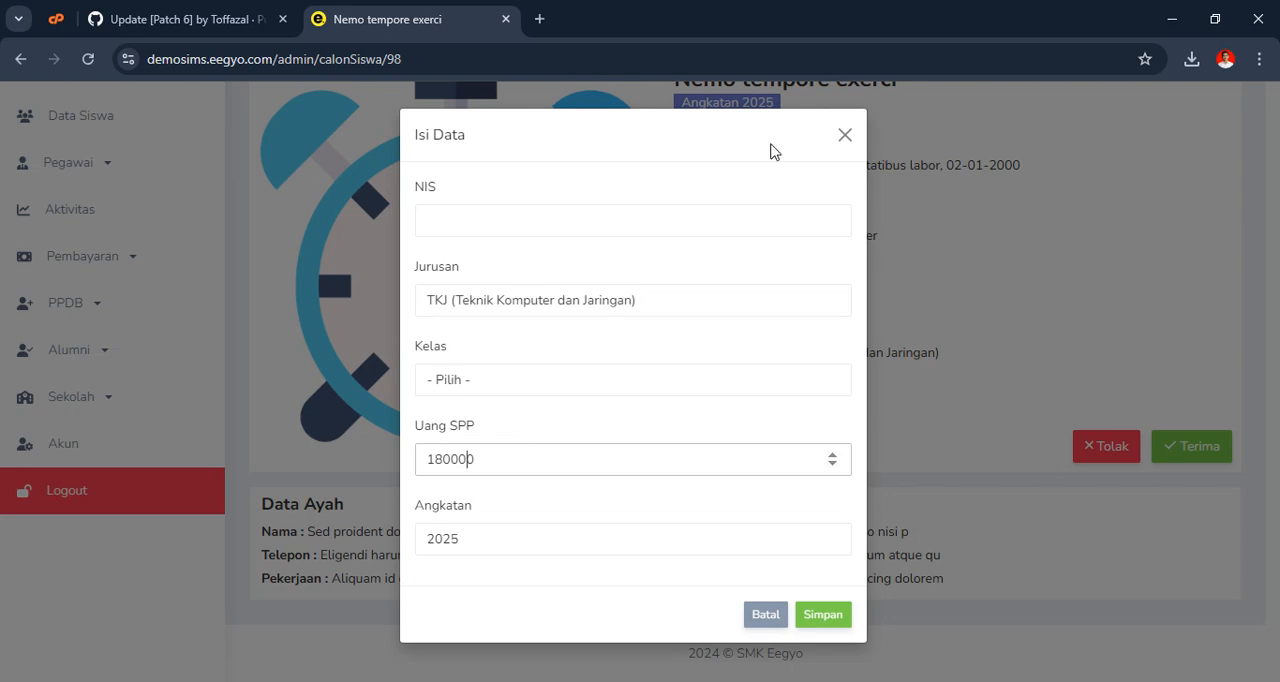
click(845, 135)
scroll(768, 475, up, 2)
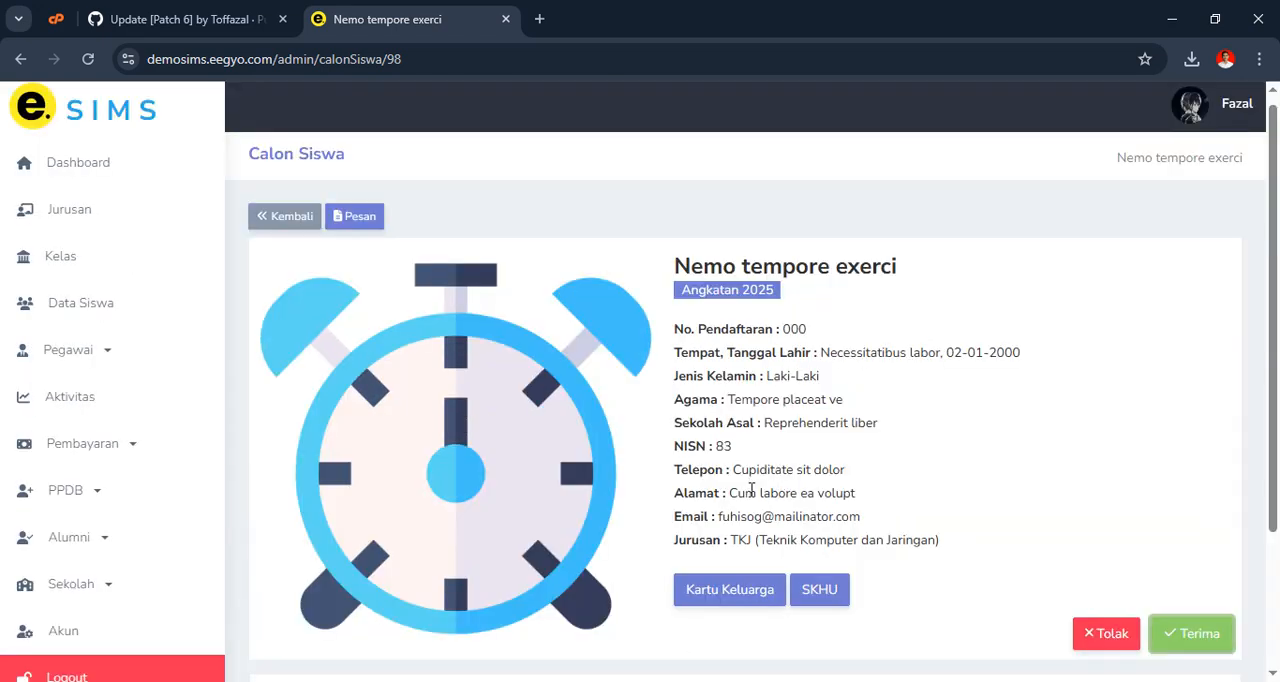
Open the admin dashboard and look over its totals and registration statistics
click(78, 178)
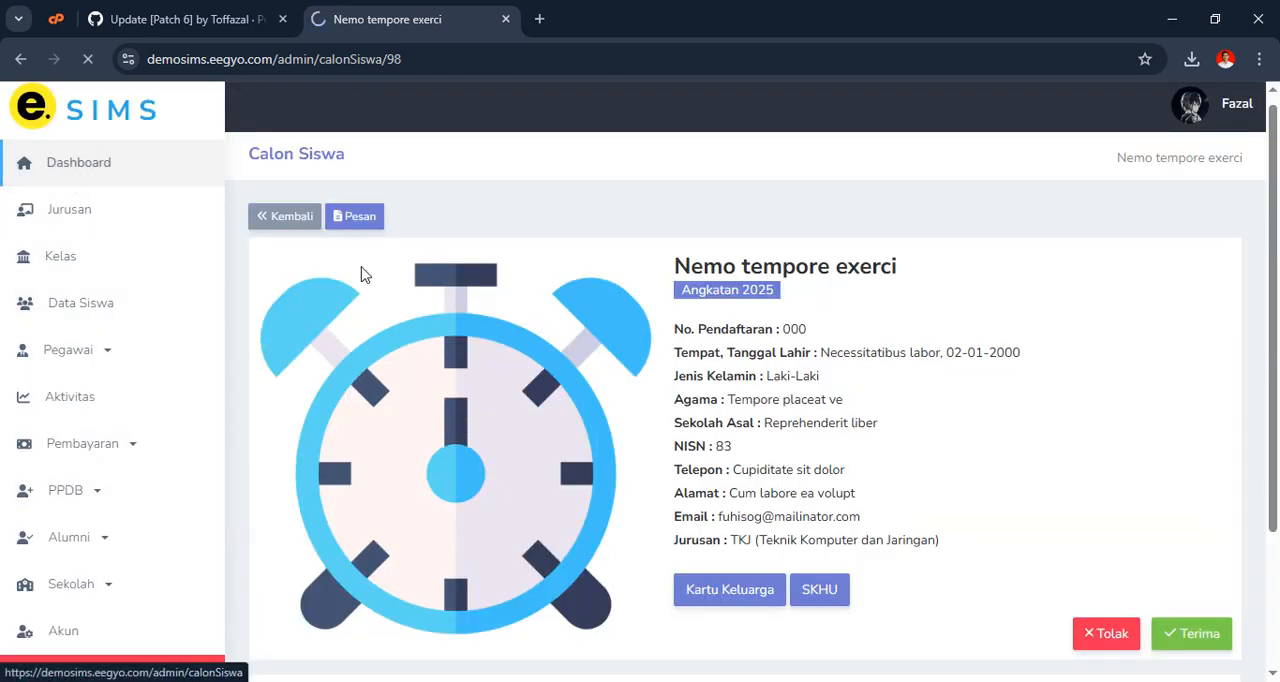
scroll(711, 351, down, 5)
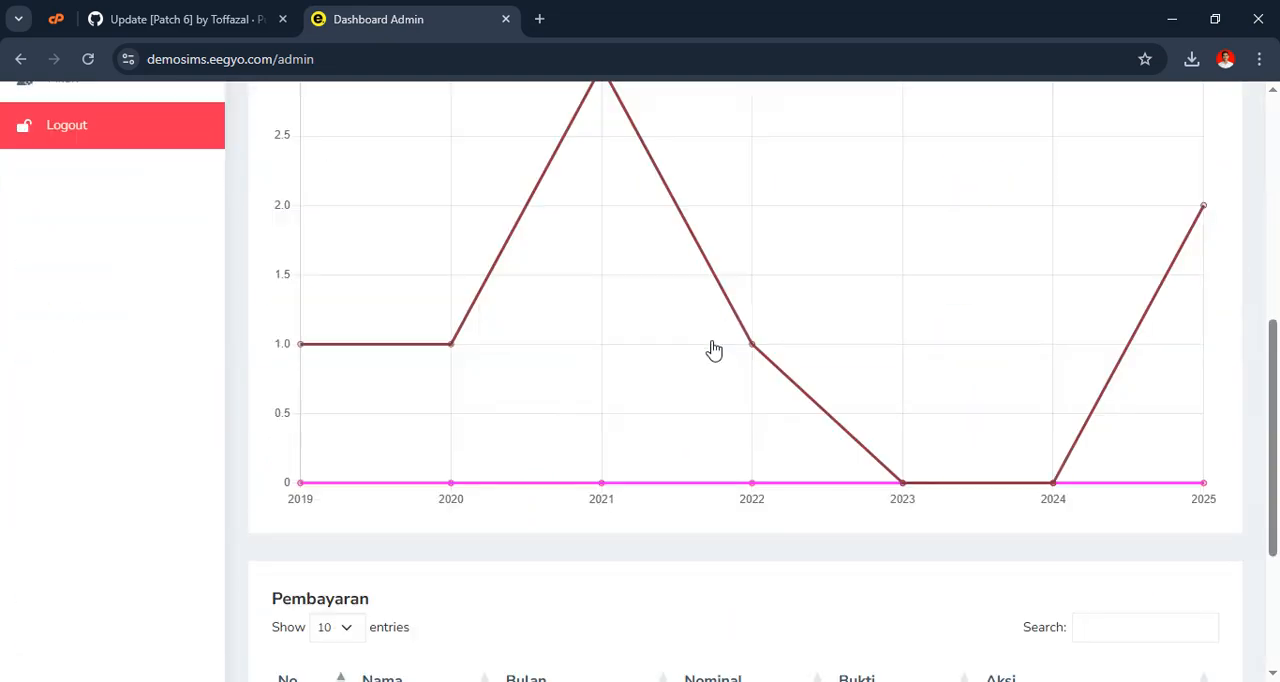
scroll(711, 351, up, 5)
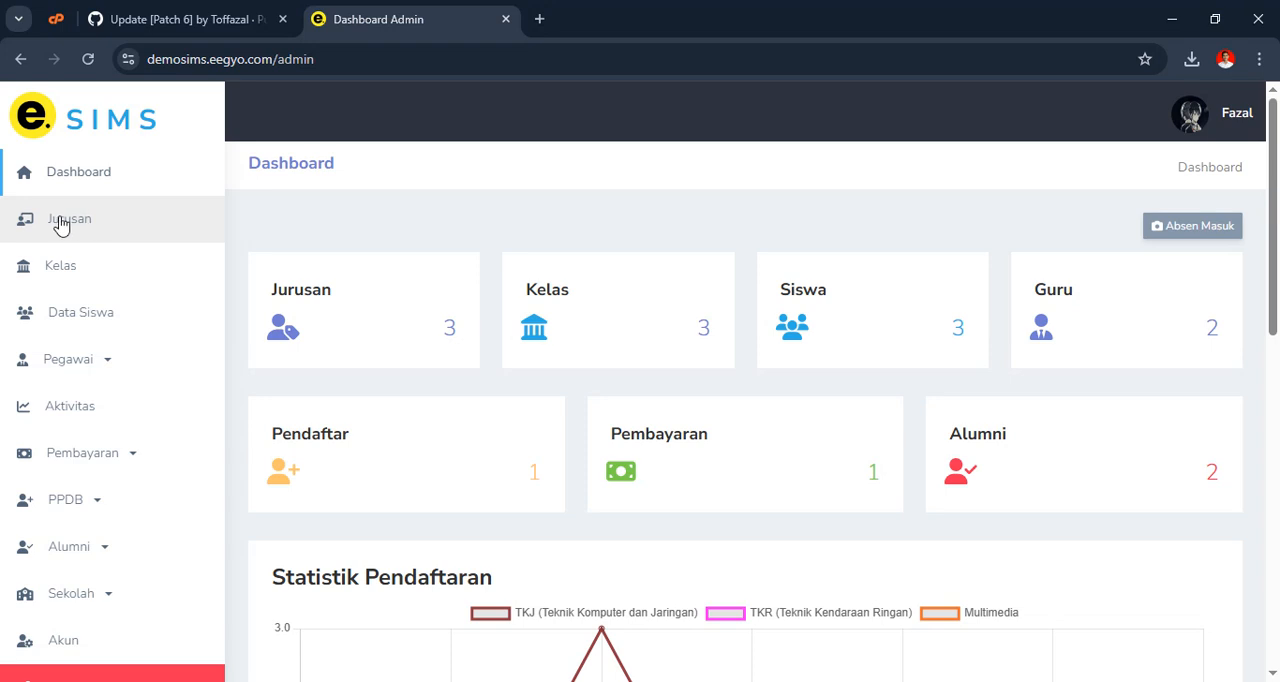
Open the employee list and examine the Jabatan assigned to each employee
click(102, 360)
click(100, 403)
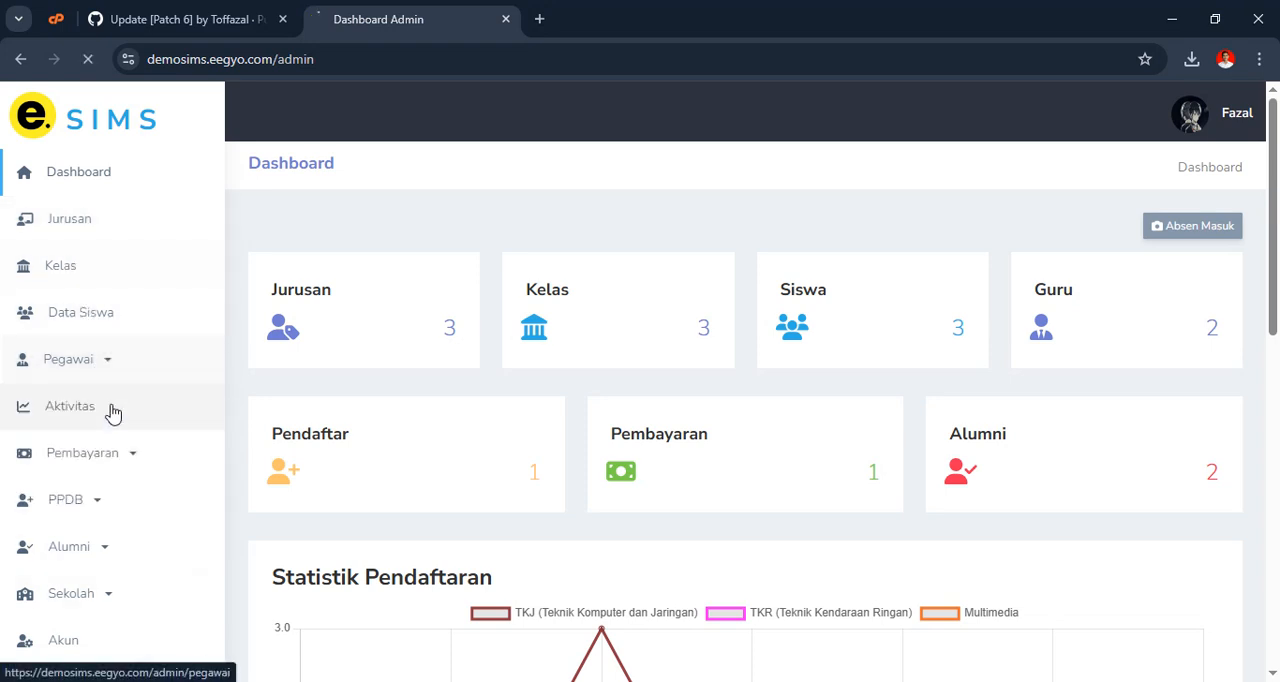
scroll(706, 431, down, 2)
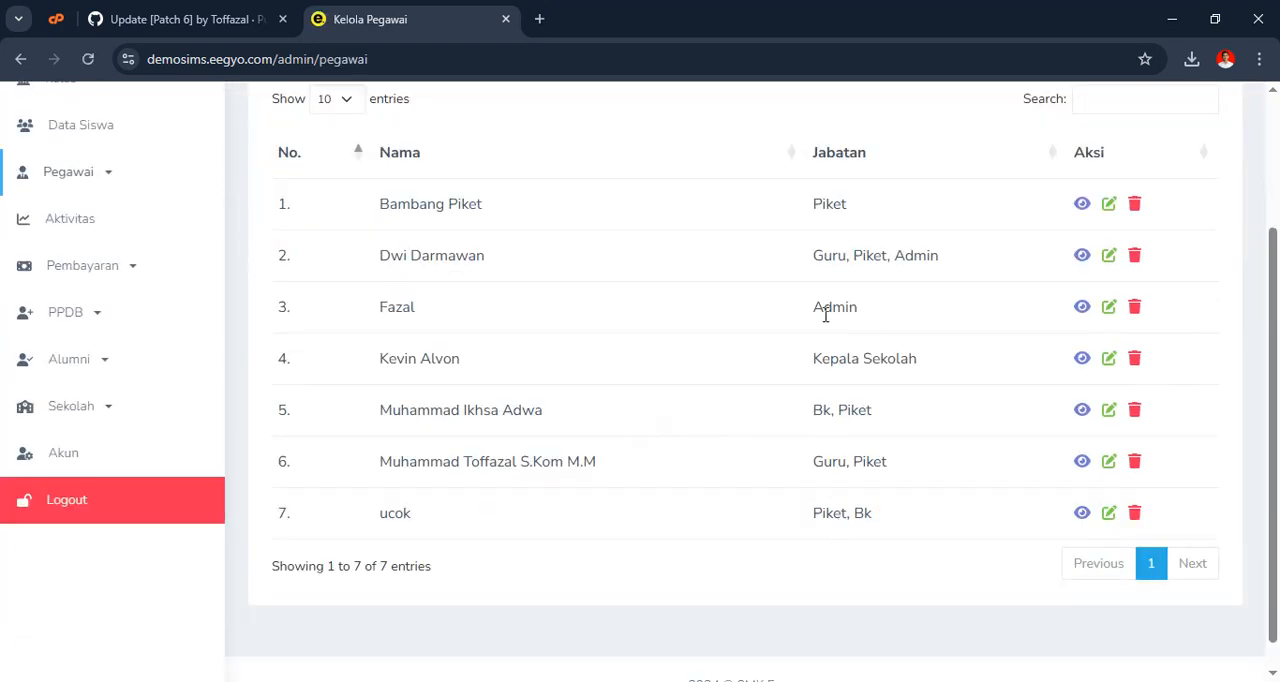
Start a new employee record with the Jabatan Koperasi and the Nama Pegawai "Koperasi"
scroll(983, 366, up, 3)
click(1212, 232)
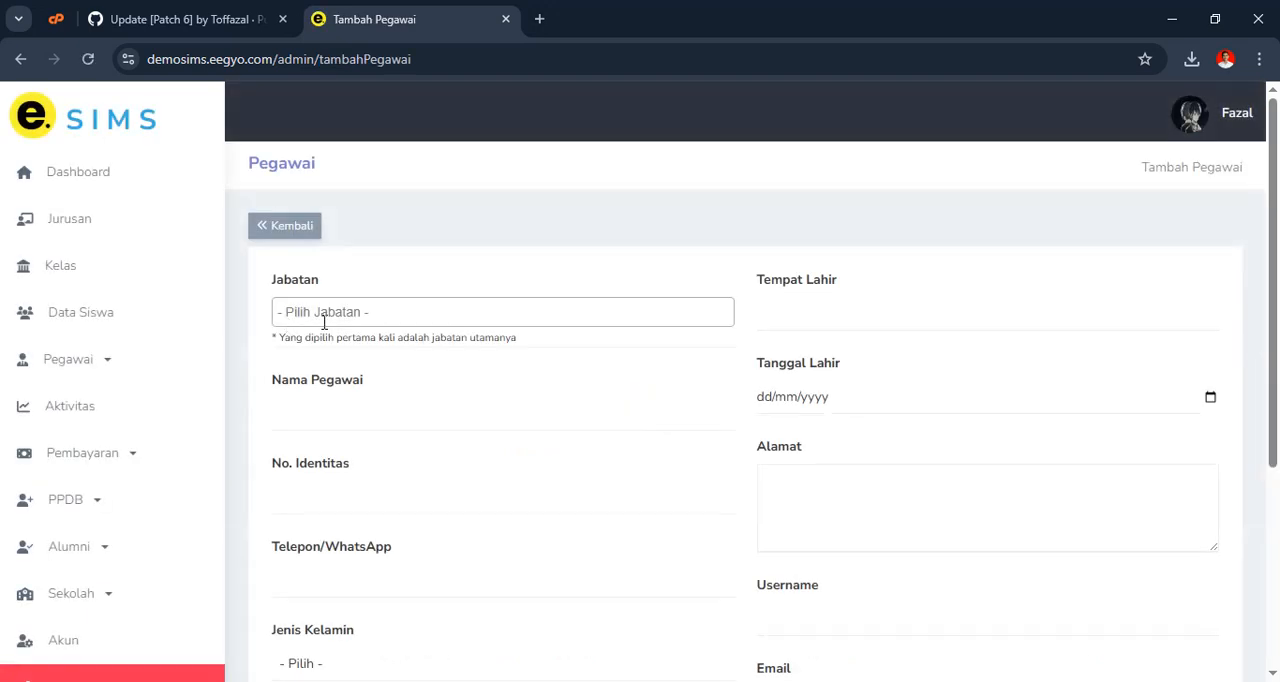
click(336, 312)
scroll(358, 505, down, 1)
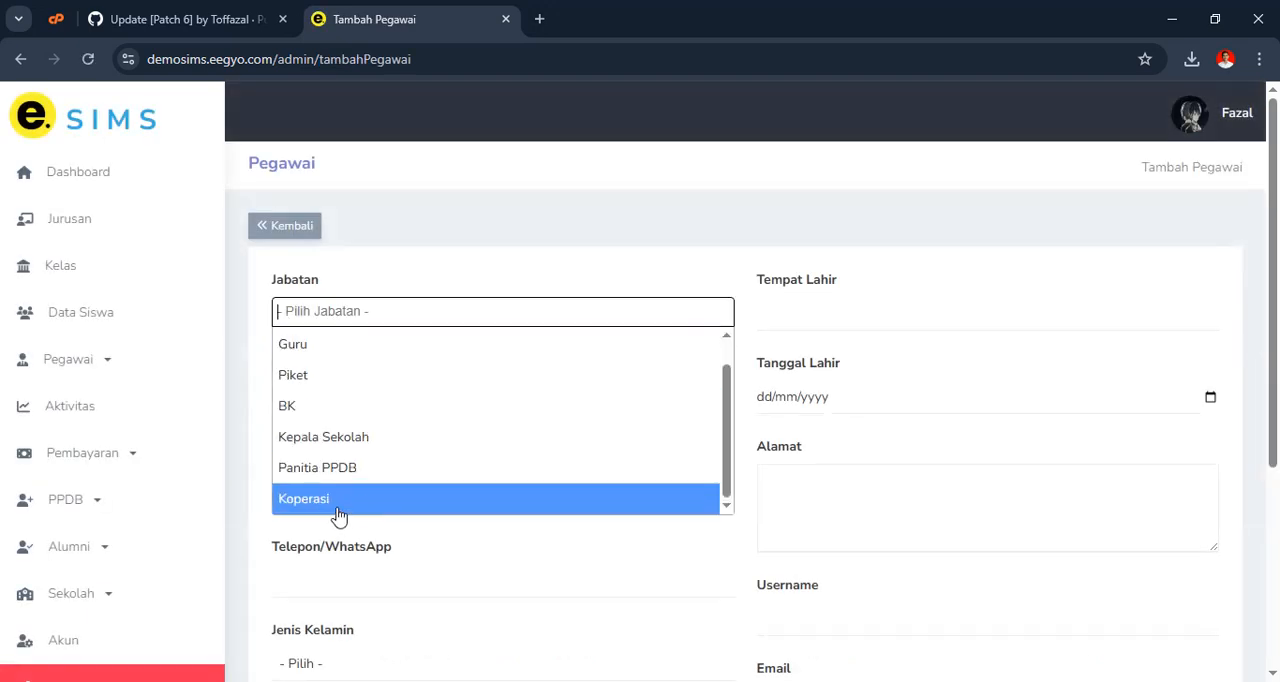
click(336, 506)
click(385, 414)
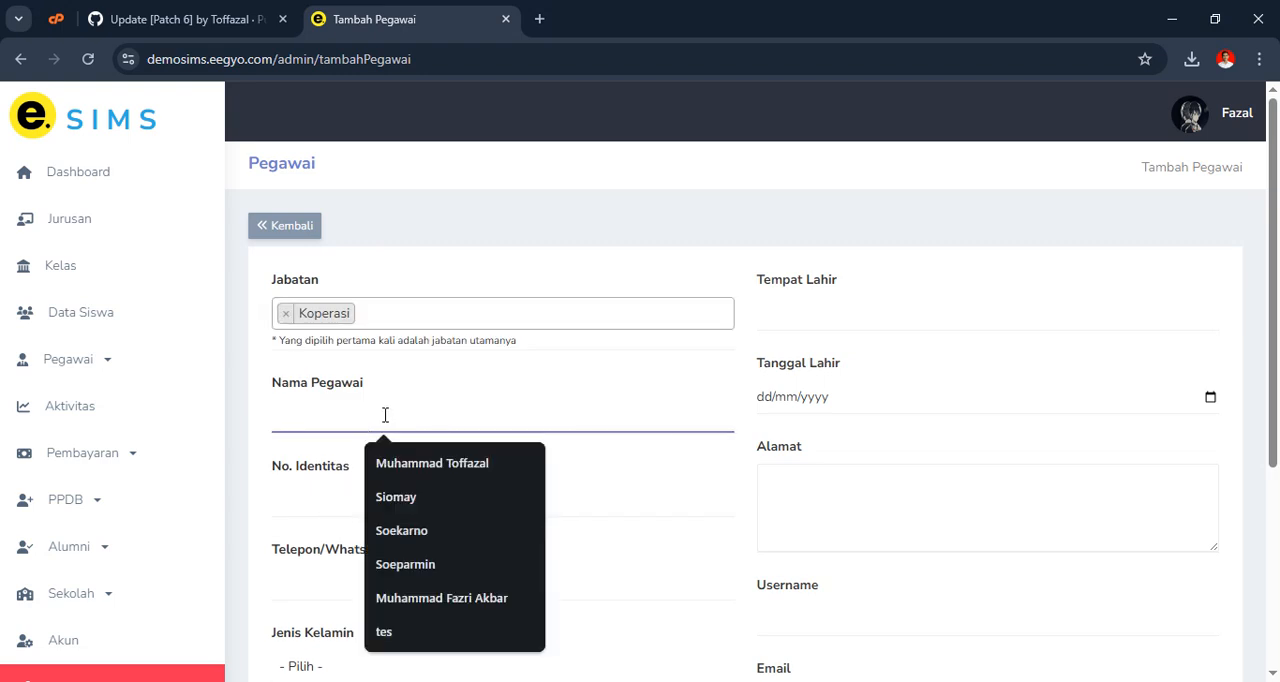
text(Koperasi)
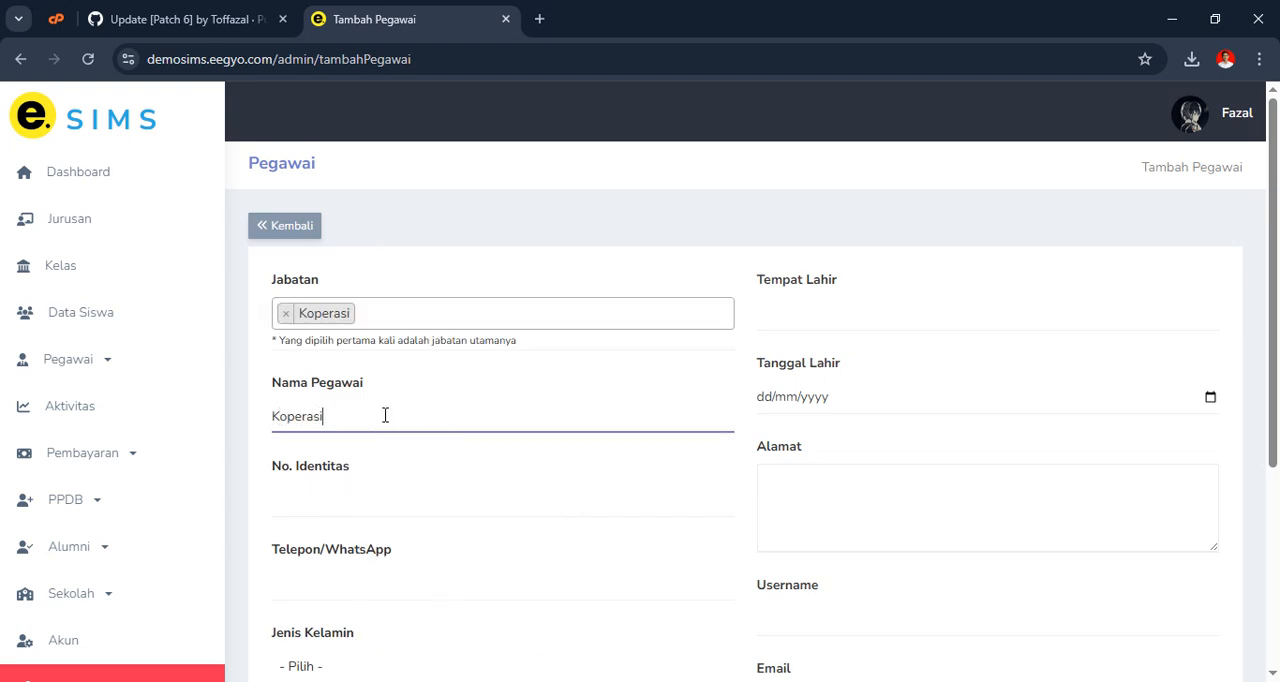
Fill in the new employee's identity number and phone number, and set Jenis Kelamin to Laki-Laki
scroll(385, 414, down, 1)
click(369, 411)
text(4645745767358)
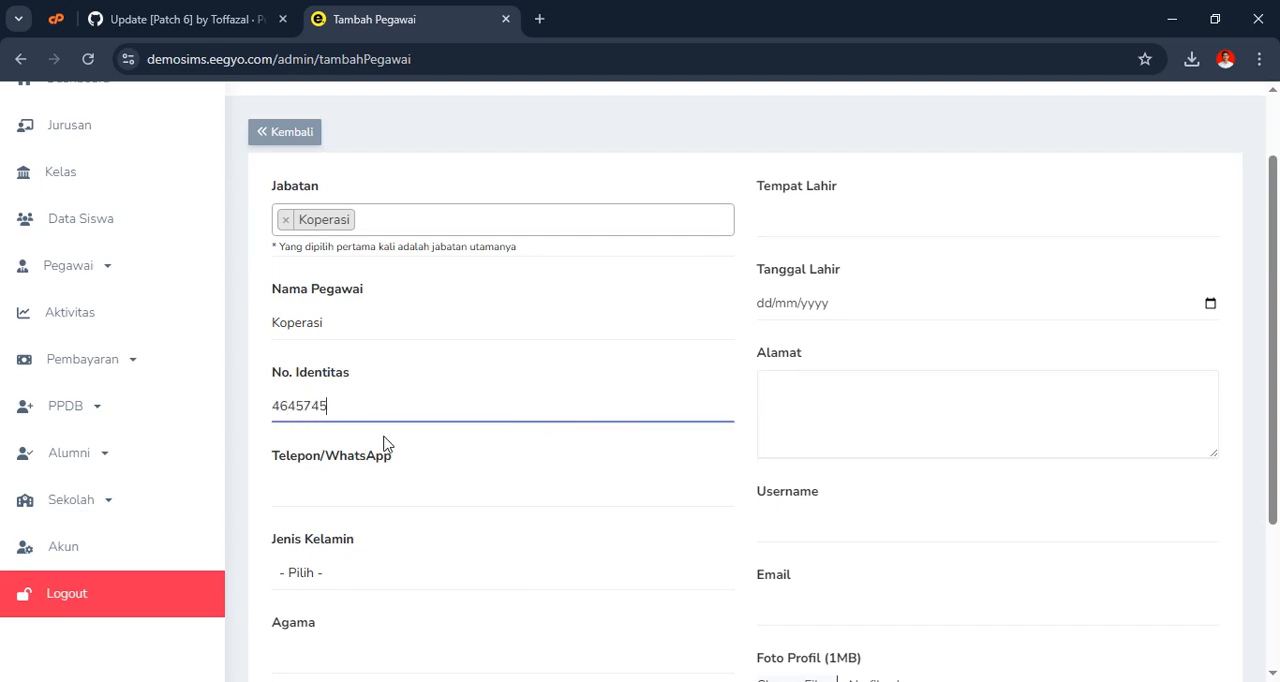
click(335, 486)
click(420, 410)
scroll(457, 377, down, 3)
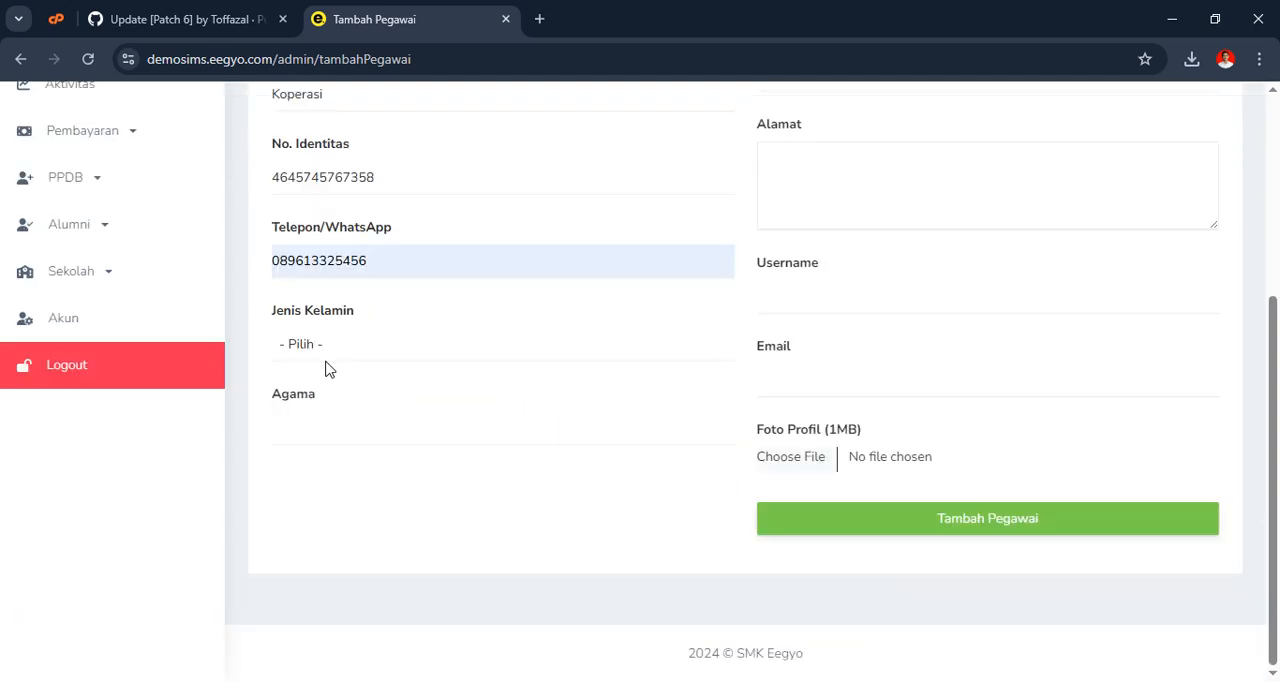
click(331, 362)
click(346, 401)
scroll(512, 388, up, 2)
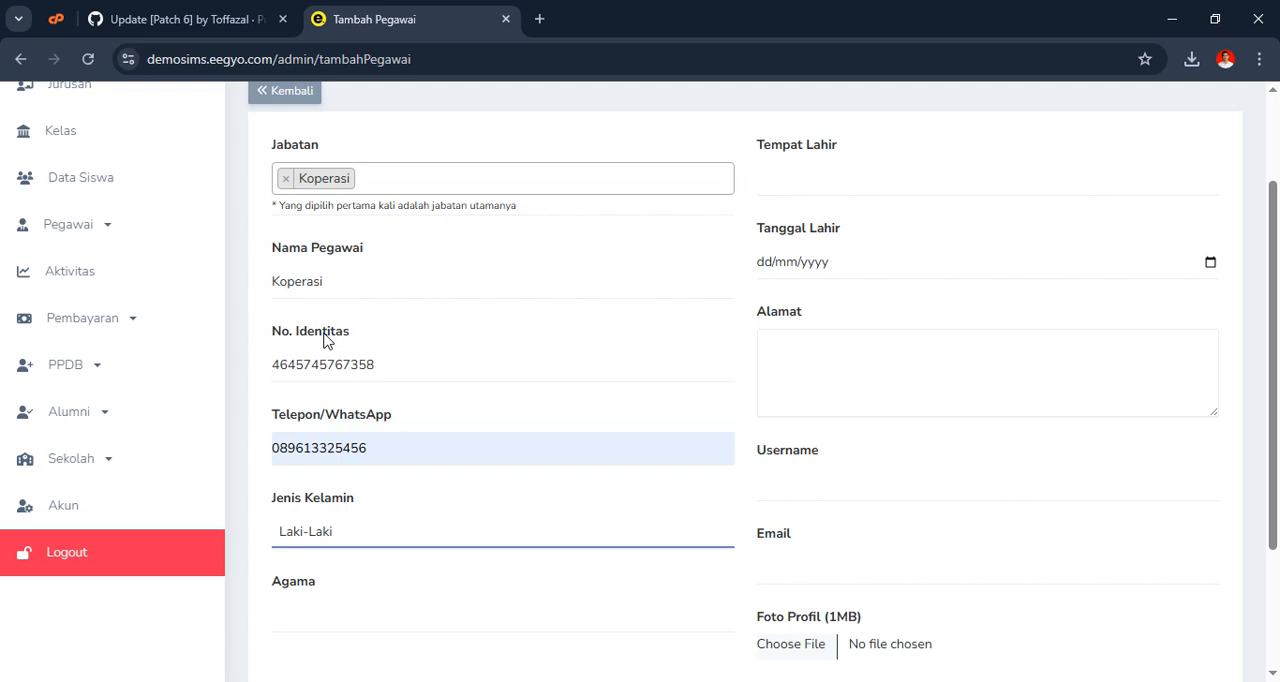
Check the No. Identitas entry and set the employee's Agama to Islam
double_click(305, 364)
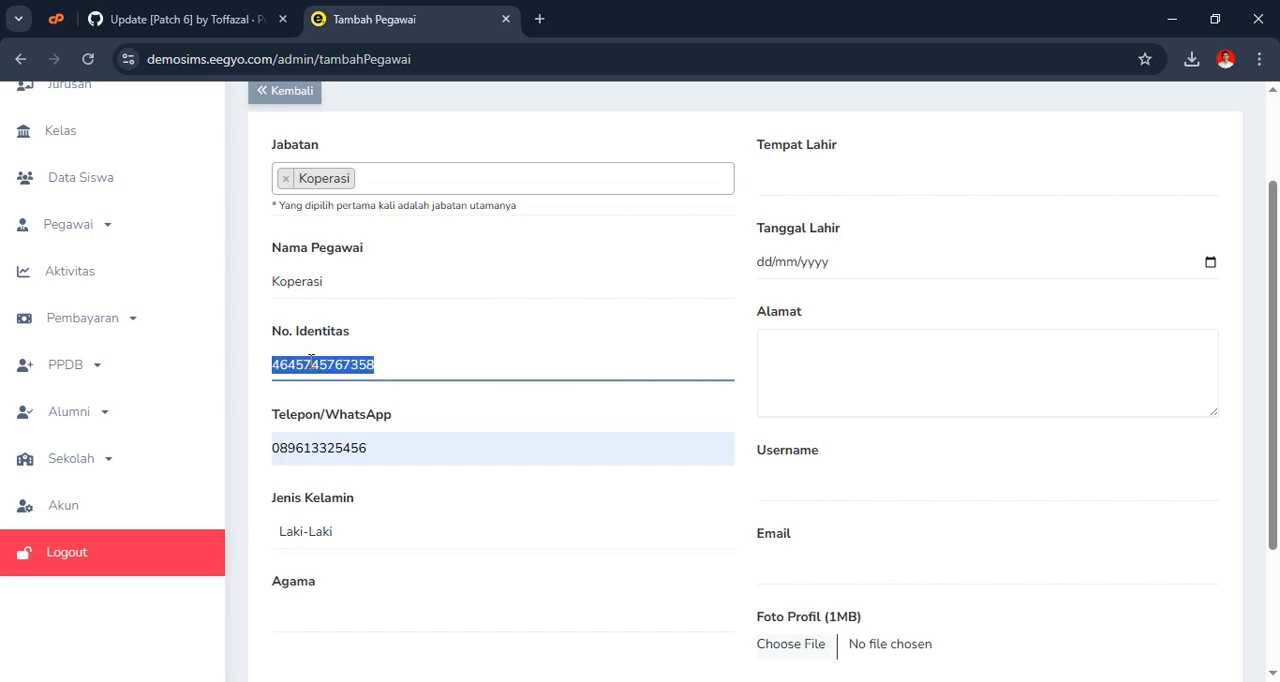
click(523, 374)
scroll(460, 366, down, 1)
scroll(351, 363, up, 1)
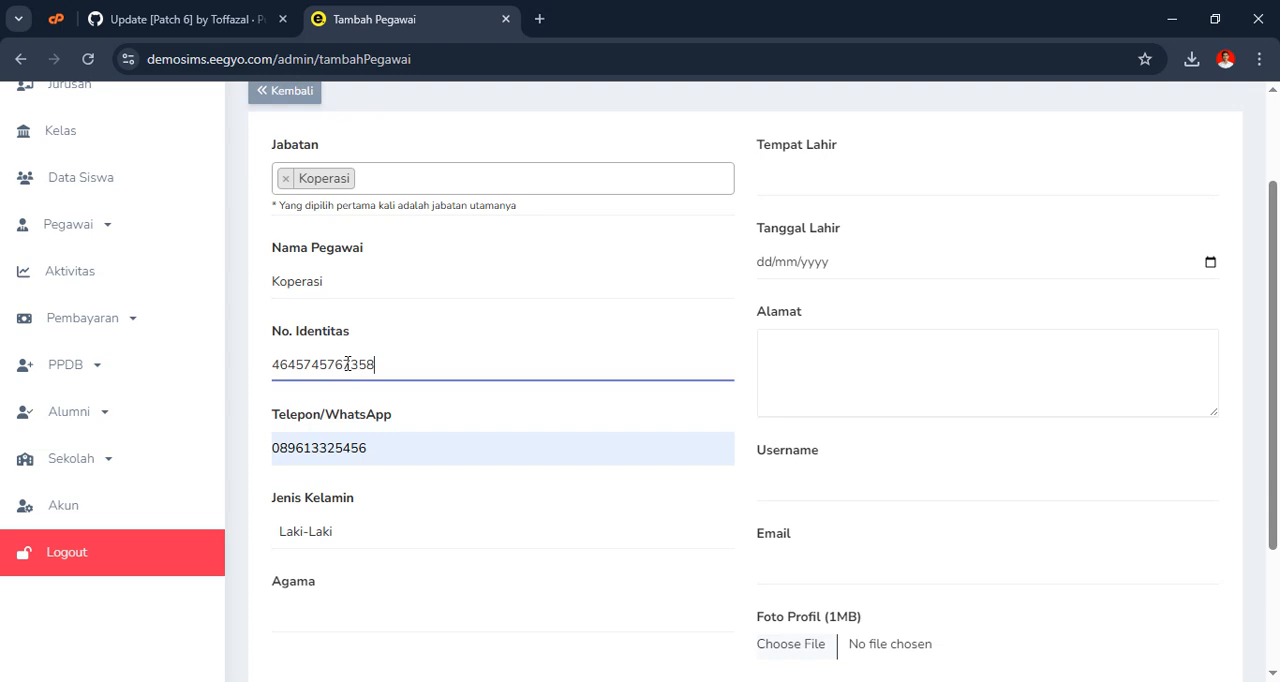
scroll(340, 365, down, 2)
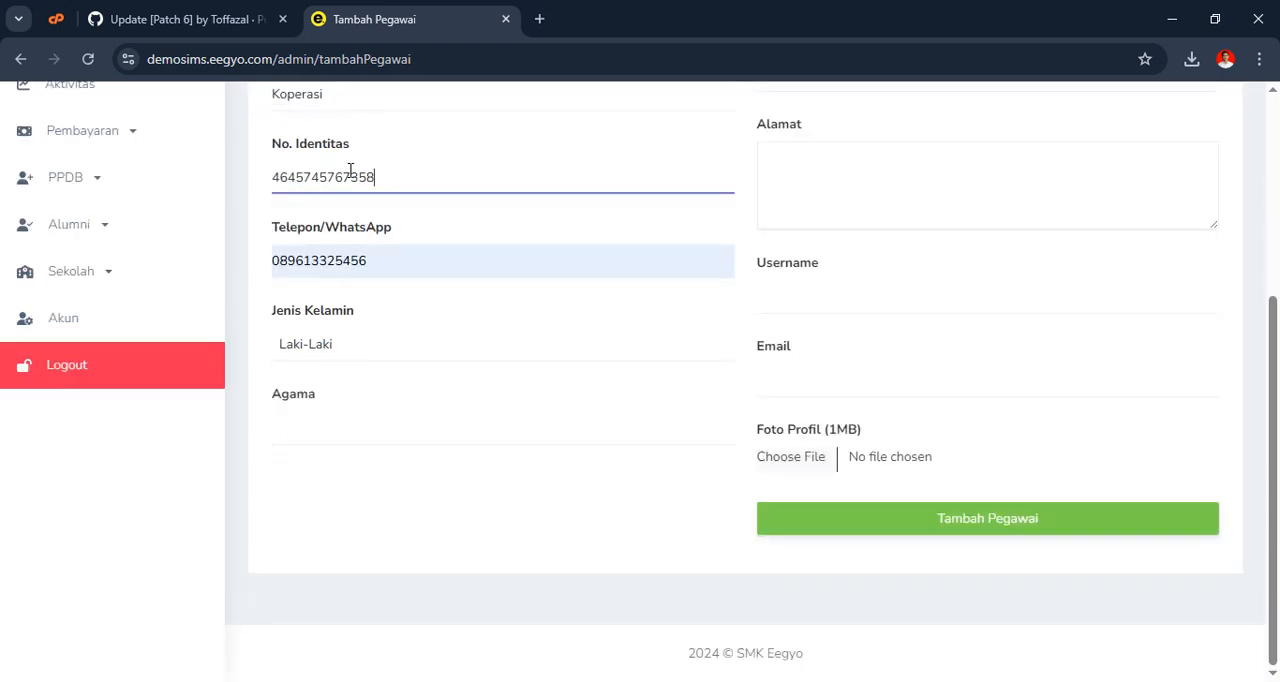
click(288, 427)
click(440, 476)
Fill in the employee's place of birth, date of birth and address
scroll(889, 415, up, 3)
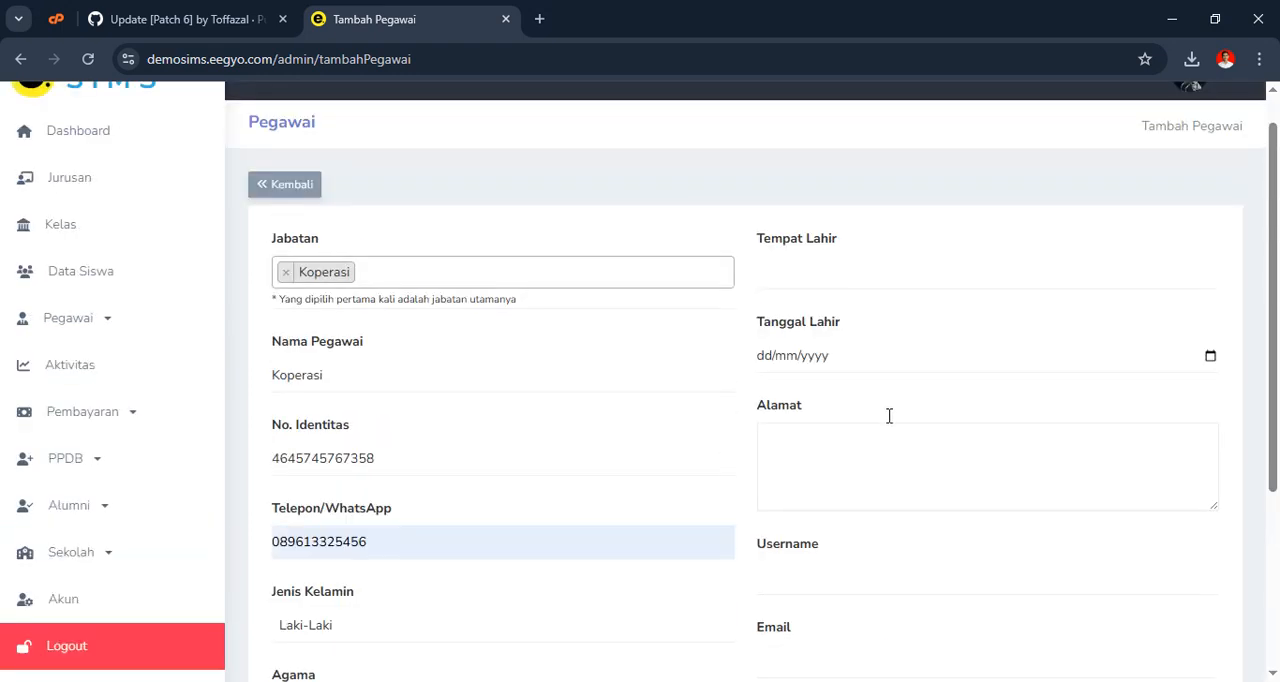
click(816, 270)
click(900, 328)
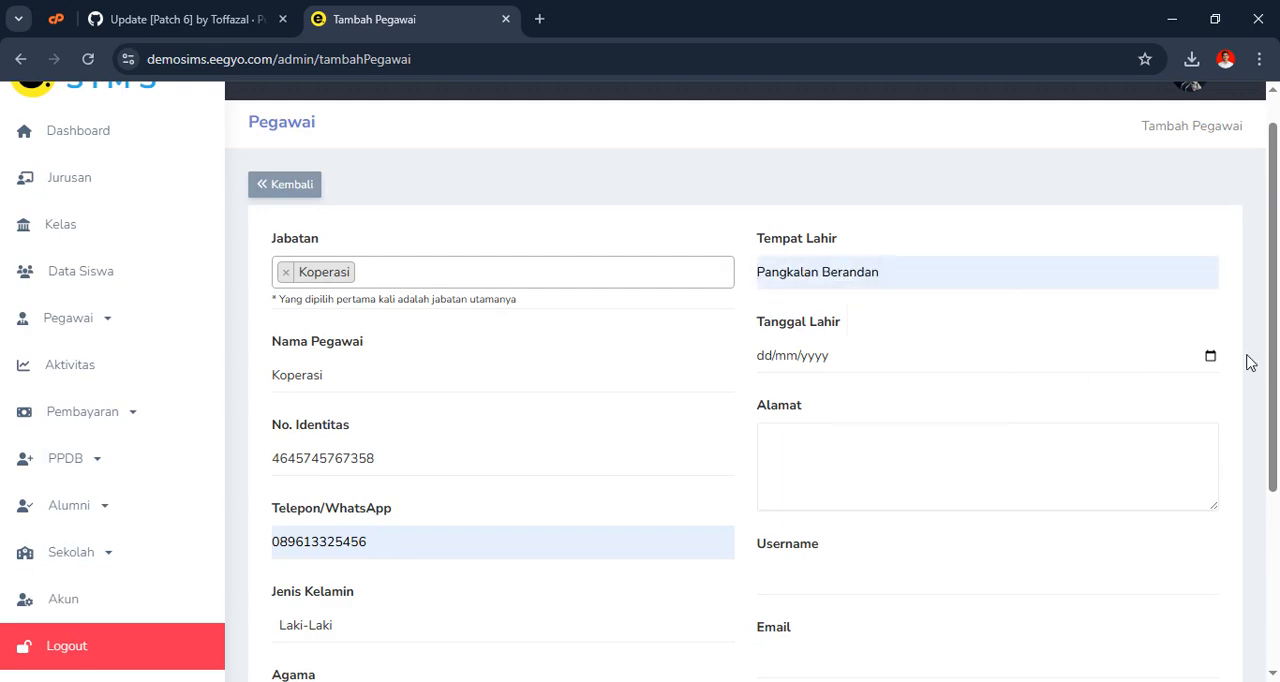
click(1210, 357)
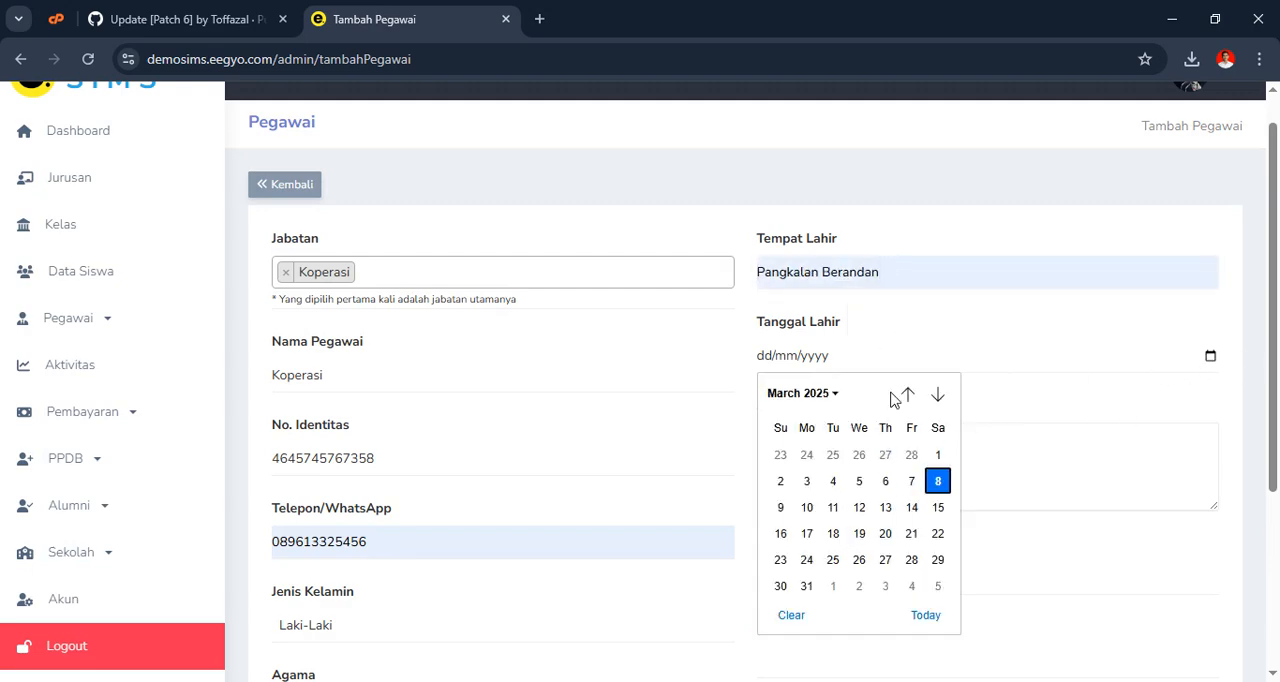
click(937, 482)
click(851, 445)
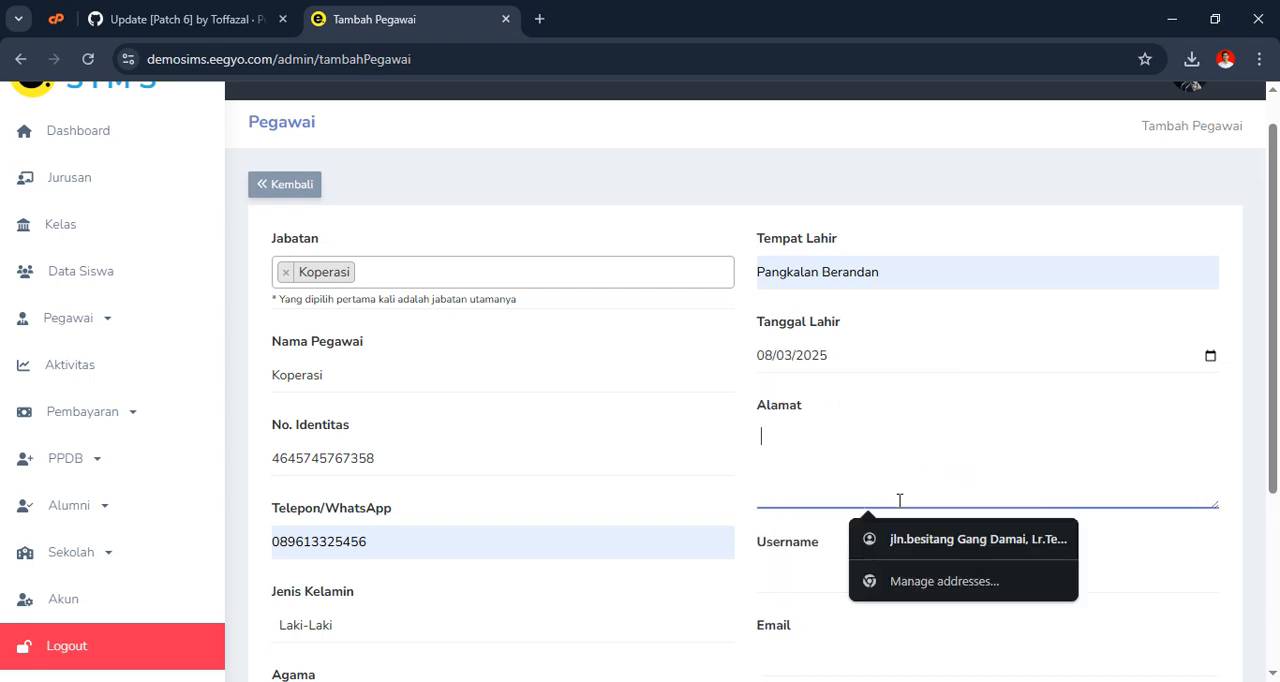
click(900, 458)
Set the username to koperasi, fill in the employee's e-mail, and save the new employee to the list
scroll(905, 548, down, 2)
click(831, 391)
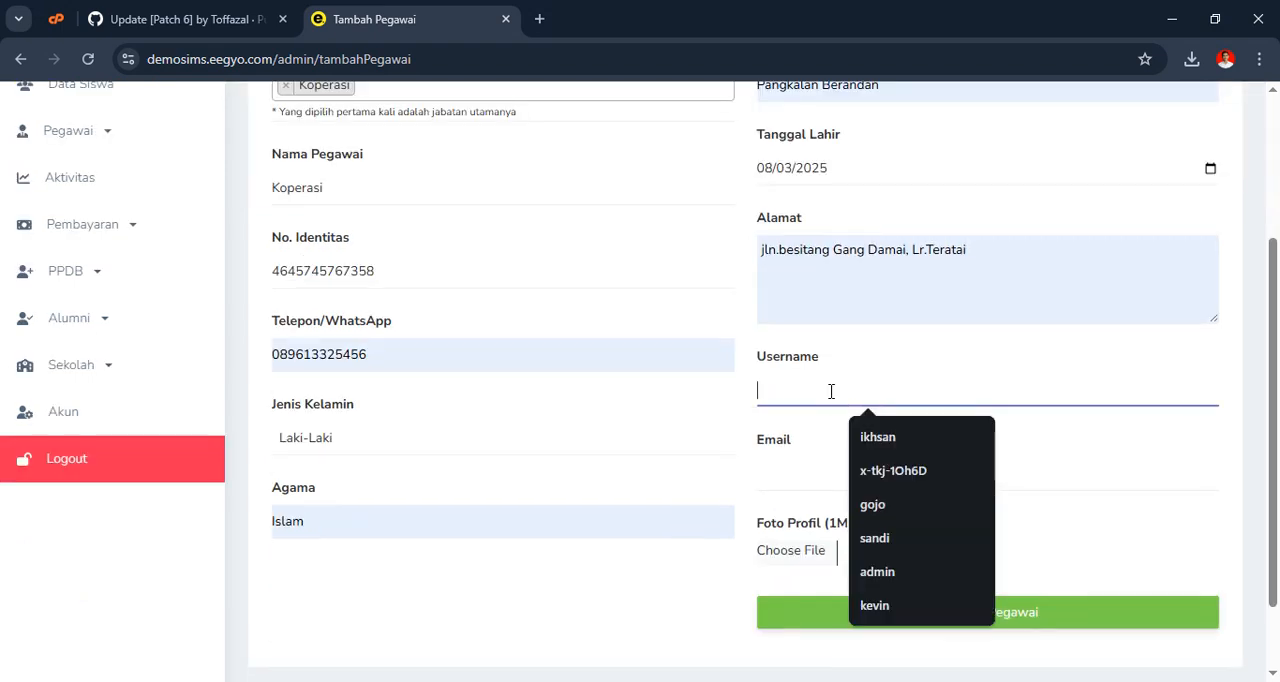
text(ko)
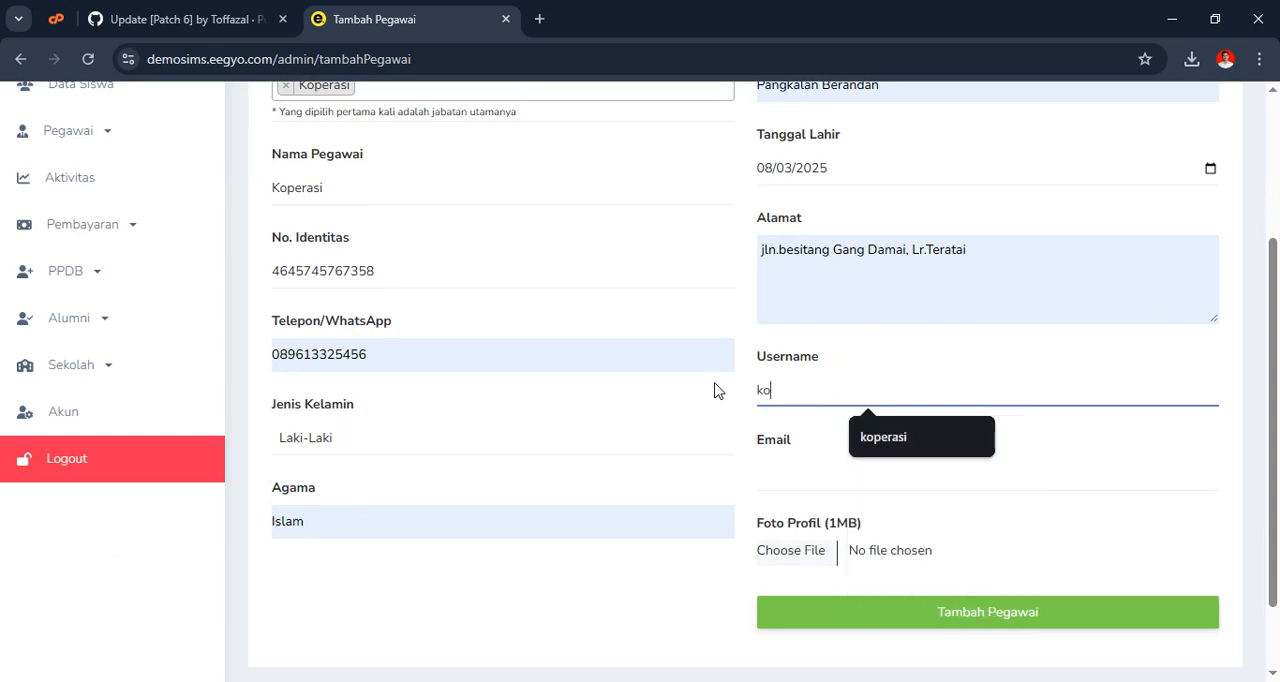
text(perasi)
scroll(714, 390, down, 1)
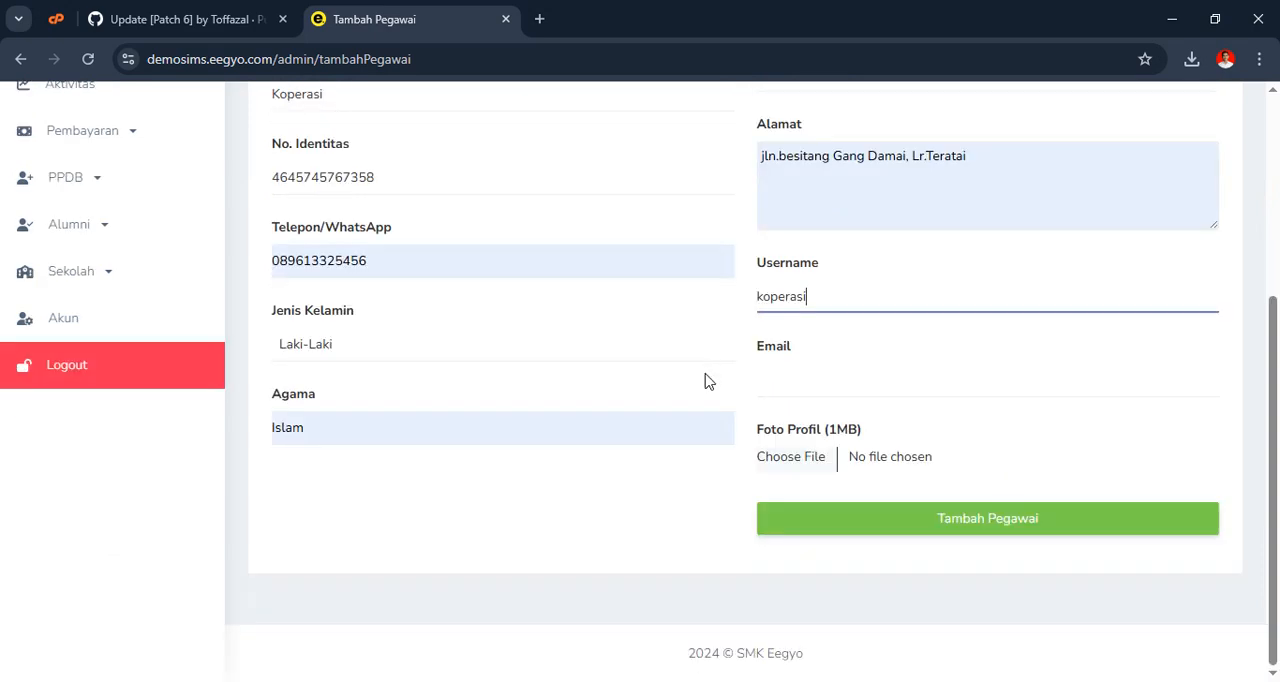
click(791, 380)
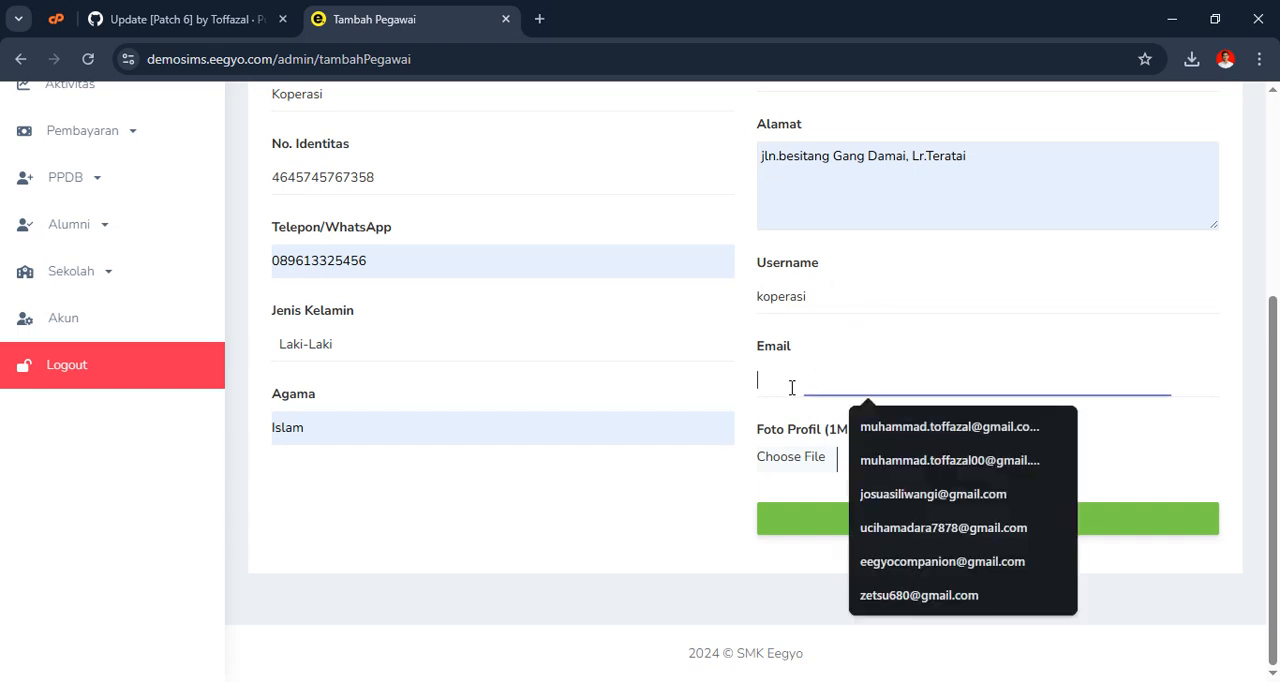
text(koperasi@email.com)
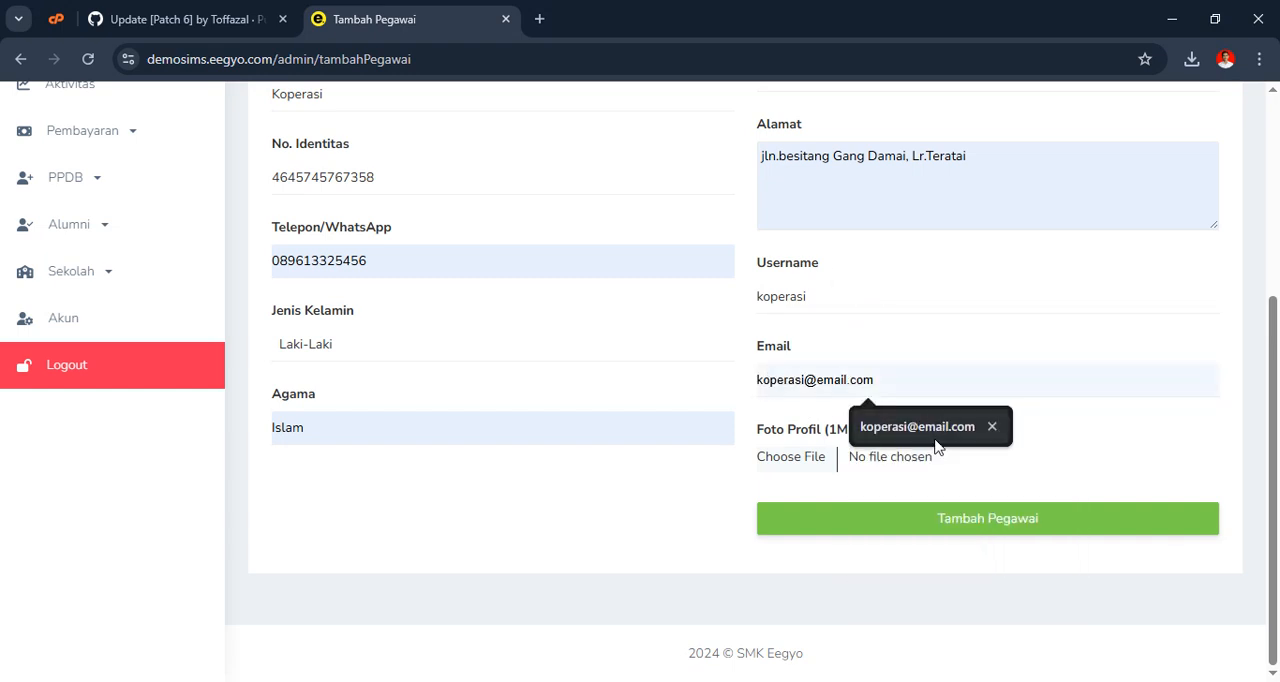
click(908, 437)
click(985, 519)
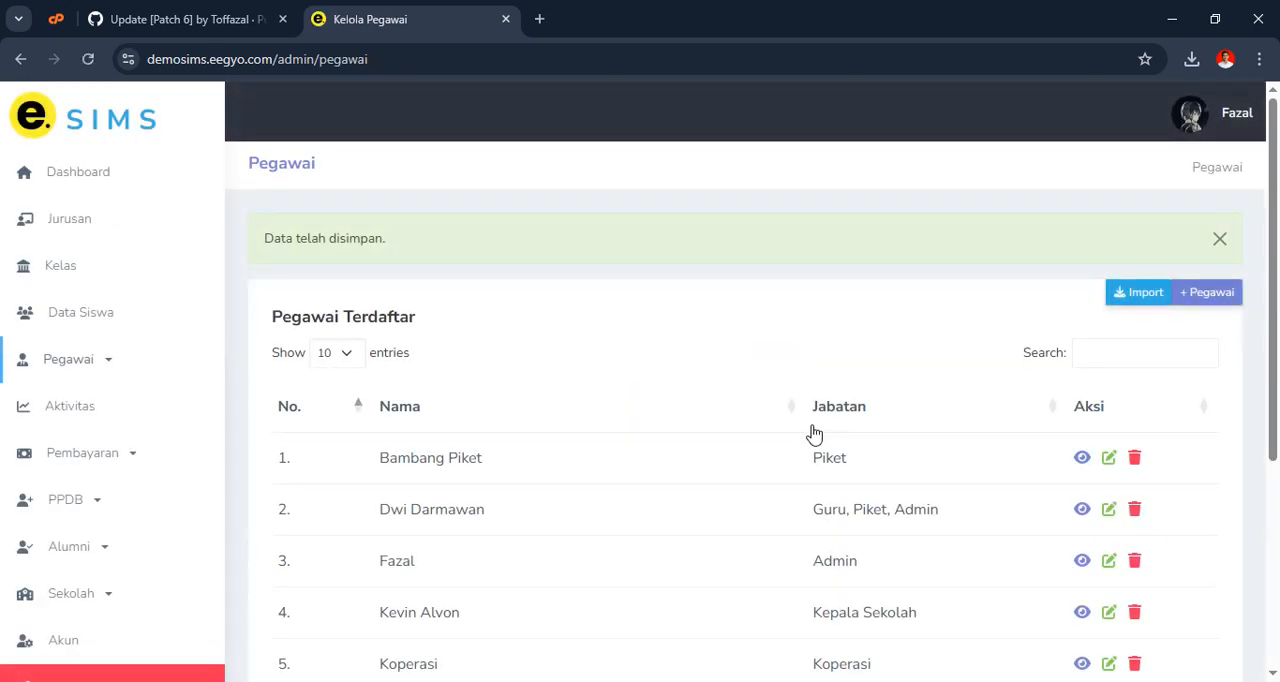
click(1219, 240)
scroll(240, 380, down, 3)
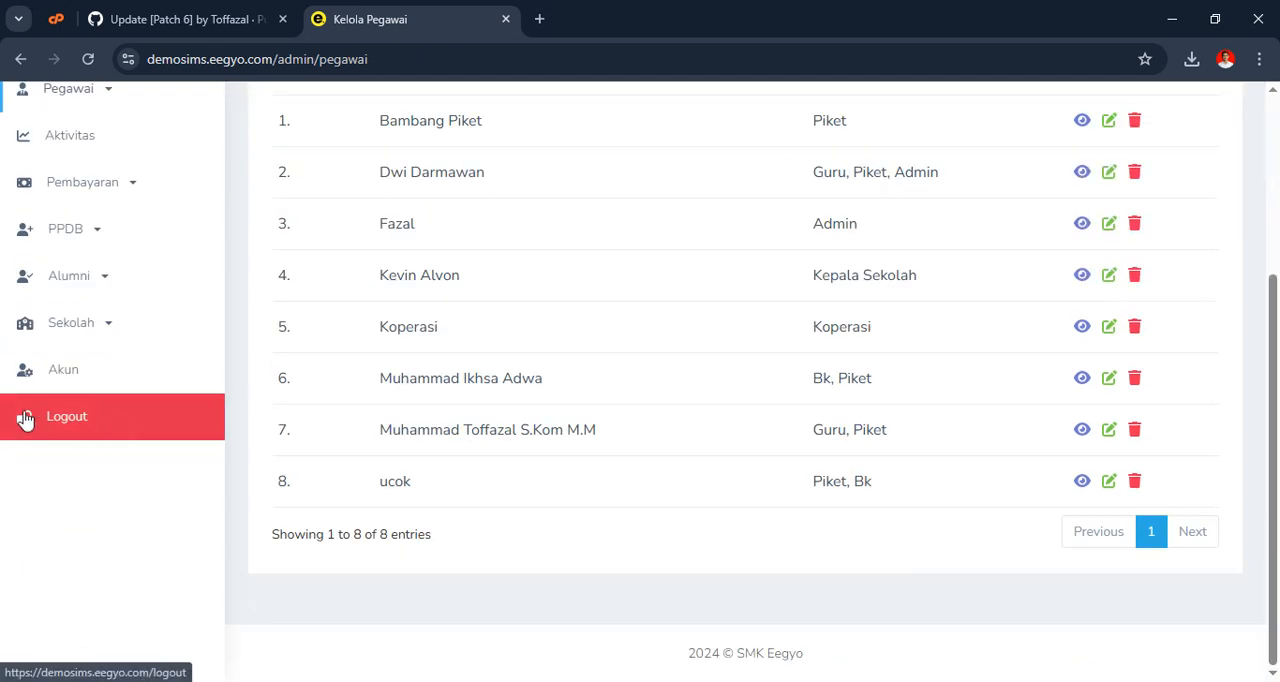
Log out of the admin account and log in with the new Koperasi account's username and password, dismissing any notices
click(62, 432)
click(557, 398)
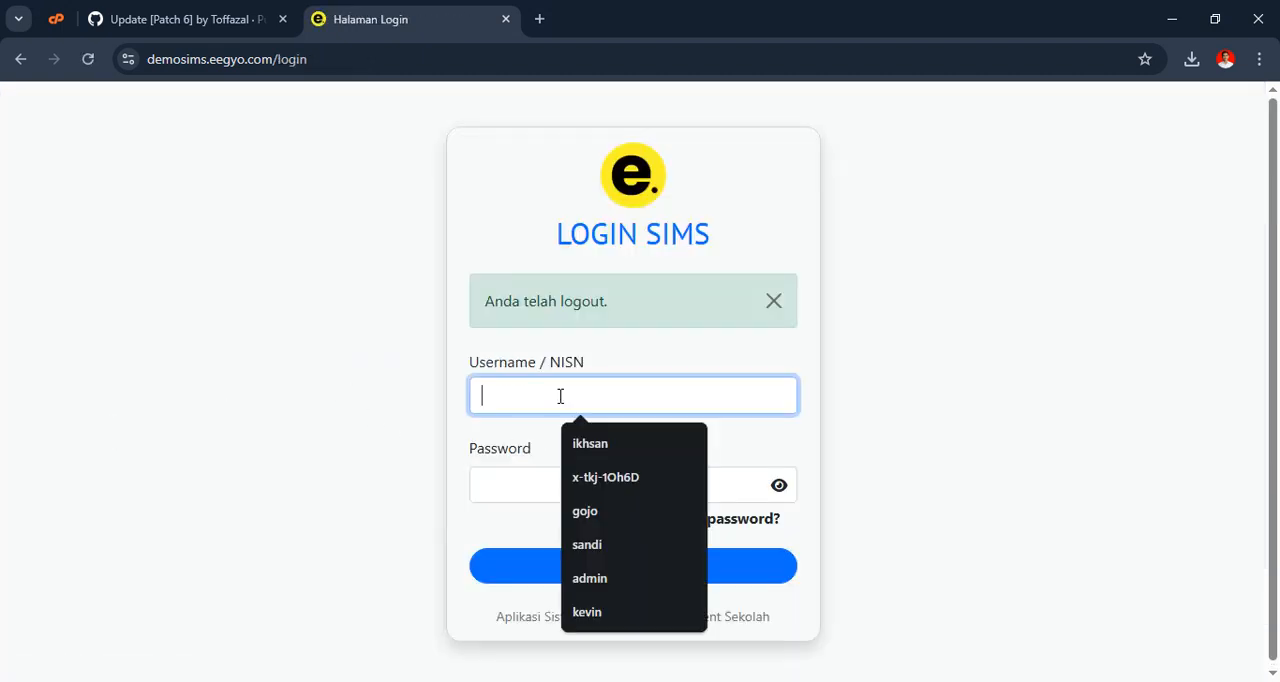
text(koperasi)
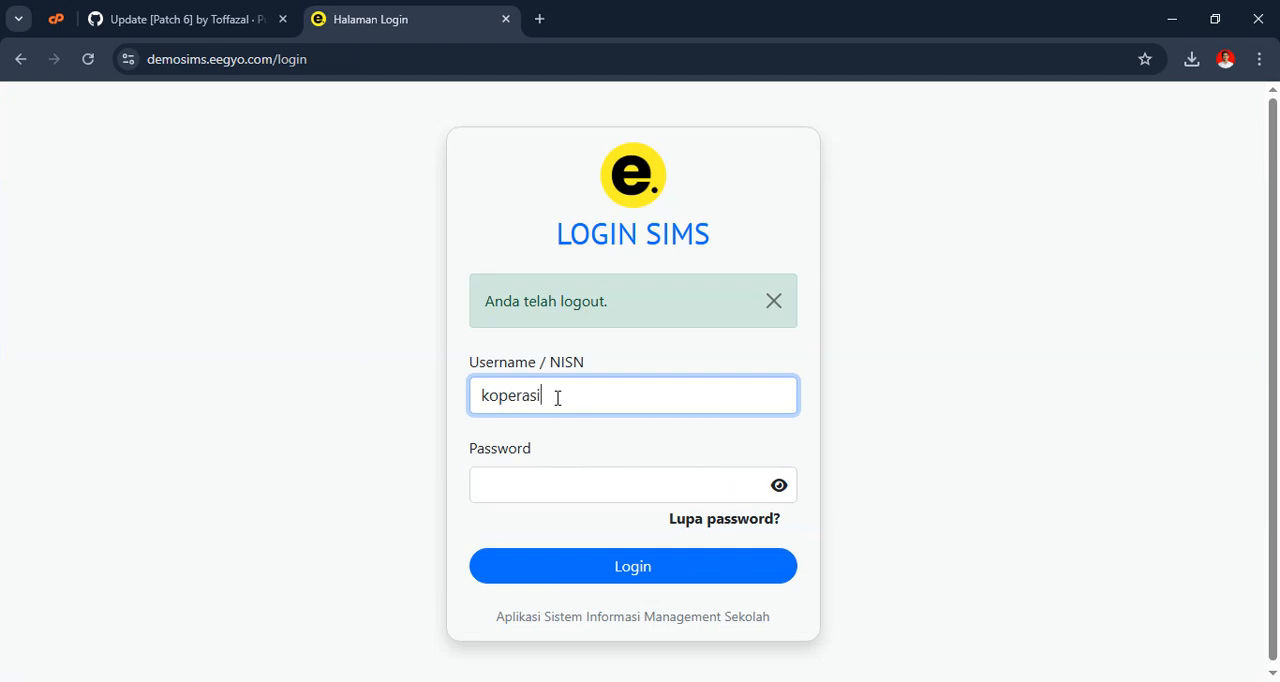
key(Tab)
text(koperasi)
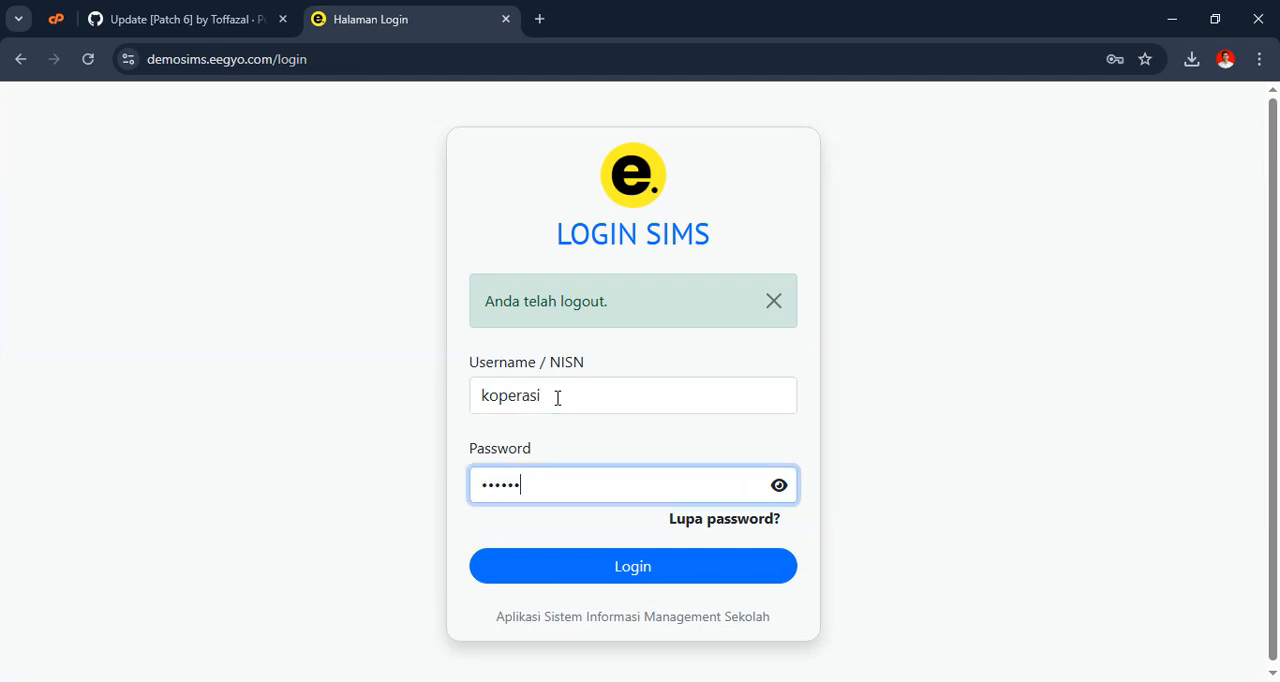
click(779, 485)
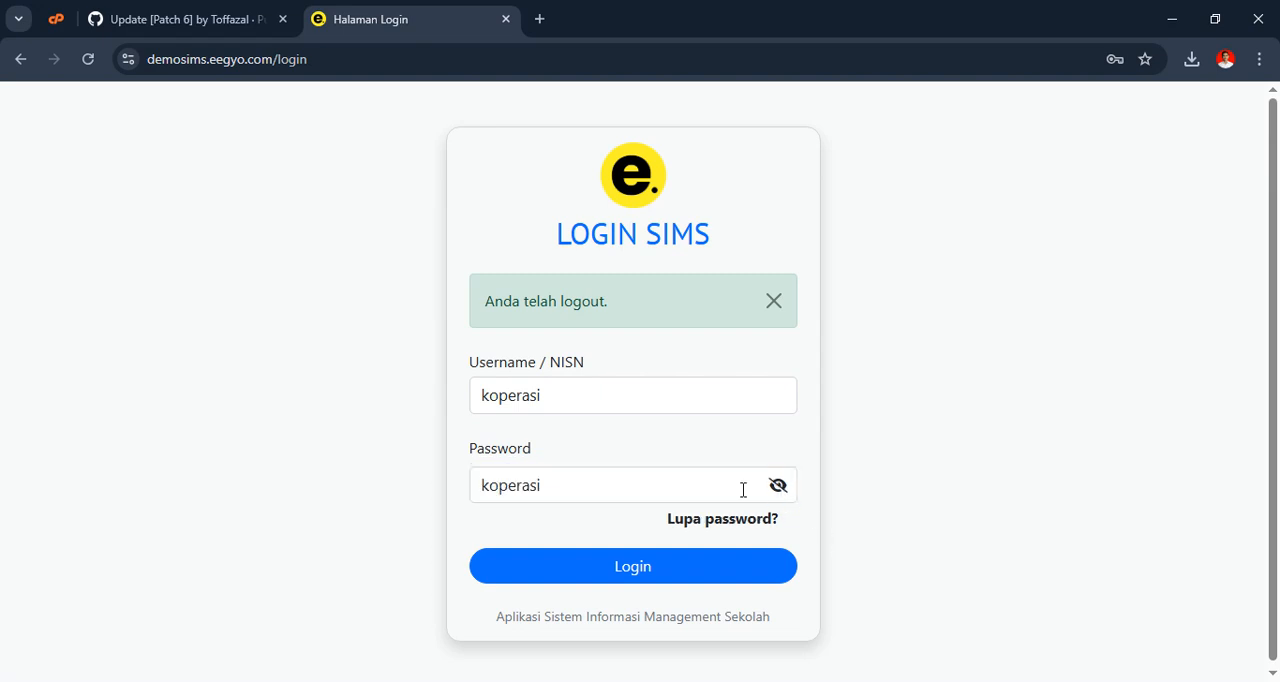
click(588, 578)
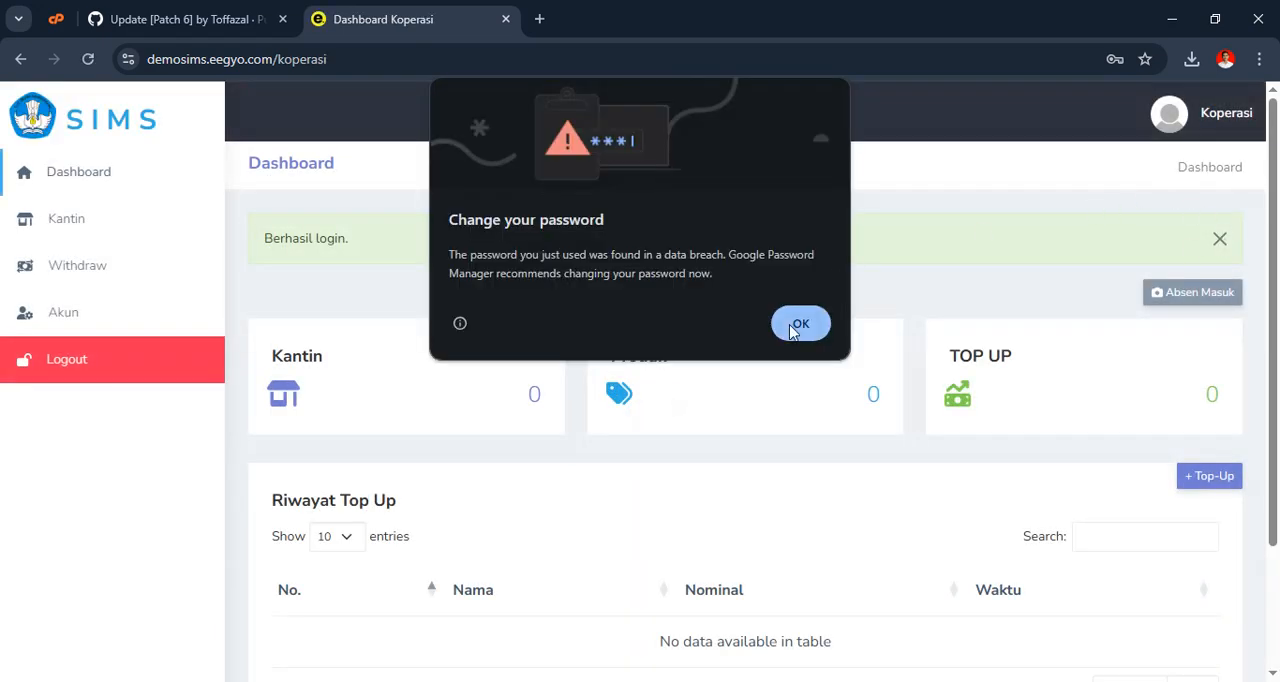
click(801, 323)
click(1219, 240)
Look over the Koperasi dashboard's cards, top-up history and top-up form, closing the form without saving
scroll(684, 310, down, 2)
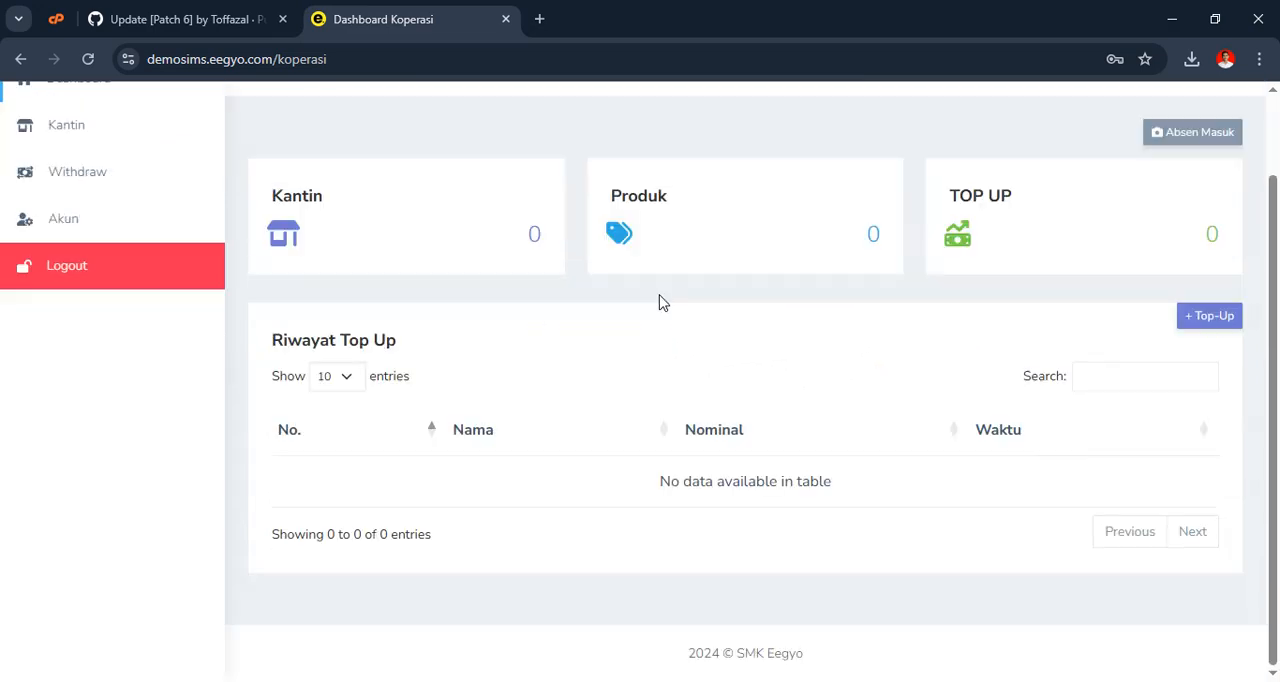
scroll(657, 295, up, 2)
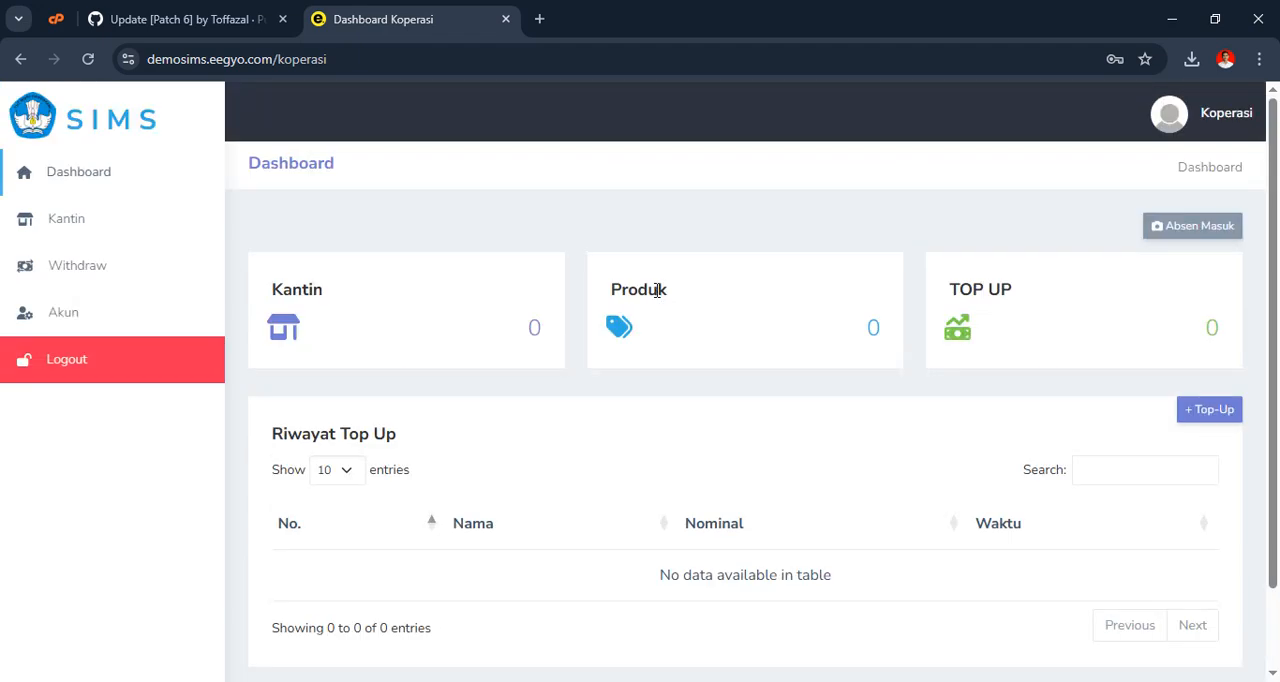
scroll(657, 290, down, 2)
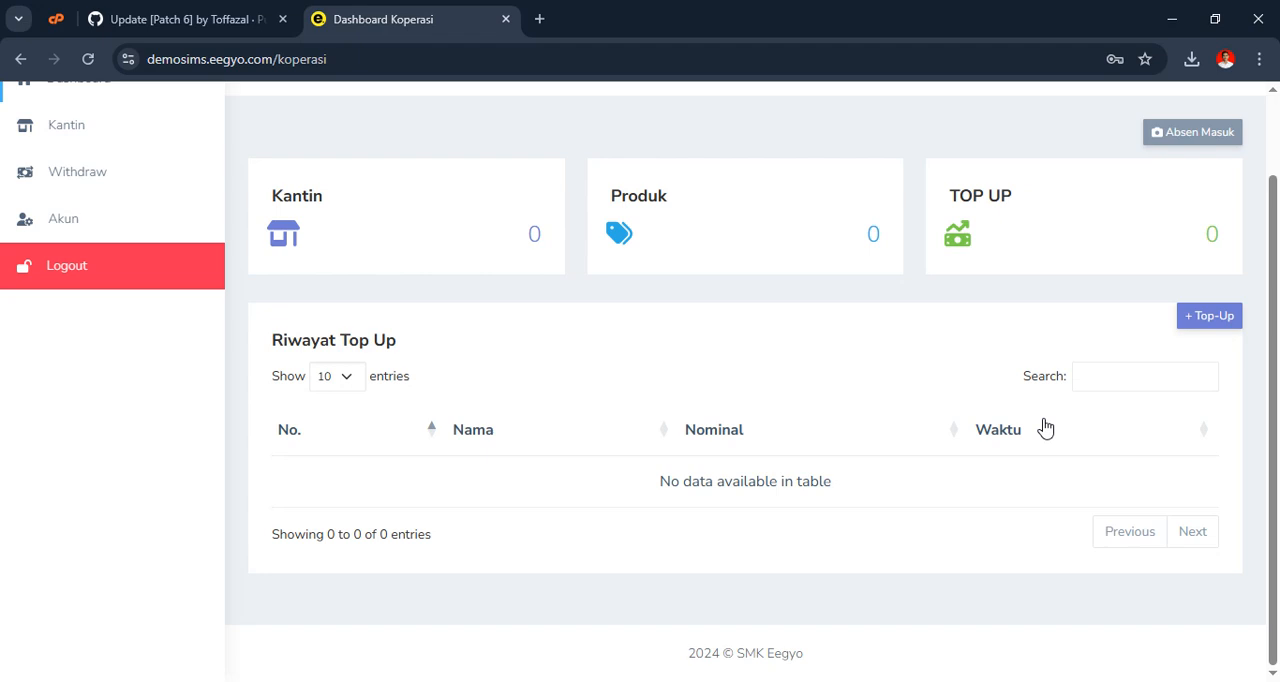
click(1205, 316)
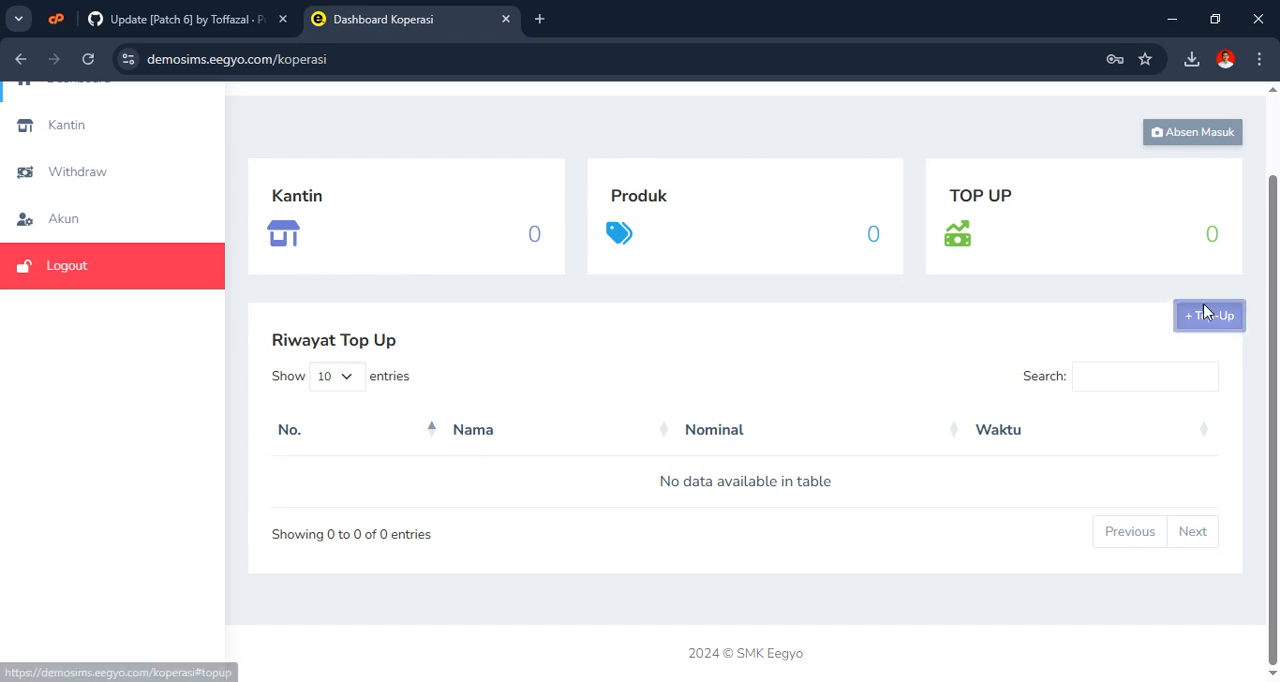
click(845, 135)
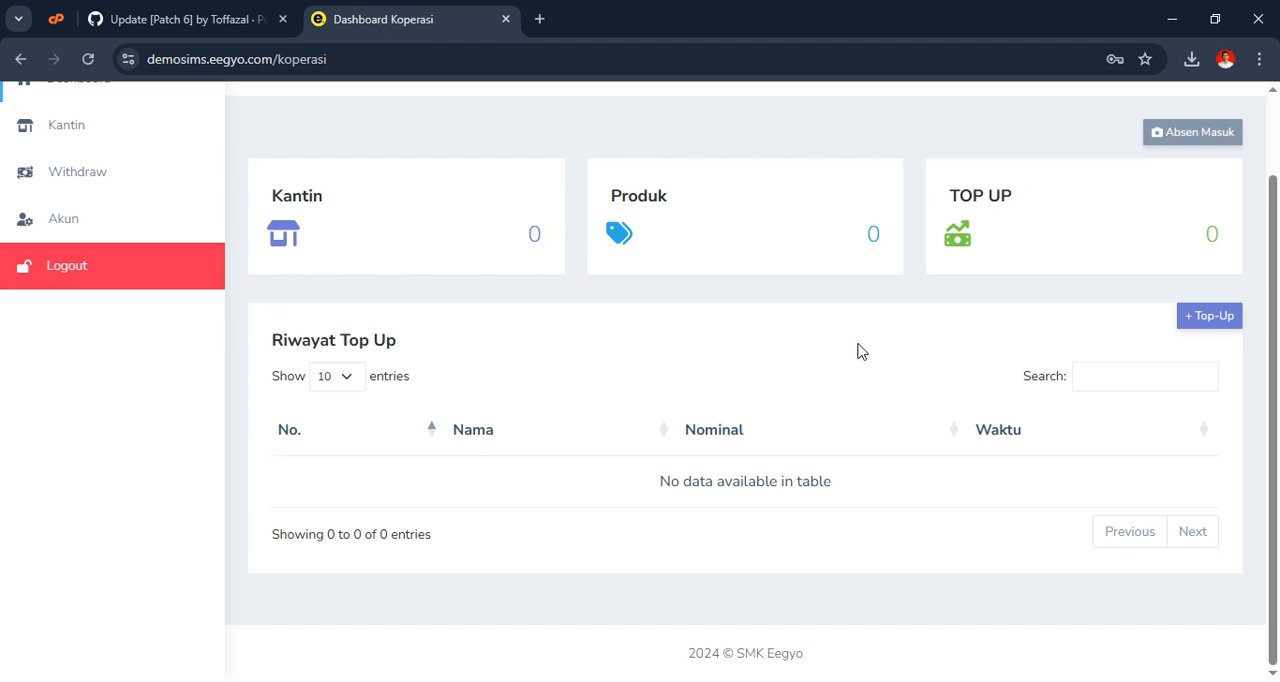
scroll(480, 360, up, 1)
scroll(1012, 398, down, 1)
Open a new top-up, search for the student by name, and select the second match as the recipient
click(1205, 316)
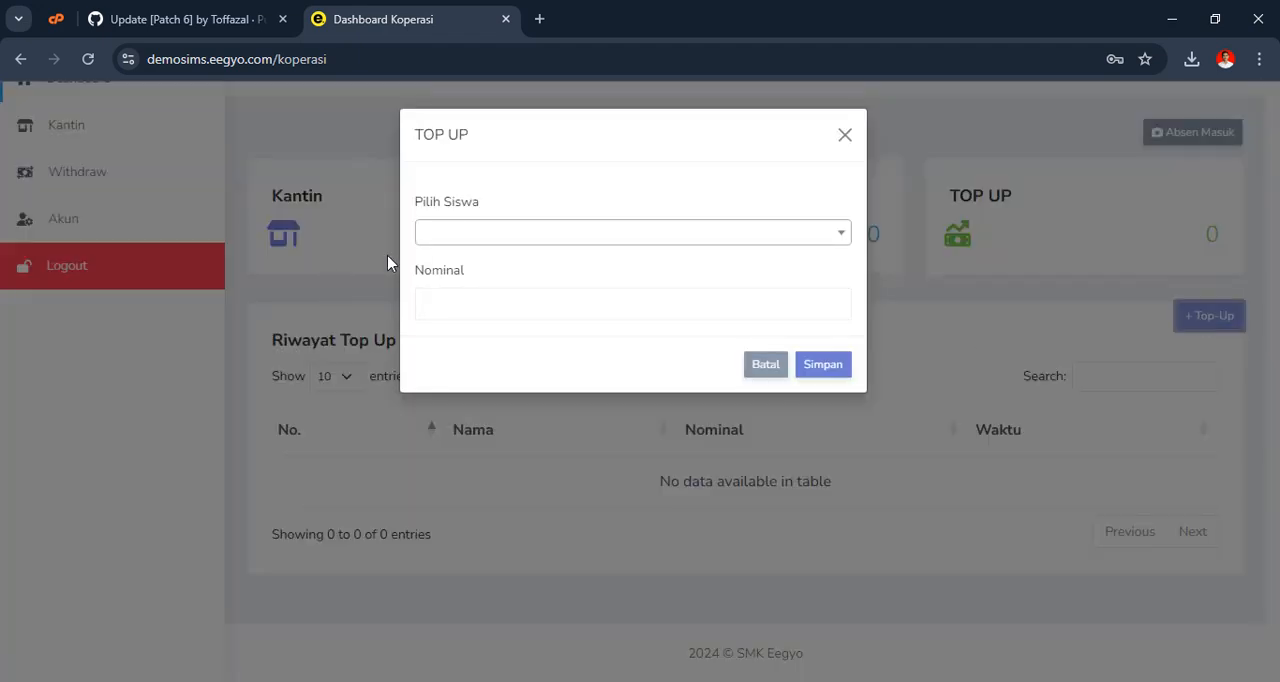
click(506, 234)
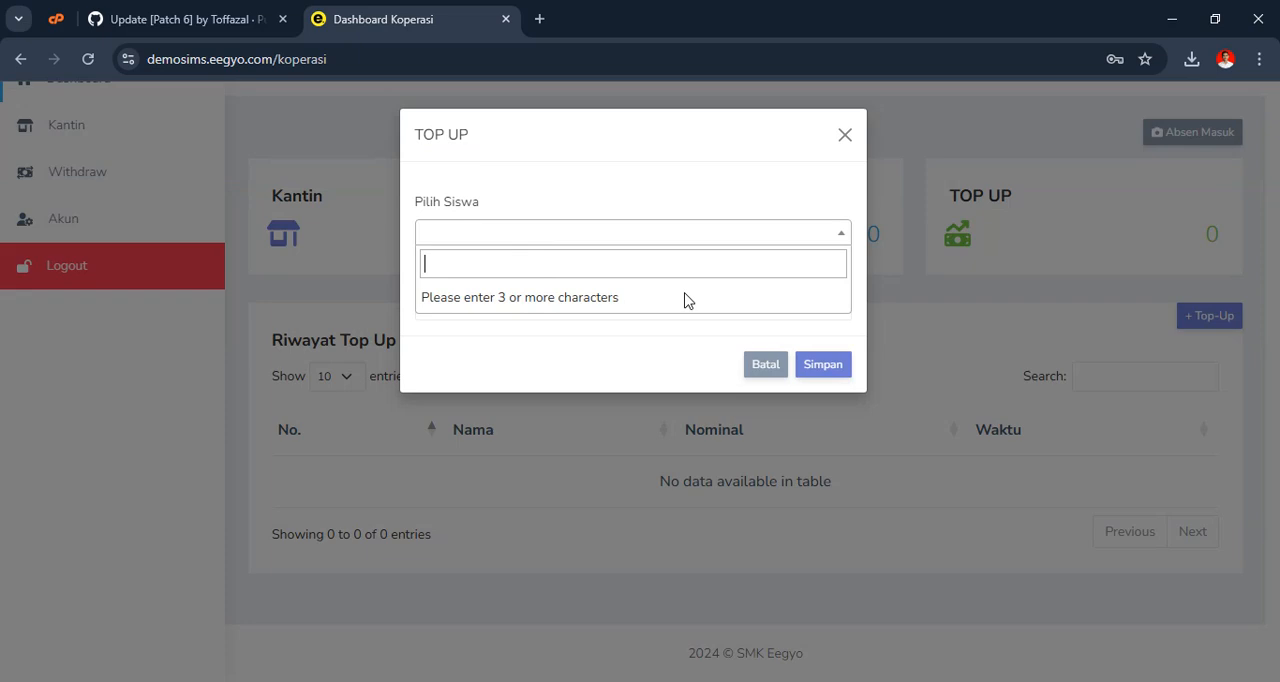
text(fazal)
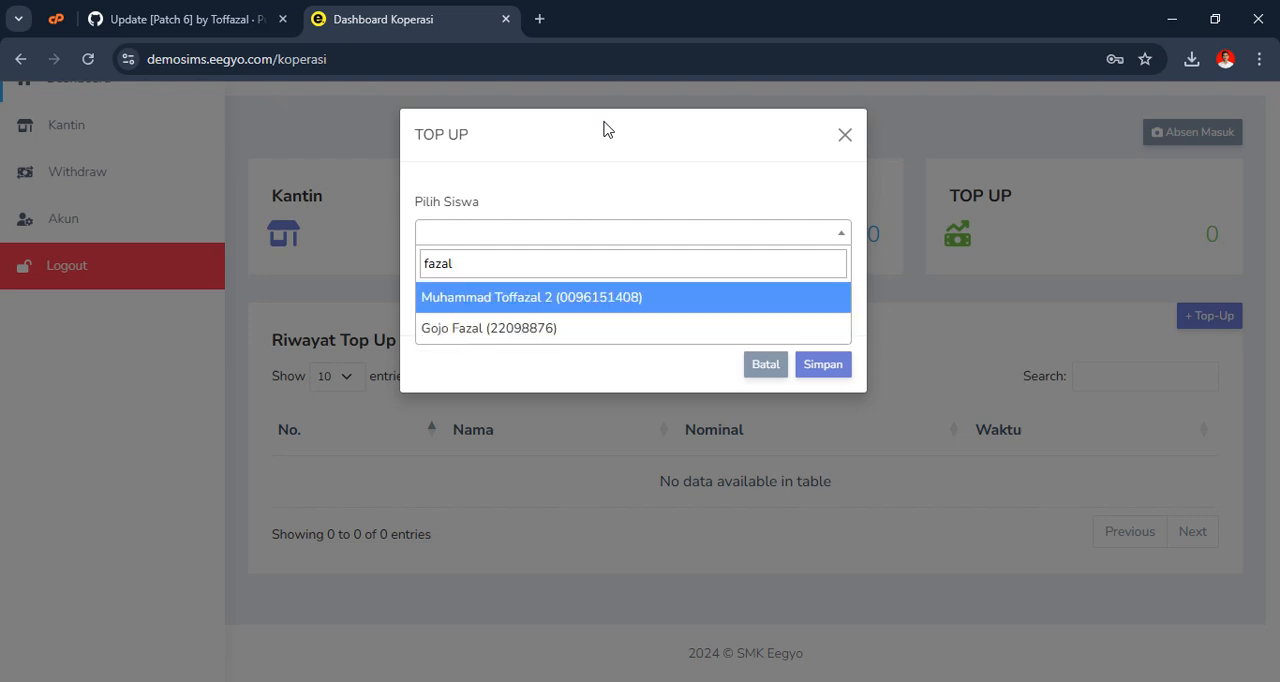
click(466, 331)
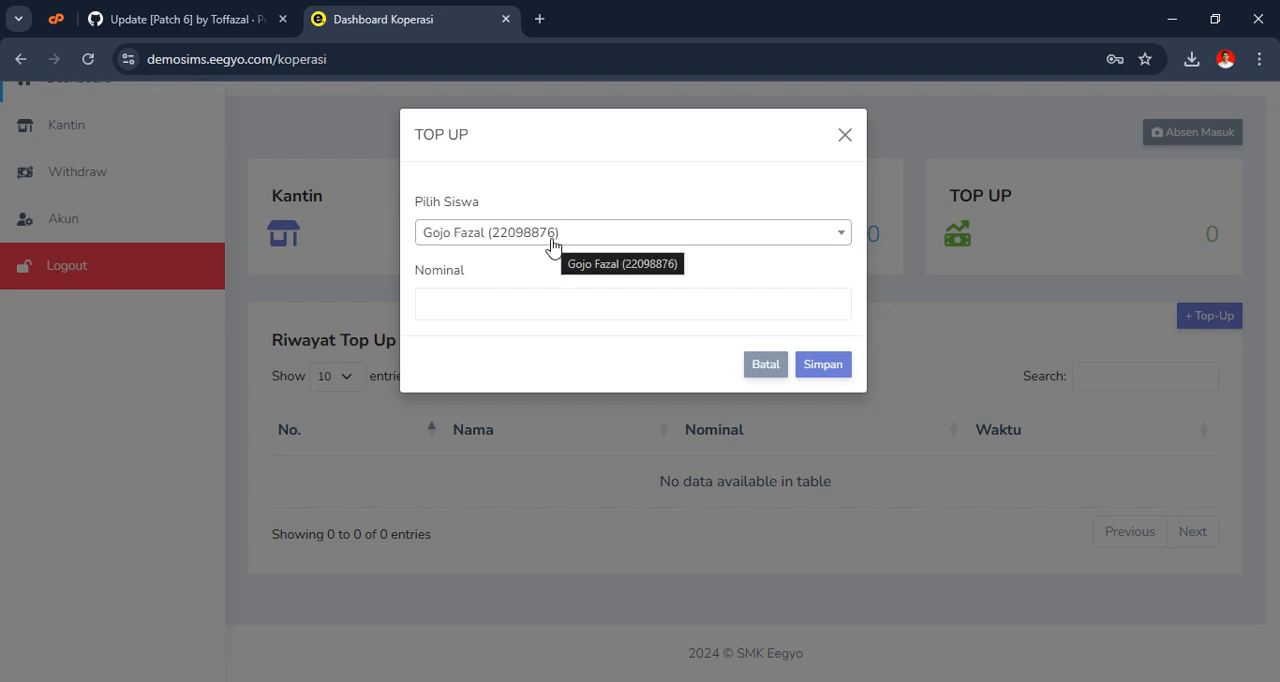
Enter a nominal of 100.000 for the selected student, save the top-up, and dismiss the notice to check the top-up history
click(502, 244)
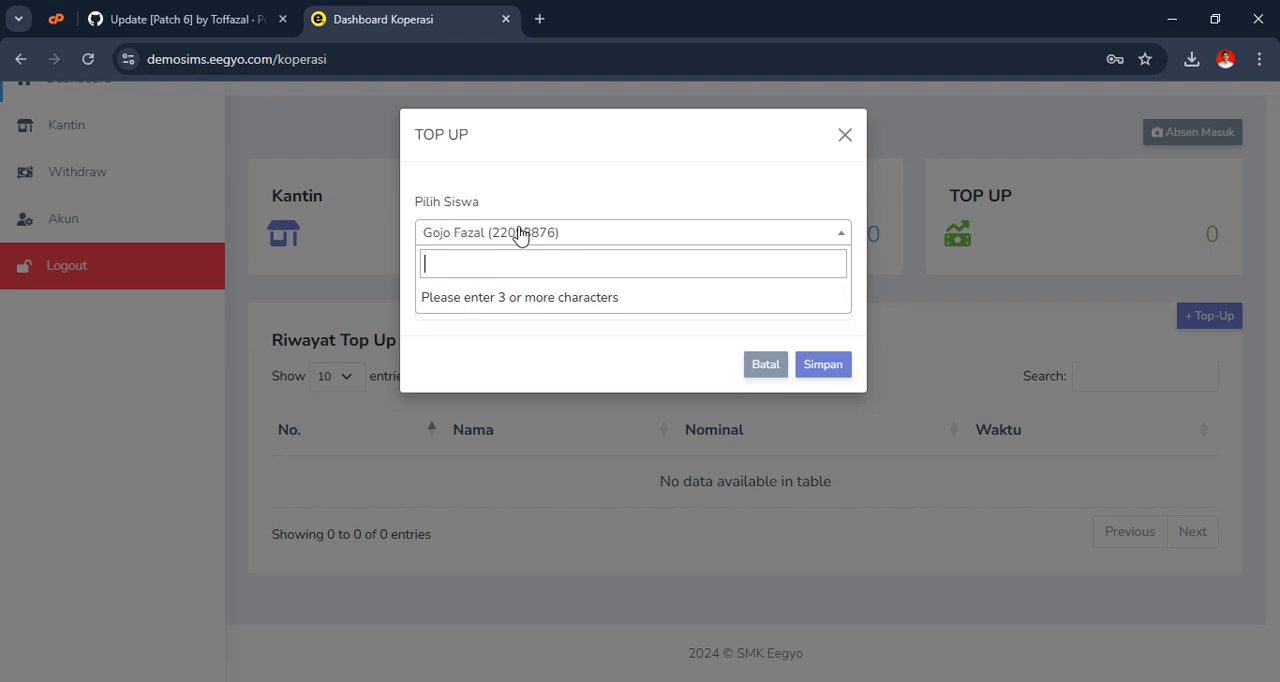
click(614, 203)
click(474, 304)
text(1)
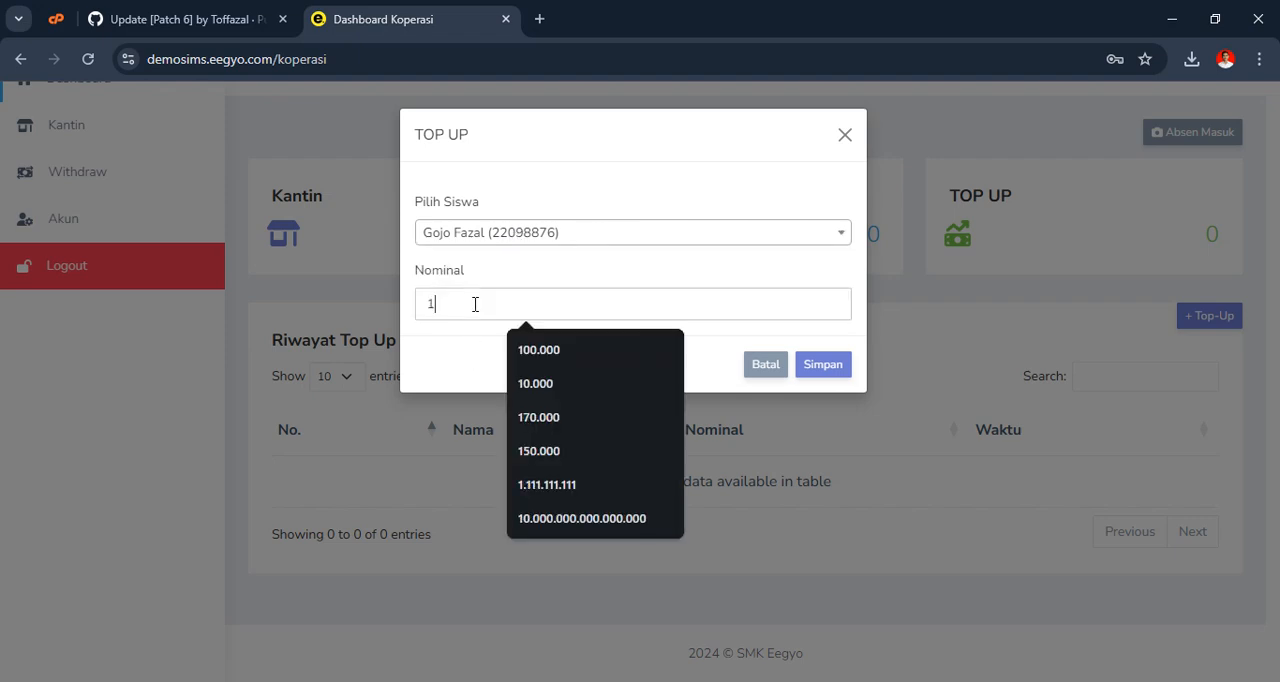
text(00.000)
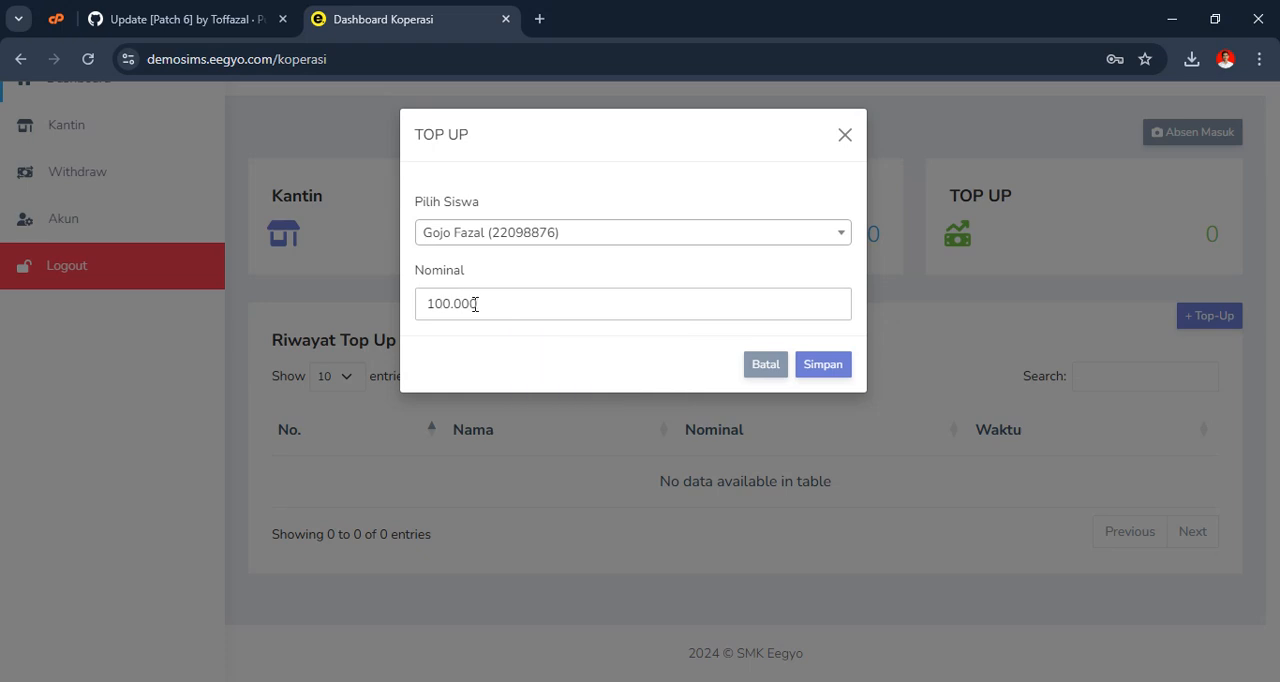
click(823, 364)
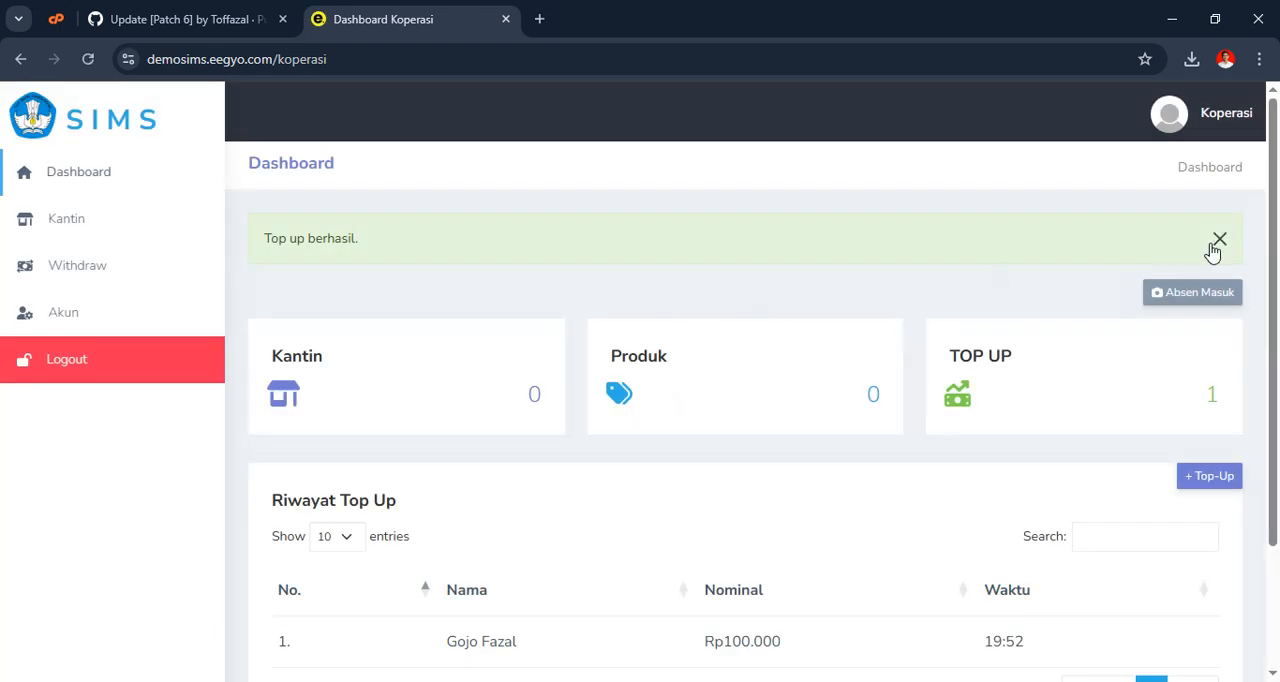
click(1214, 249)
scroll(627, 297, down, 2)
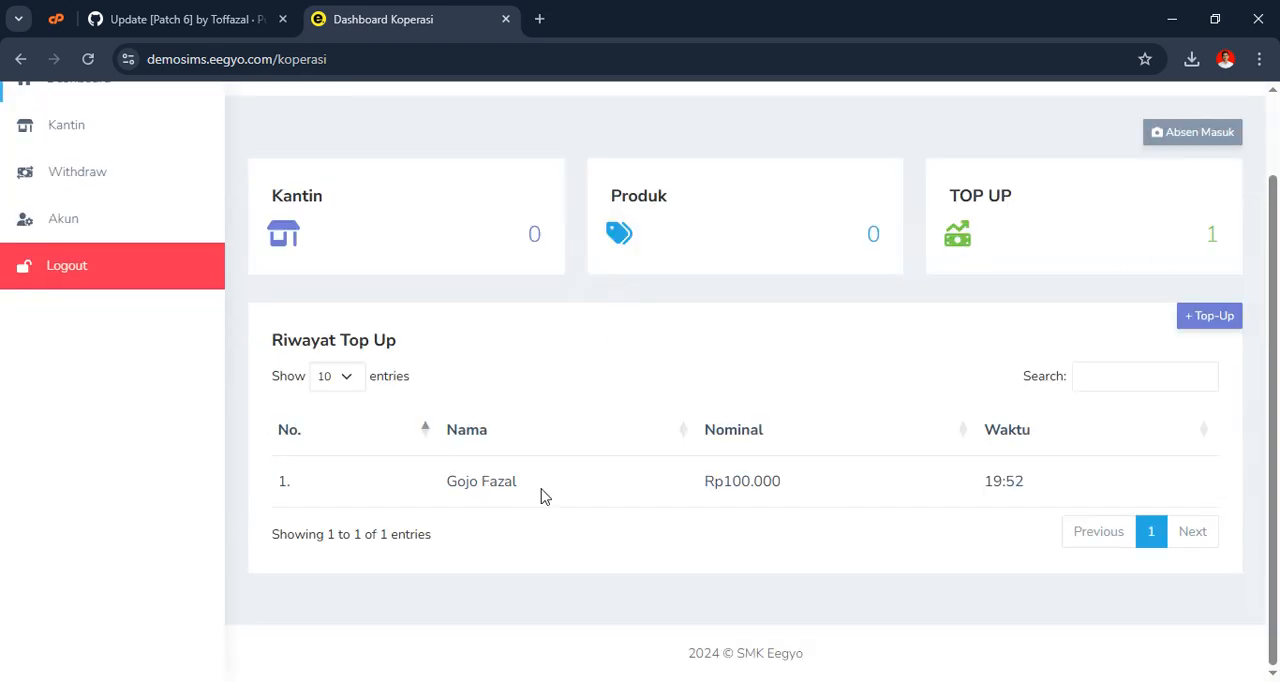
scroll(471, 477, up, 1)
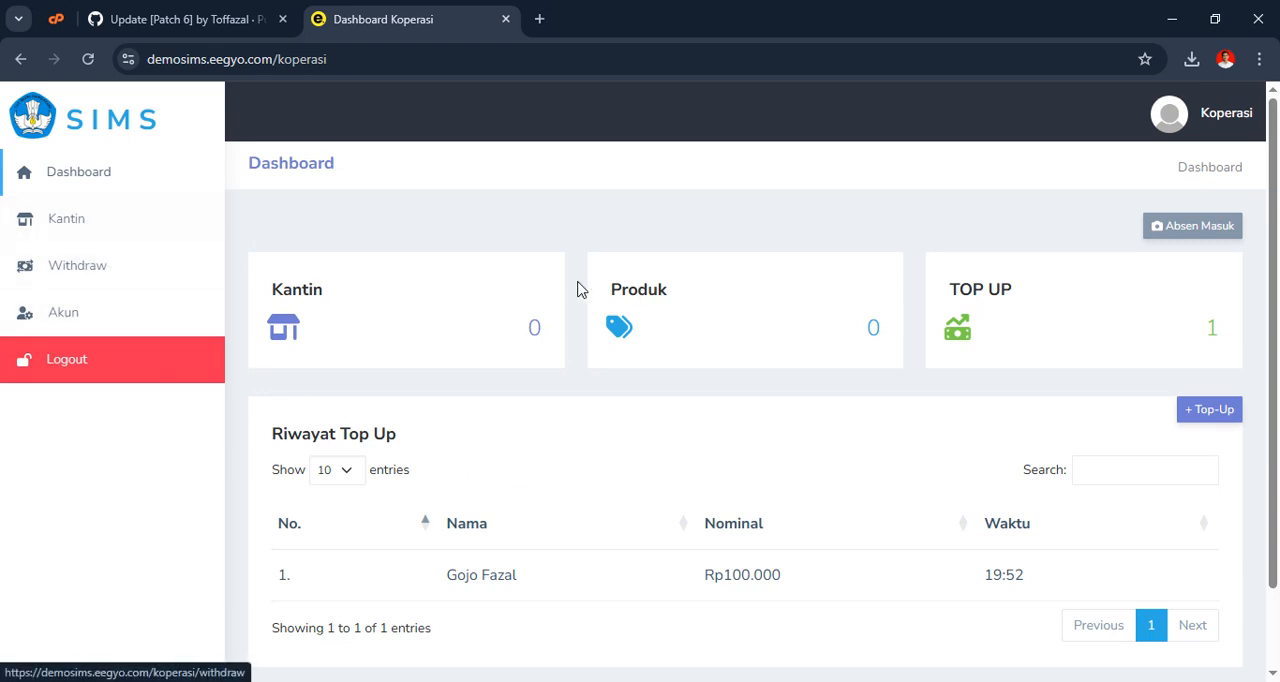
Start adding a new canteen on the Kantin page and name it Kantin Bang Gojo
click(131, 221)
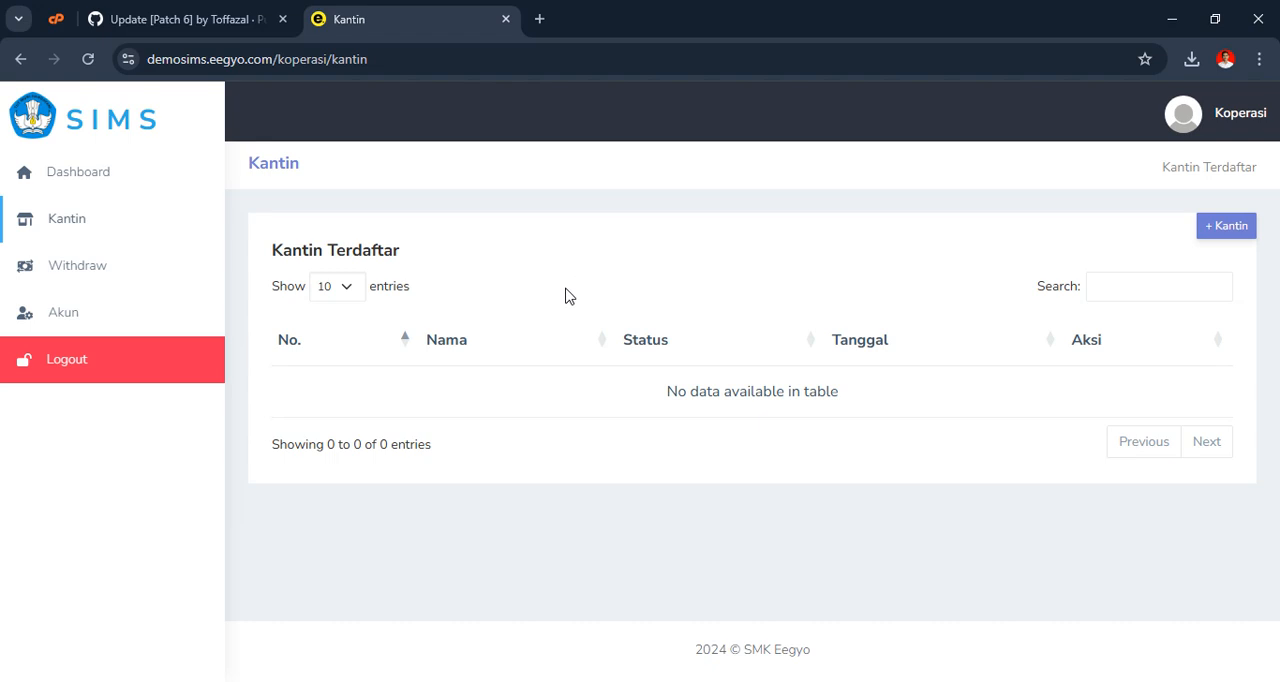
click(1236, 228)
click(491, 226)
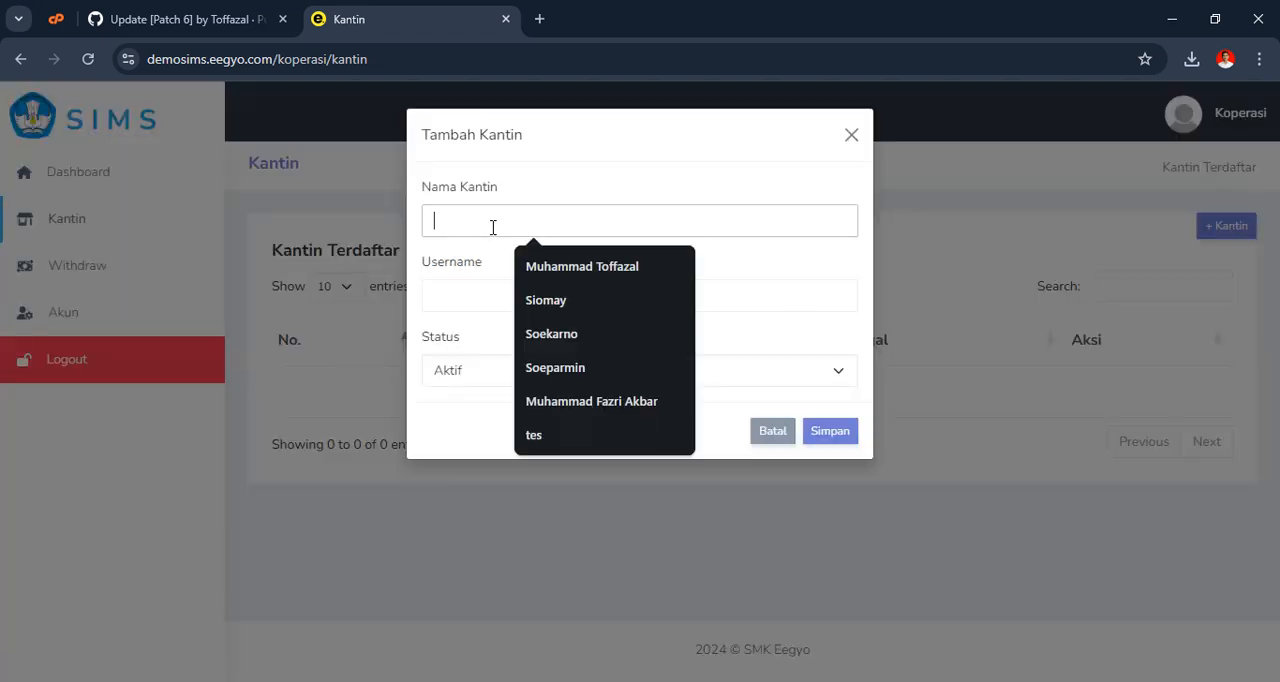
text(Kantin Bang Gojo)
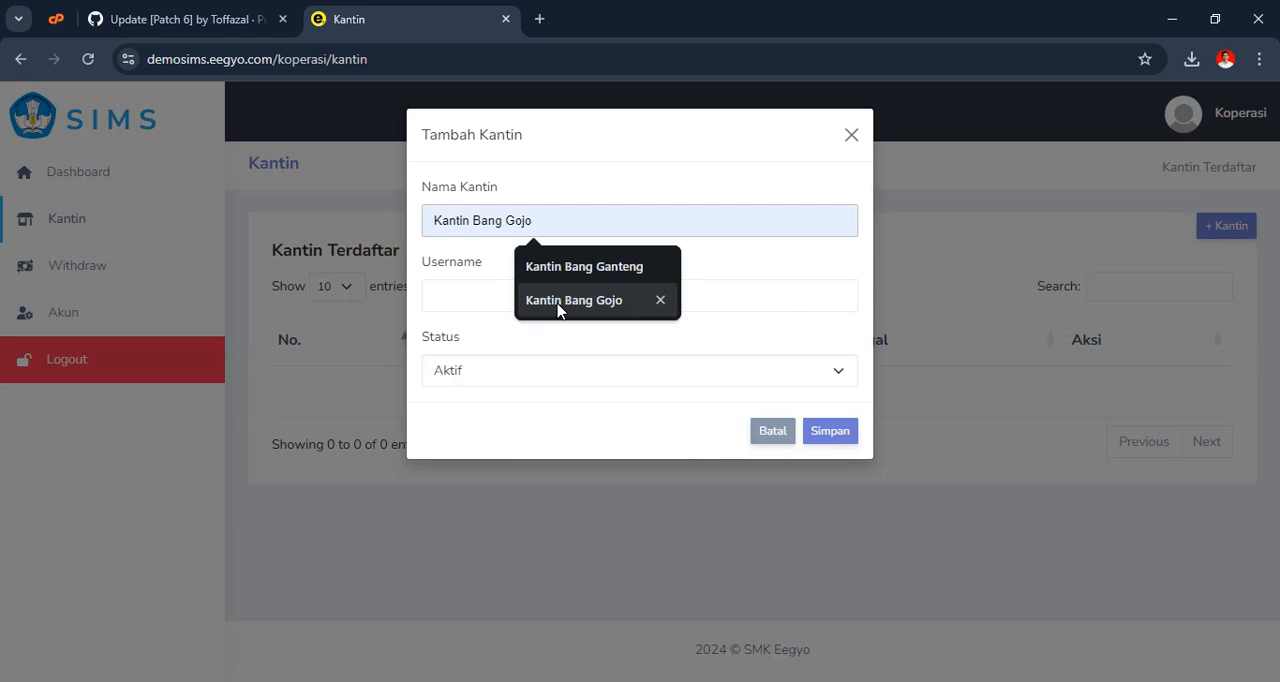
click(559, 300)
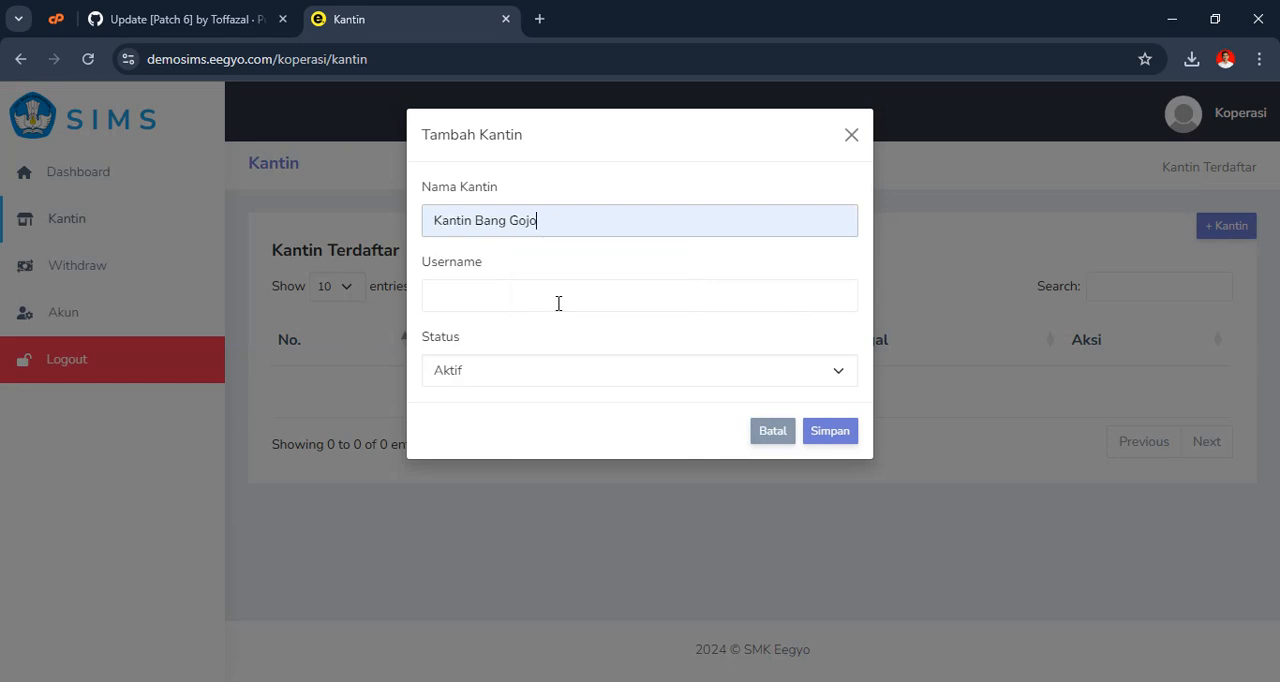
Set the canteen's username to gojo, keep the status Aktif, and save the new canteen
click(500, 303)
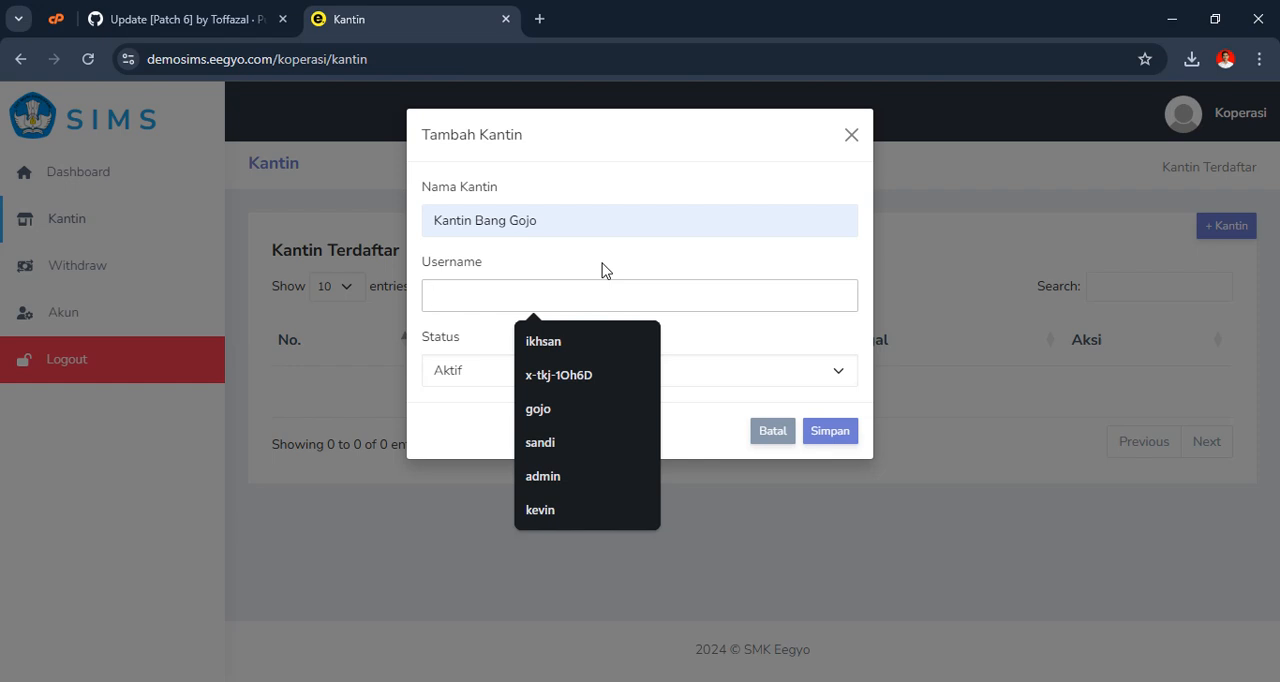
text(gojo)
click(452, 352)
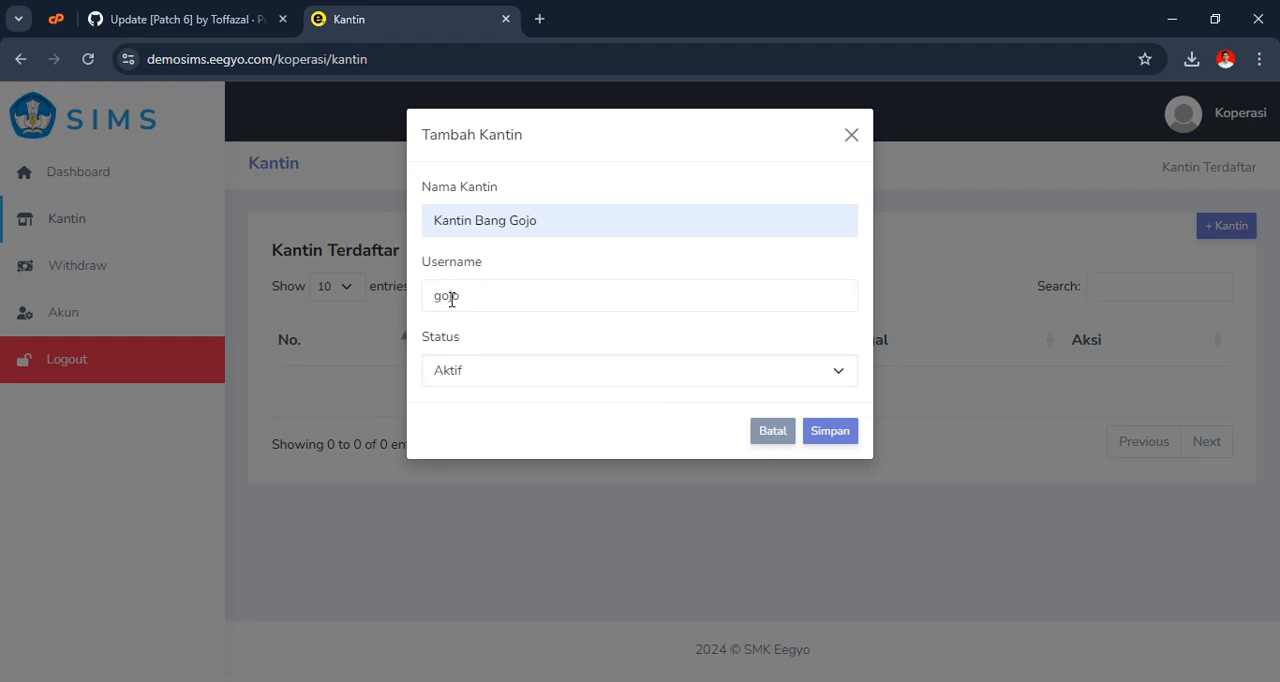
click(482, 380)
click(542, 380)
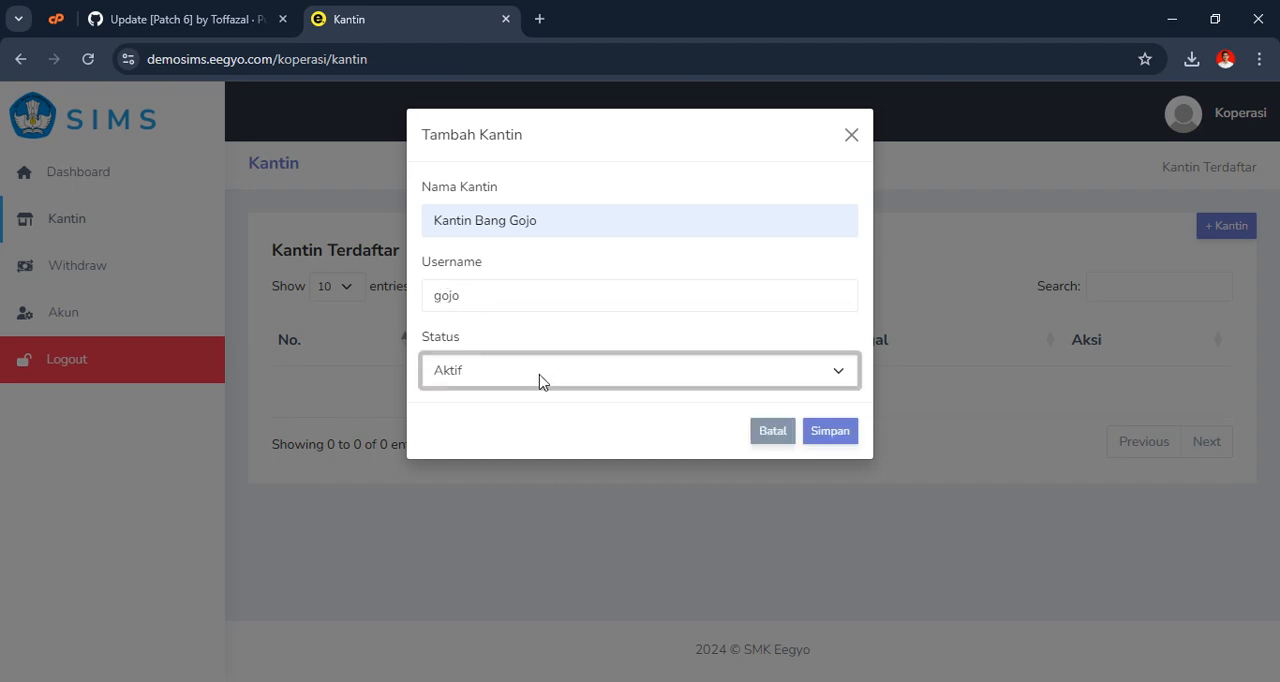
click(675, 336)
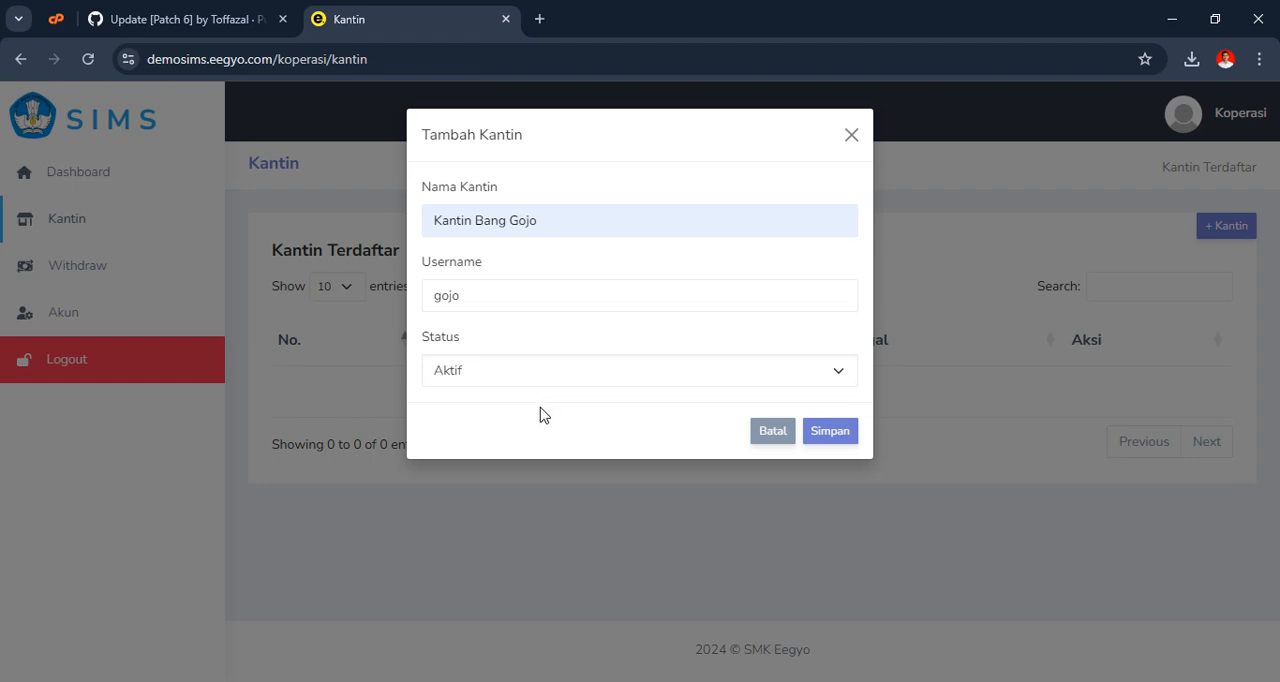
click(830, 437)
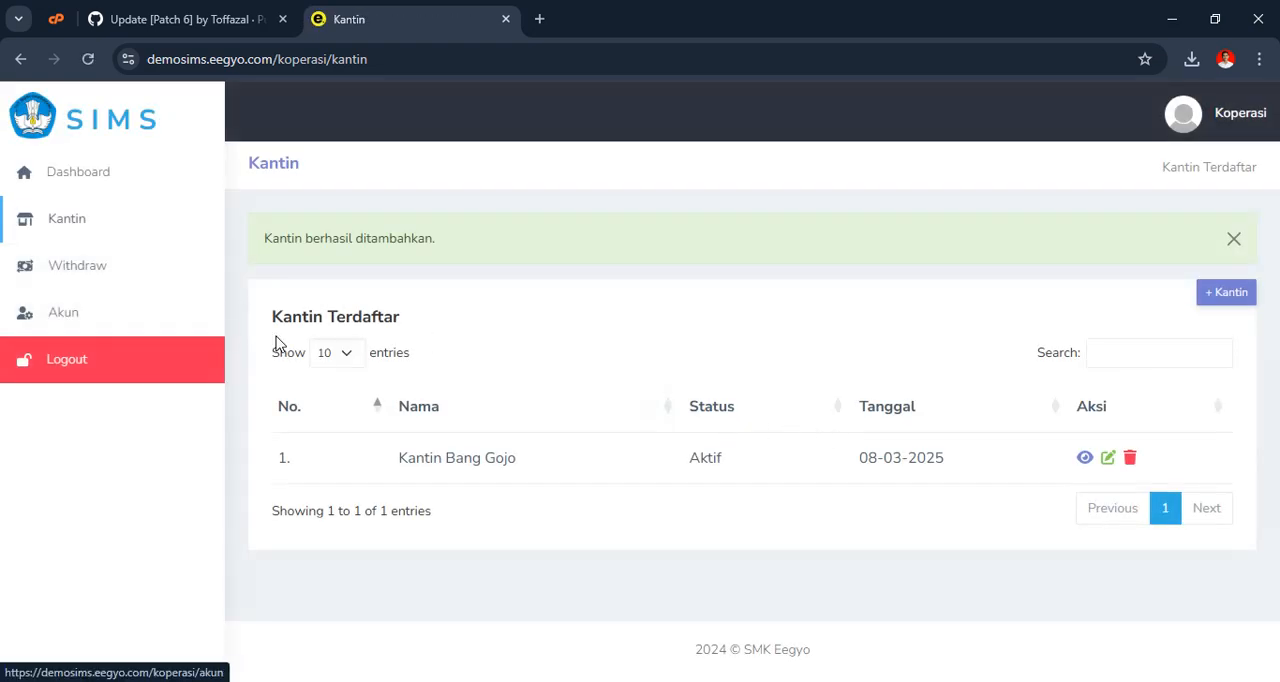
Look over the Withdraw page's period filter and pending withdrawal history, and return to the Koperasi dashboard
click(83, 277)
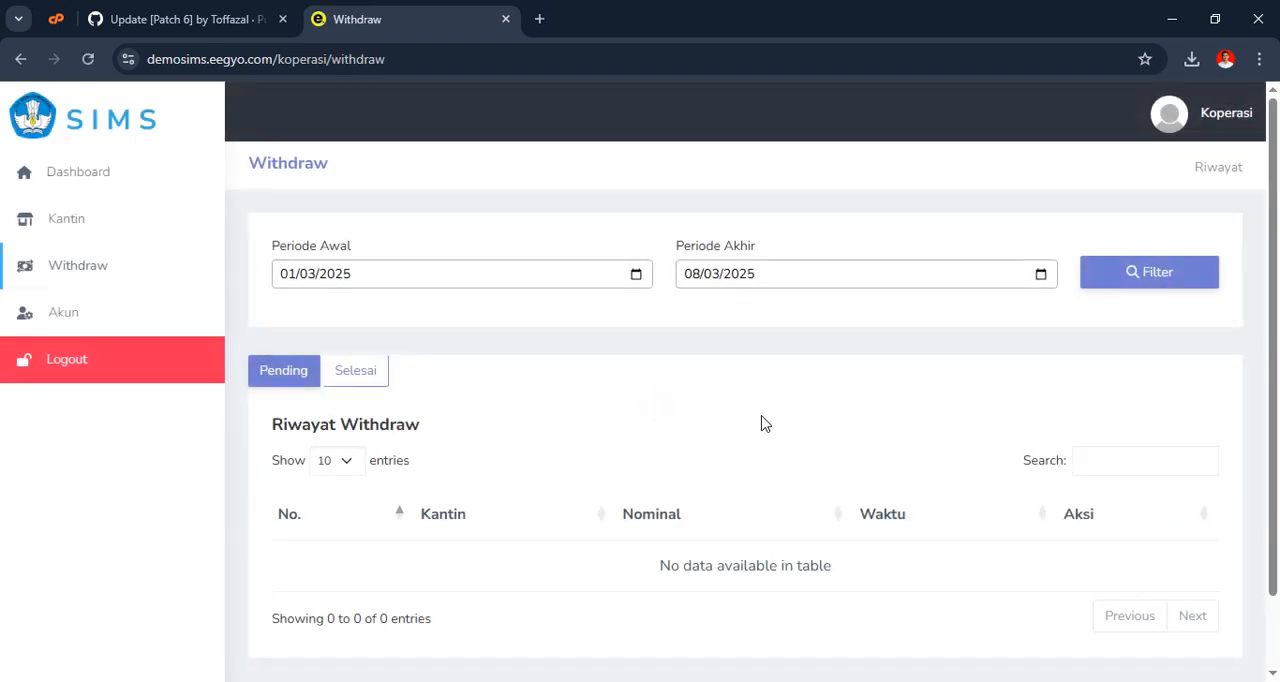
scroll(730, 430, down, 1)
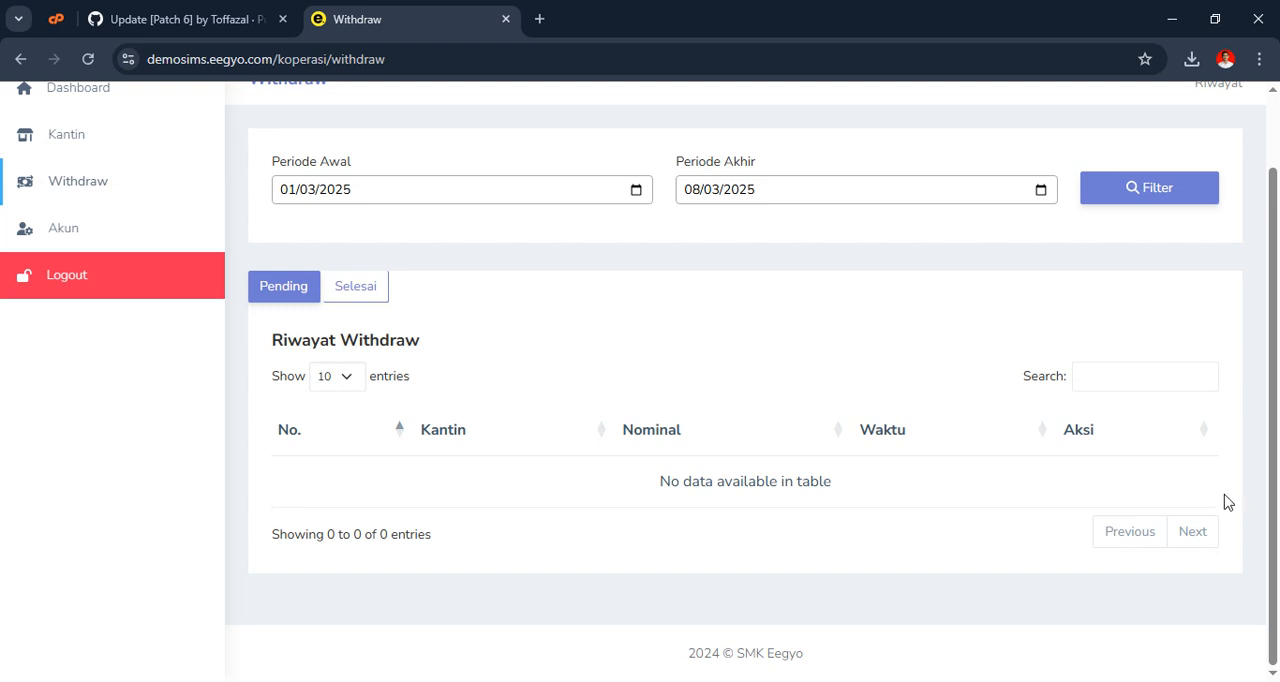
scroll(1000, 500, up, 1)
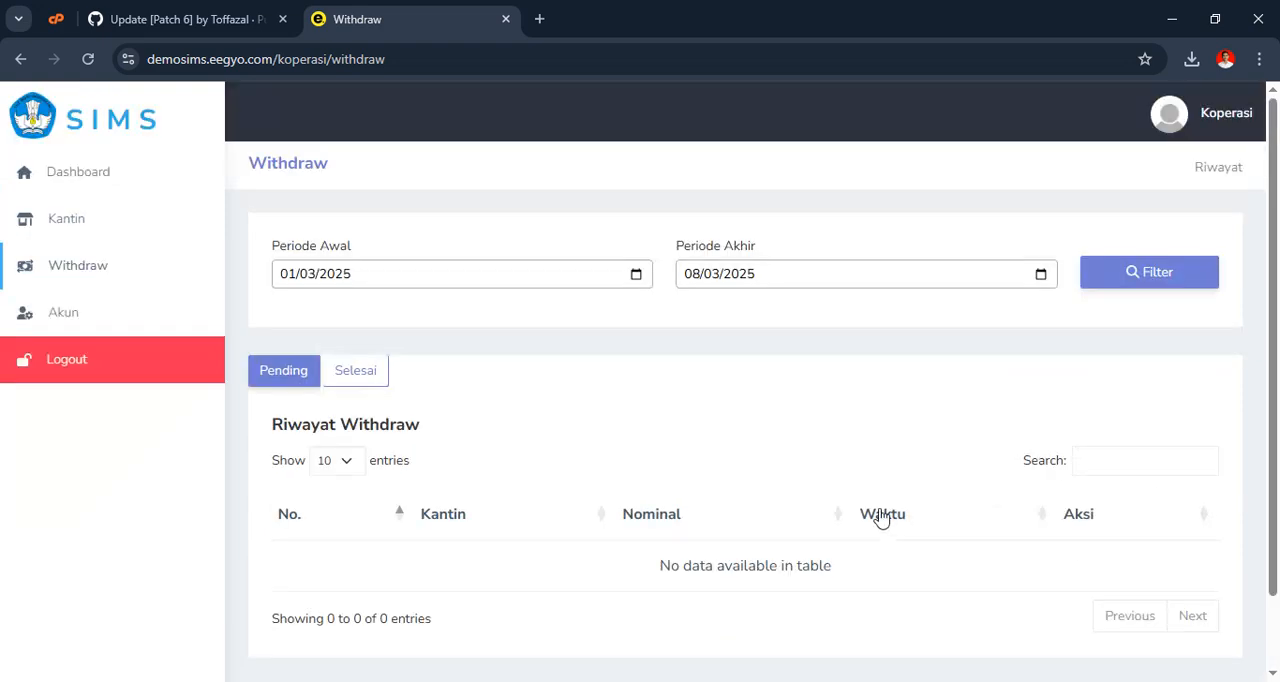
click(86, 190)
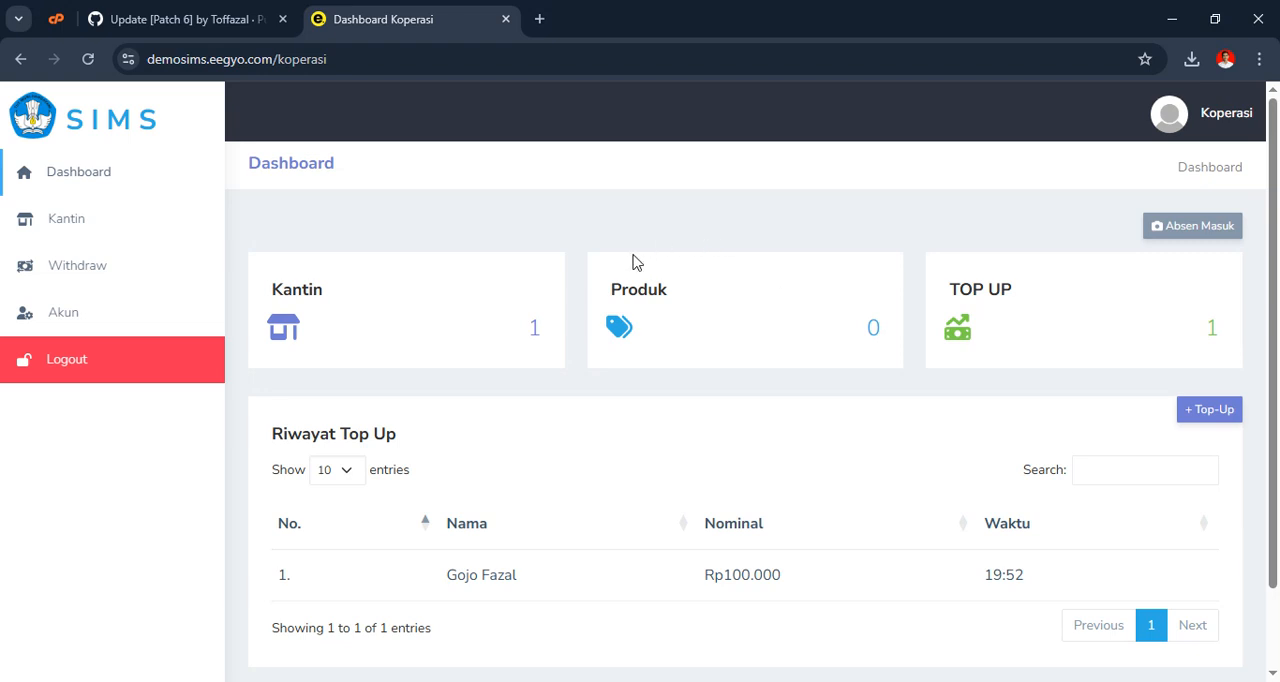
Log out of the Koperasi account and log in as the canteen user gojo with the account password, dismissing the notices
click(163, 378)
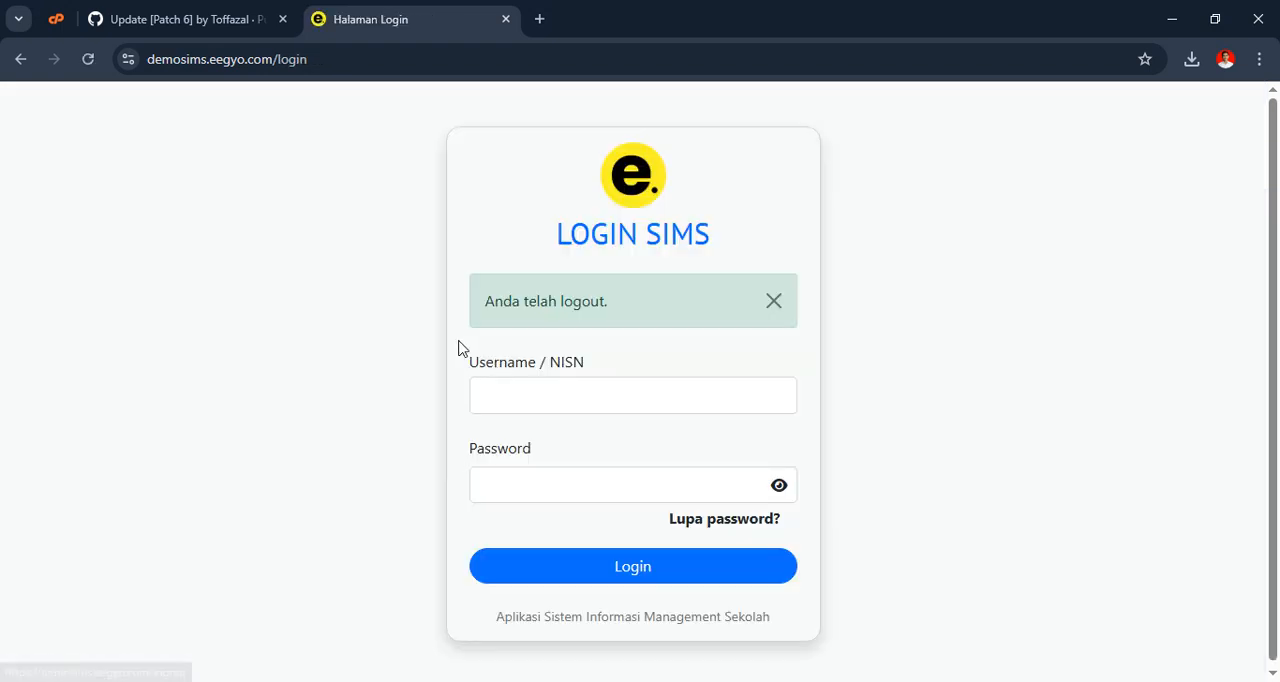
click(587, 399)
text(gojo)
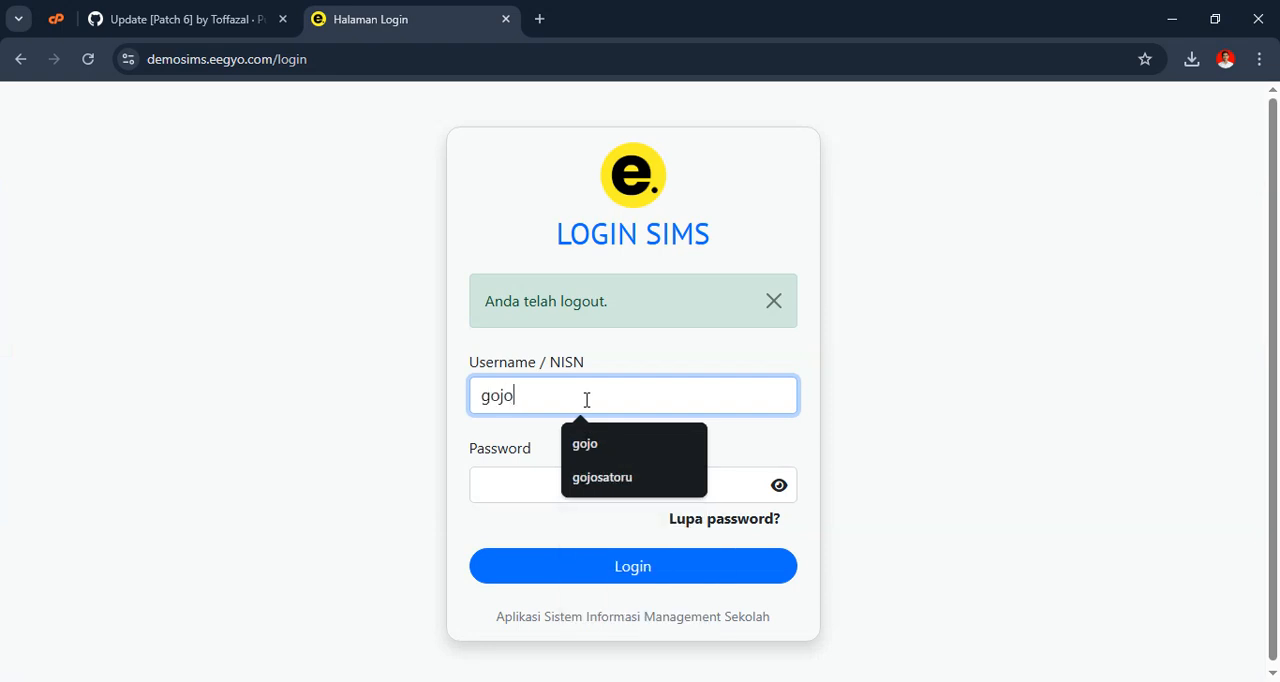
key(Tab)
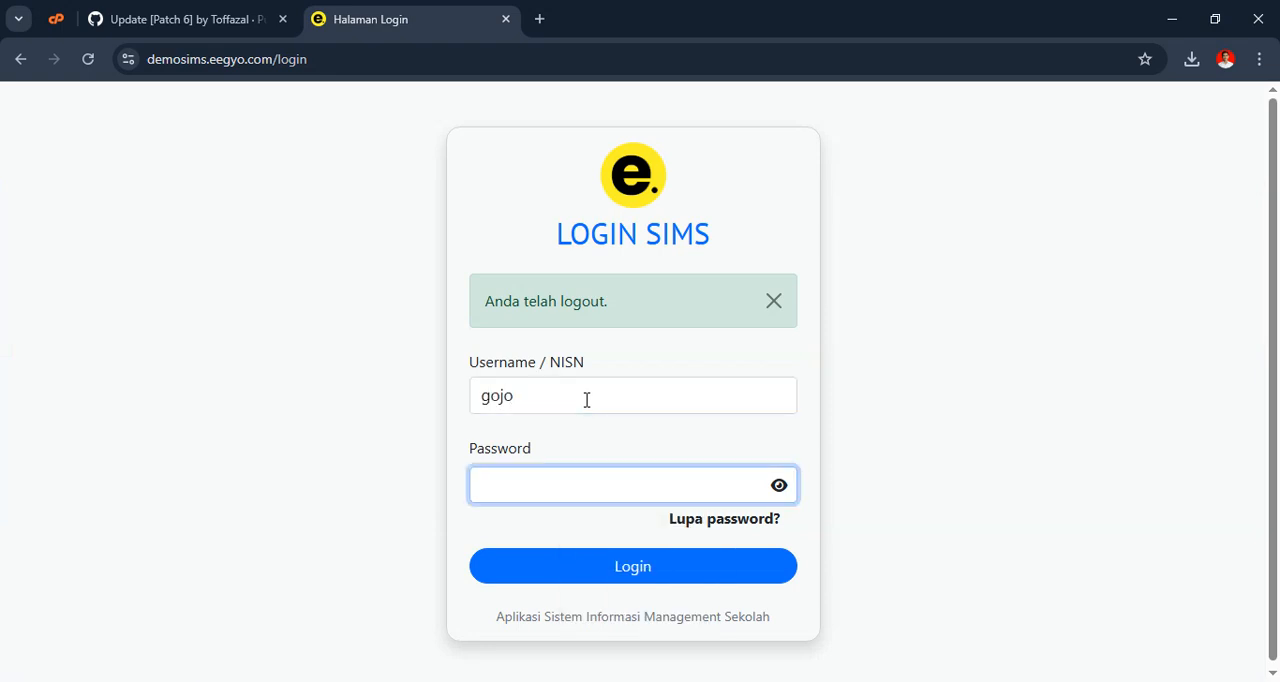
text(••••)
key(Return)
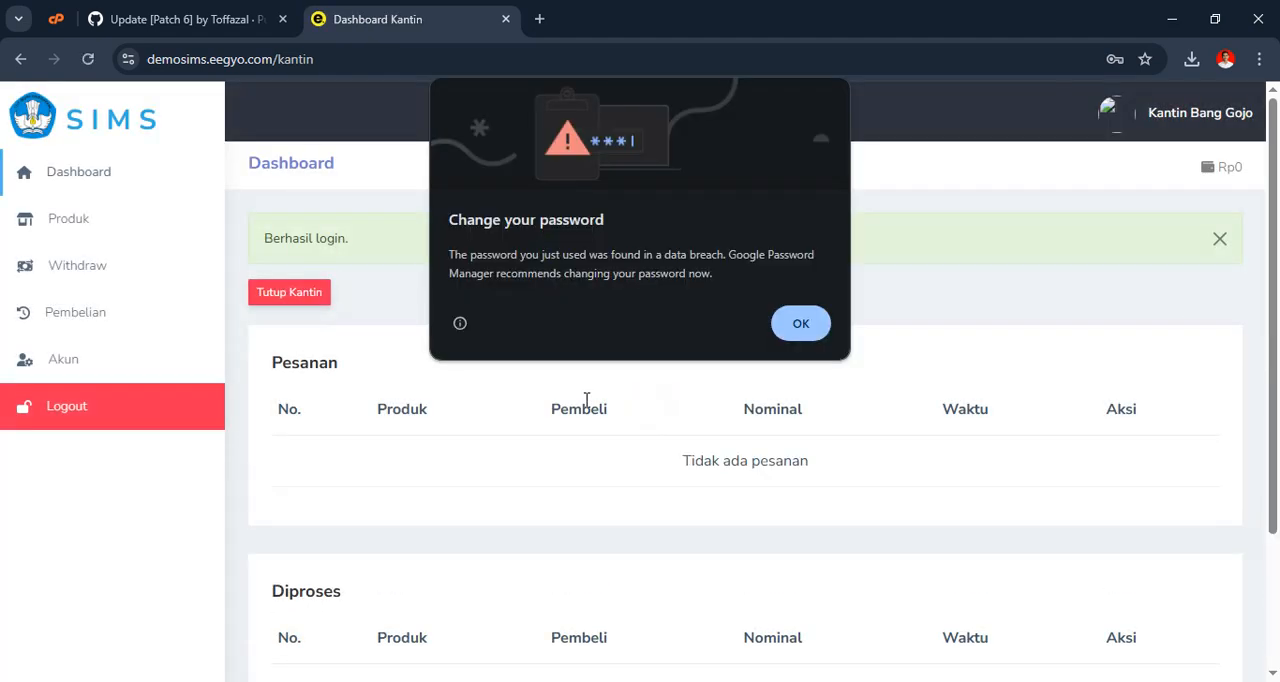
click(805, 324)
click(1224, 242)
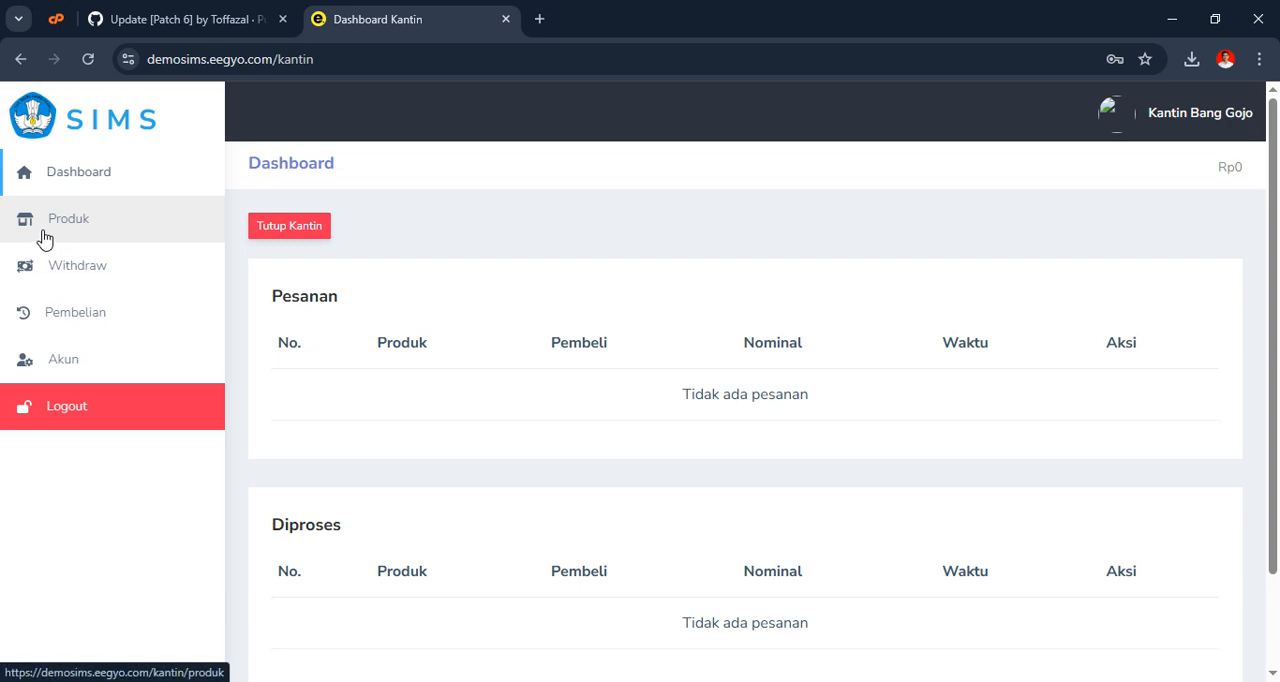
Start a new product for the canteen, naming it Mie goreng with a price of 7000
click(76, 239)
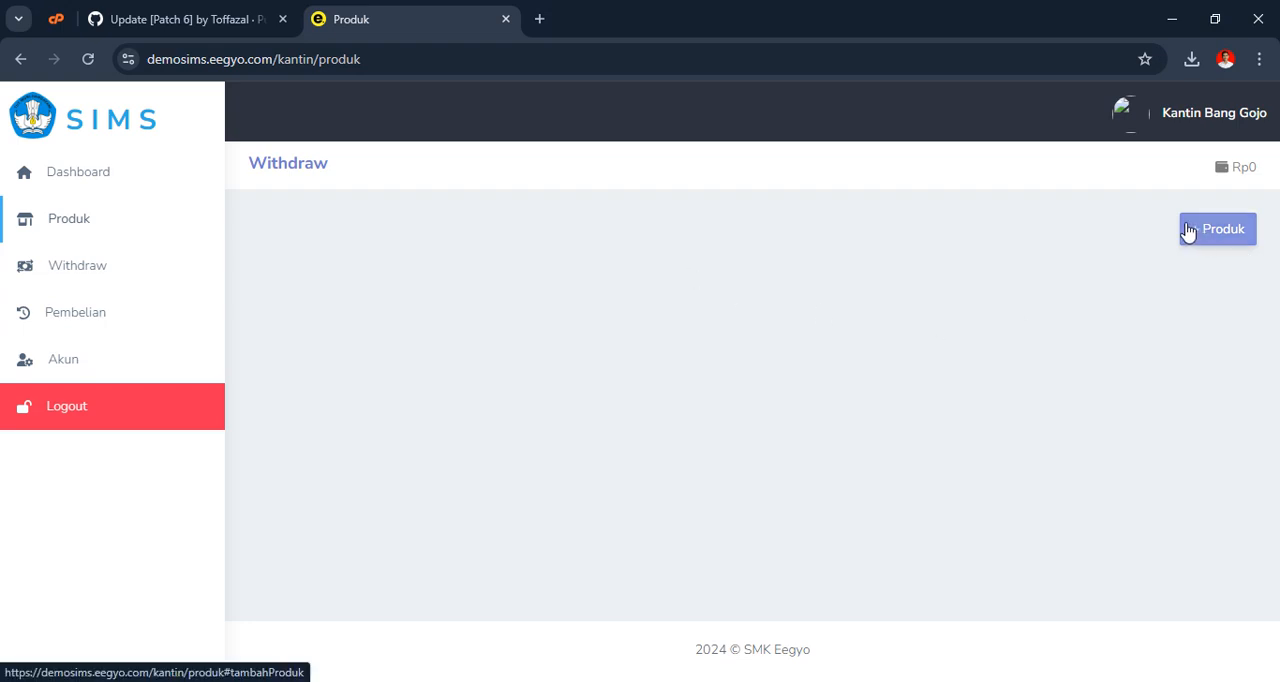
click(1215, 246)
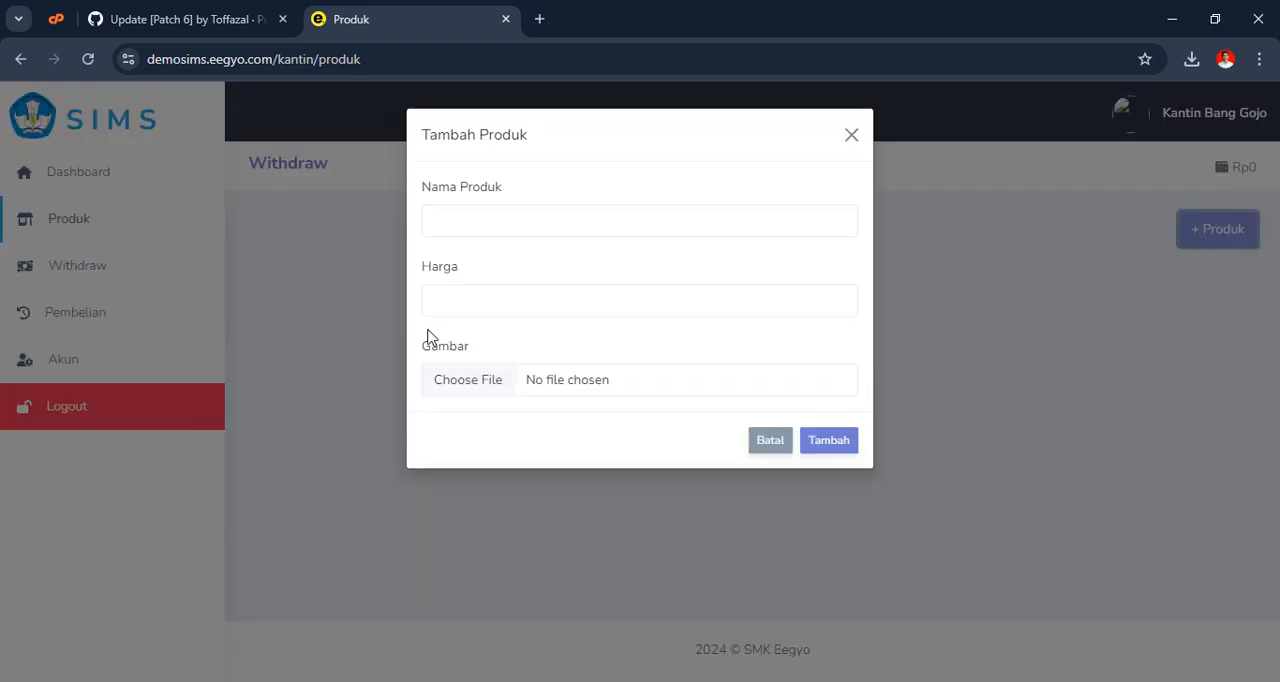
click(542, 230)
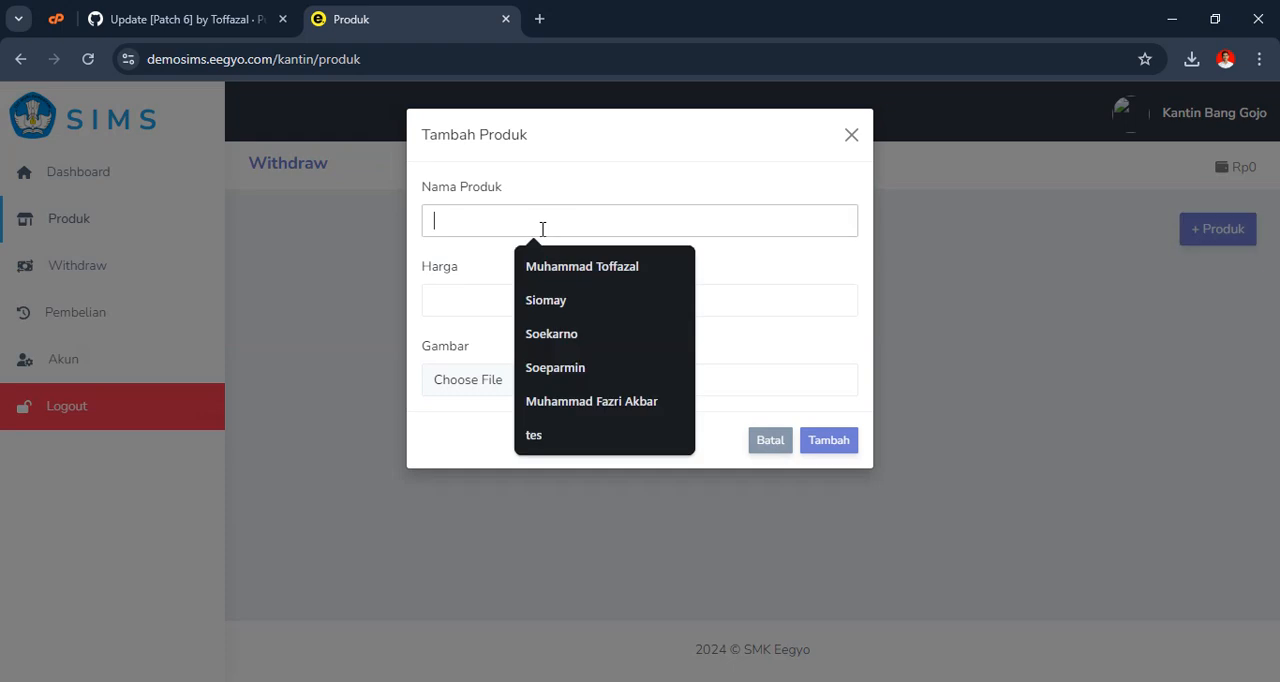
text(Mie goreng)
click(537, 266)
click(508, 300)
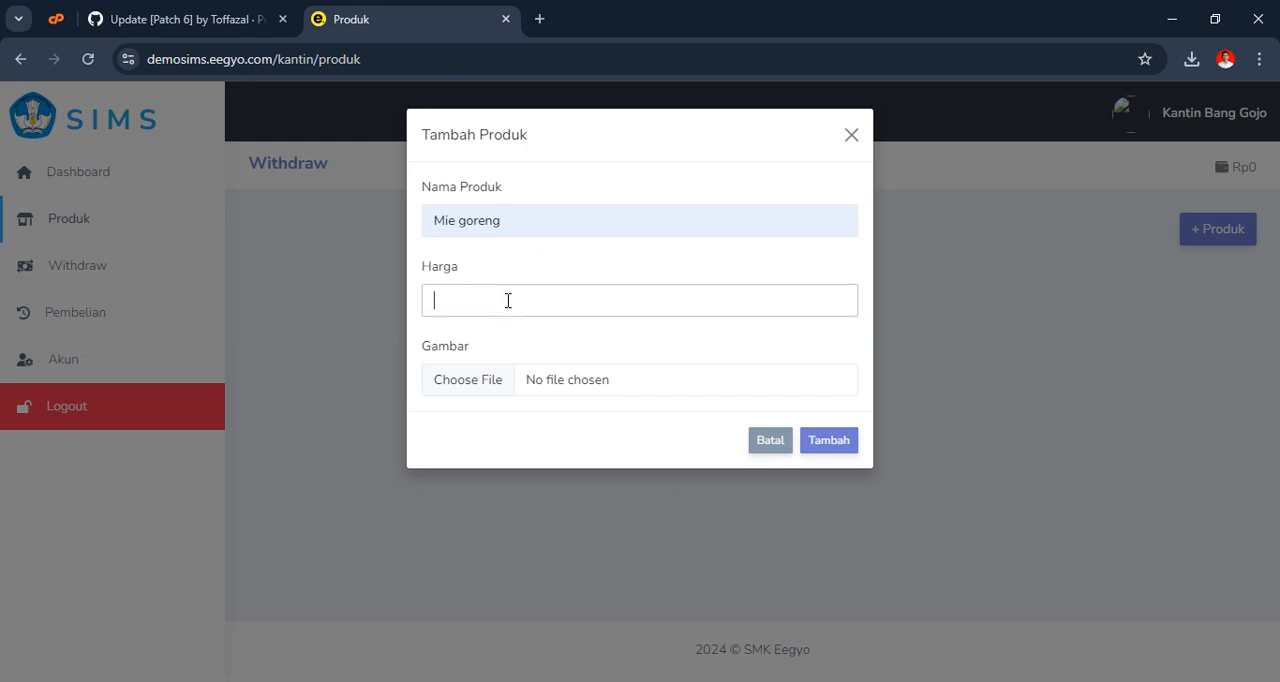
text(7000)
Attach the image 635a4913a22d9.jpg from the Anime folder in Pictures and add the product to the canteen
click(511, 377)
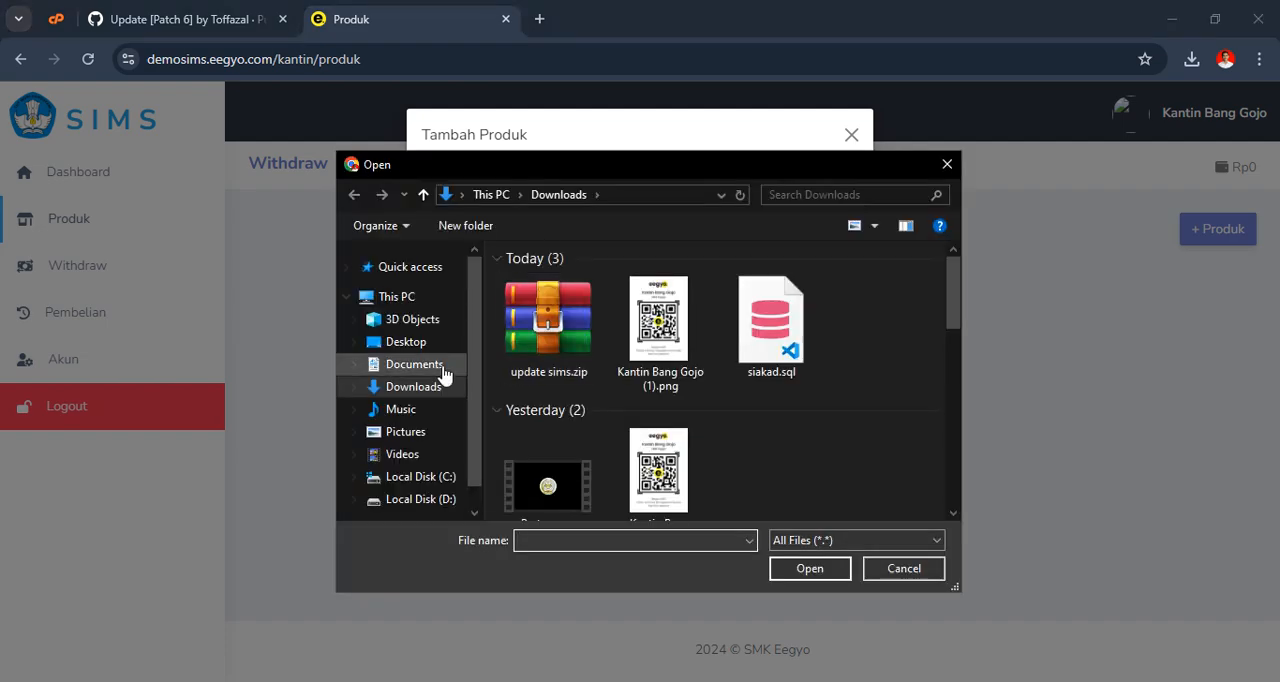
click(414, 433)
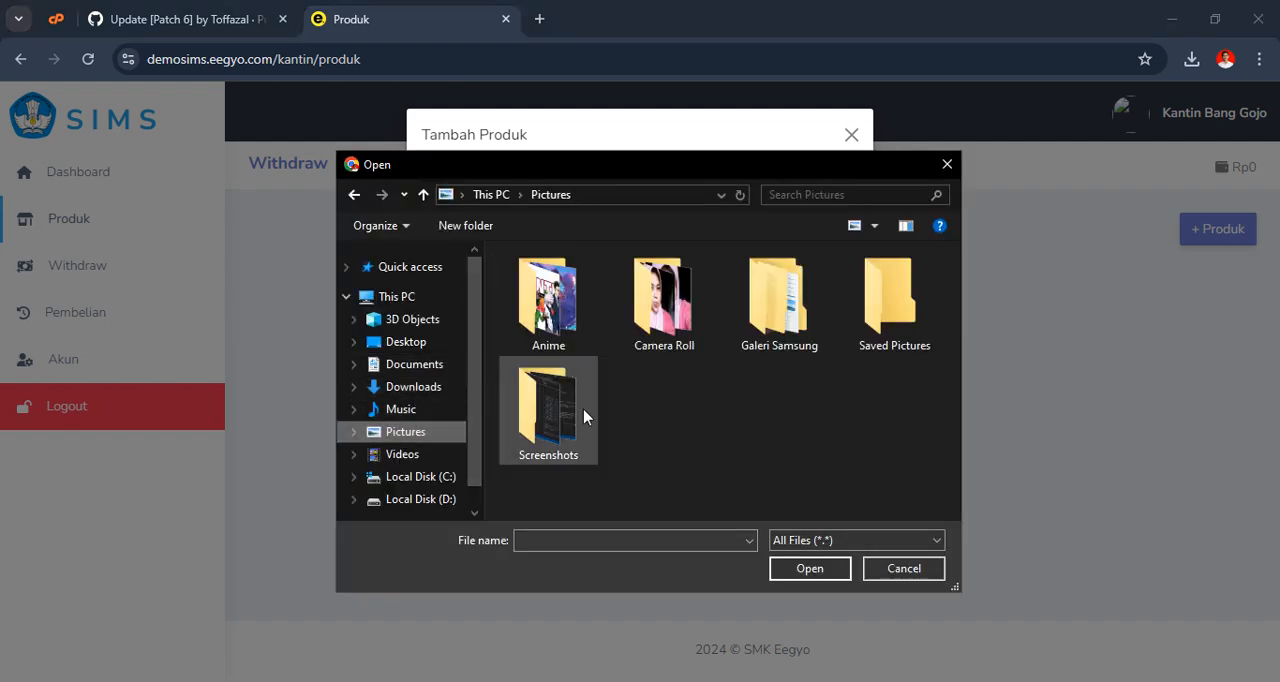
double_click(548, 328)
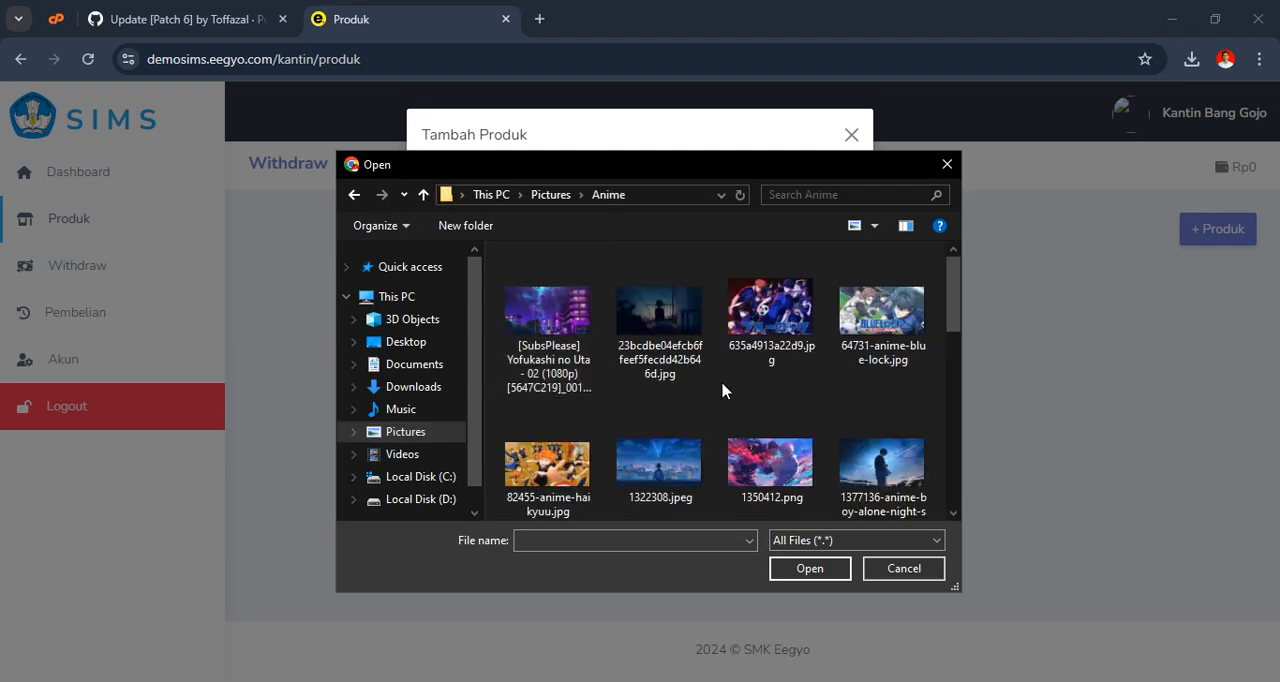
click(770, 305)
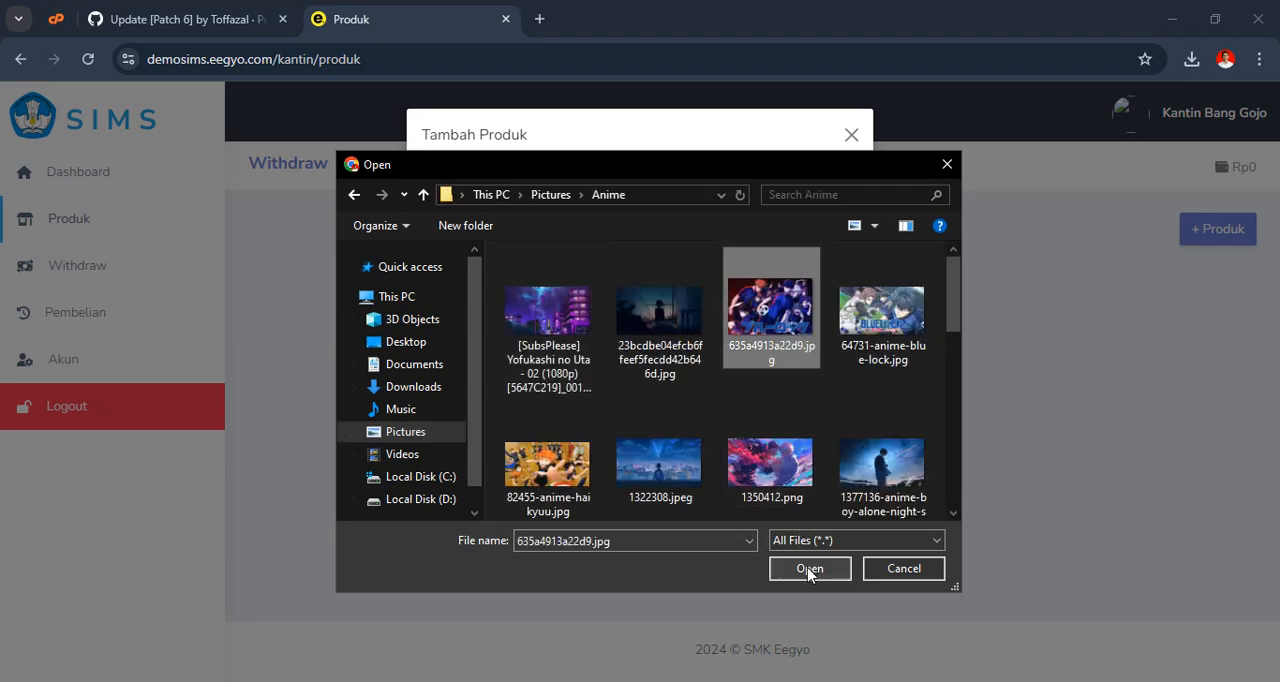
click(809, 568)
click(834, 448)
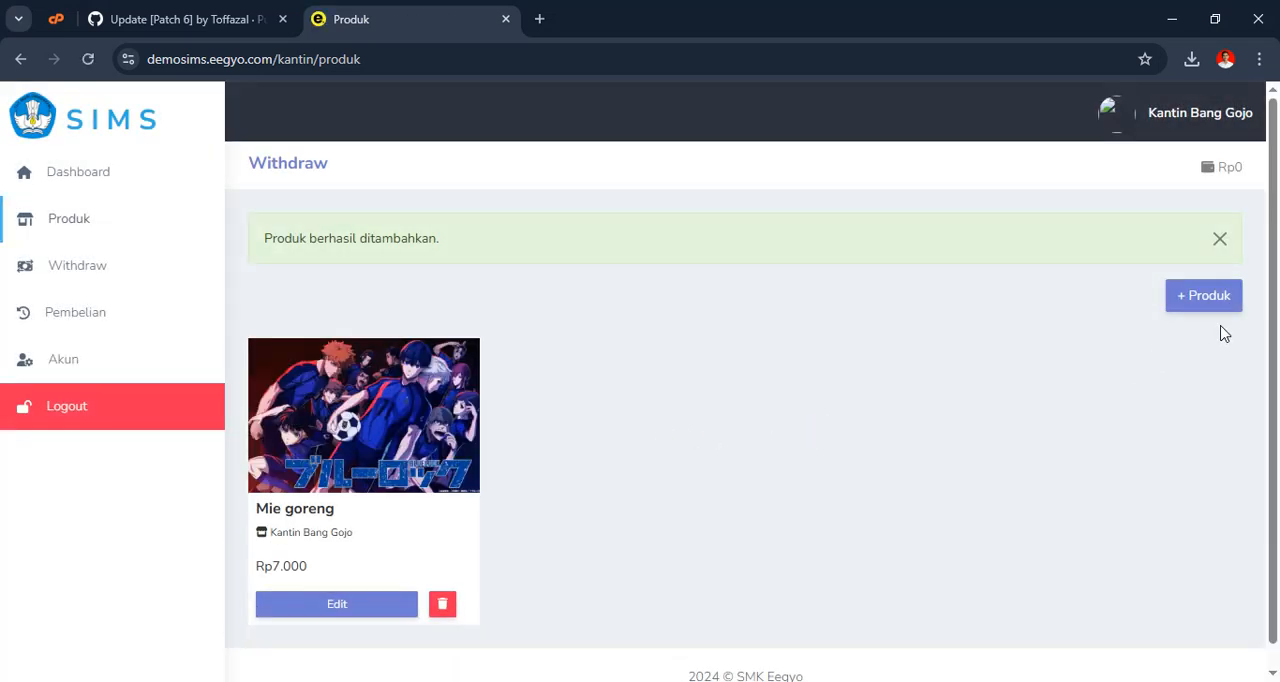
Start another product for the canteen, naming it Nasi Goreng with a price of 7.000
click(1204, 296)
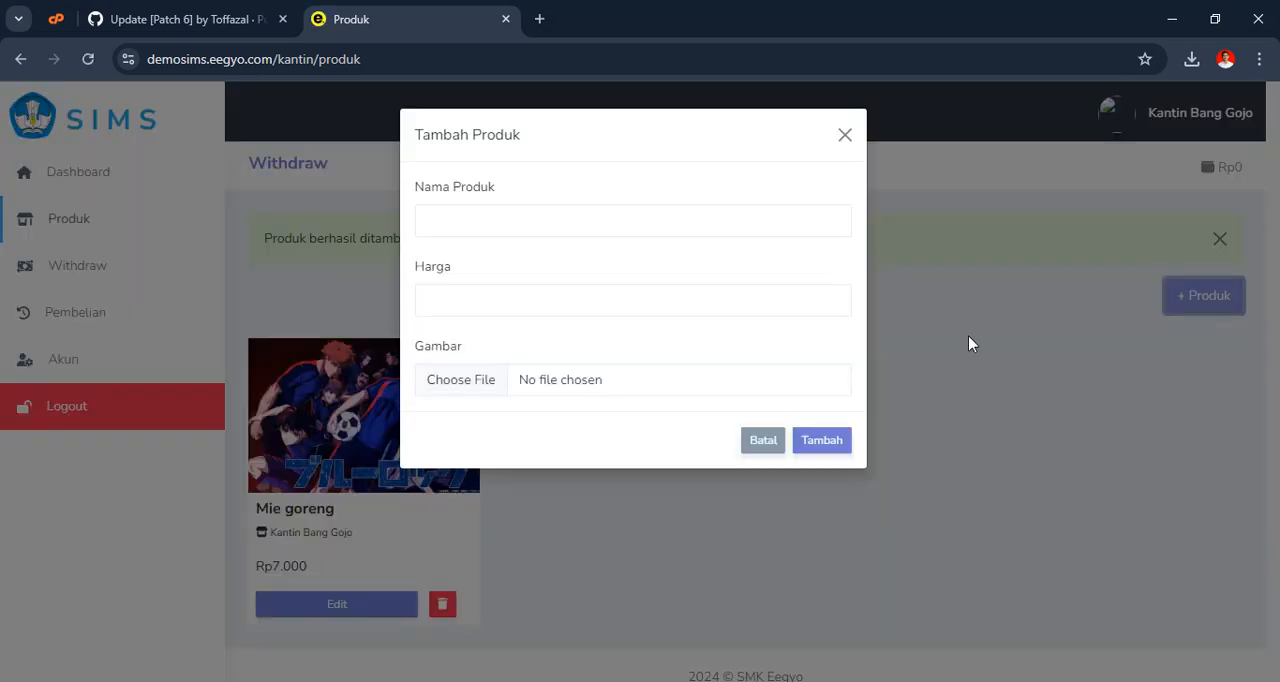
click(517, 222)
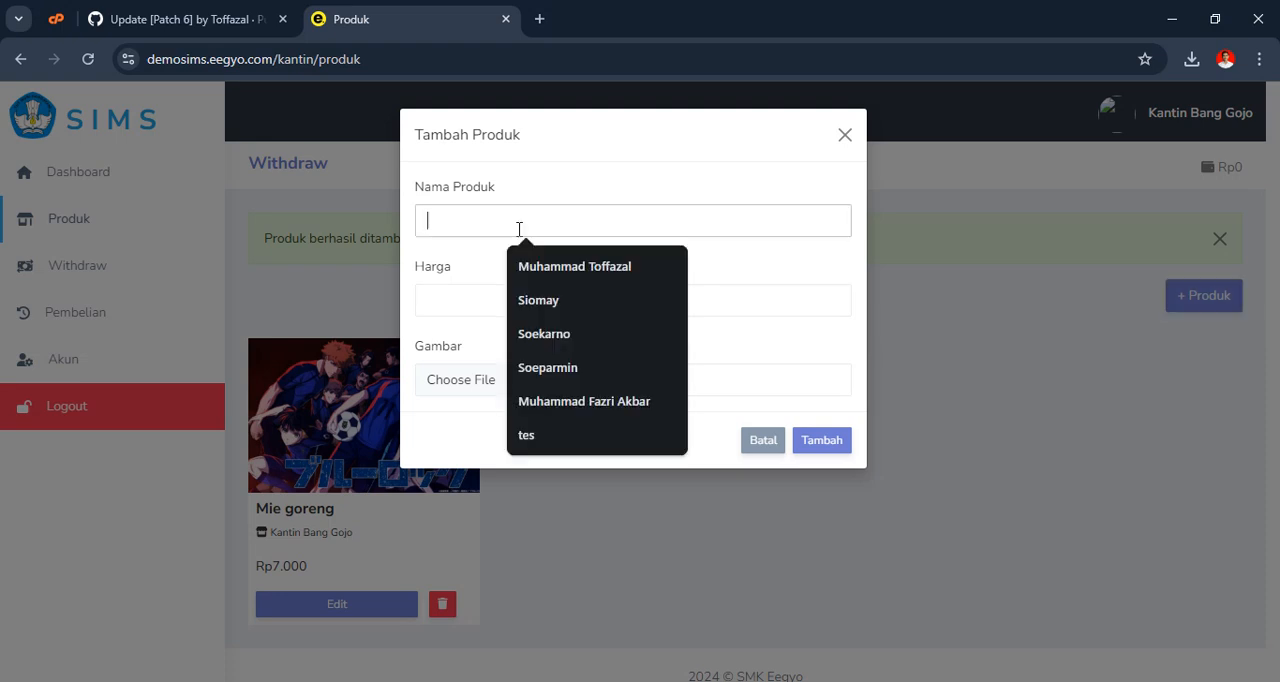
click(551, 303)
click(527, 313)
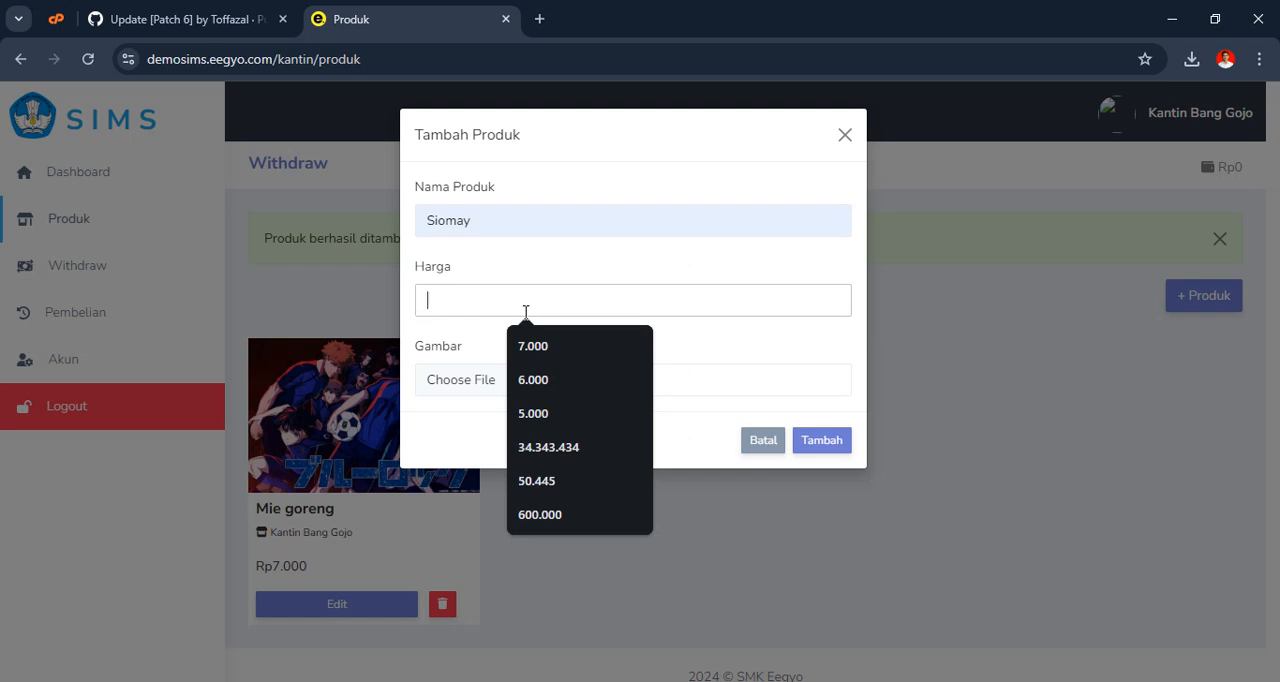
text(2.000)
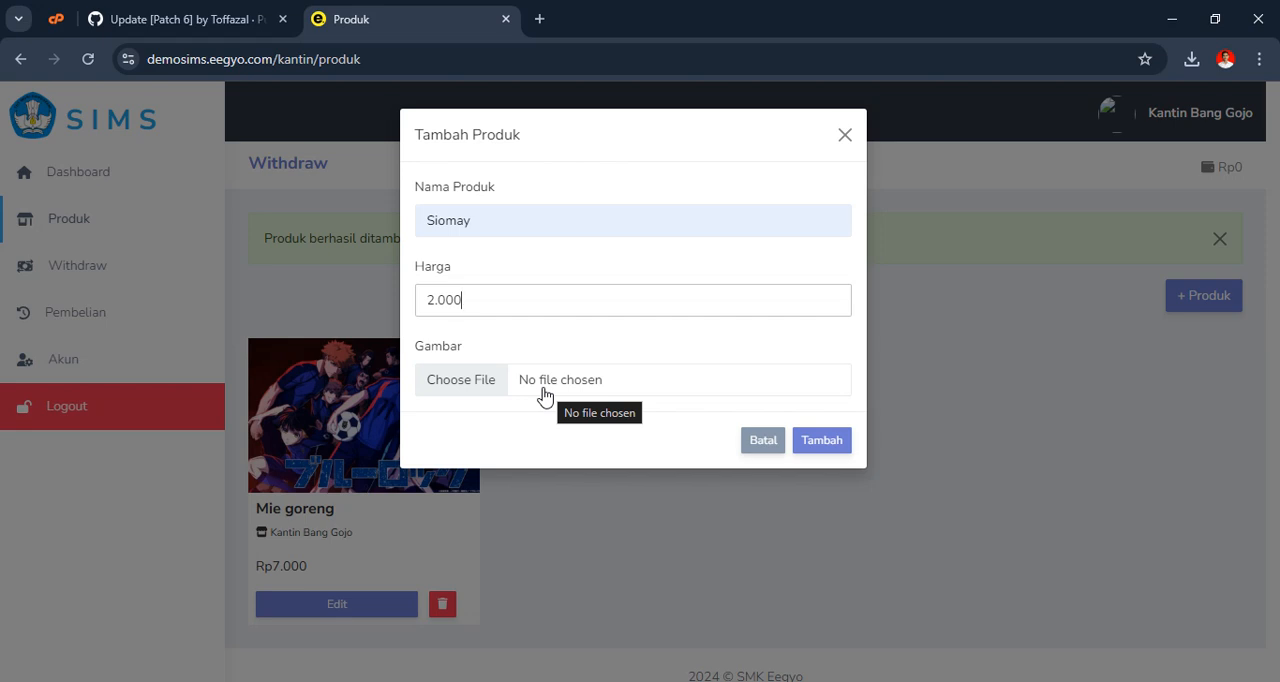
double_click(449, 220)
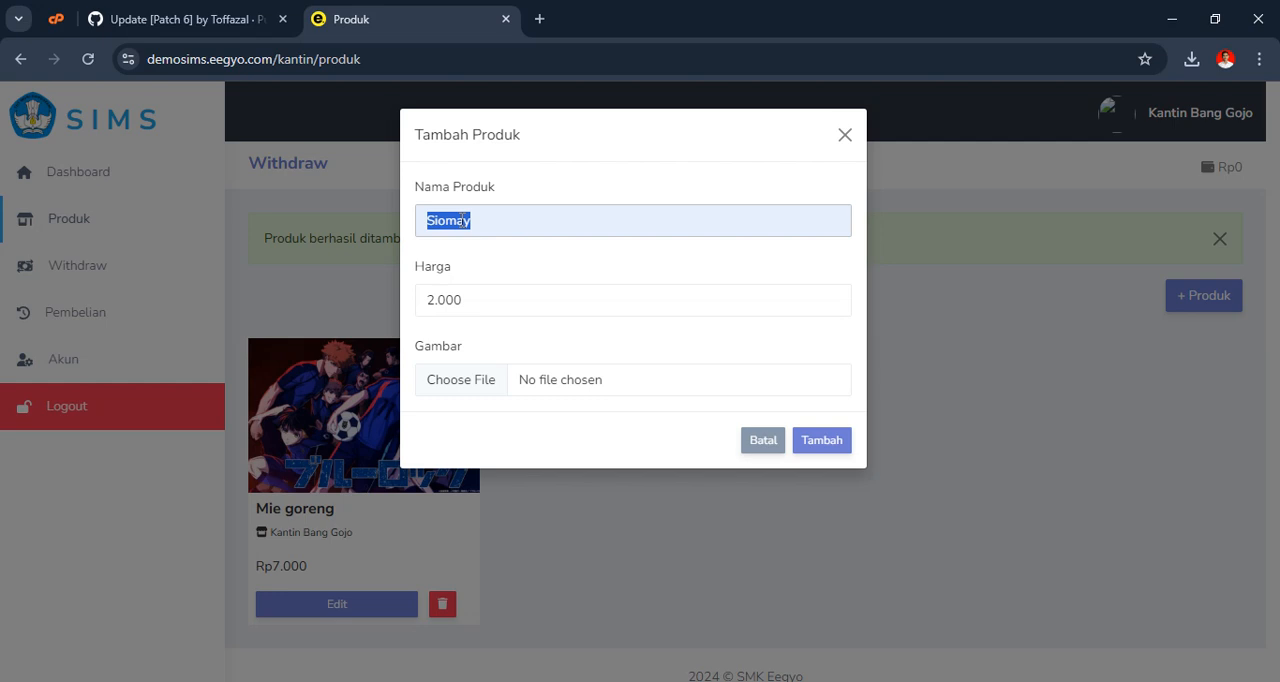
text(Nasi)
click(528, 282)
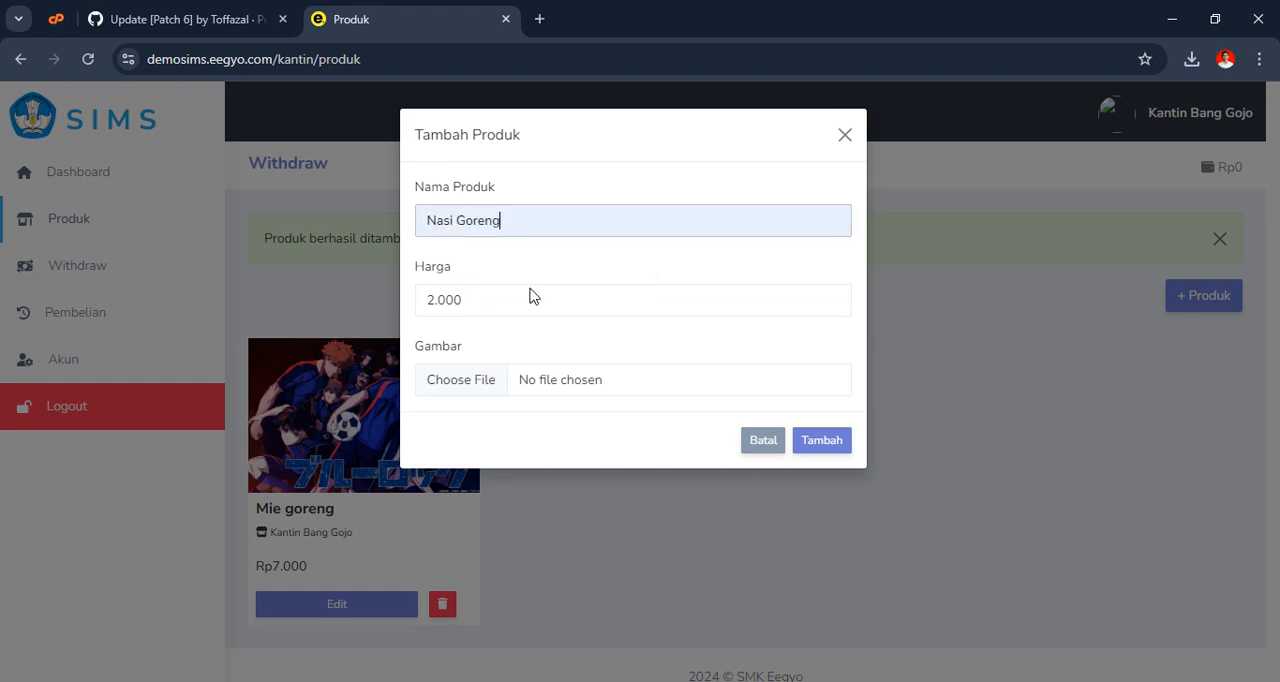
key(Tab)
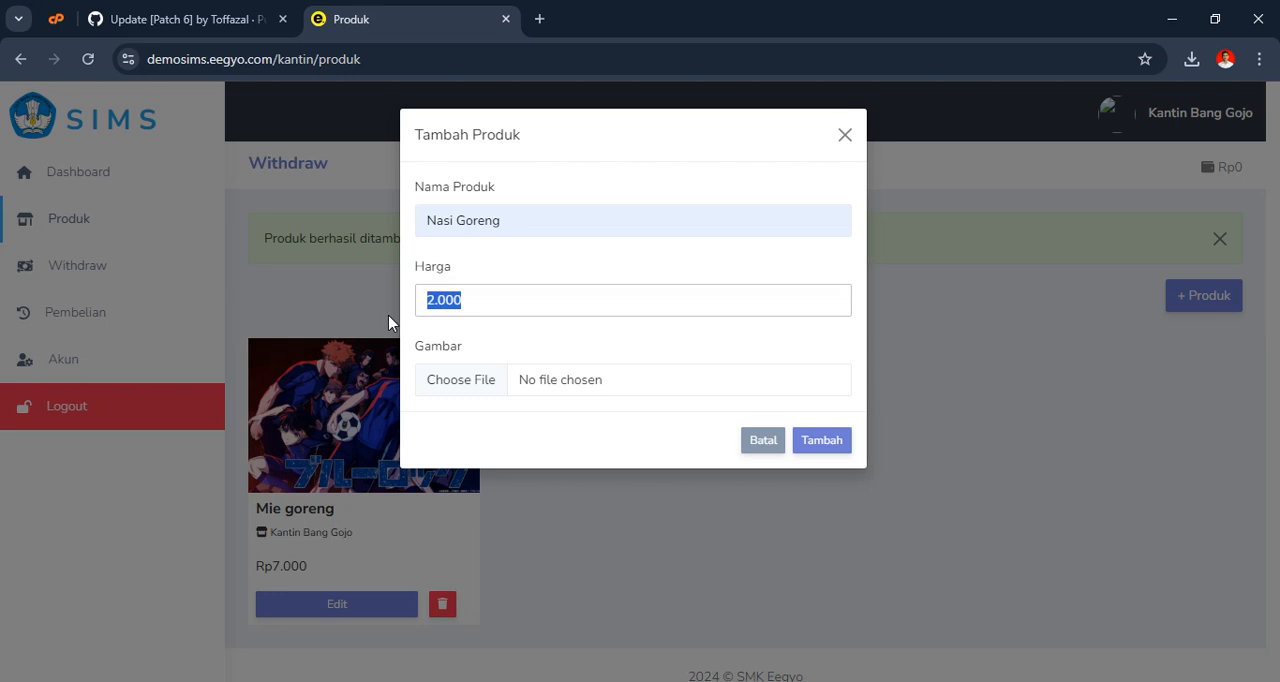
text(7.000)
Attach the image 64731-anime-blue-lock.jpg, add the product to the canteen and dismiss the notice
click(520, 376)
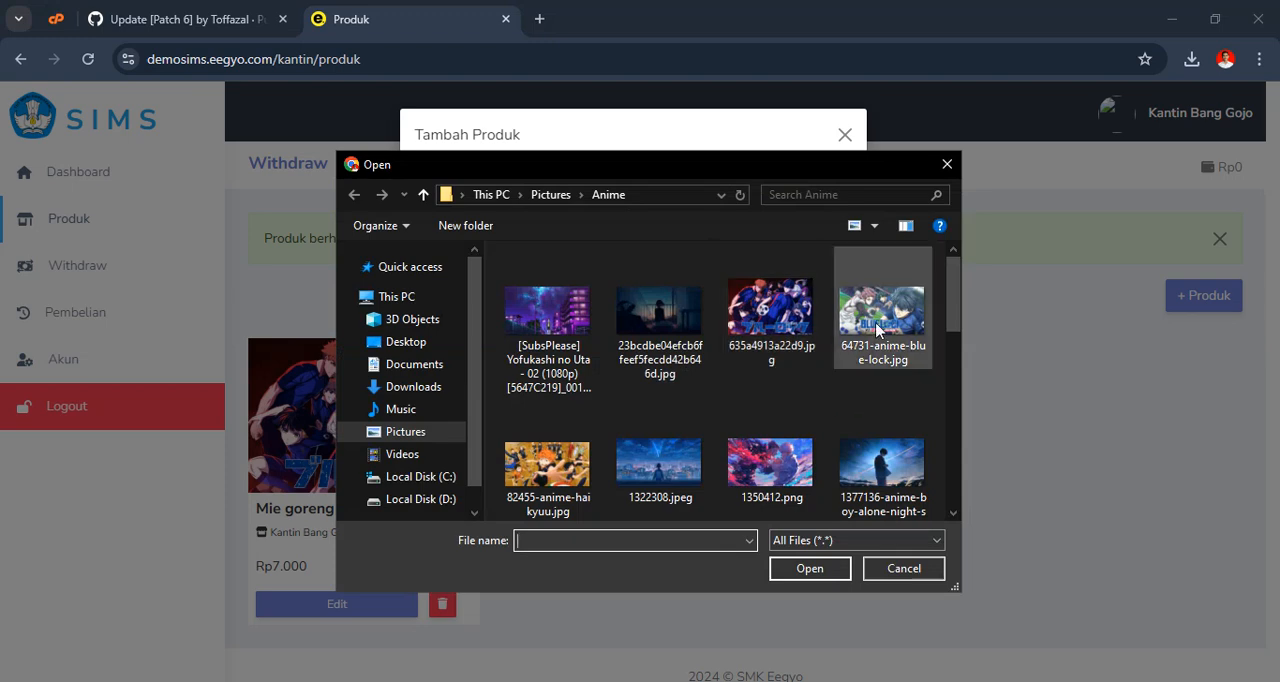
click(876, 328)
click(805, 566)
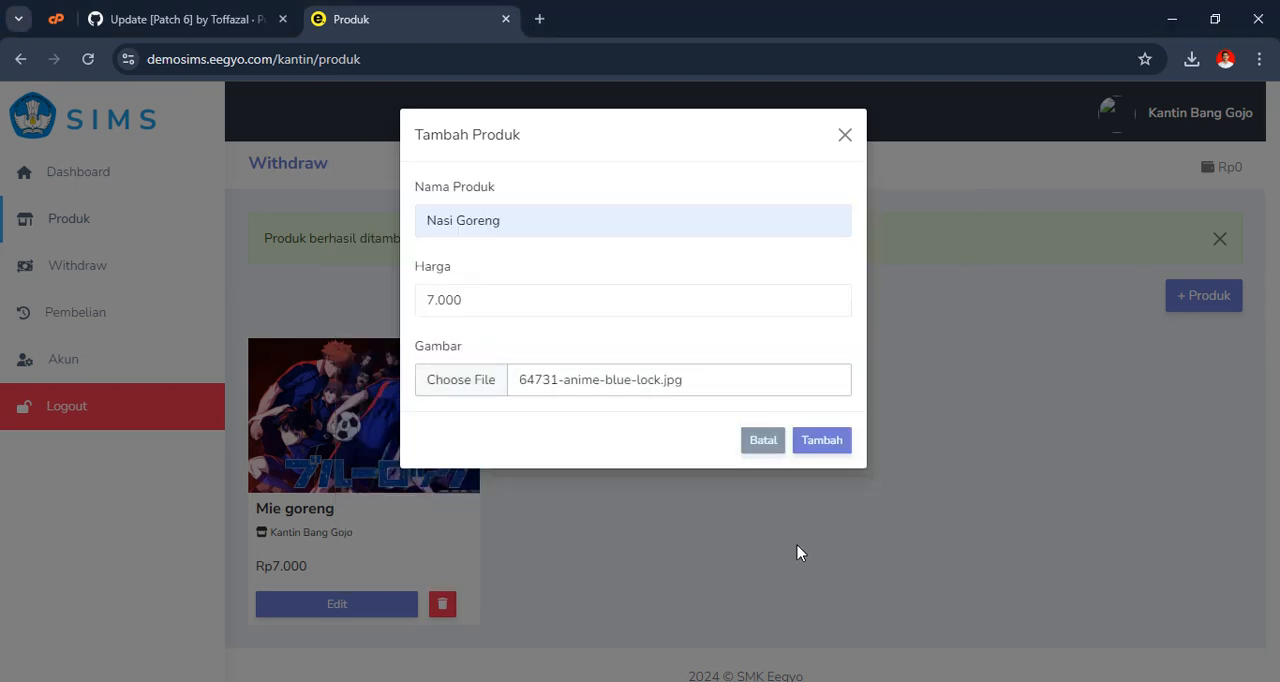
click(823, 441)
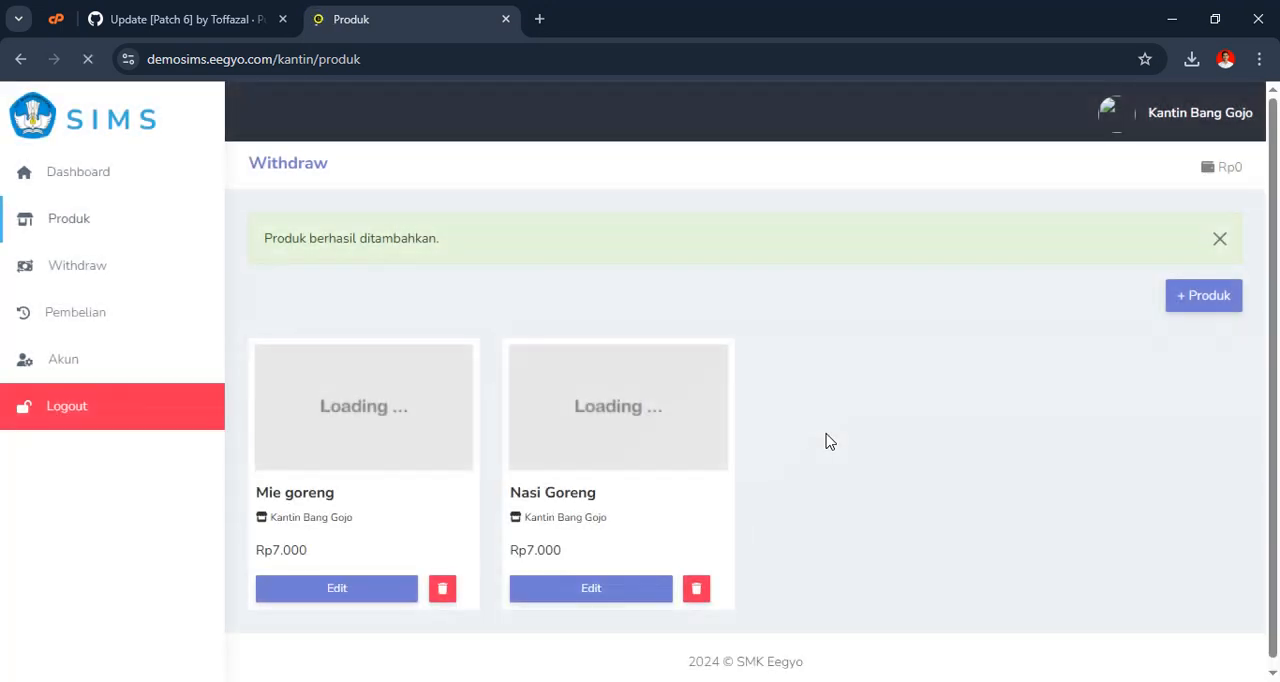
click(1217, 240)
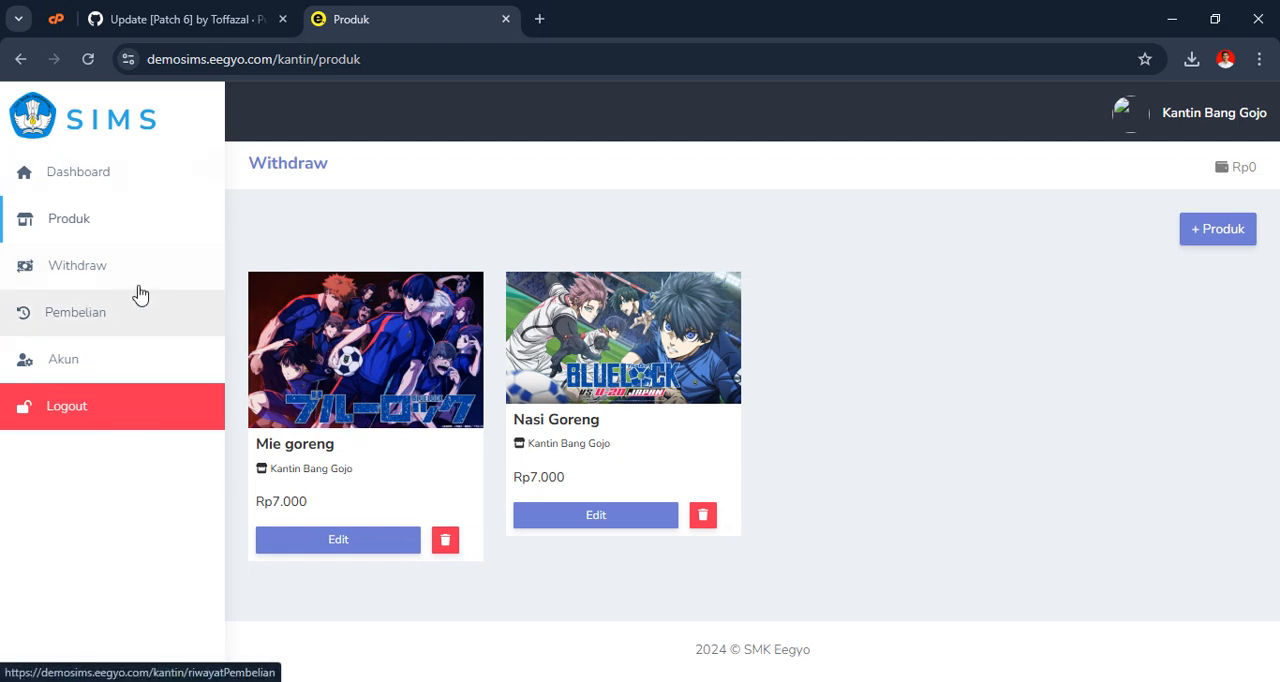
Try to request a canteen withdrawal of 100.000 and dismiss the resulting notice
click(75, 279)
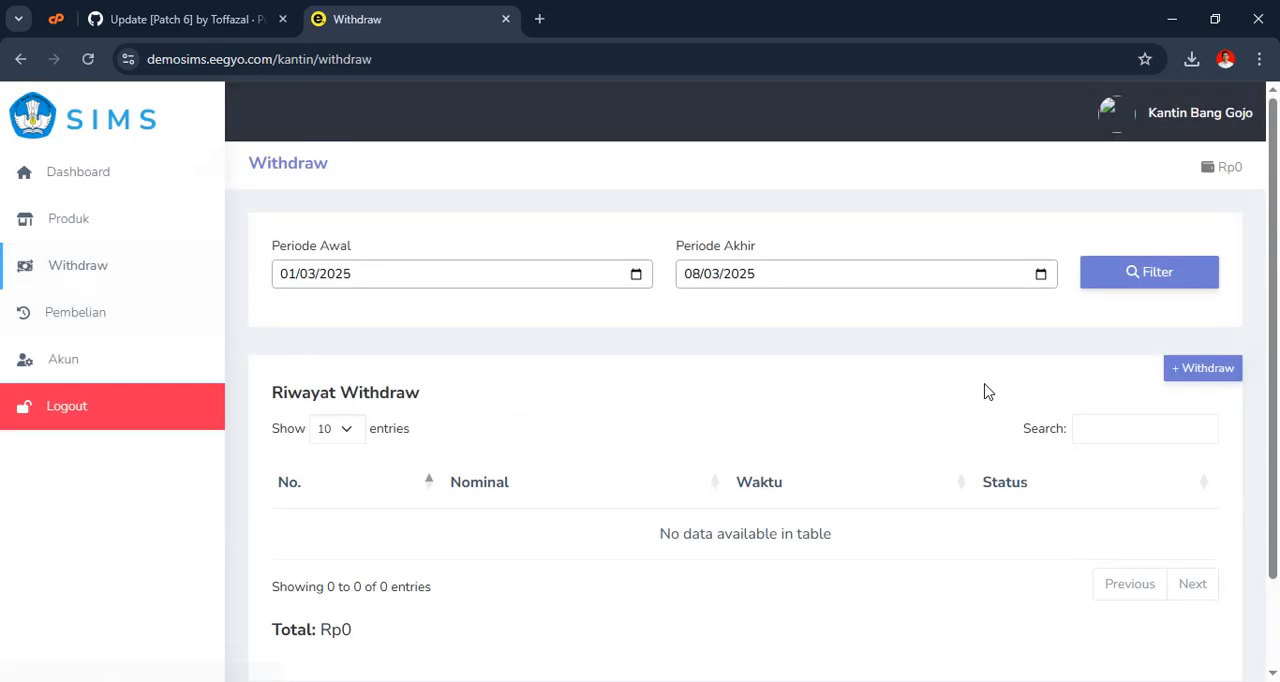
click(1238, 373)
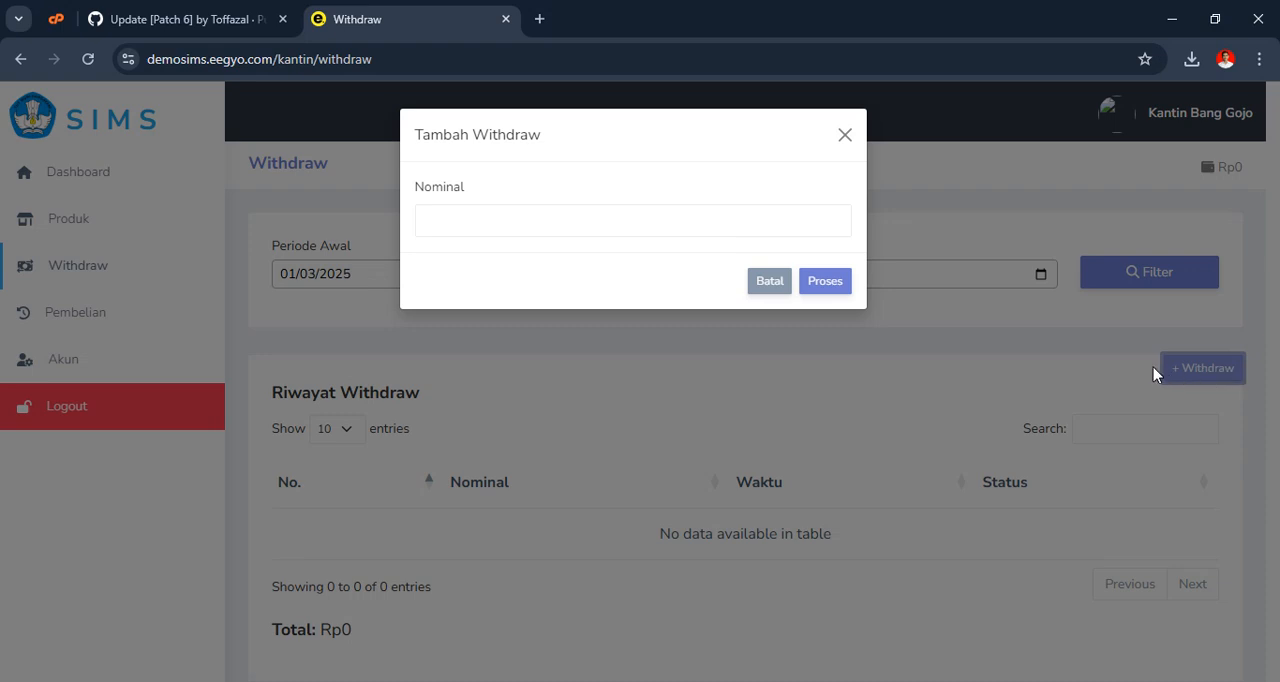
click(526, 222)
text(1000000)
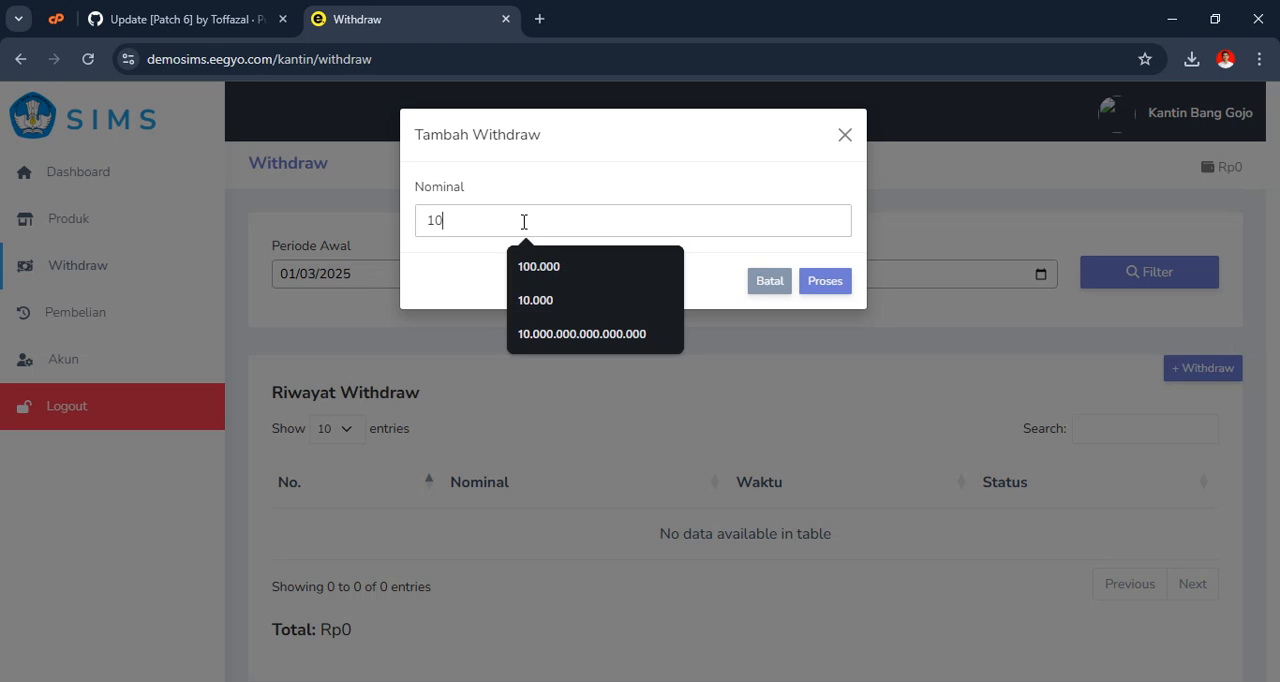
click(820, 286)
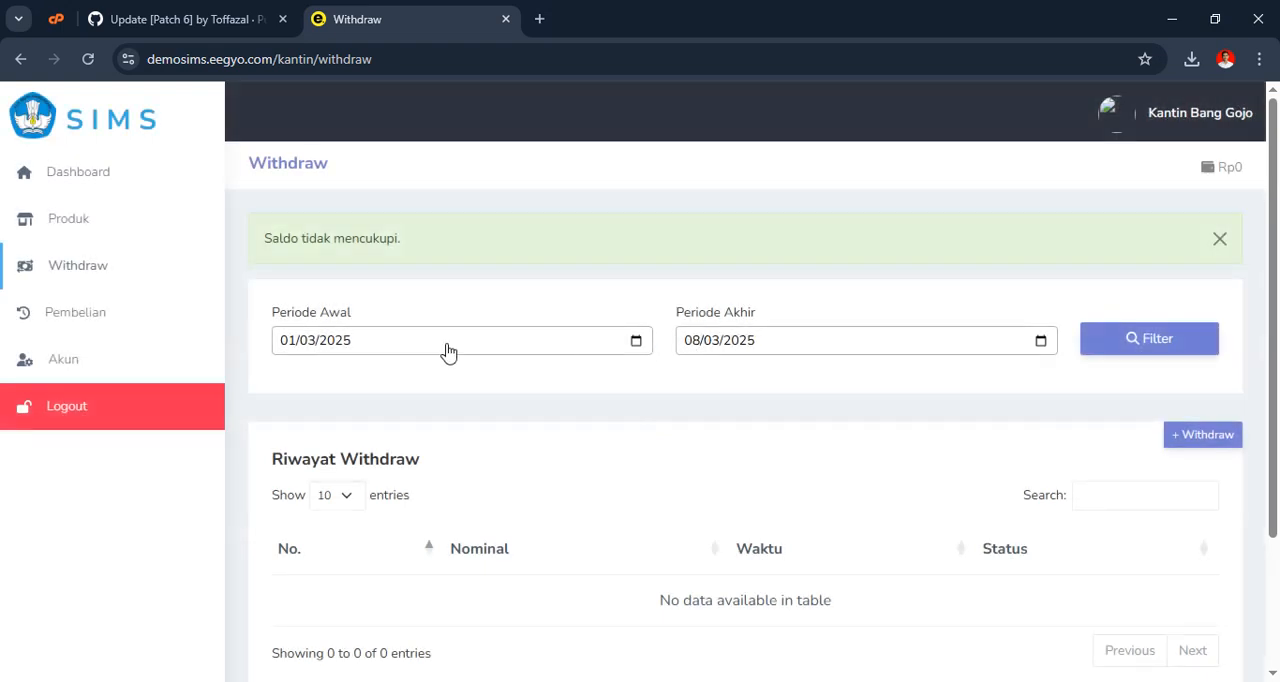
click(1222, 240)
Look over the canteen's withdrawal history and purchase history, and return to the product list
scroll(553, 336, down, 2)
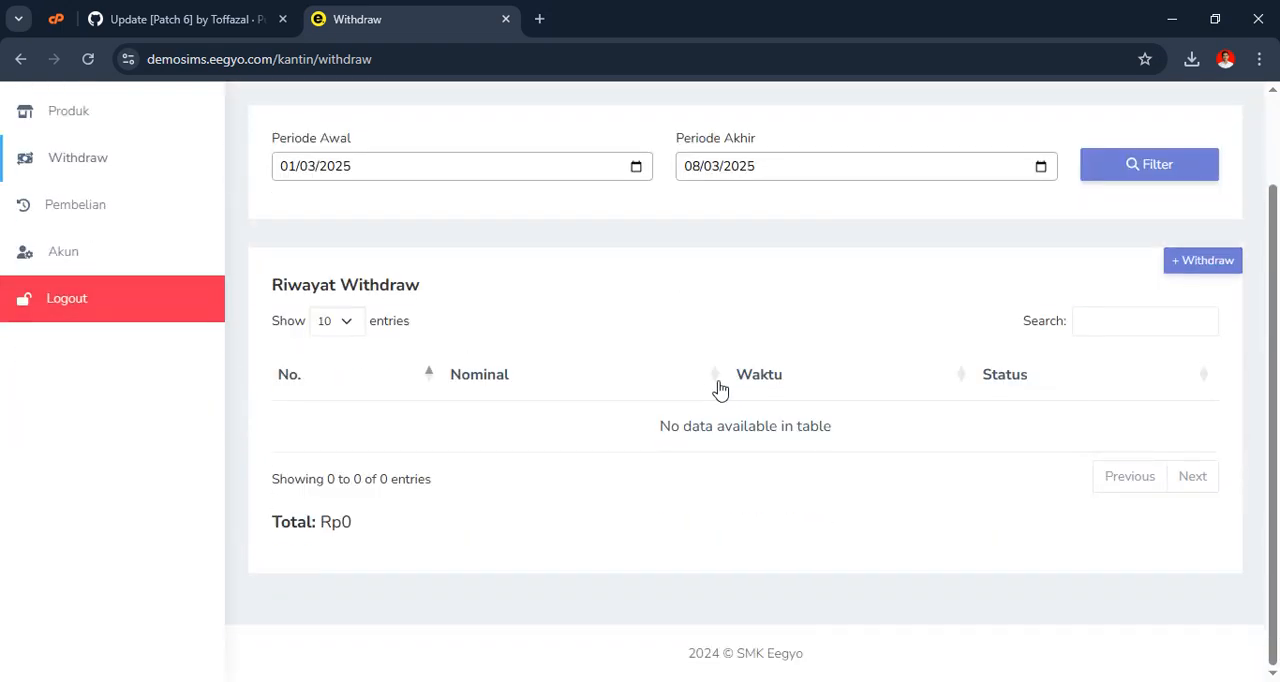
scroll(720, 388, up, 2)
click(77, 310)
scroll(740, 489, down, 2)
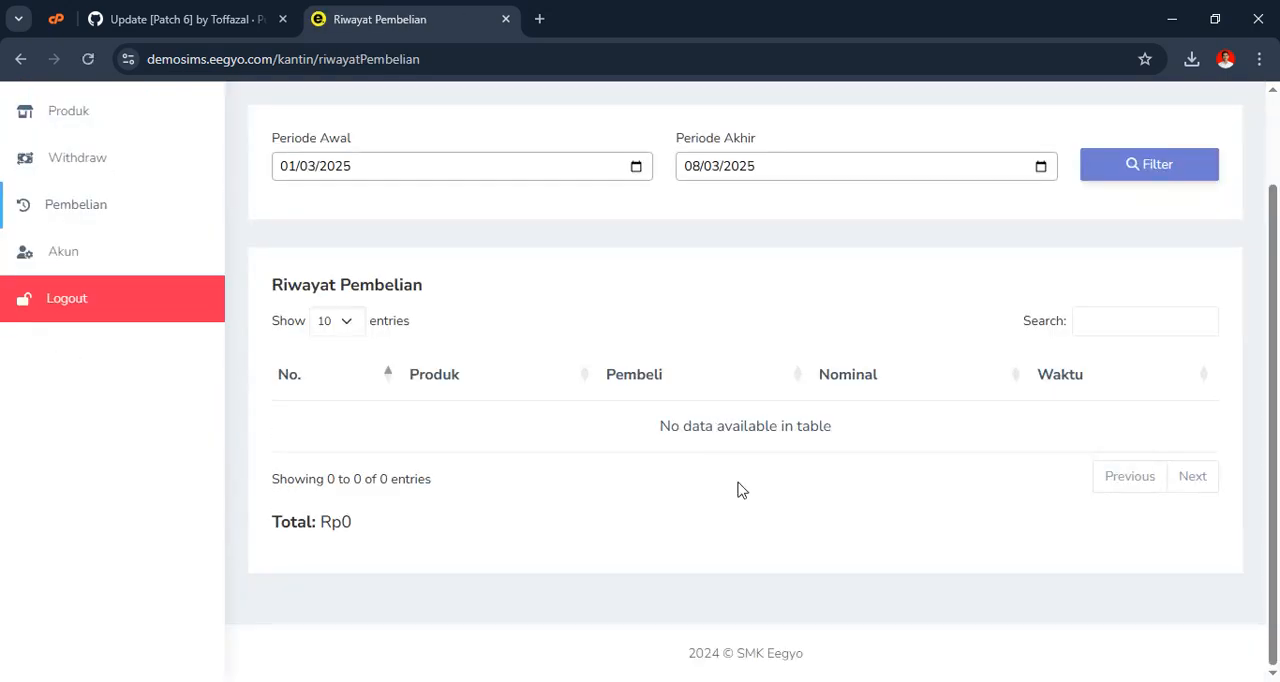
scroll(740, 489, up, 2)
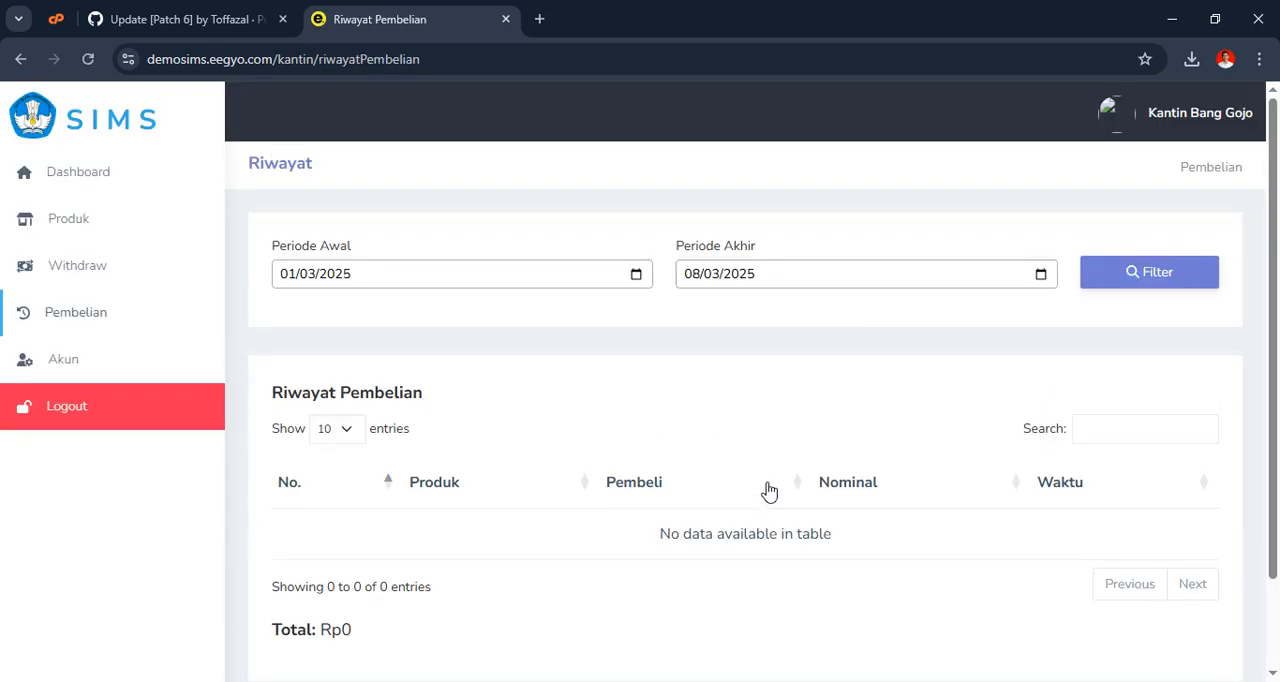
click(73, 229)
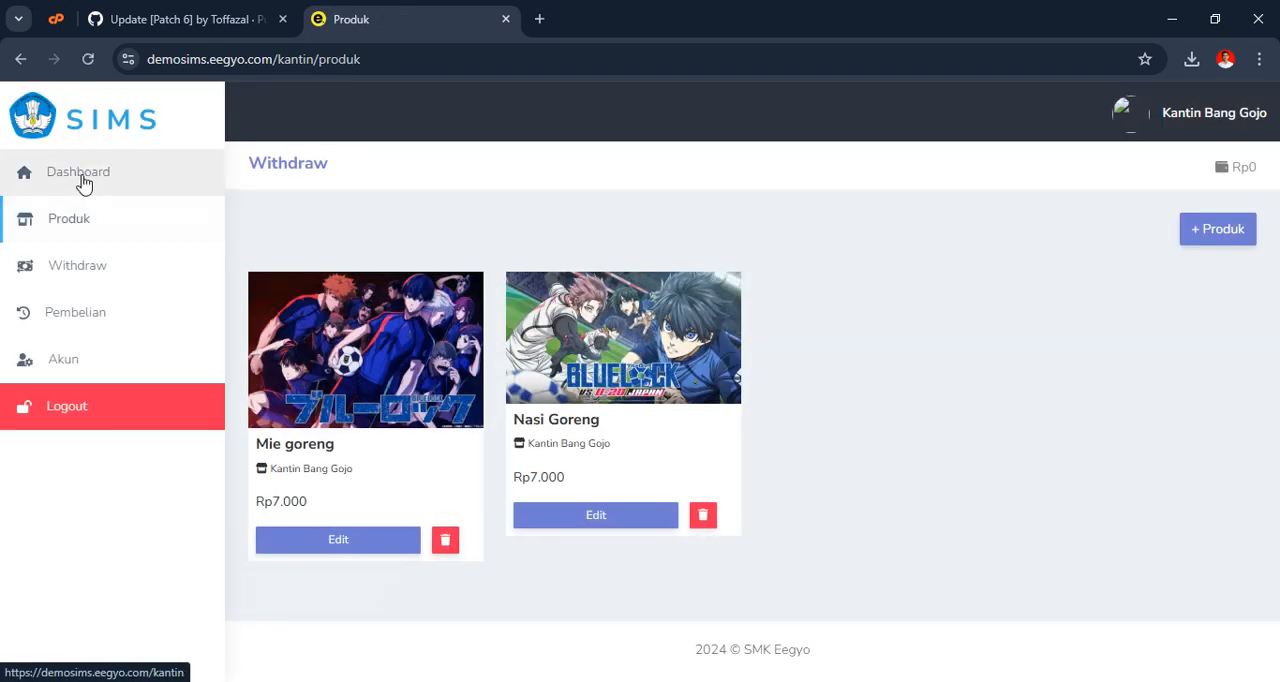
Open the SIMS login page demosims.eegyo.com/login in a new incognito window
key(ctrl+shift+n)
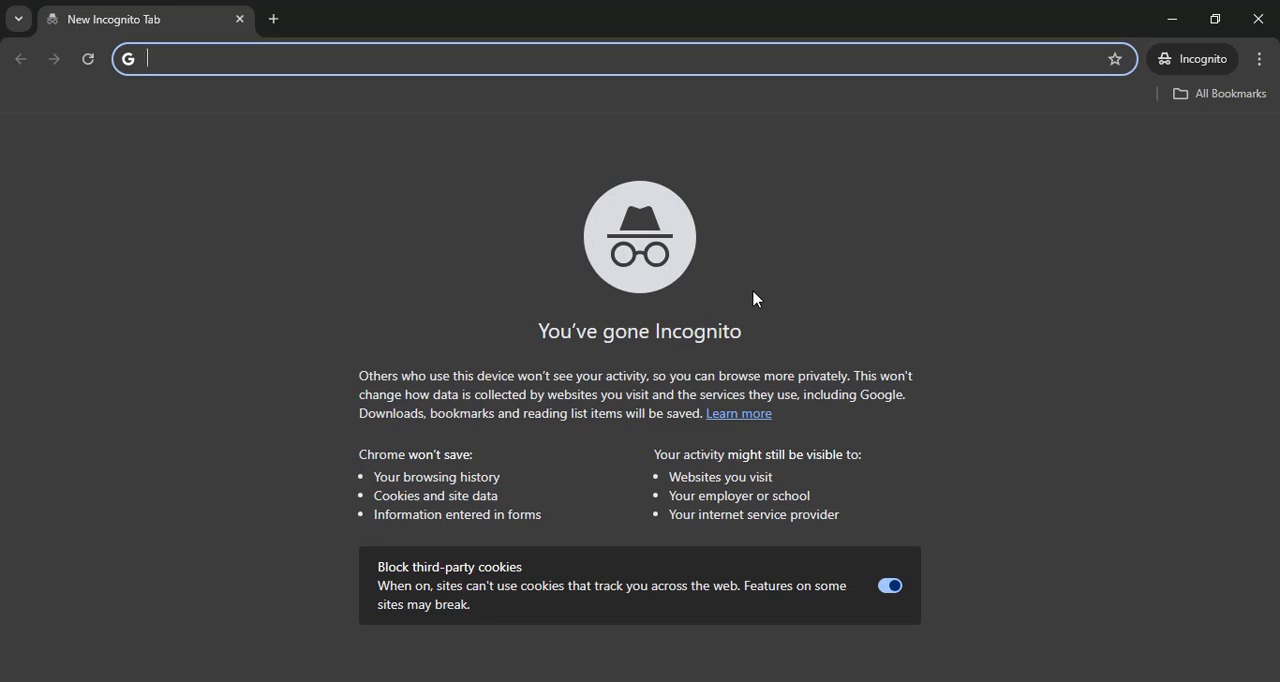
text(demosims.eegyo.com)
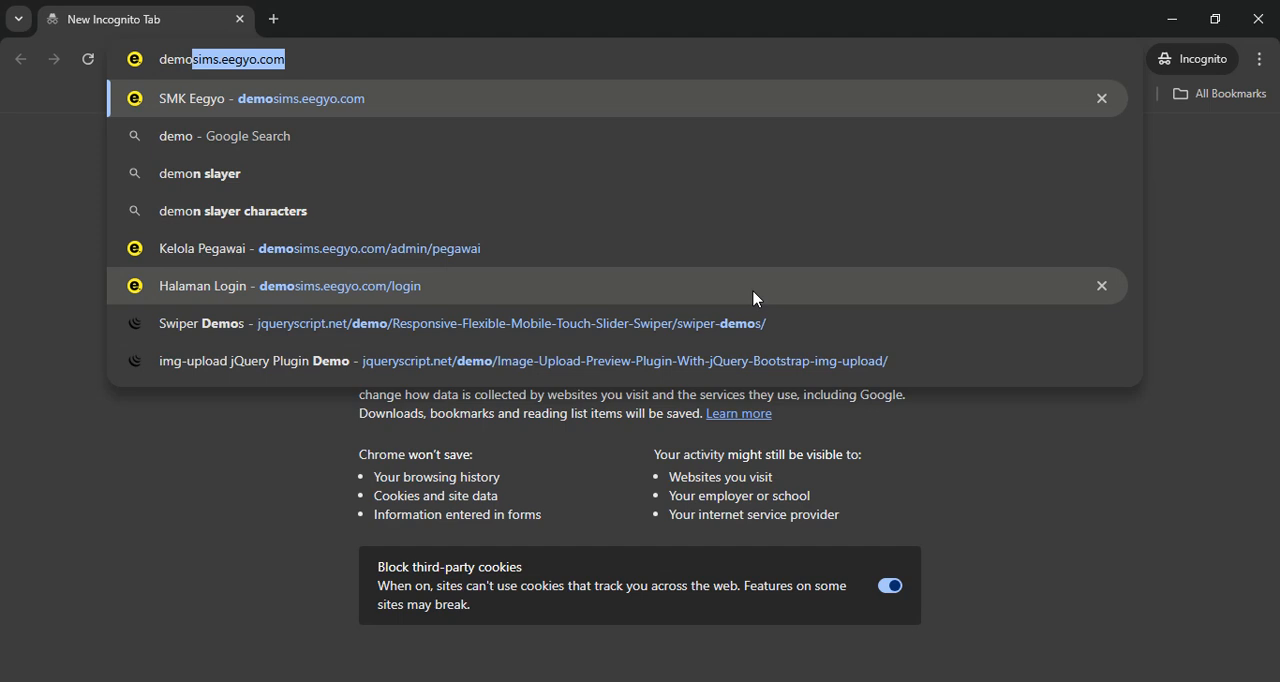
key(Right)
text(/login)
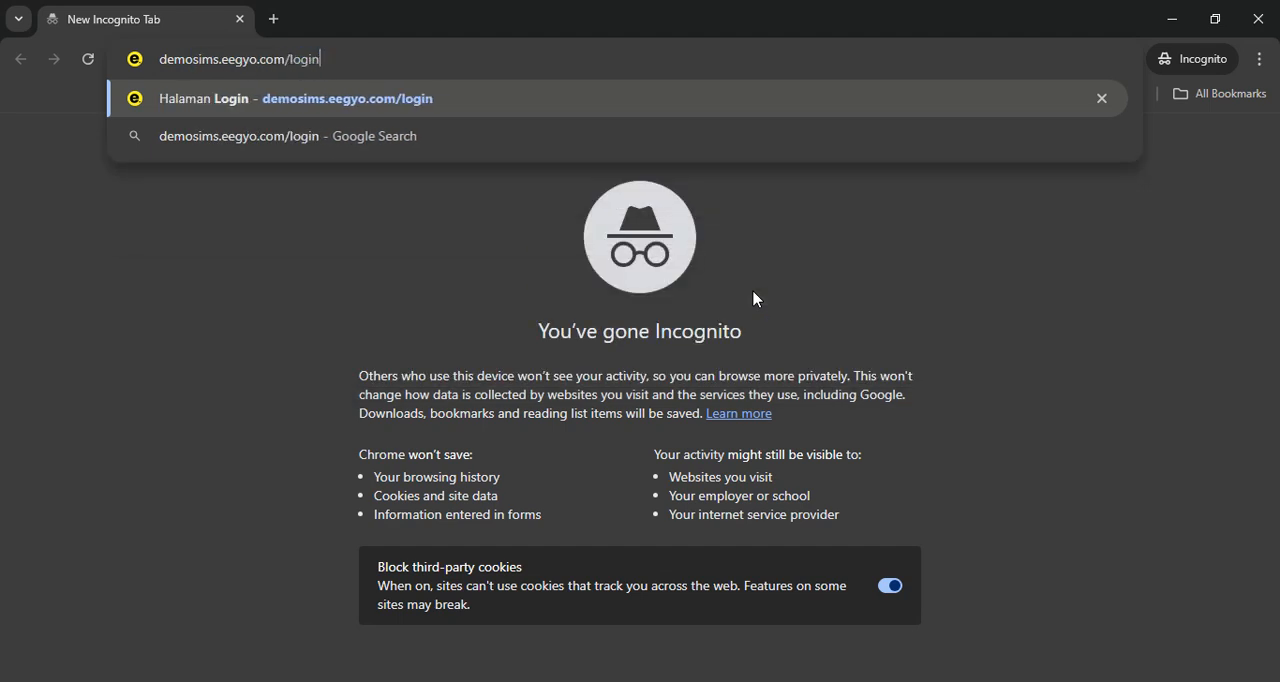
key(Return)
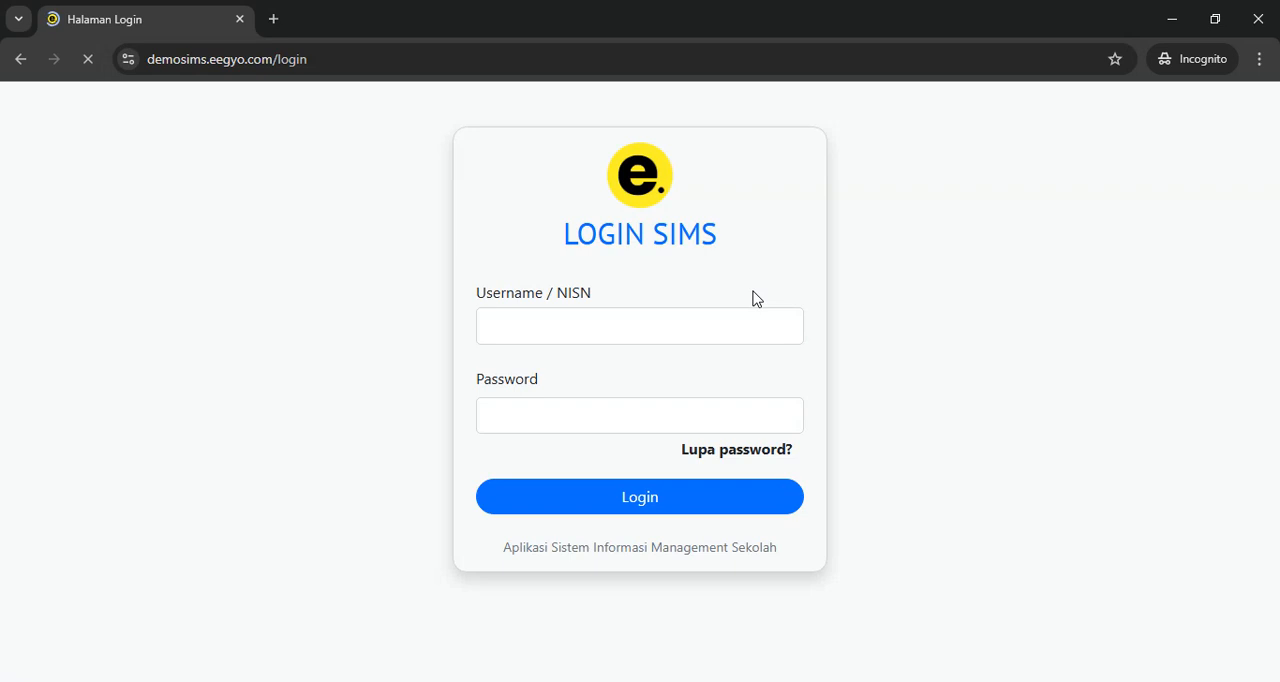
Log in to the student account with the student's NISN and the account password
click(625, 338)
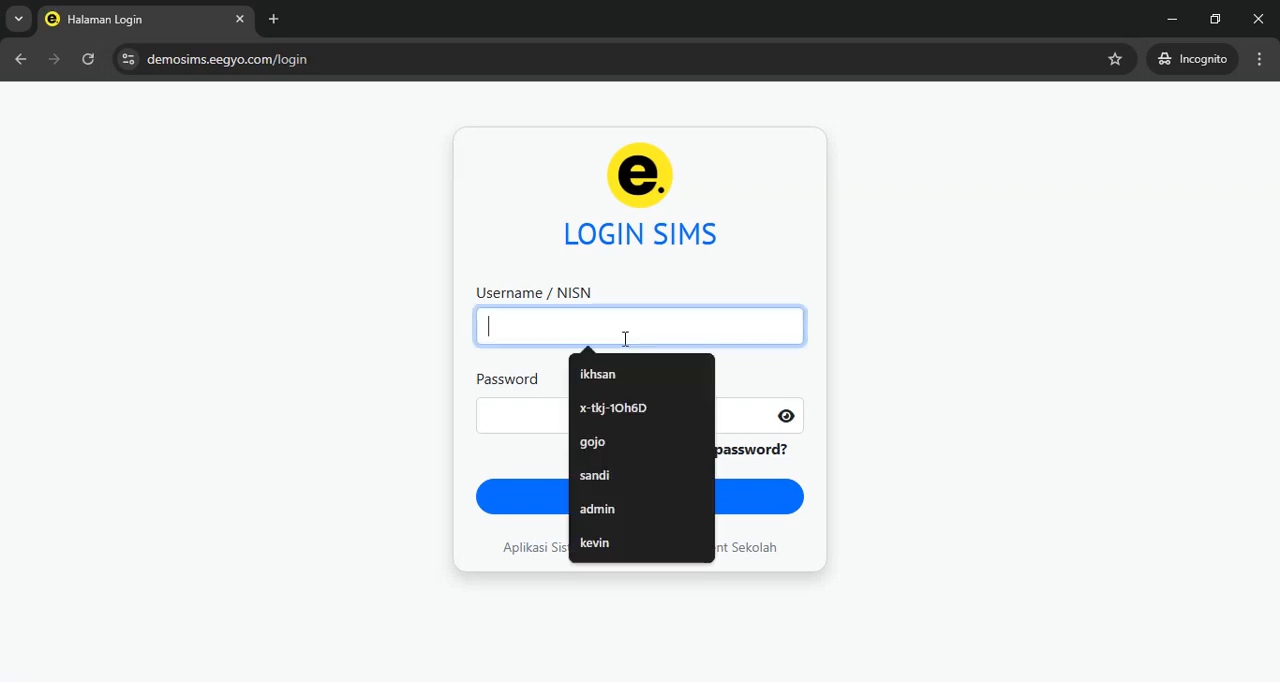
text(123666)
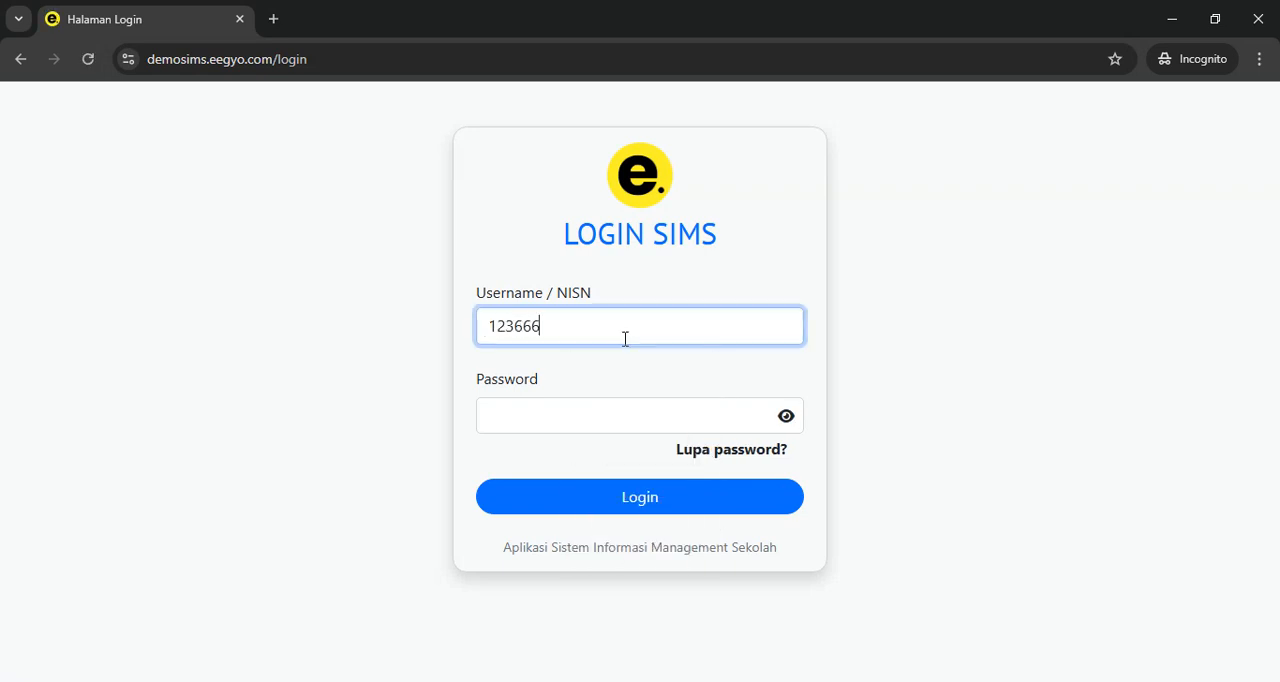
key(Tab)
text(•••••)
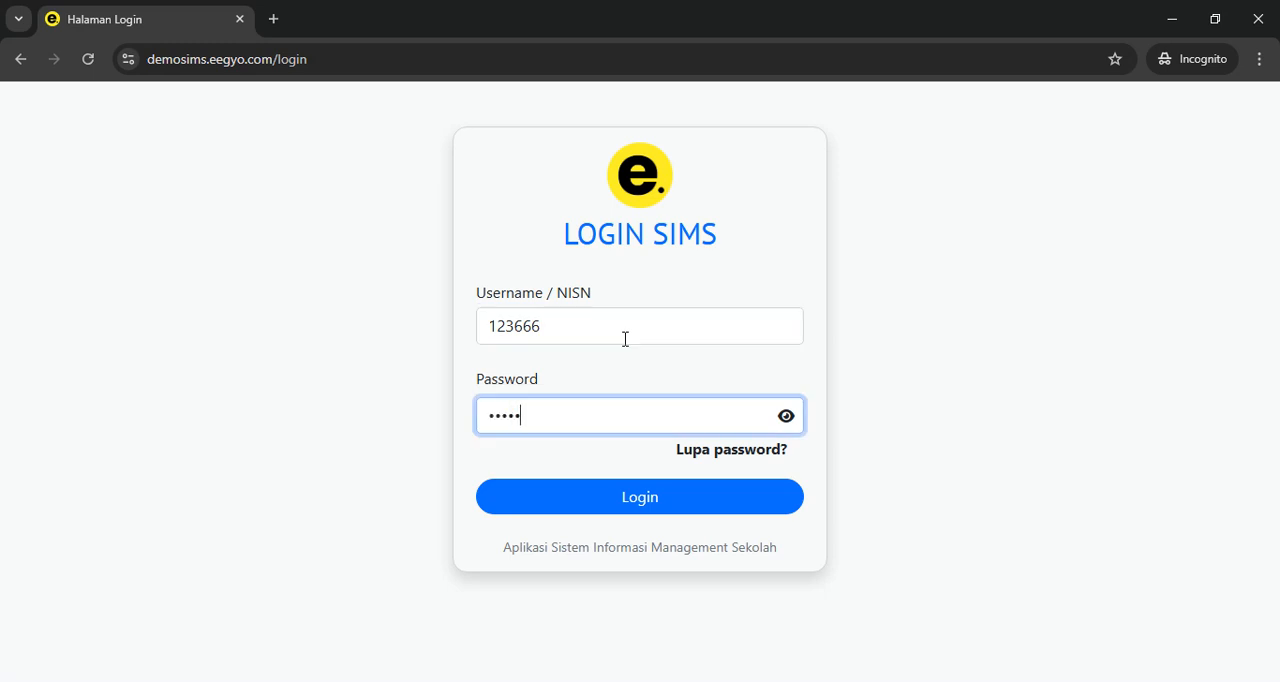
text(••••)
key(Return)
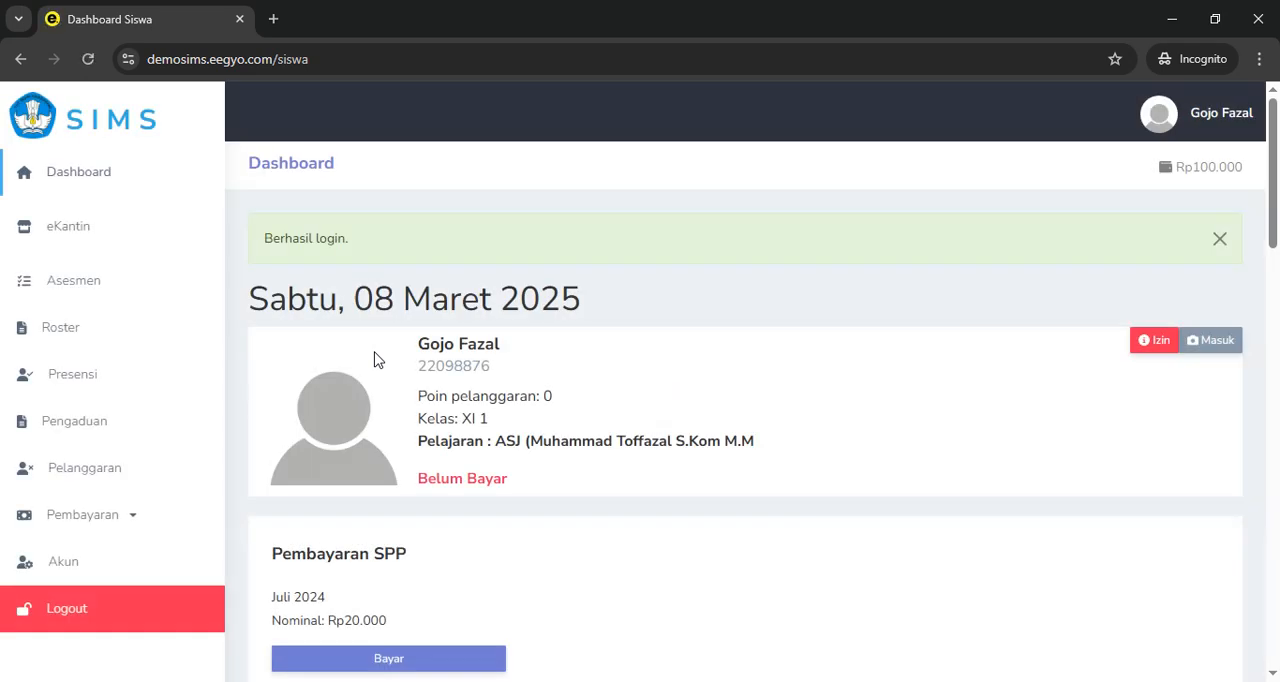
Examine the student dashboard's profile card, SPP payment section and Tagihan list
scroll(737, 346, down, 2)
scroll(1243, 277, up, 2)
scroll(565, 342, down, 2)
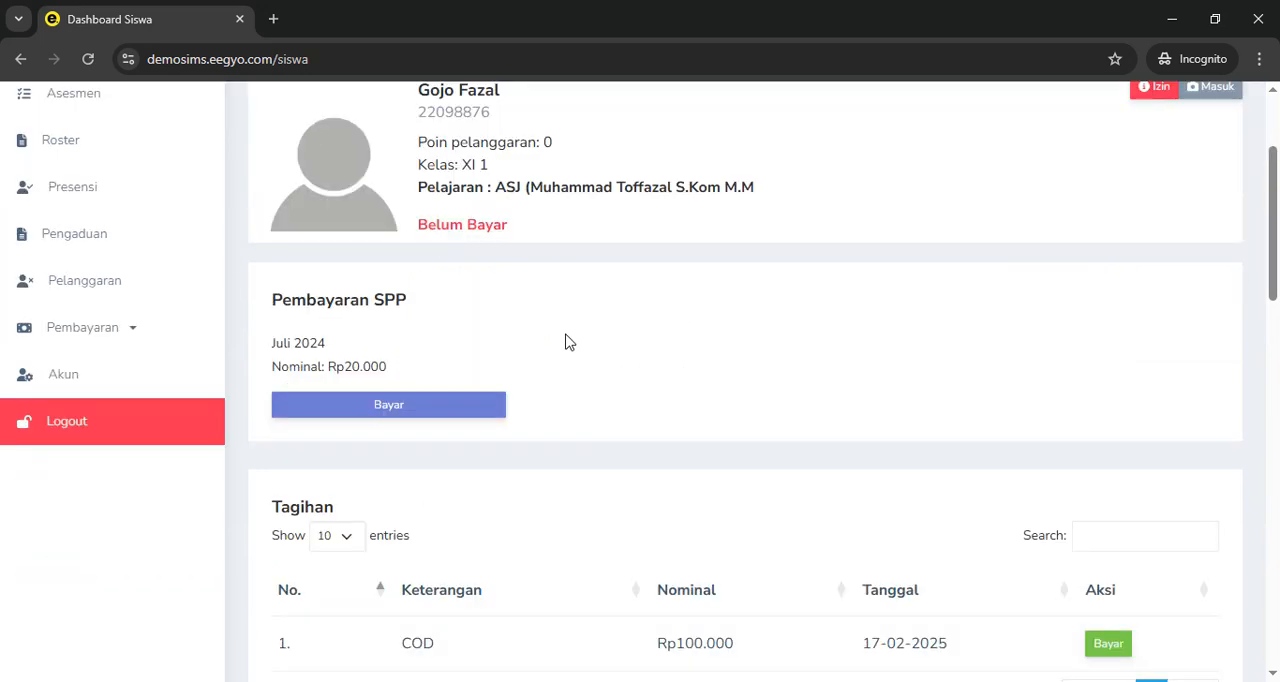
scroll(500, 348, down, 3)
scroll(508, 326, up, 1)
scroll(450, 332, up, 1)
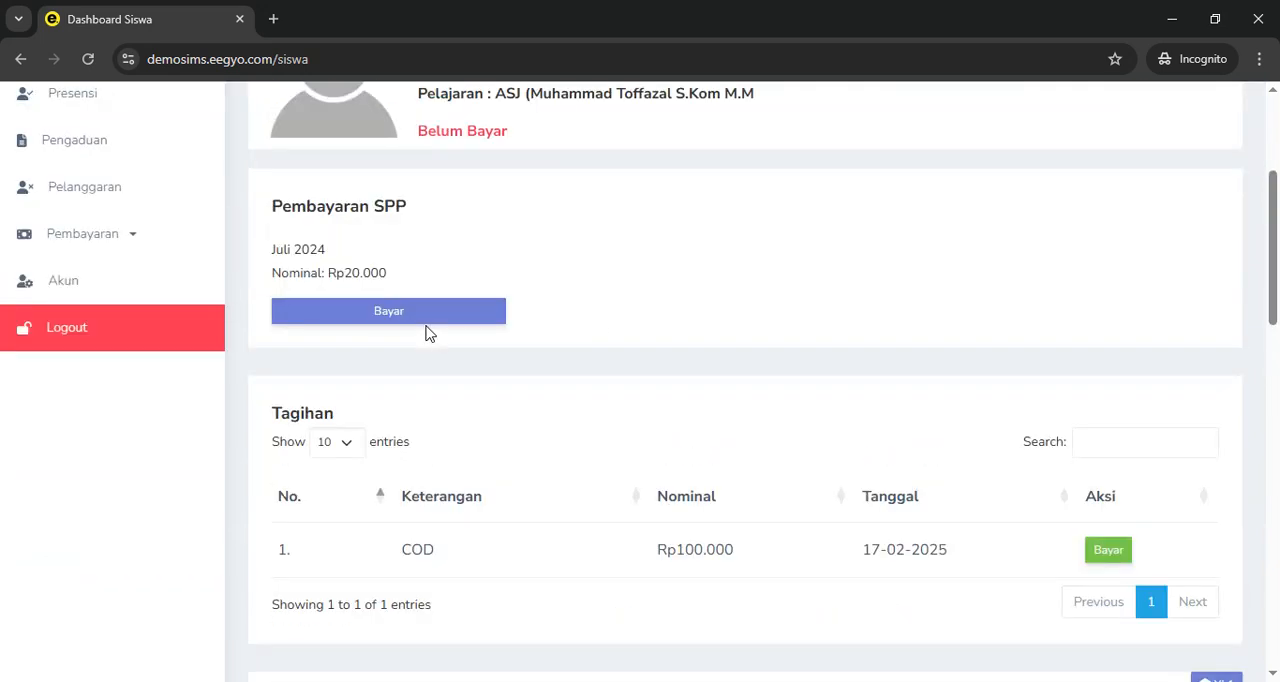
scroll(405, 348, up, 3)
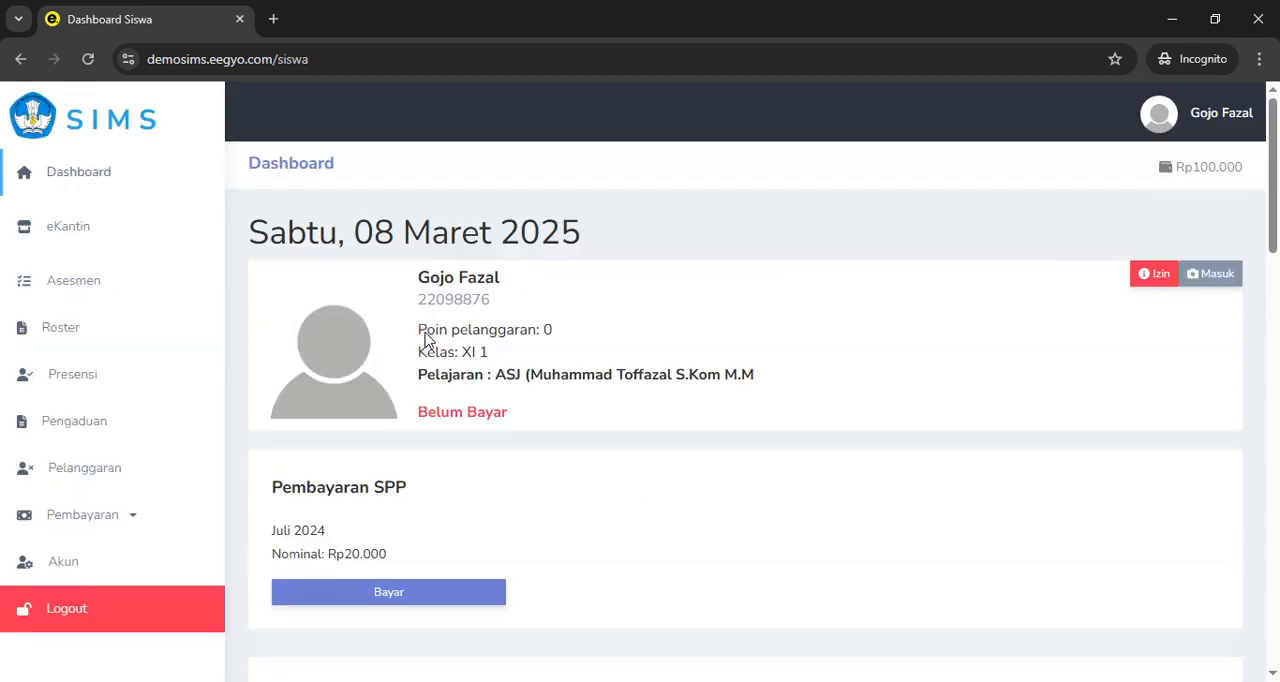
scroll(749, 323, down, 3)
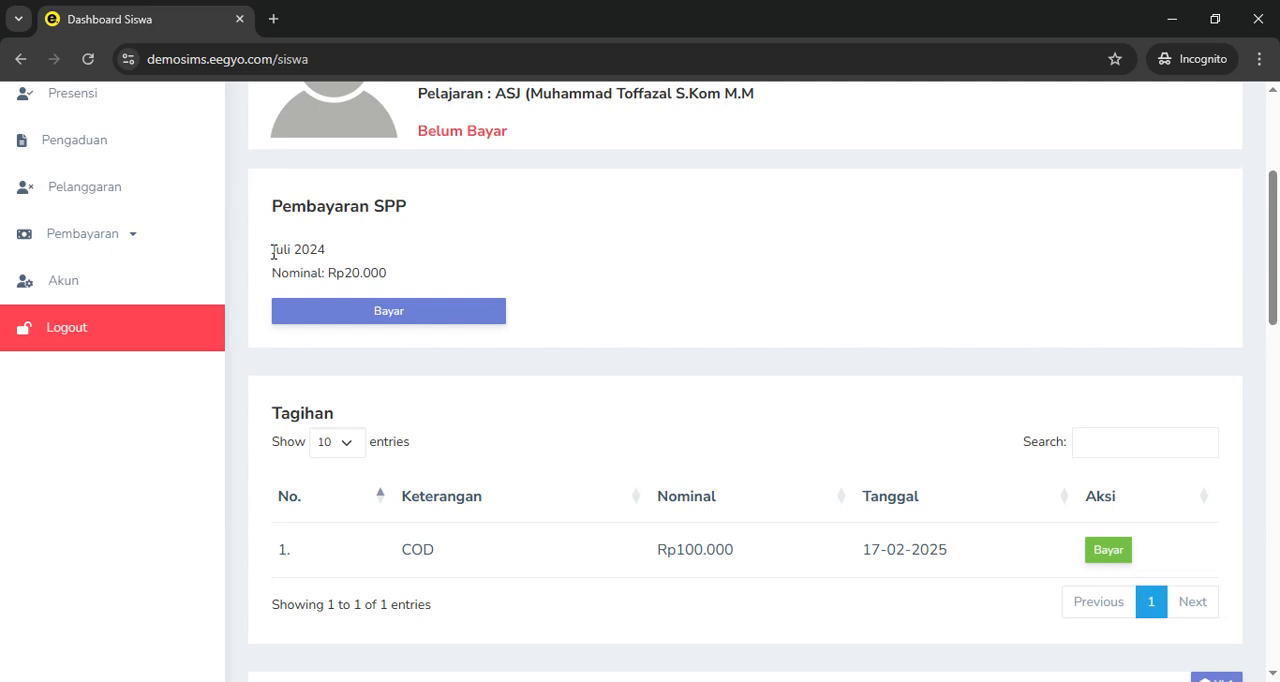
Pay the Juli 2024 SPP fee of Rp20.000 from the student's balance and dismiss the payment notice
drag(272, 252, 340, 257)
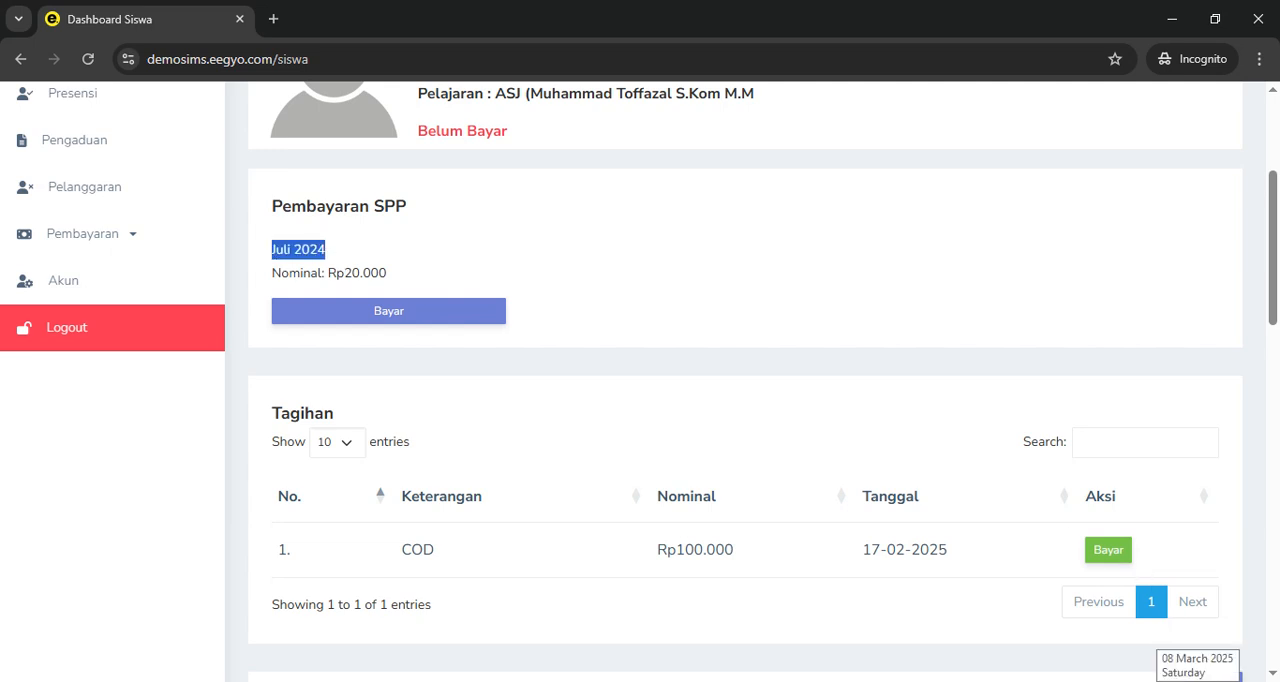
click(680, 290)
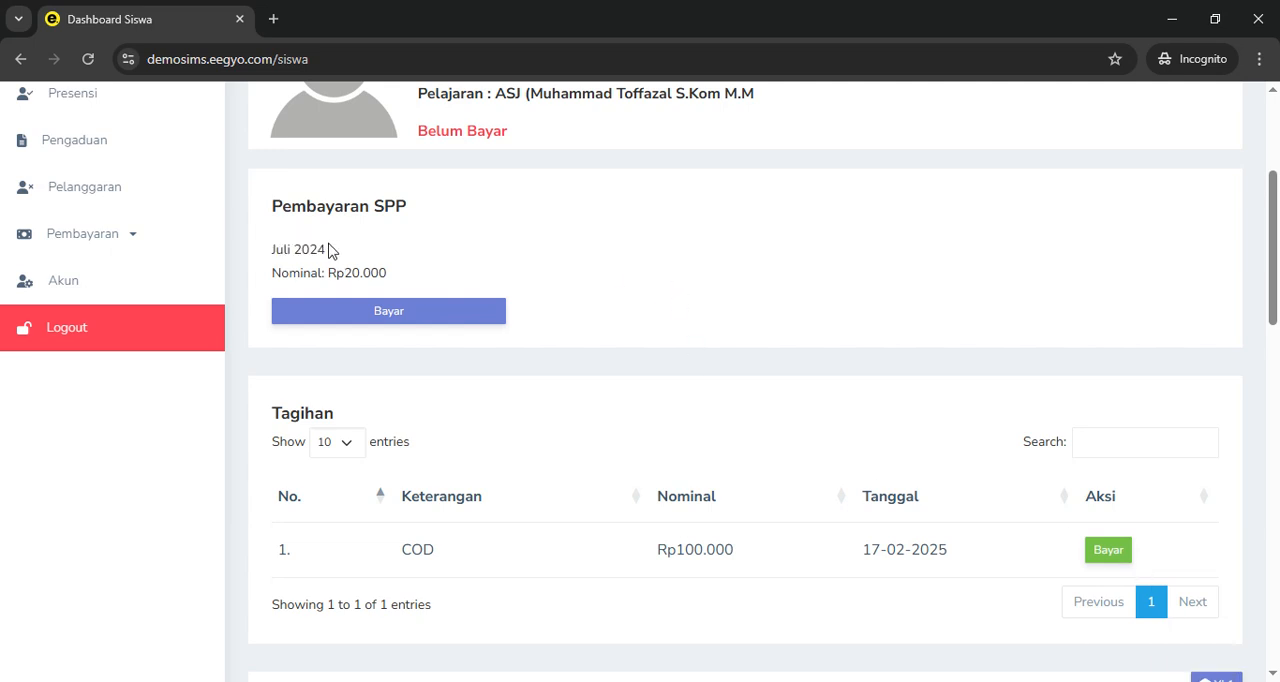
drag(331, 251, 277, 248)
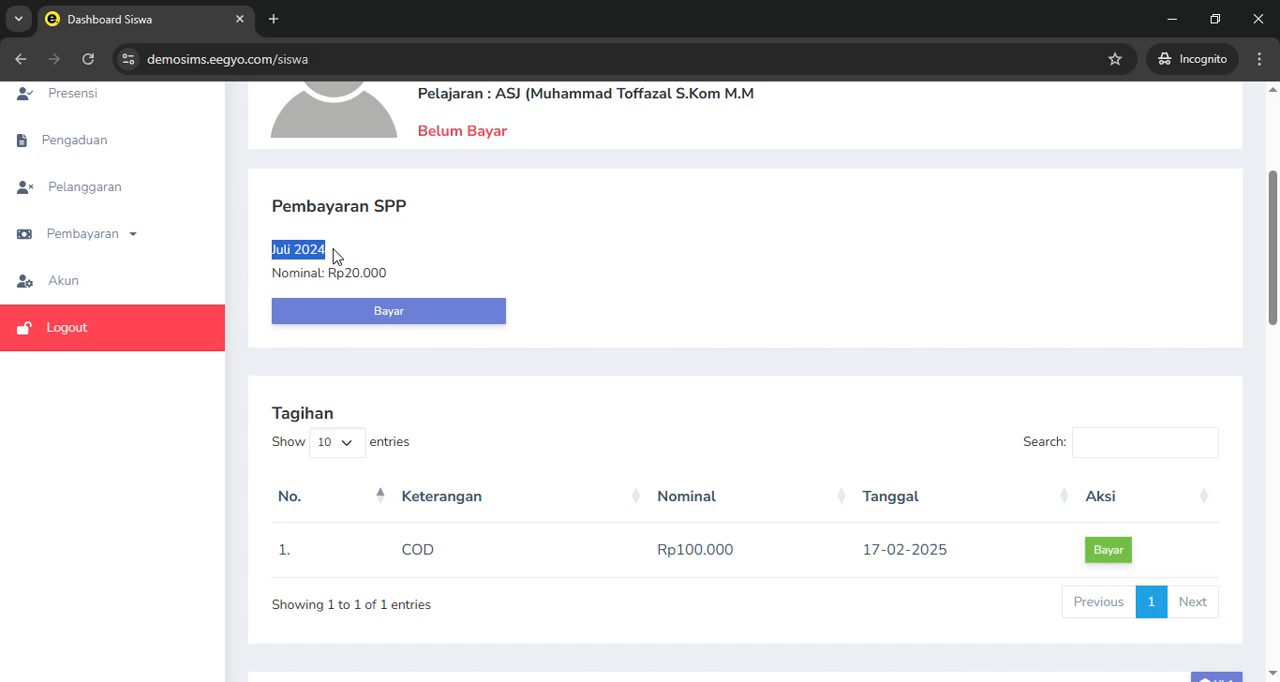
click(377, 314)
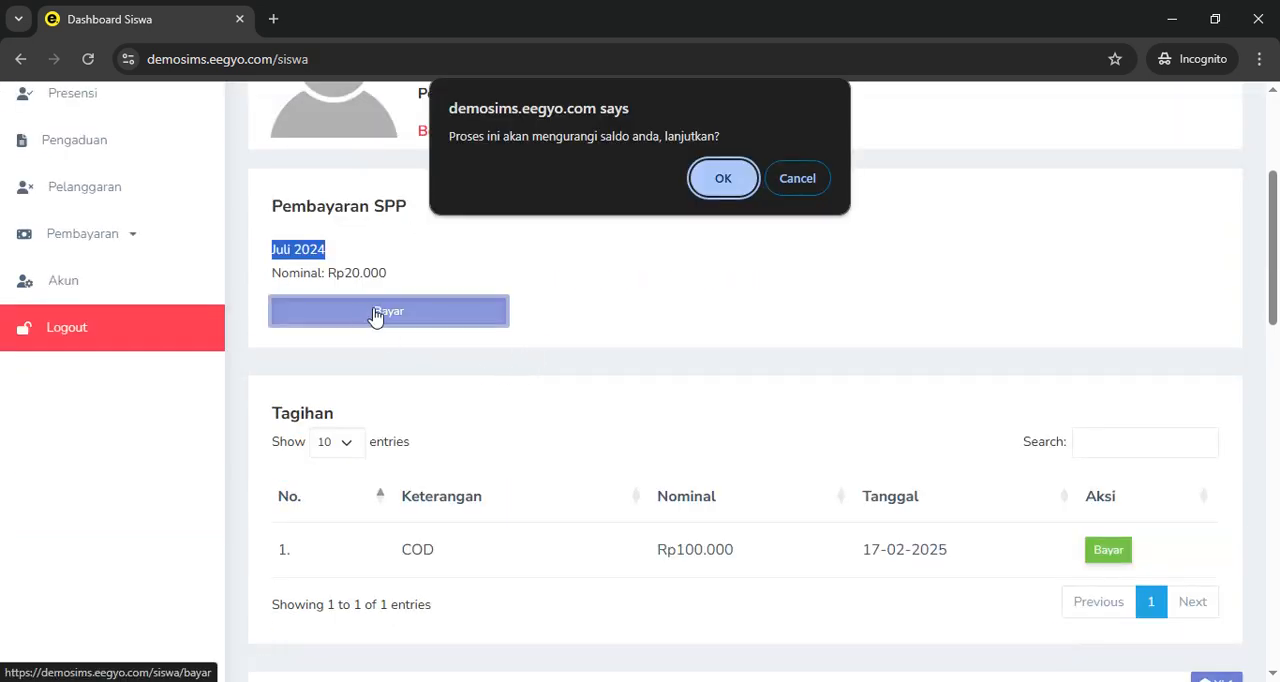
click(727, 178)
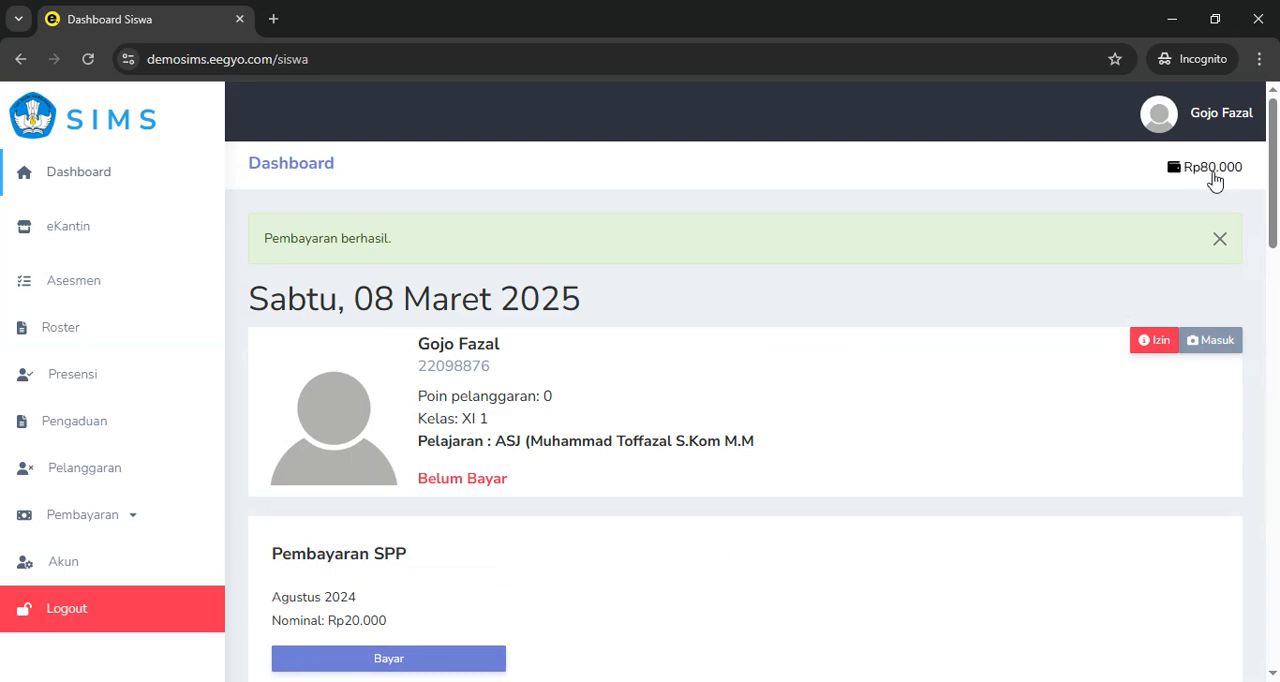
click(1219, 240)
Try to pay the Rp100.000 COD bill in the Tagihan list from the student's balance
scroll(604, 309, down, 3)
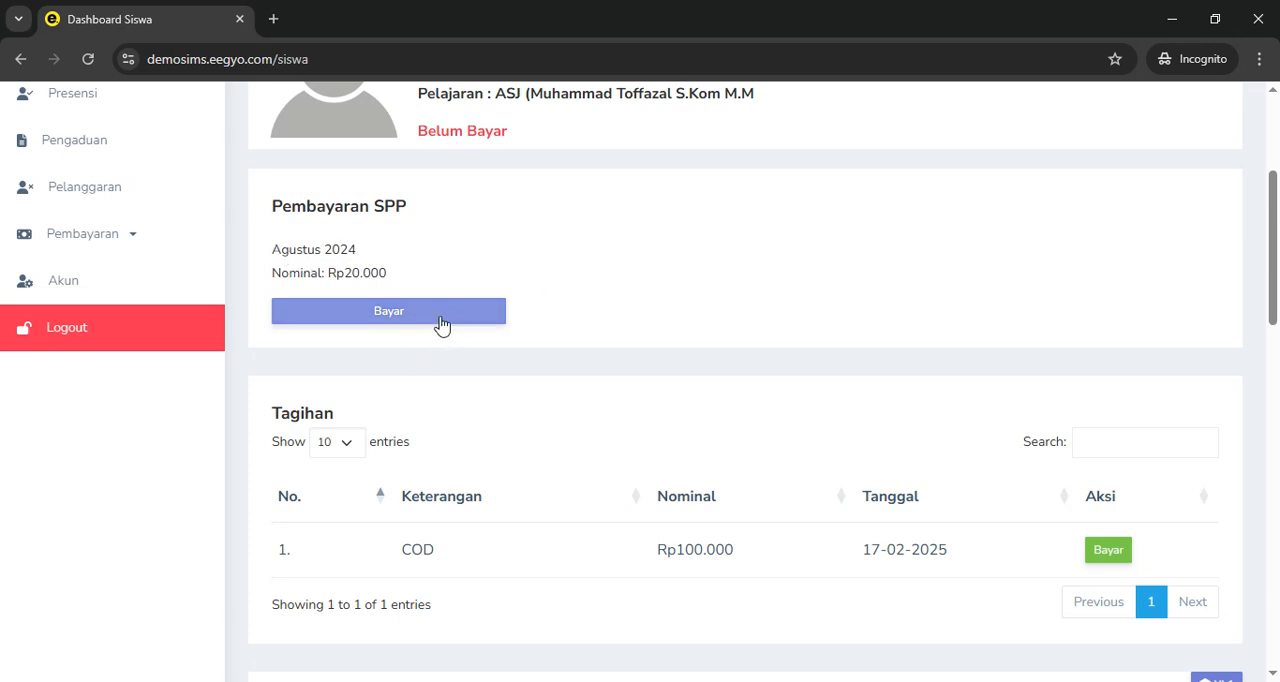
scroll(751, 391, down, 4)
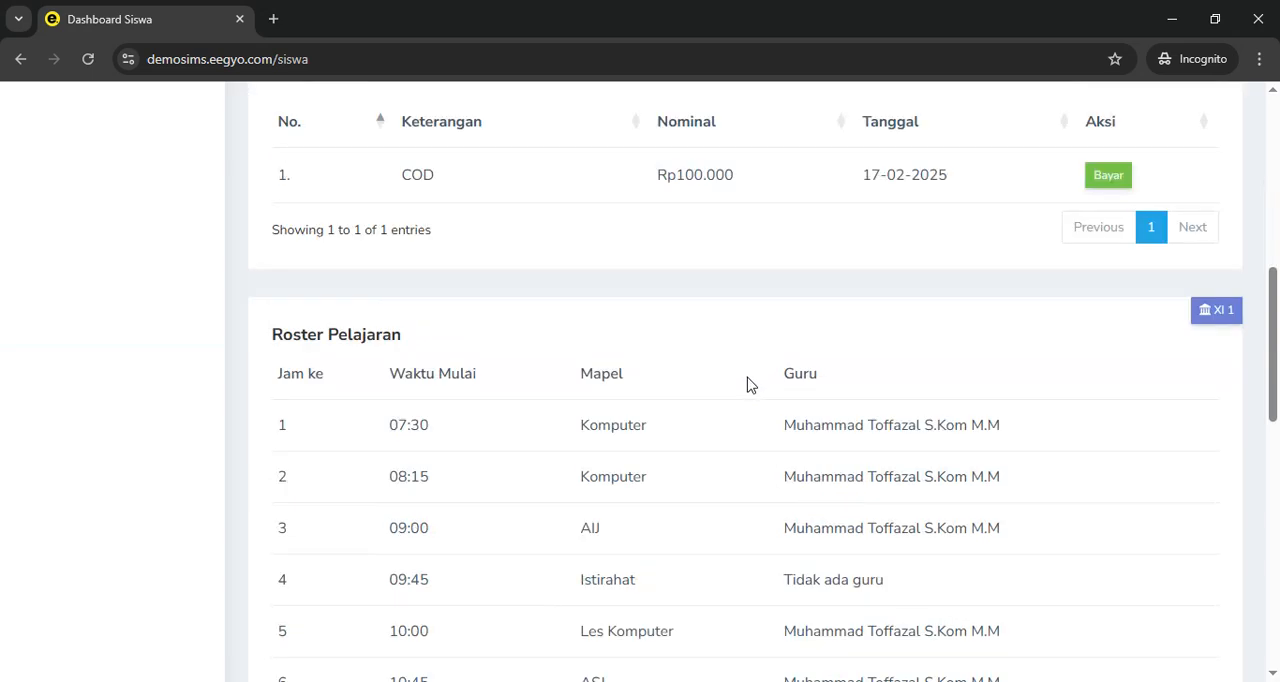
scroll(700, 395, up, 2)
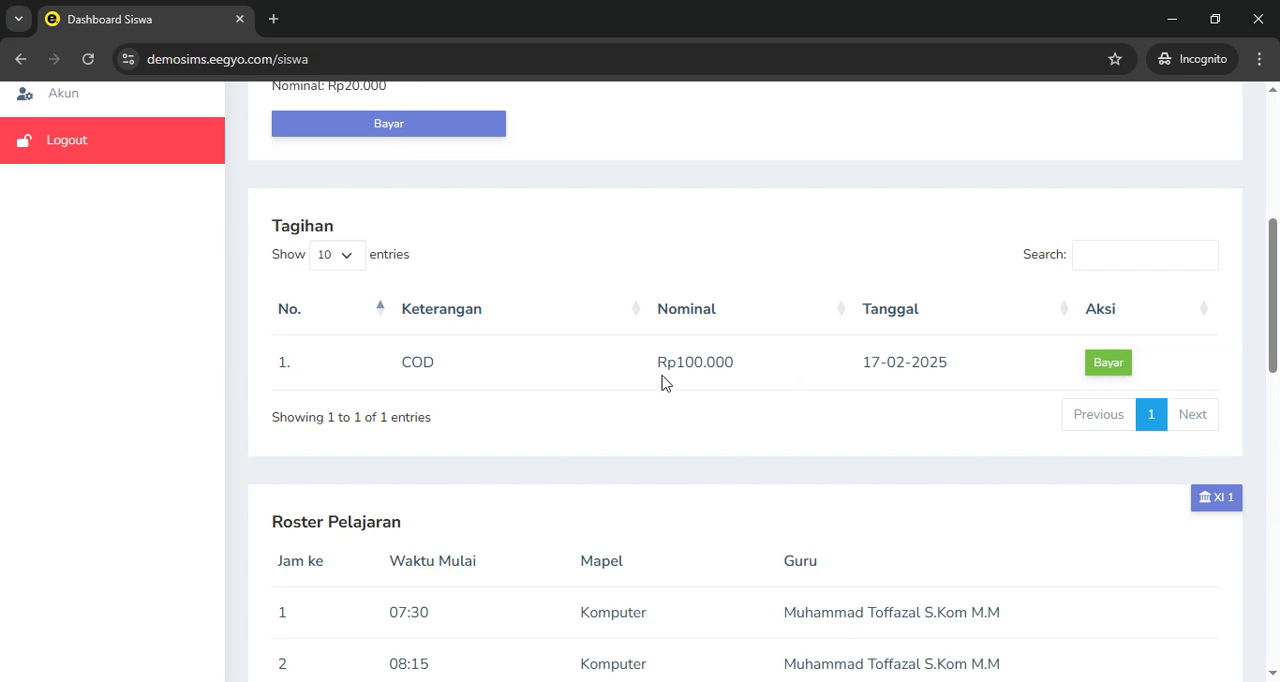
scroll(1163, 257, up, 5)
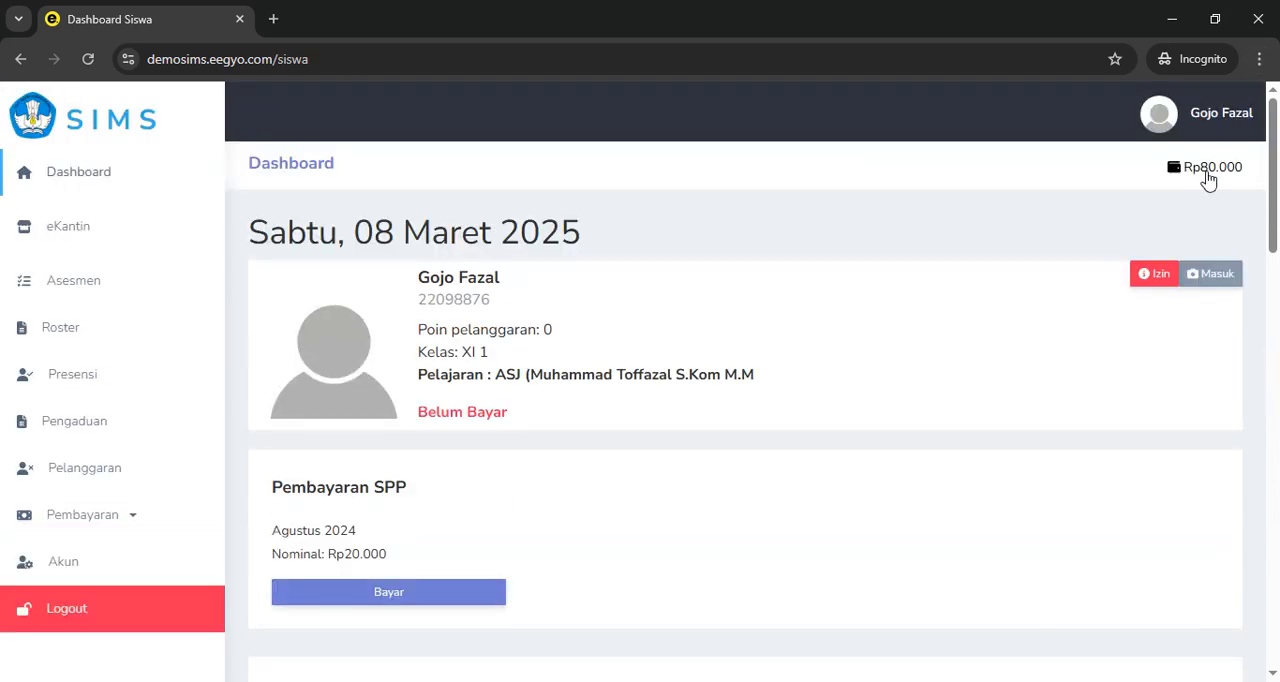
scroll(1110, 272, down, 6)
click(1110, 272)
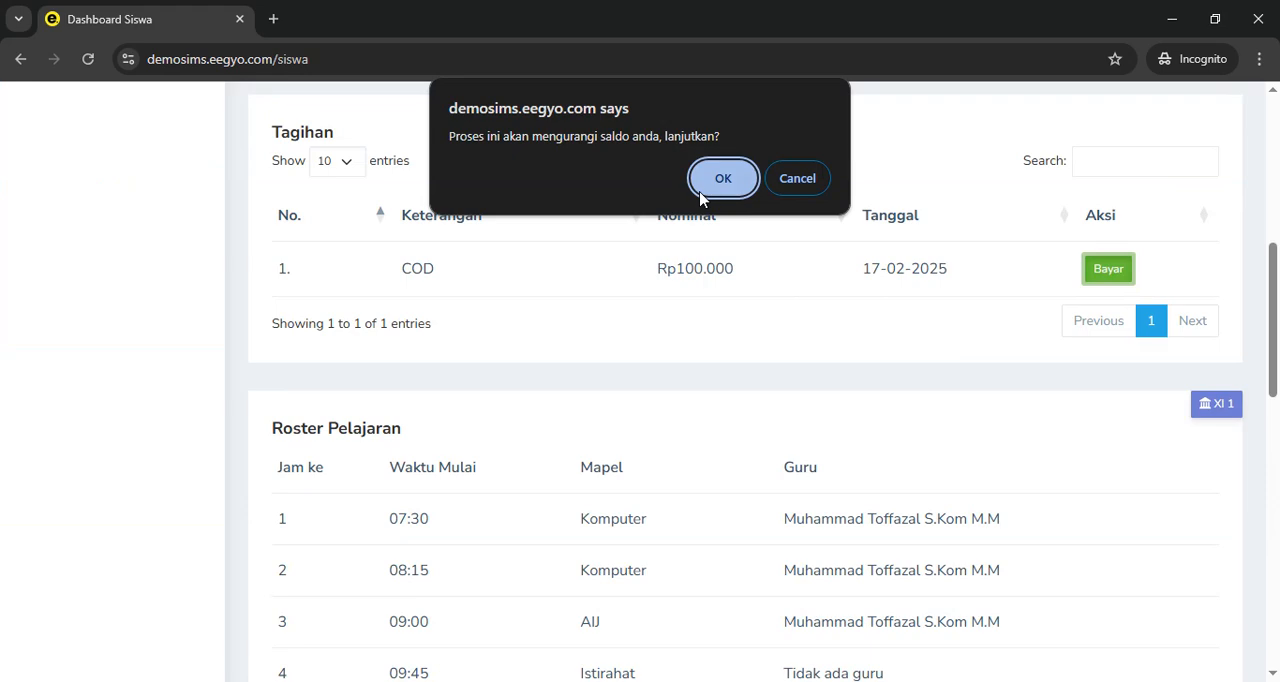
click(705, 185)
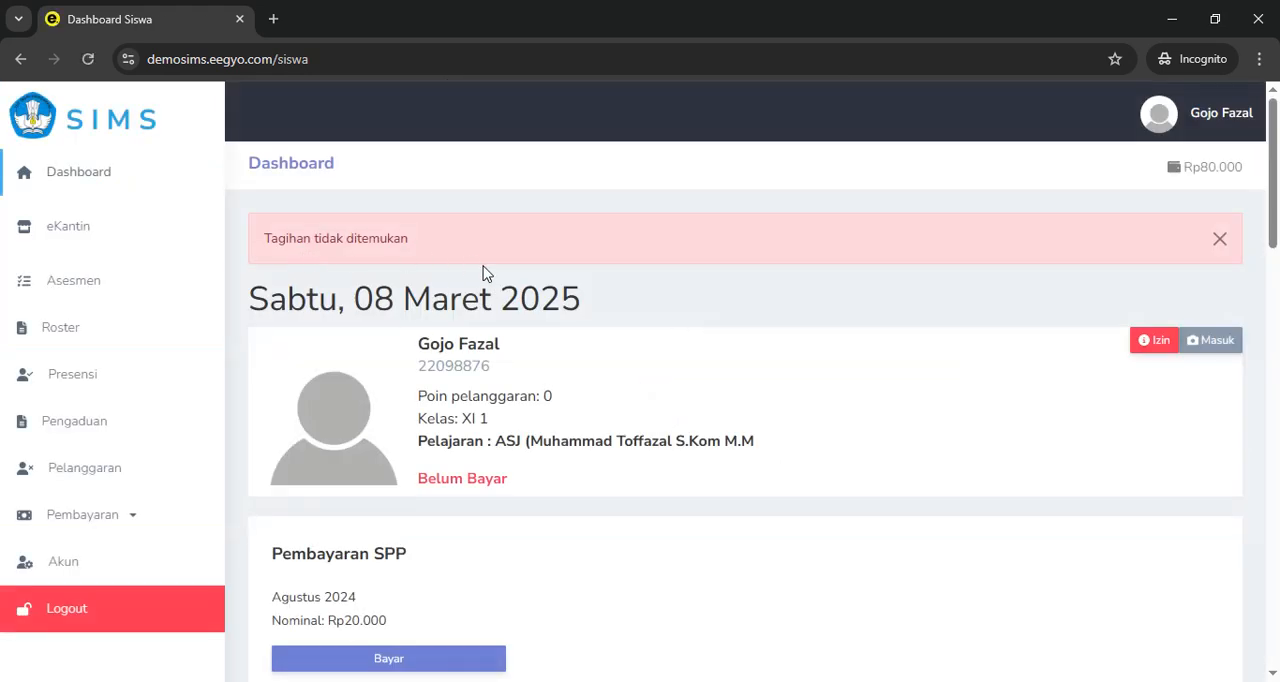
click(1220, 239)
Look over the dashboard's Pembayaran SPP and Tagihan sections once more
scroll(817, 317, down, 5)
scroll(815, 325, up, 3)
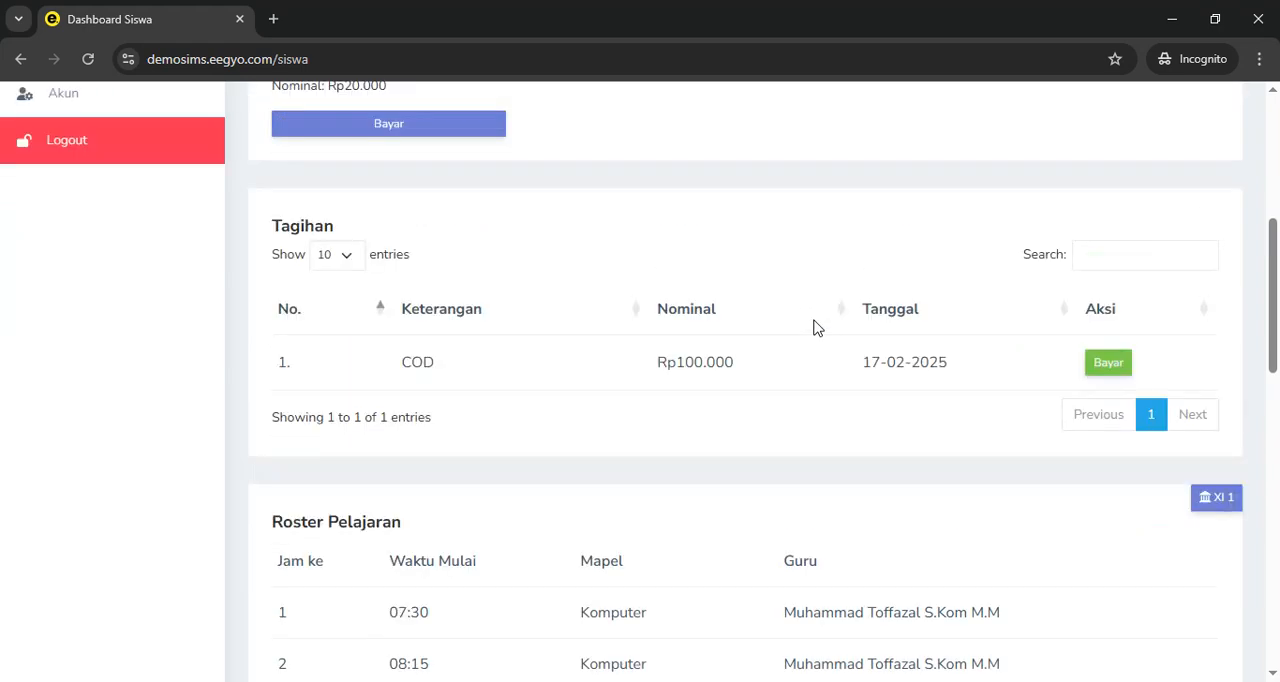
scroll(817, 328, down, 4)
scroll(817, 328, up, 3)
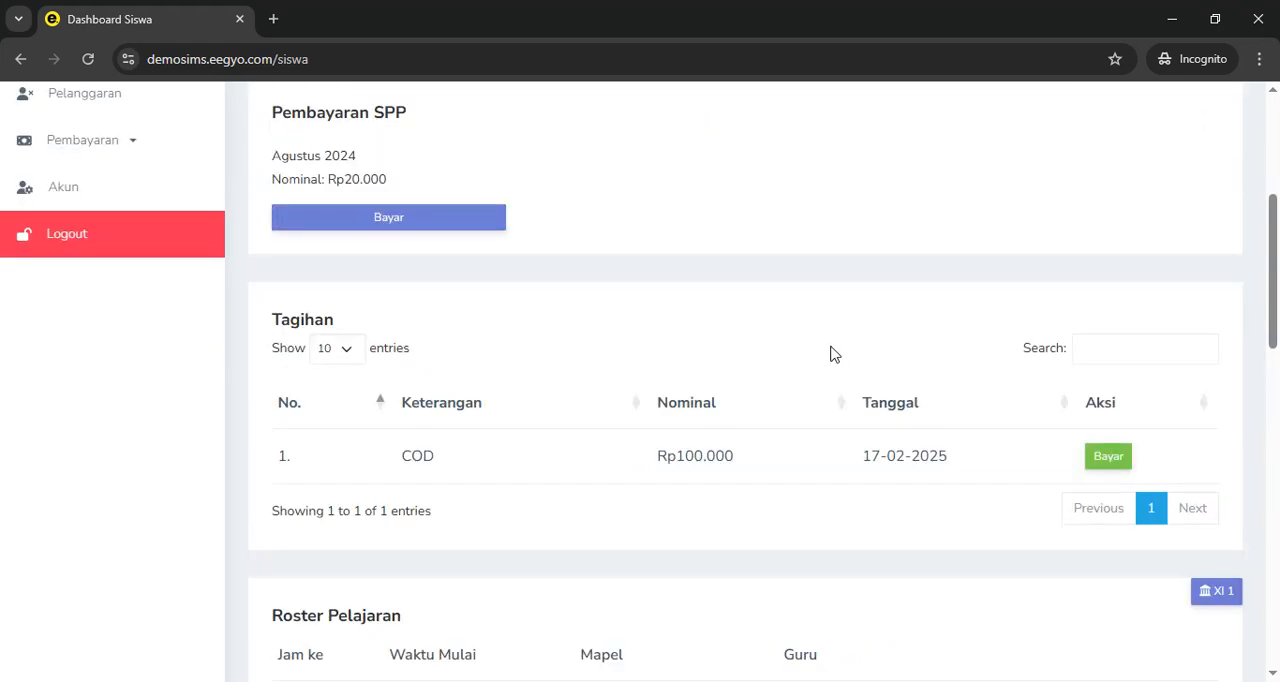
scroll(735, 364, down, 3)
scroll(735, 370, up, 10)
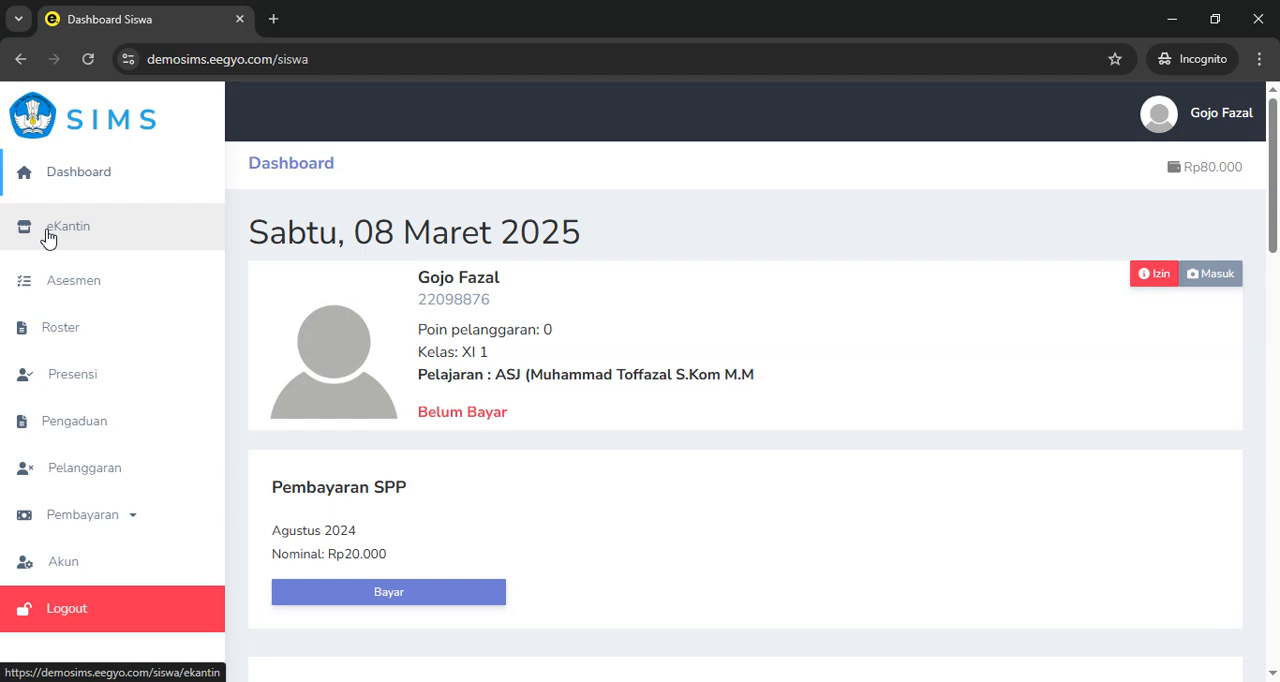
Open the student's eKantin page, filter the products by the name "mie", and reset the filter
click(48, 234)
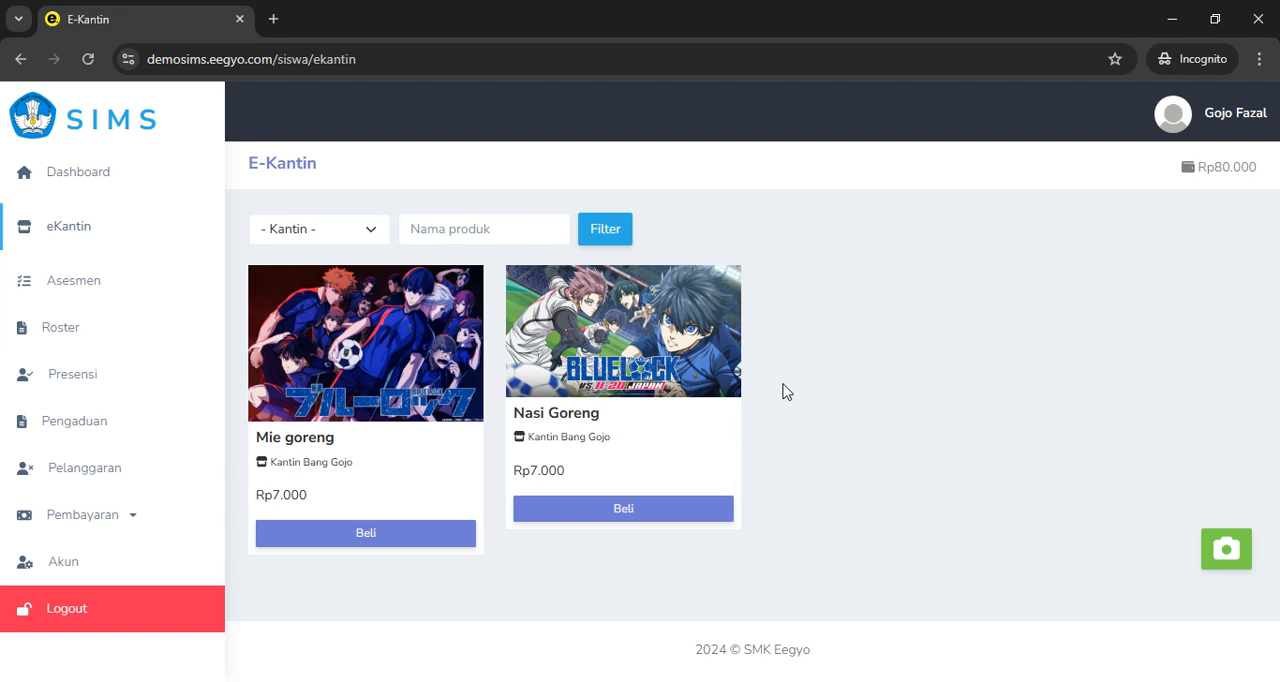
click(320, 240)
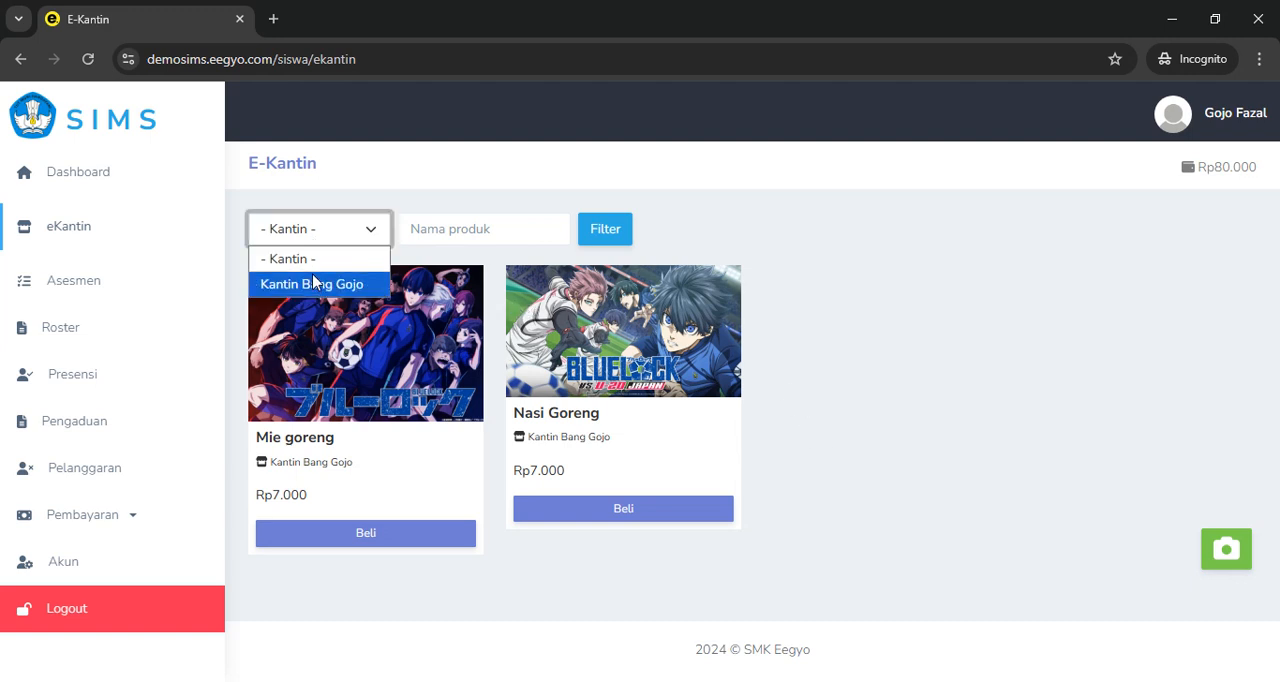
click(352, 240)
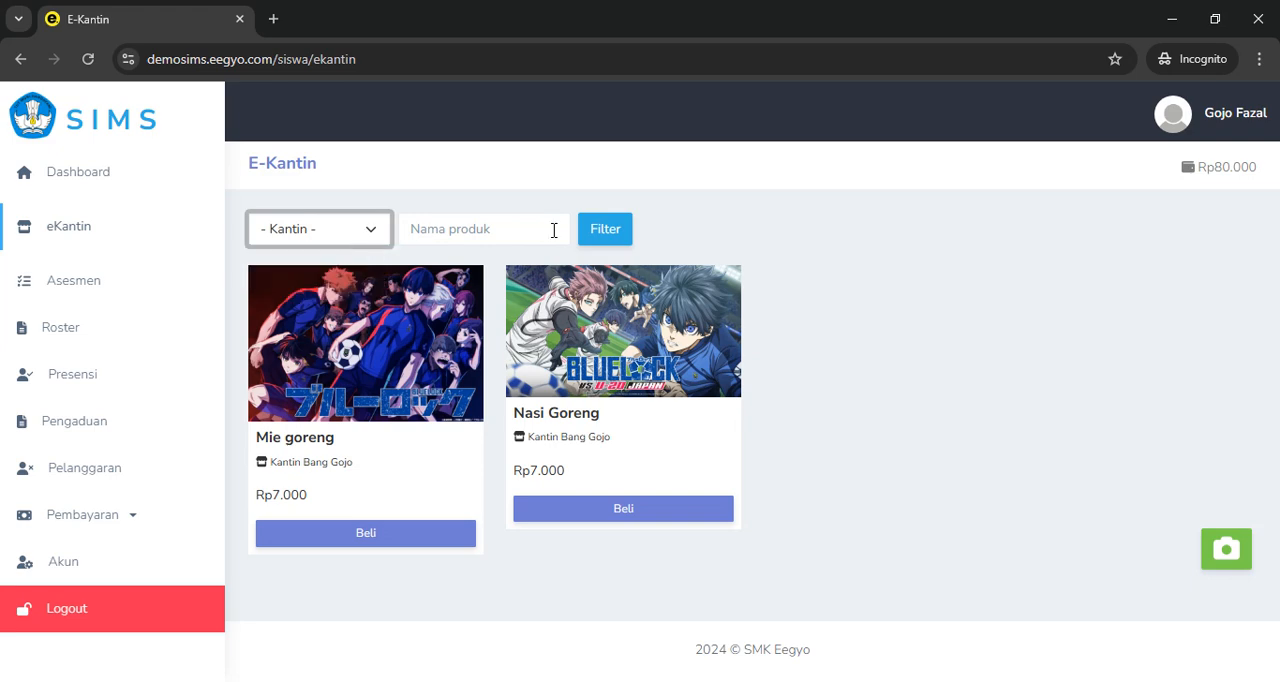
click(420, 233)
text(mie)
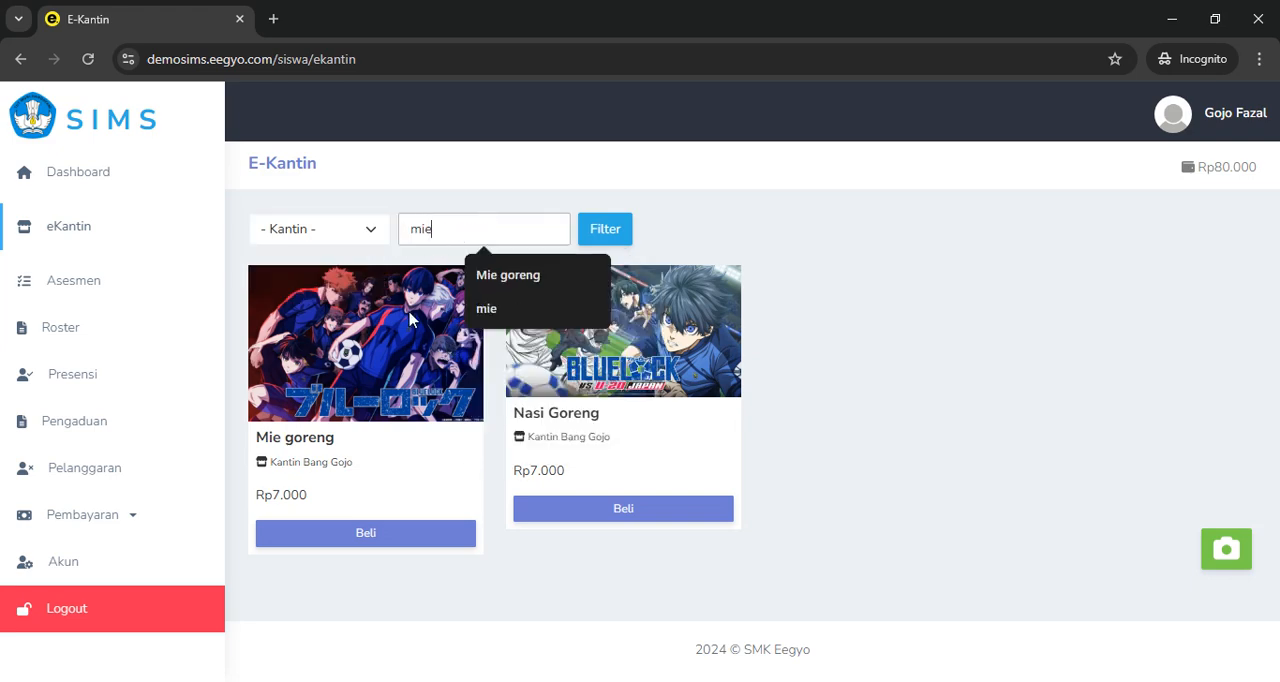
key(Return)
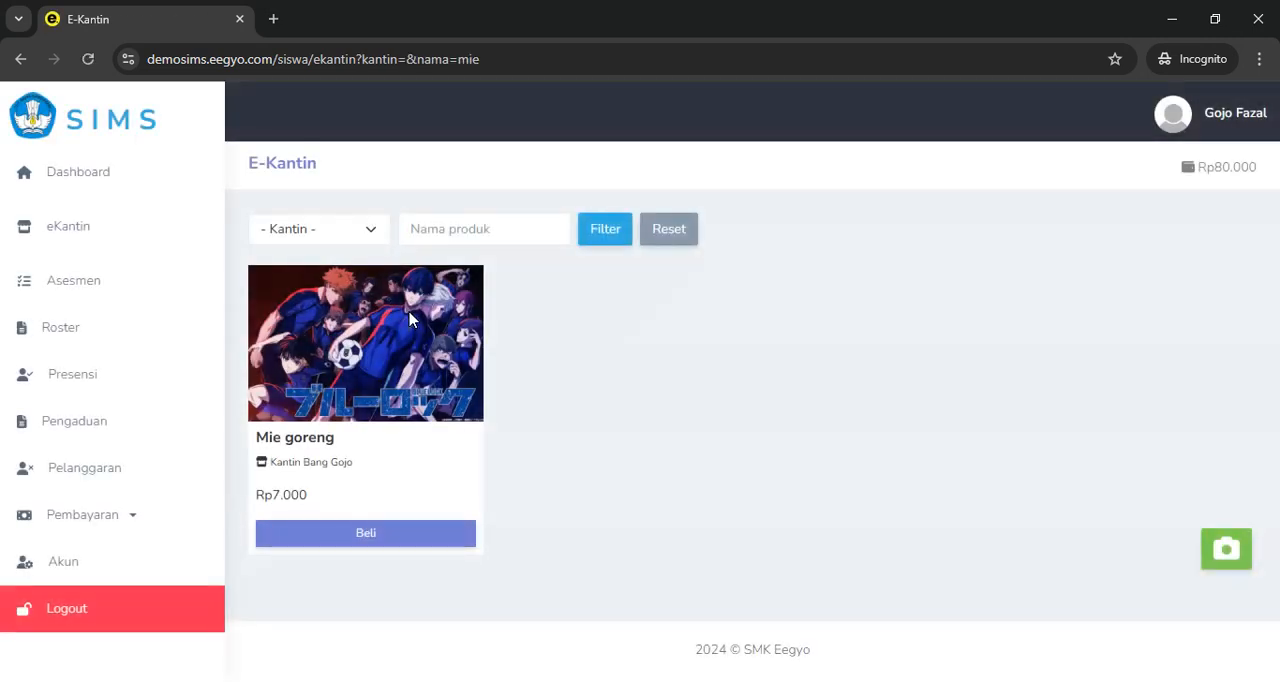
click(666, 238)
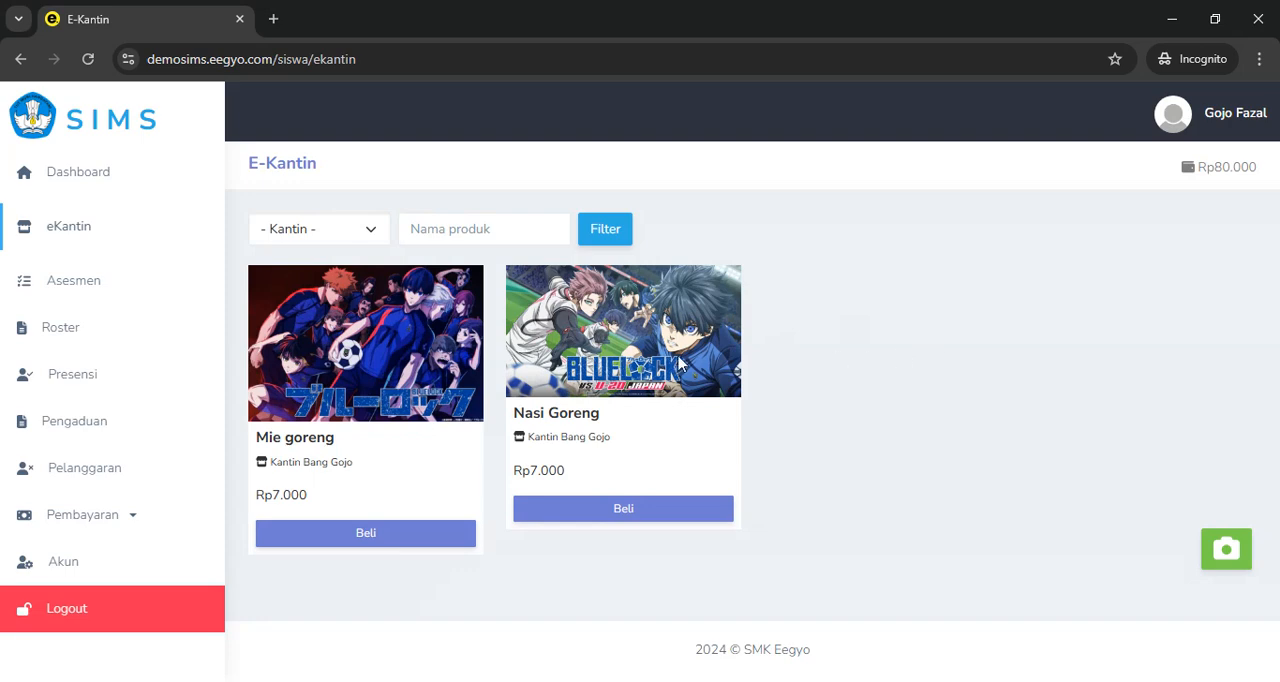
Buy Mie goreng with a quantity of 2 from the canteen and dismiss the purchase notice
click(362, 533)
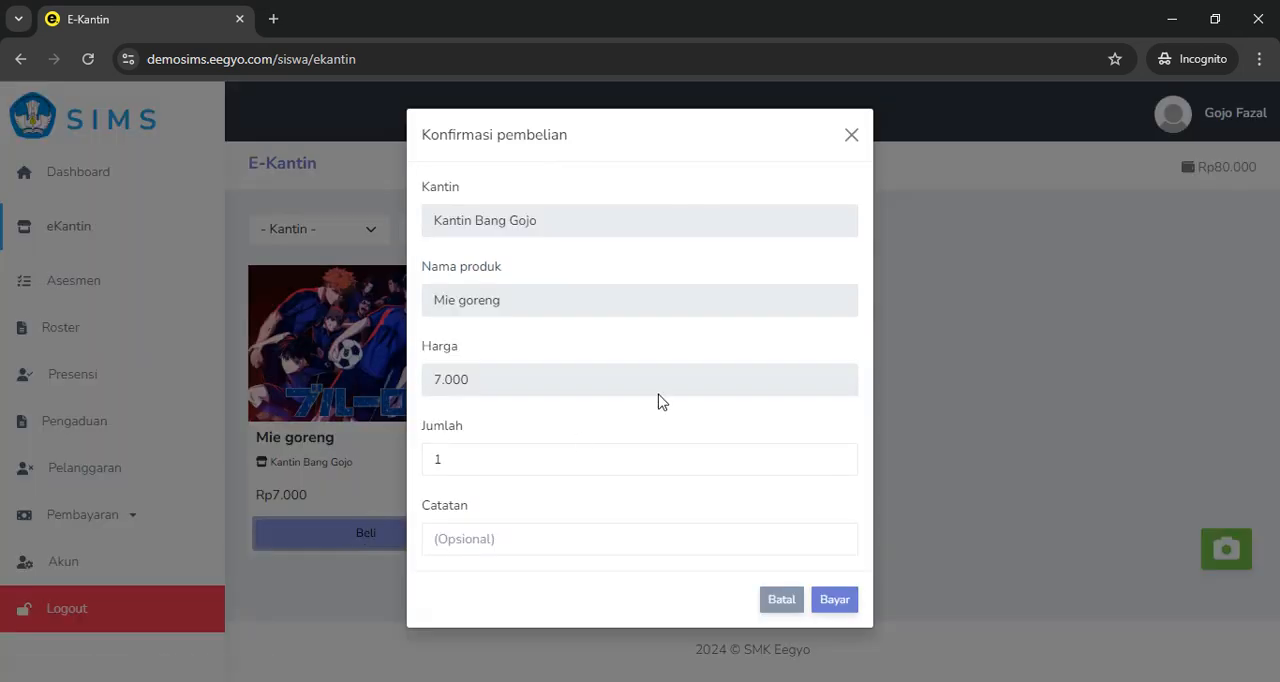
click(488, 472)
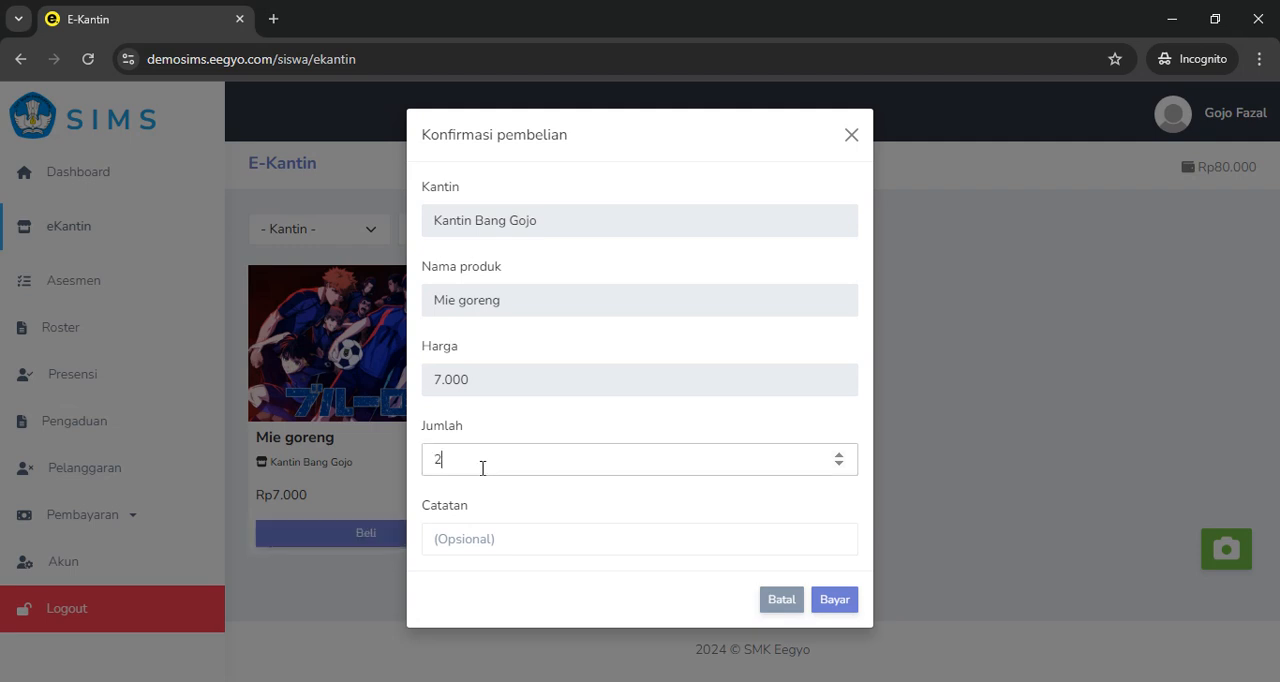
click(483, 530)
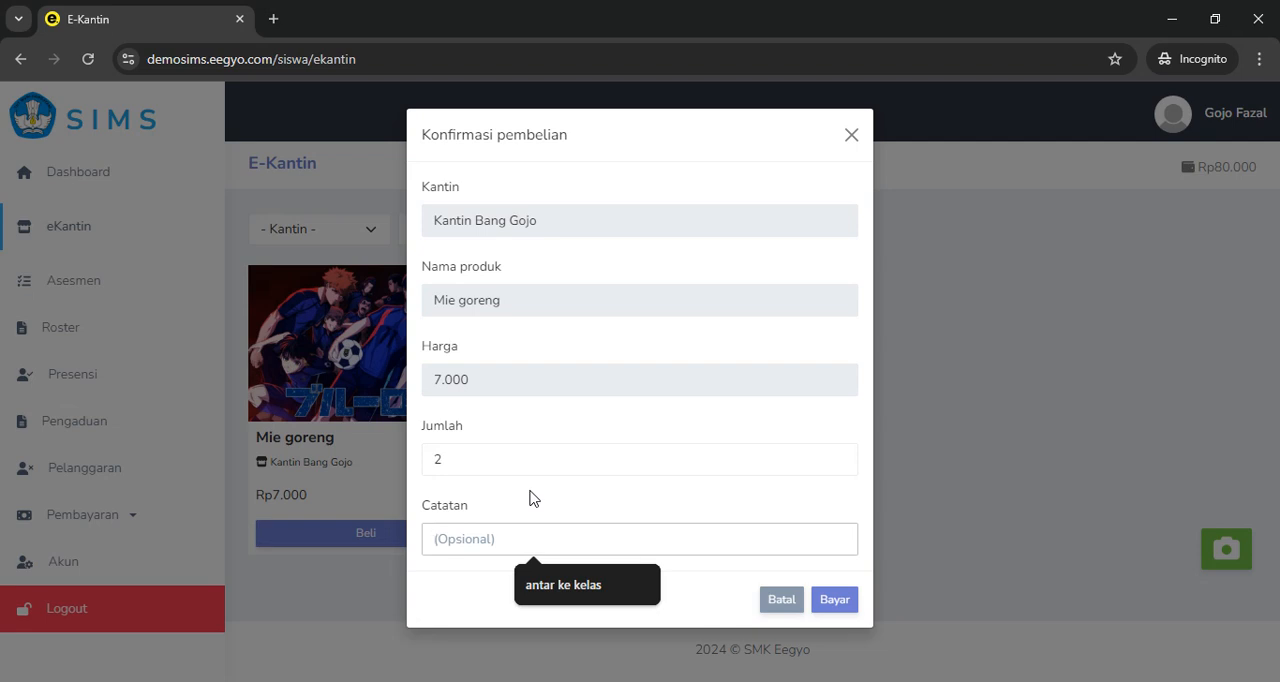
text(ped)
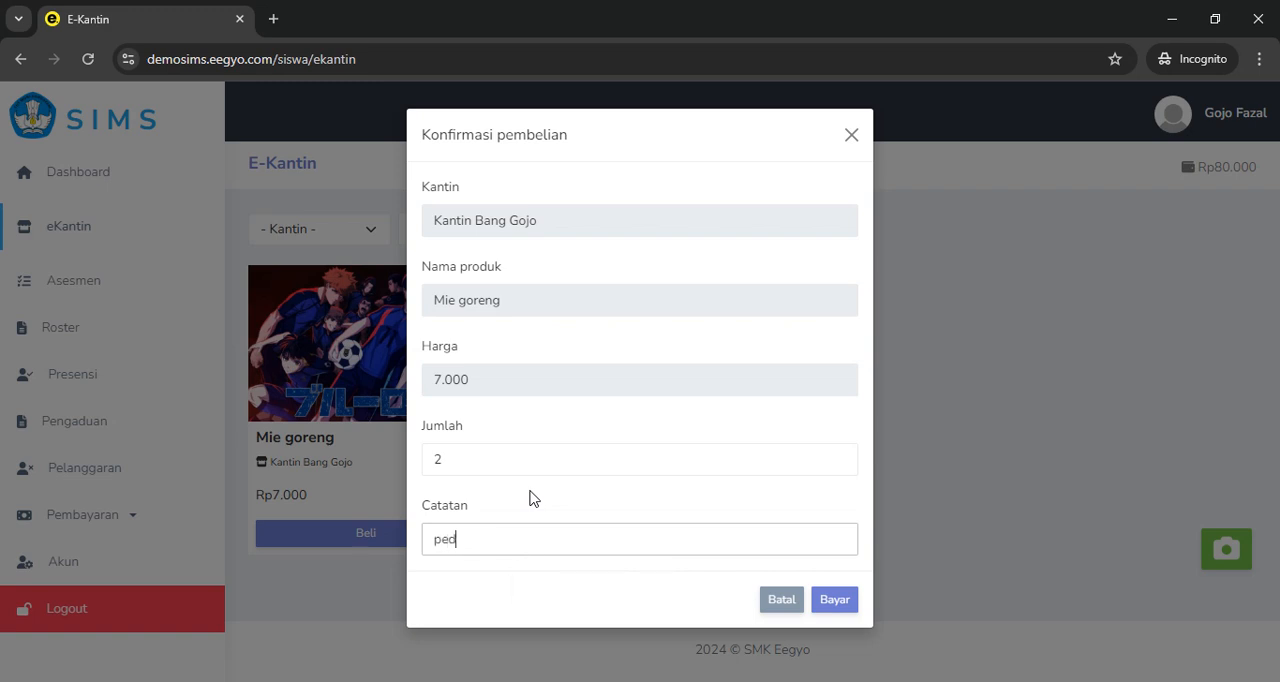
key(BackSpace)
key(BackSpace)
click(836, 602)
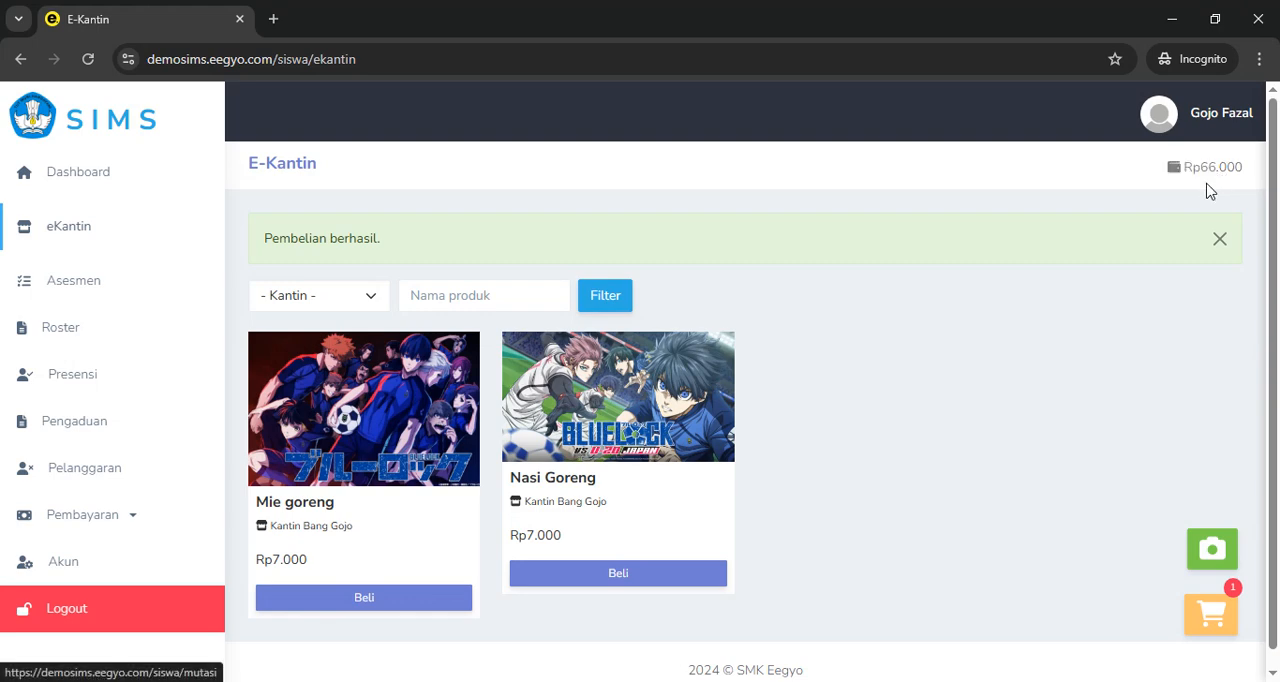
click(1219, 240)
Switch to the canteen account's window and examine the Pesanan and Diproses lists on its dashboard
key(alt+Tab)
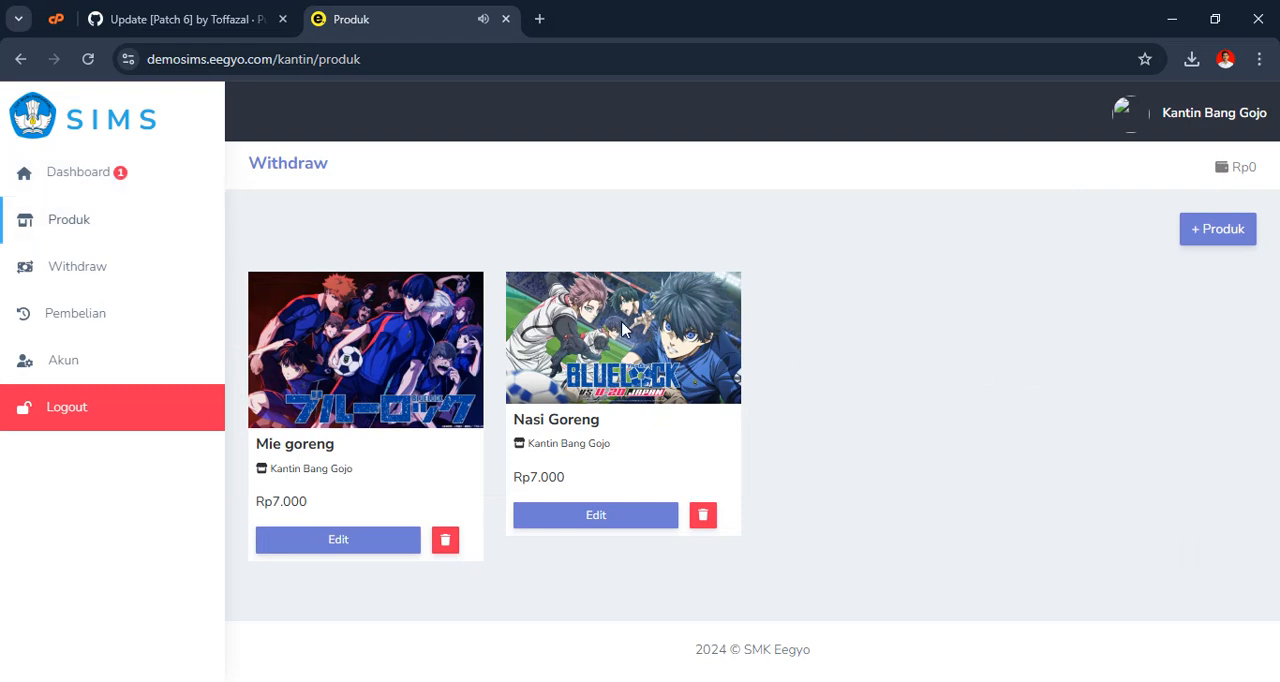
click(108, 180)
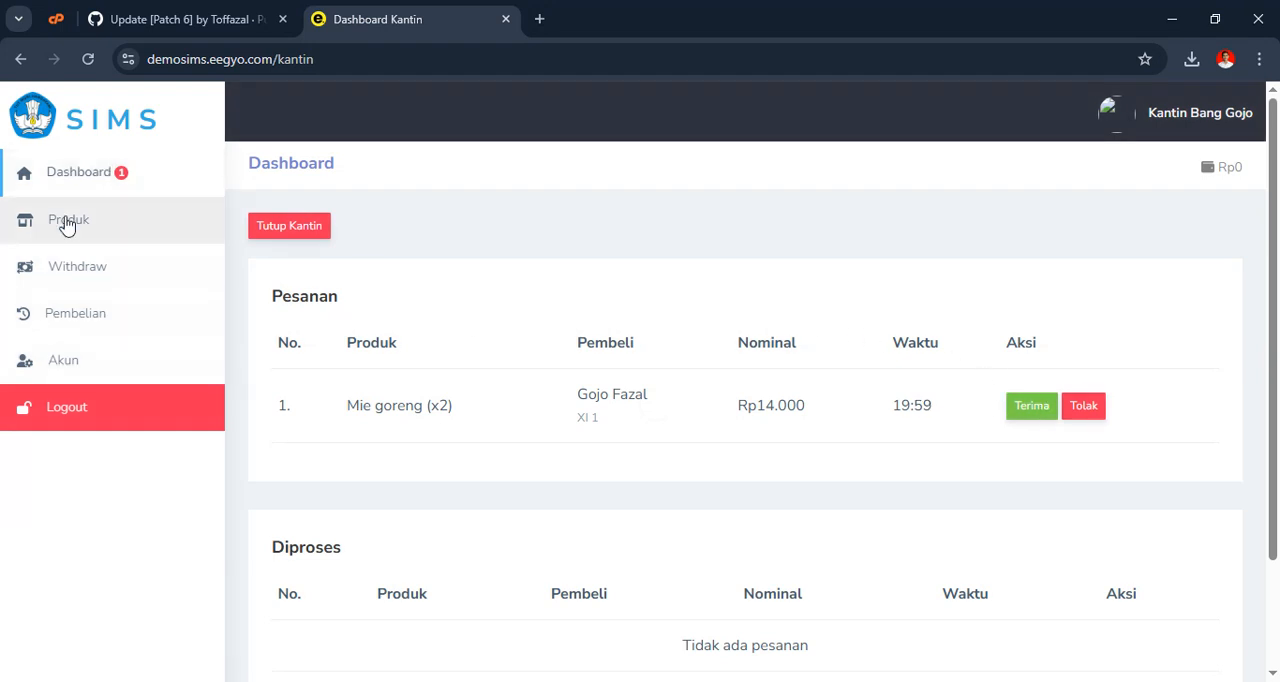
scroll(780, 374, down, 2)
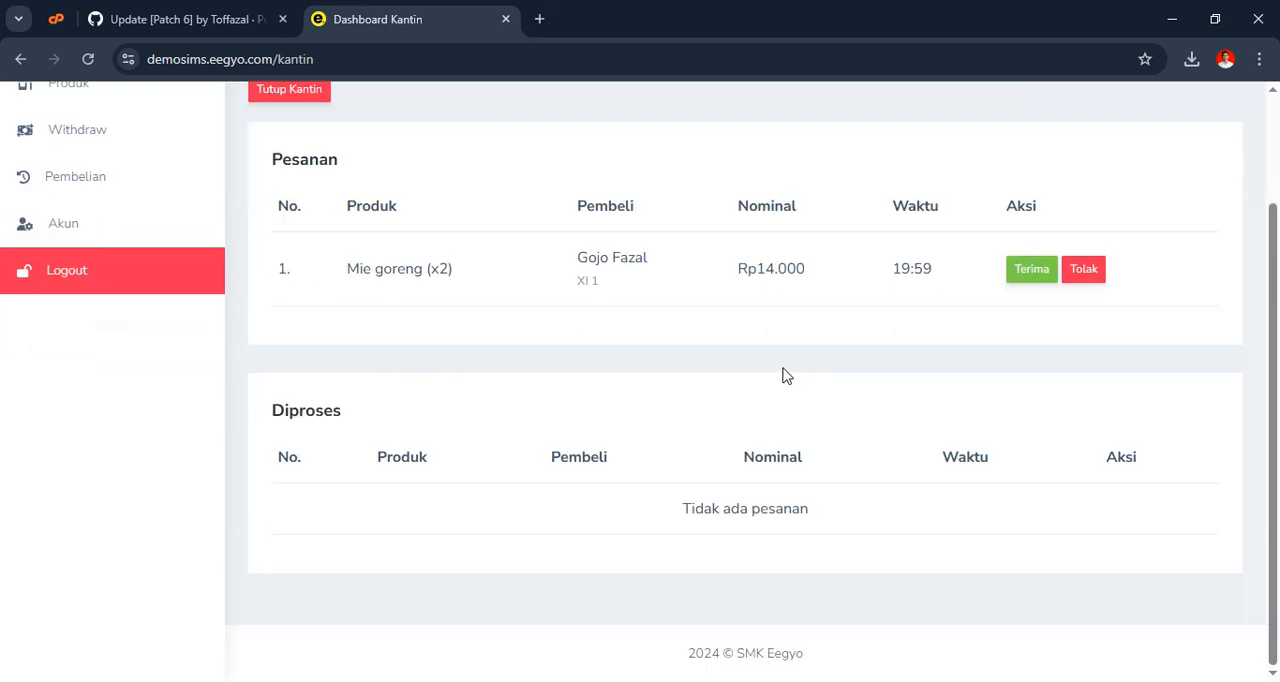
scroll(780, 374, up, 2)
Return to the student's incognito window and buy one Nasi Goreng
key(alt+Tab)
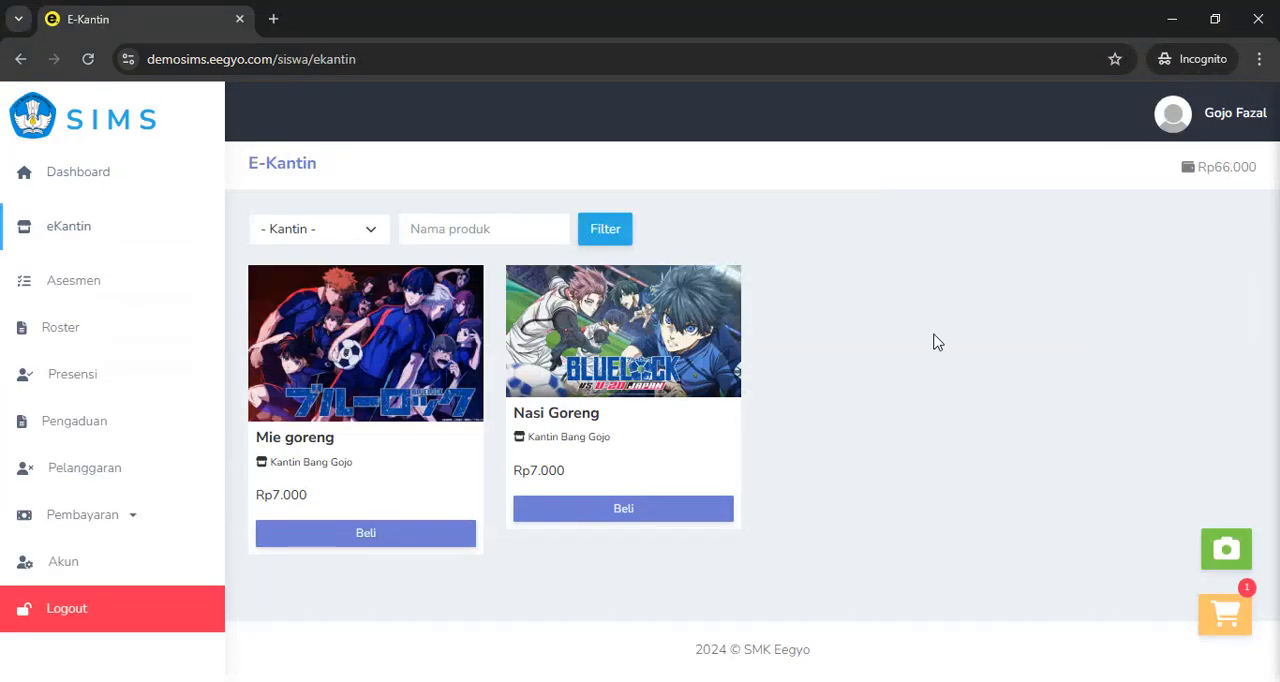
click(660, 512)
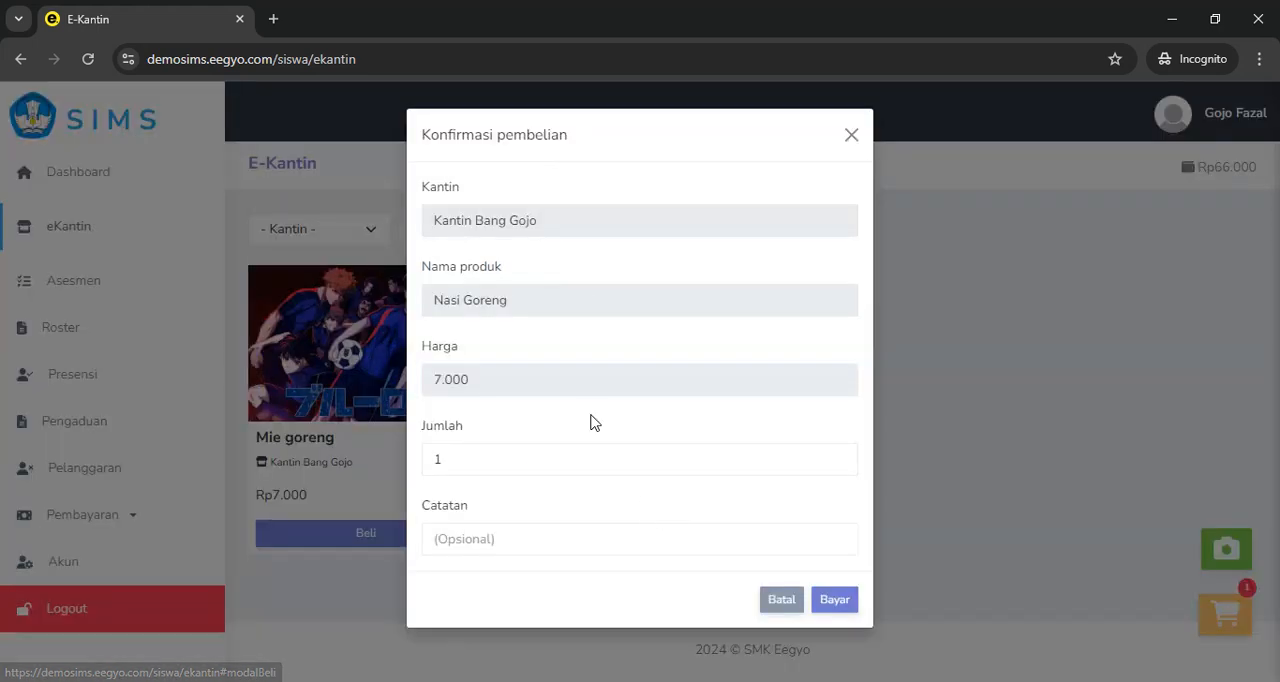
click(845, 601)
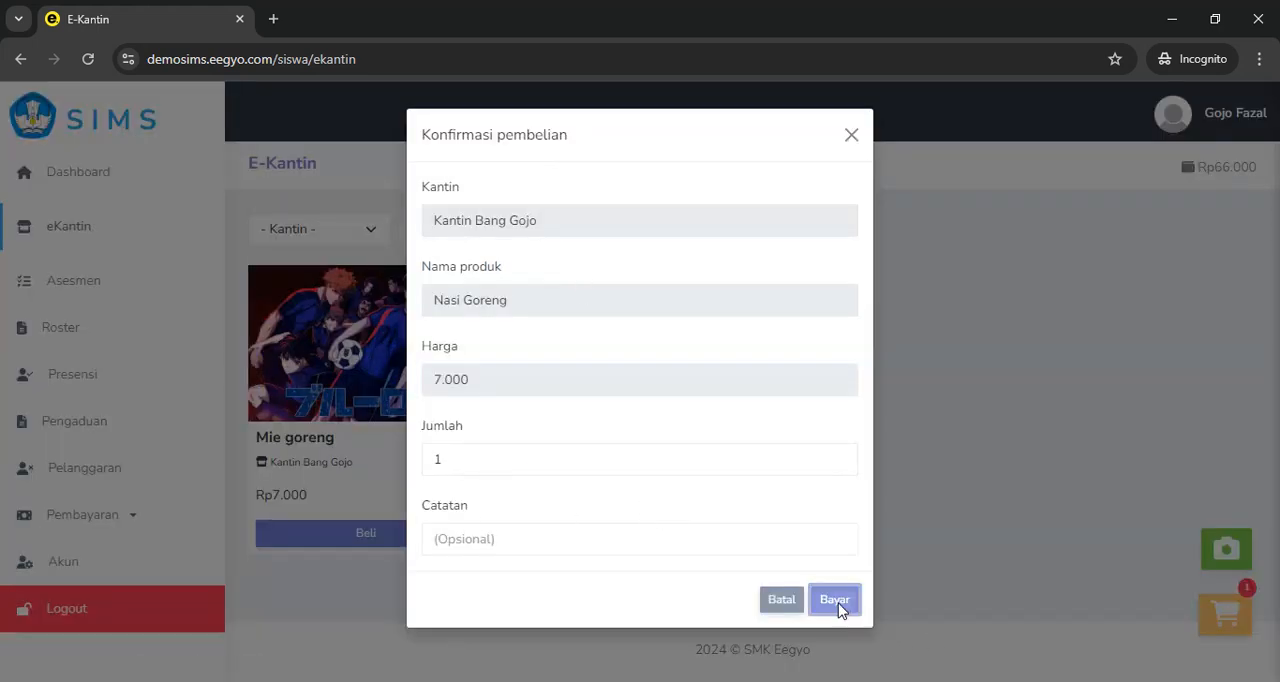
Compare the orders on the canteen dashboard with the student's Pesanan Saya list, ending back in the canteen window
key(alt+Tab)
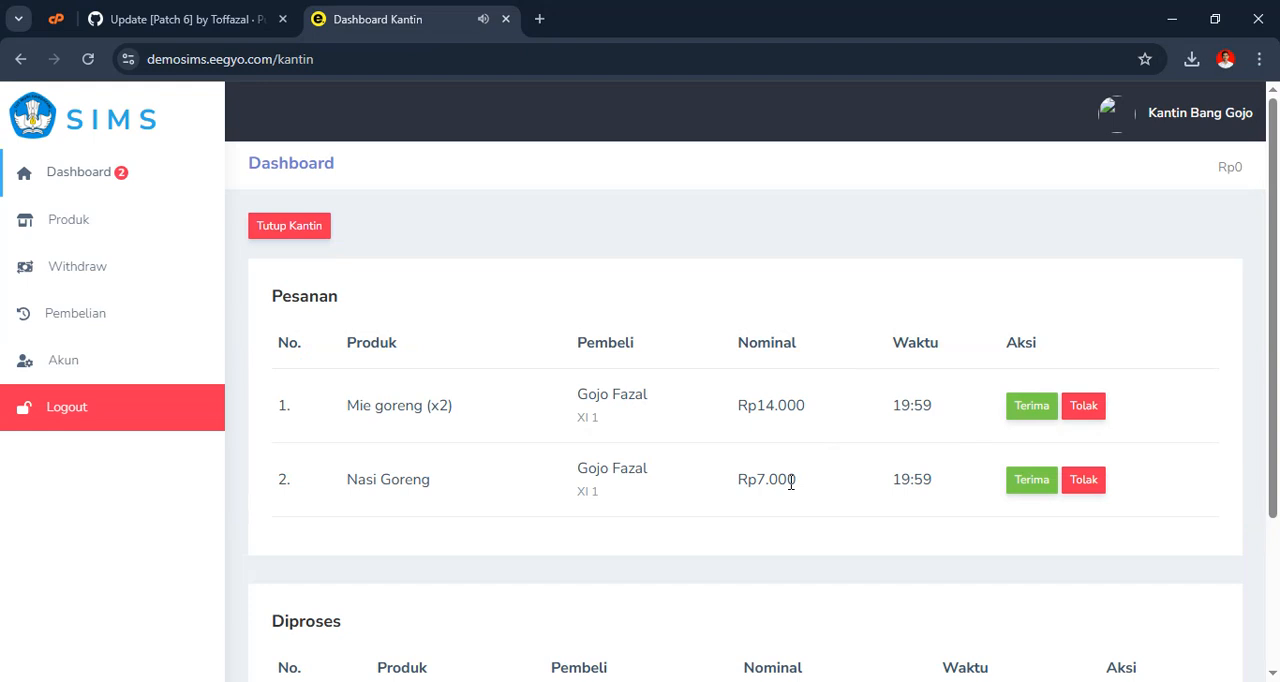
key(alt+Tab)
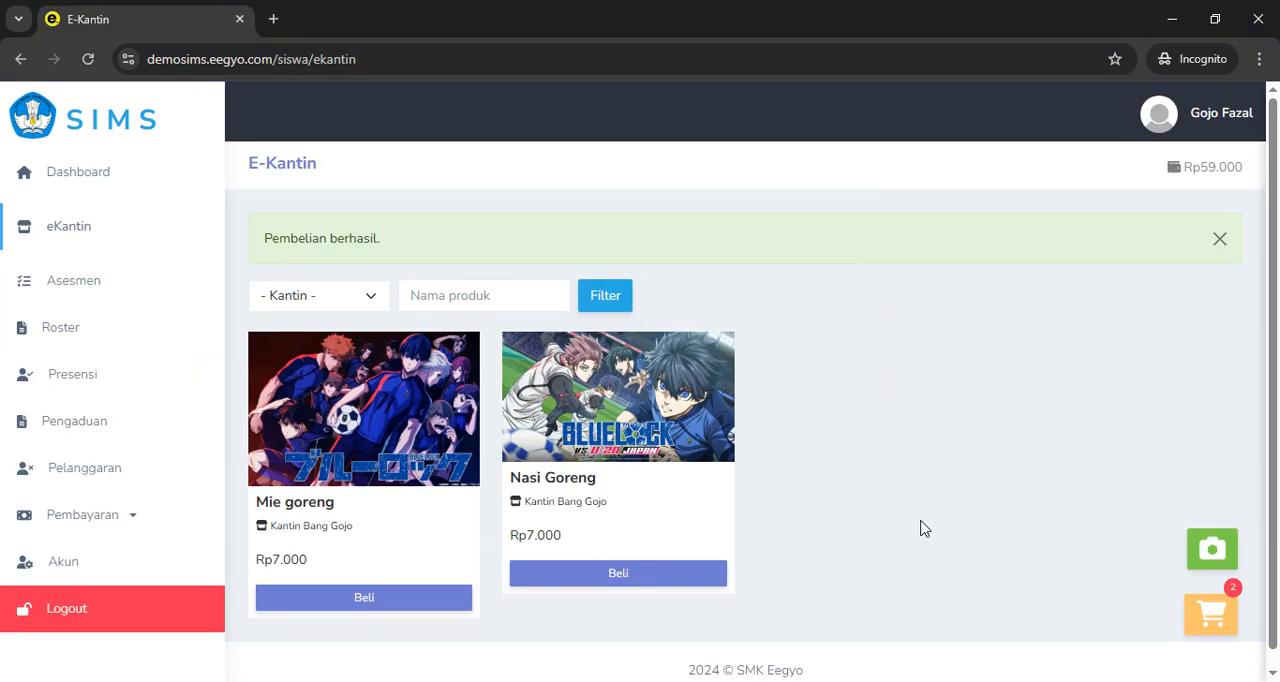
click(1207, 626)
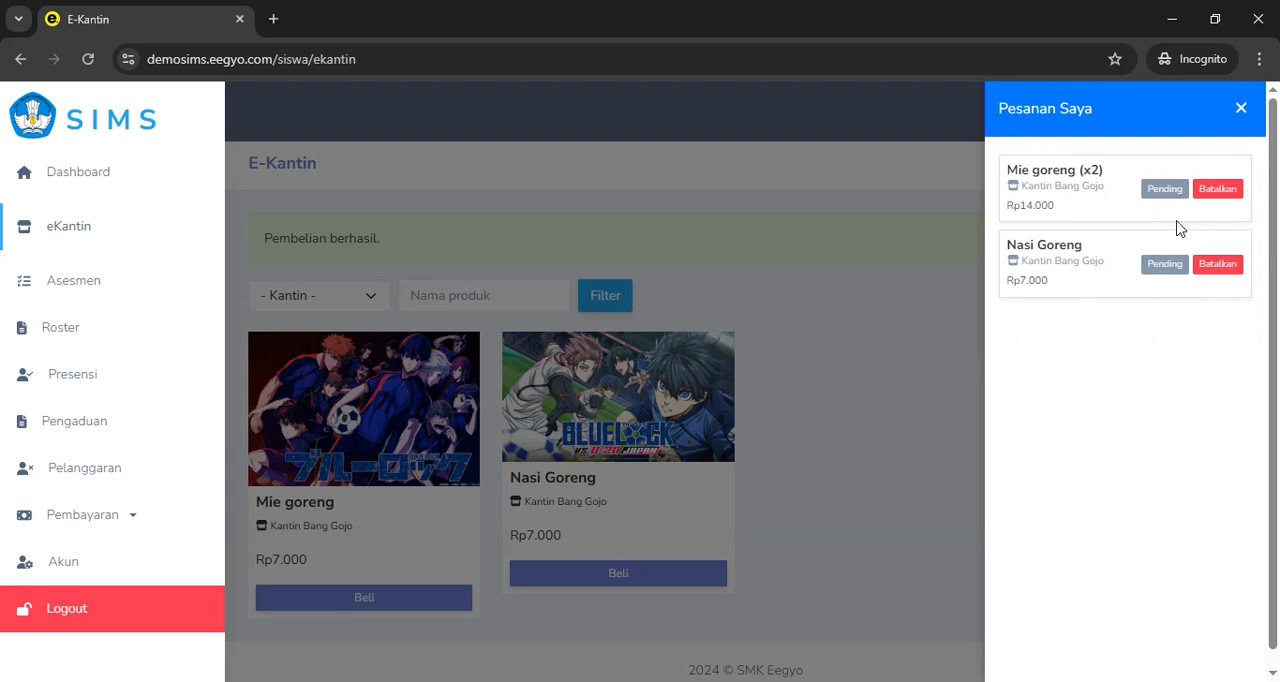
key(alt+Tab)
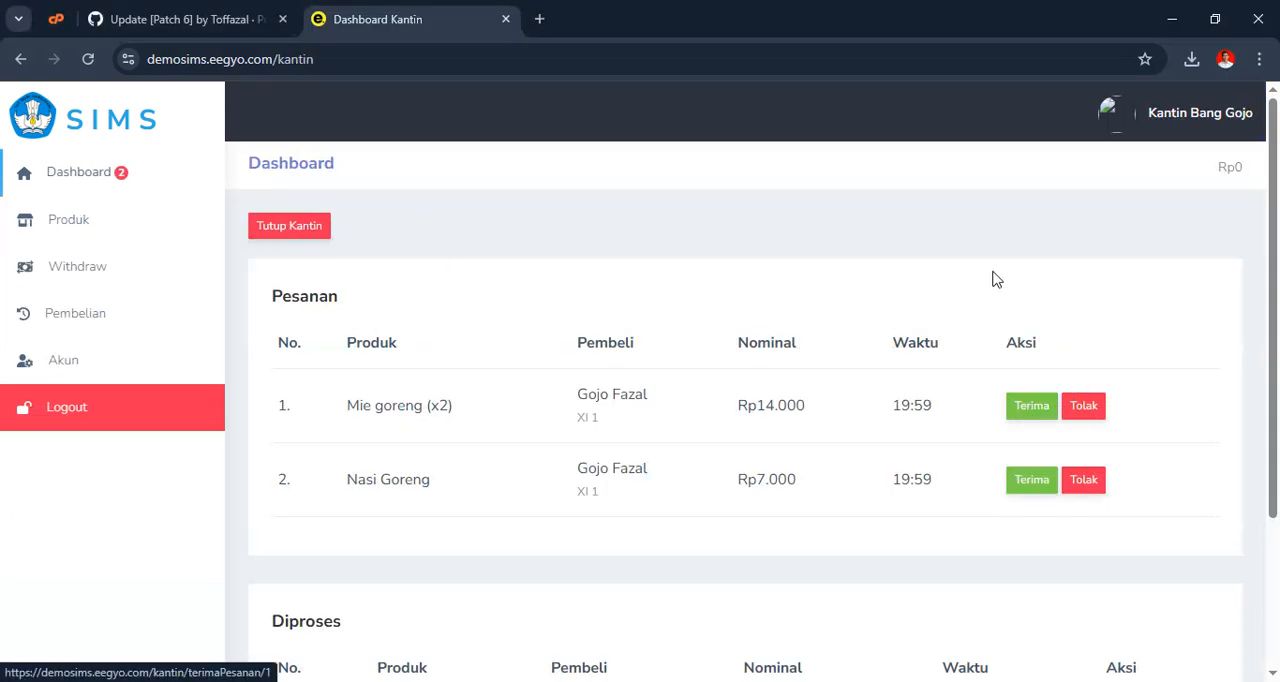
Examine the pending orders and their Terima and Tolak options on the canteen dashboard, and close the student's Pesanan Saya list
scroll(996, 284, down, 3)
scroll(1037, 392, up, 3)
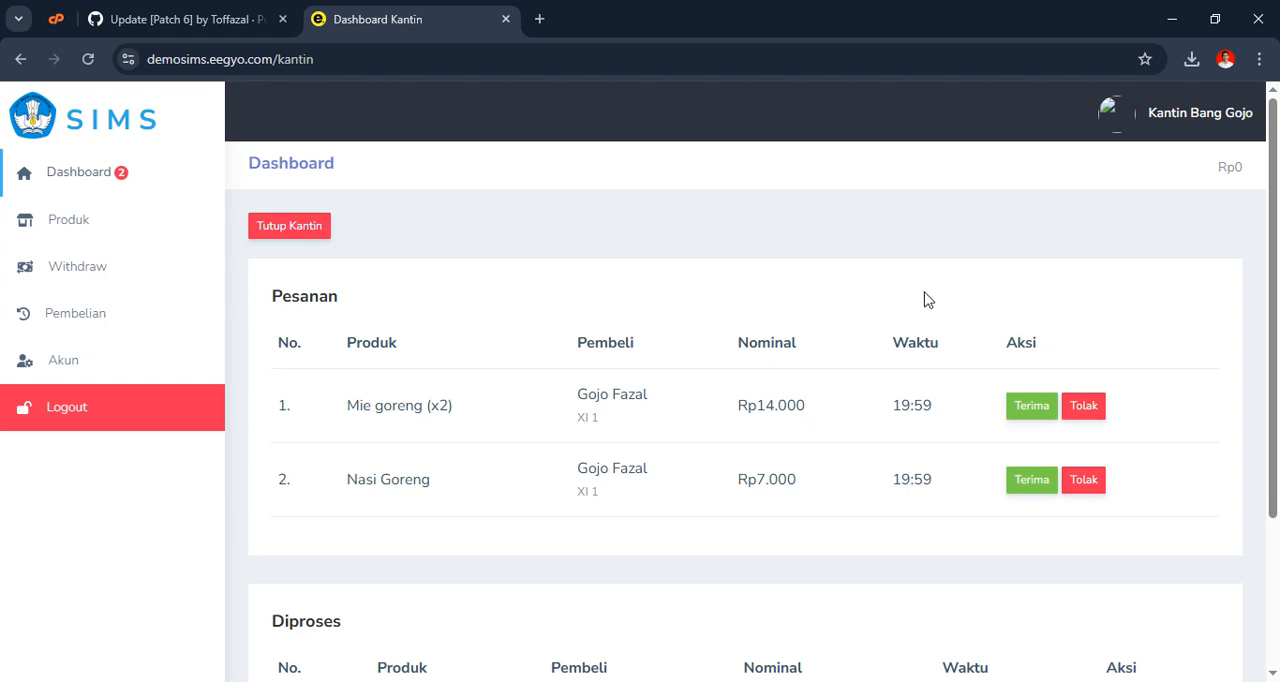
scroll(925, 300, down, 2)
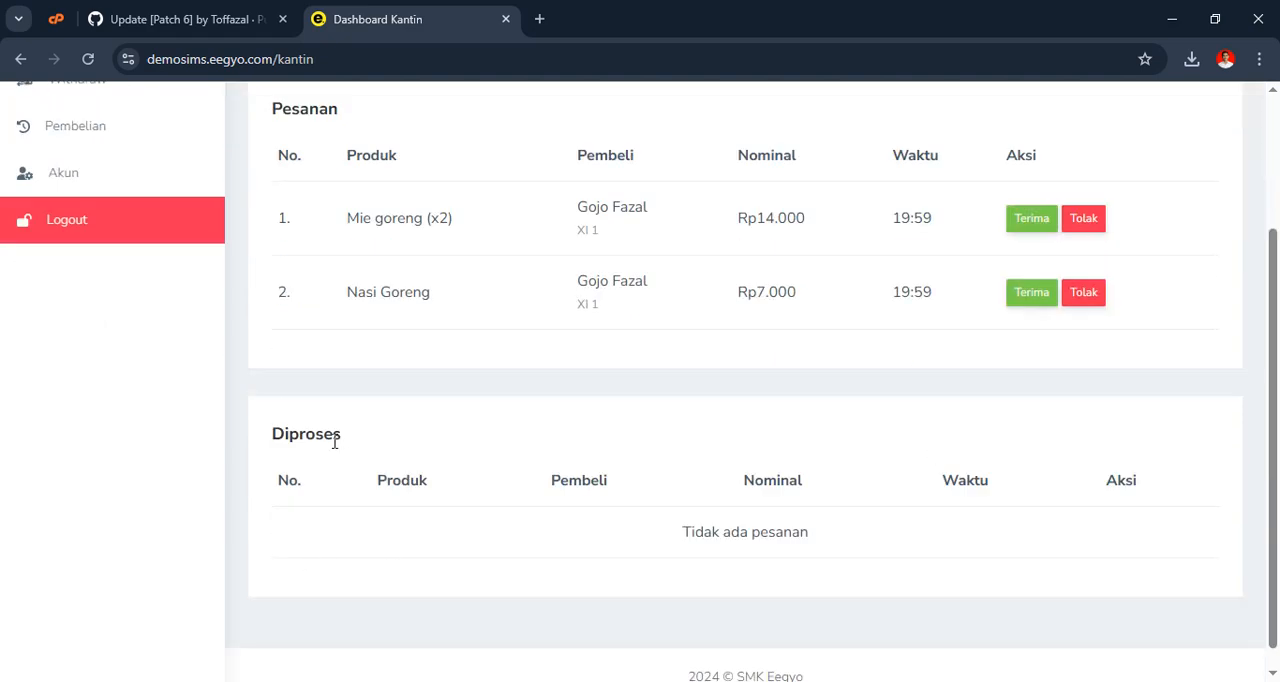
click(1084, 222)
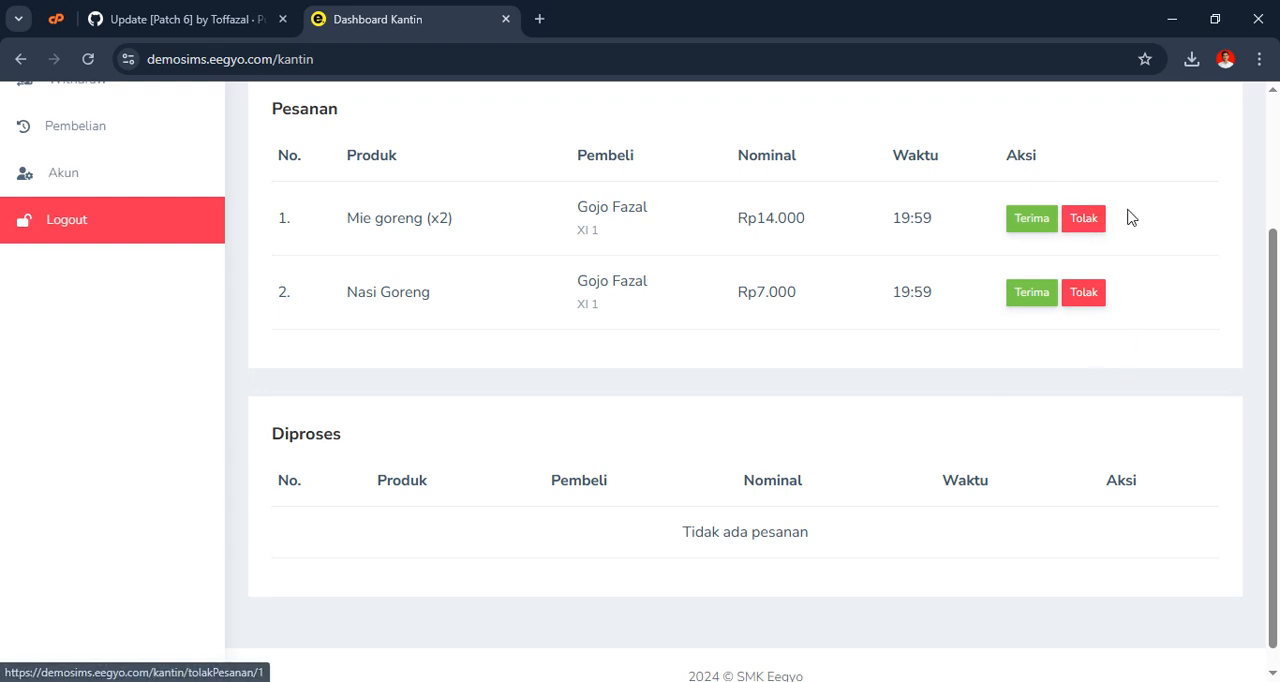
key(alt+Tab)
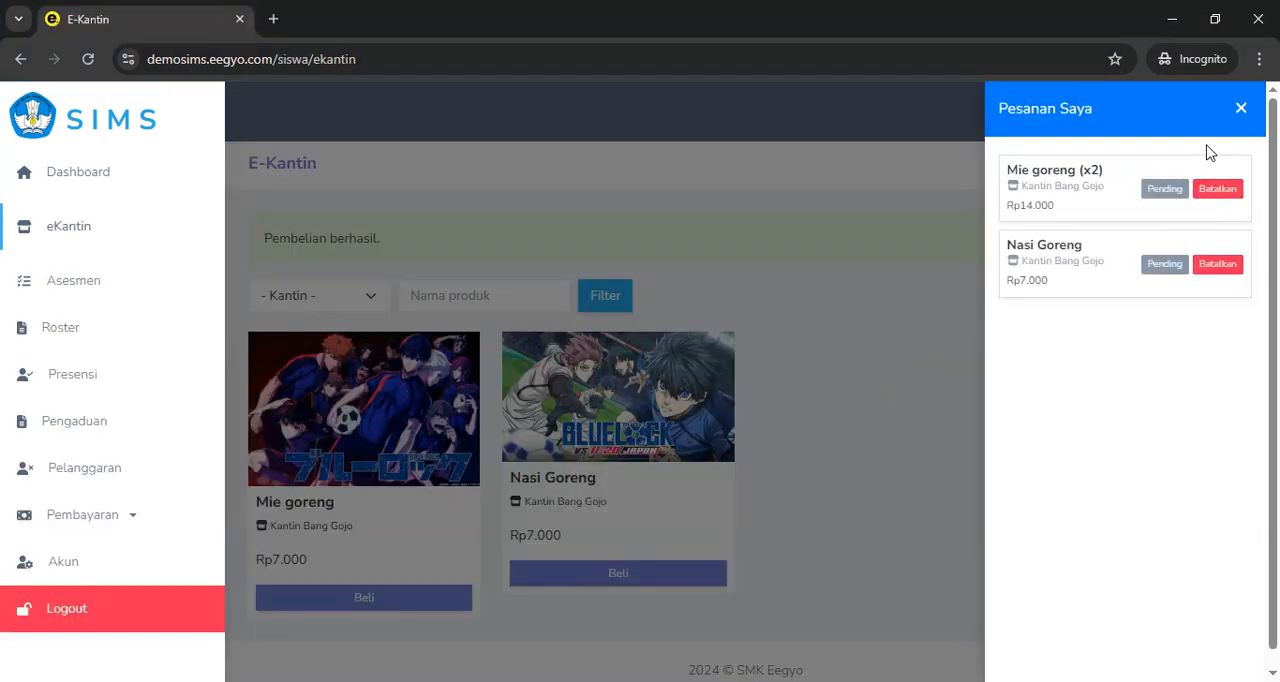
click(1245, 108)
key(alt+Tab)
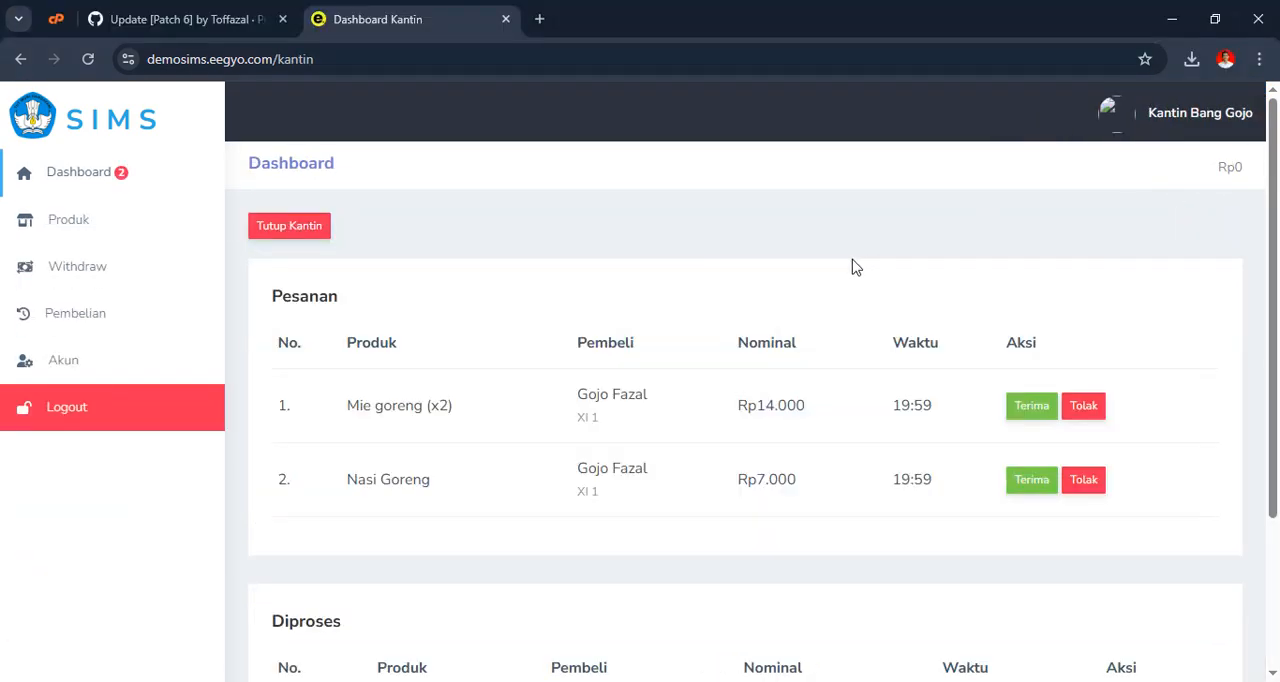
In the student's incognito window, cancel the Nasi Goreng order from Pesanan Saya, confirm the cancellation and dismiss the notice
key(alt+Tab)
click(1210, 620)
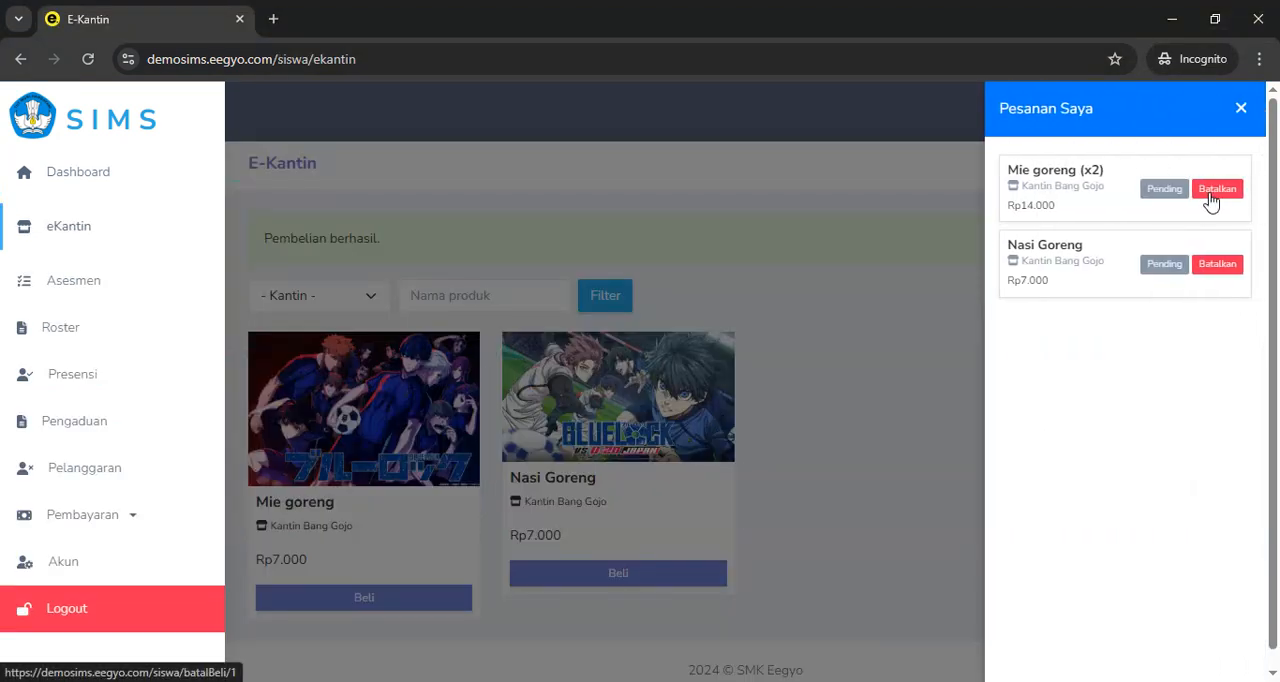
key(alt+Tab)
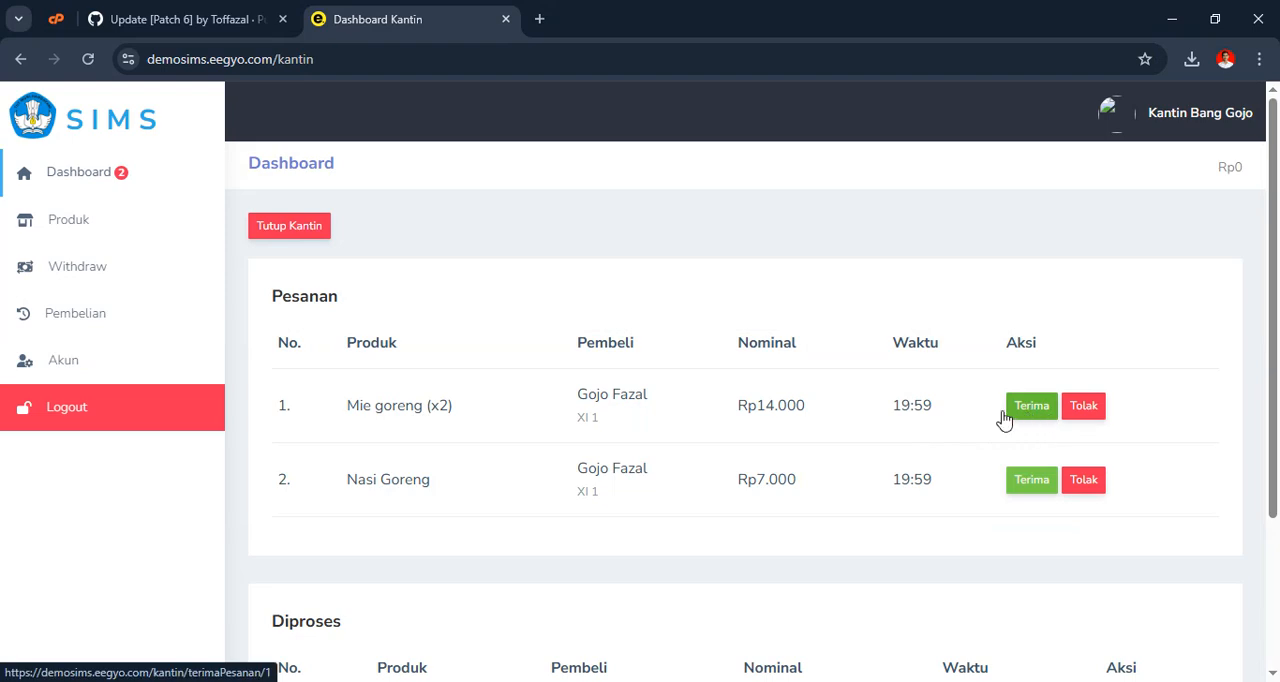
key(alt+Tab)
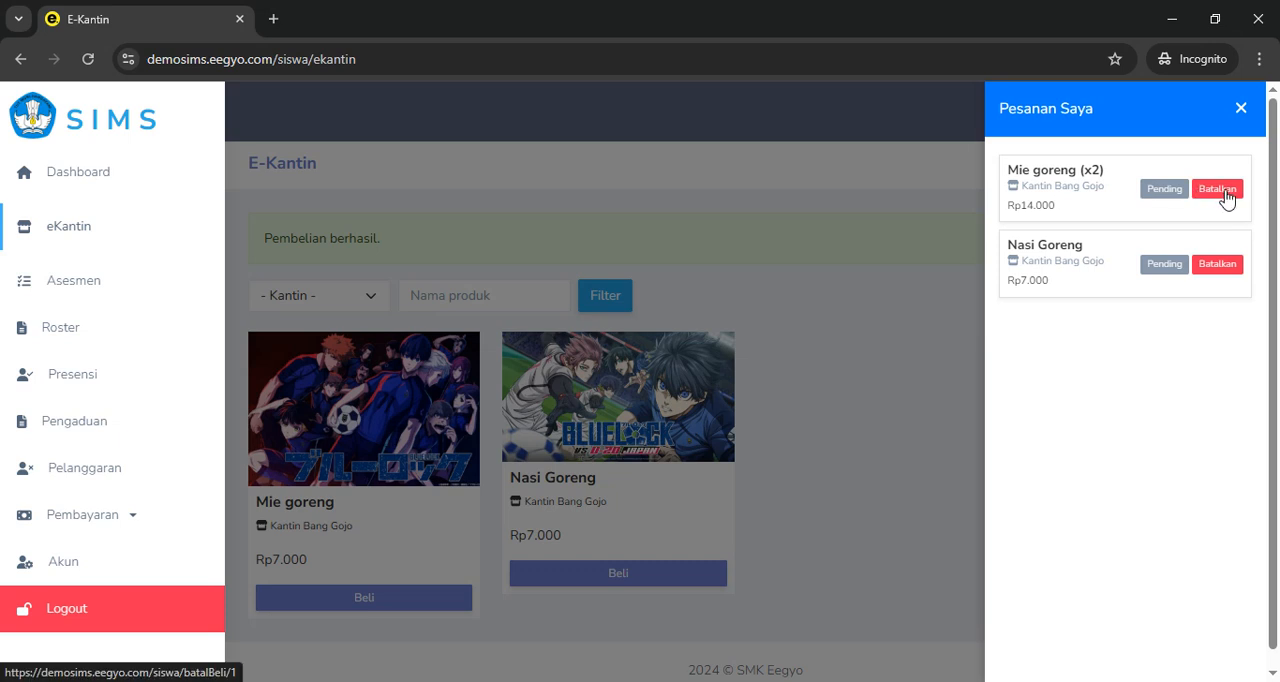
click(1226, 277)
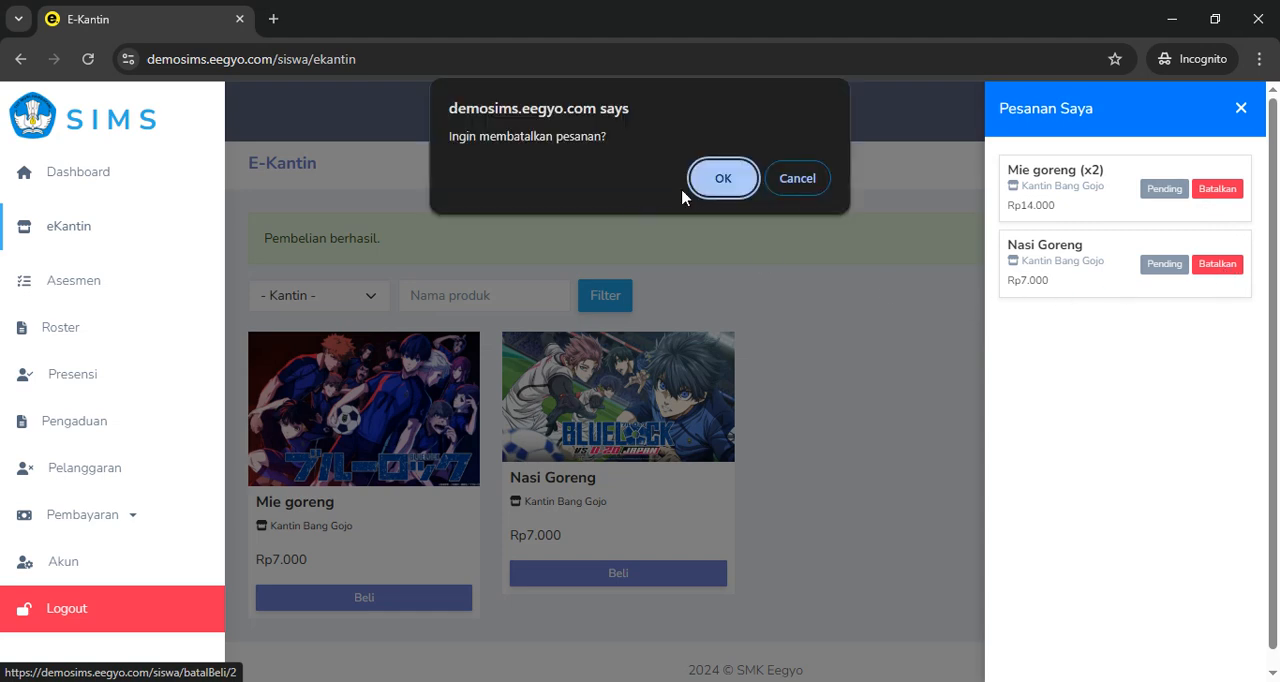
click(740, 185)
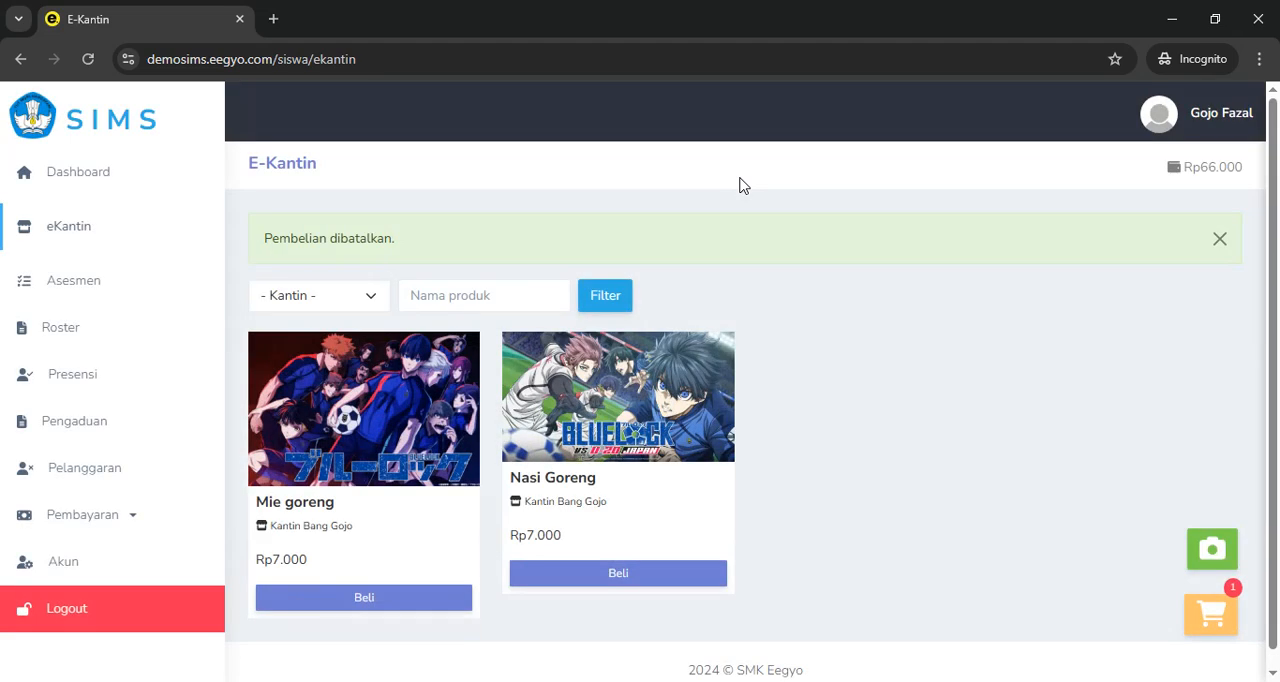
click(1212, 244)
Check the canteen dashboard's order lists and the student's balance after the cancellation, ending back in the canteen window
key(alt+Tab)
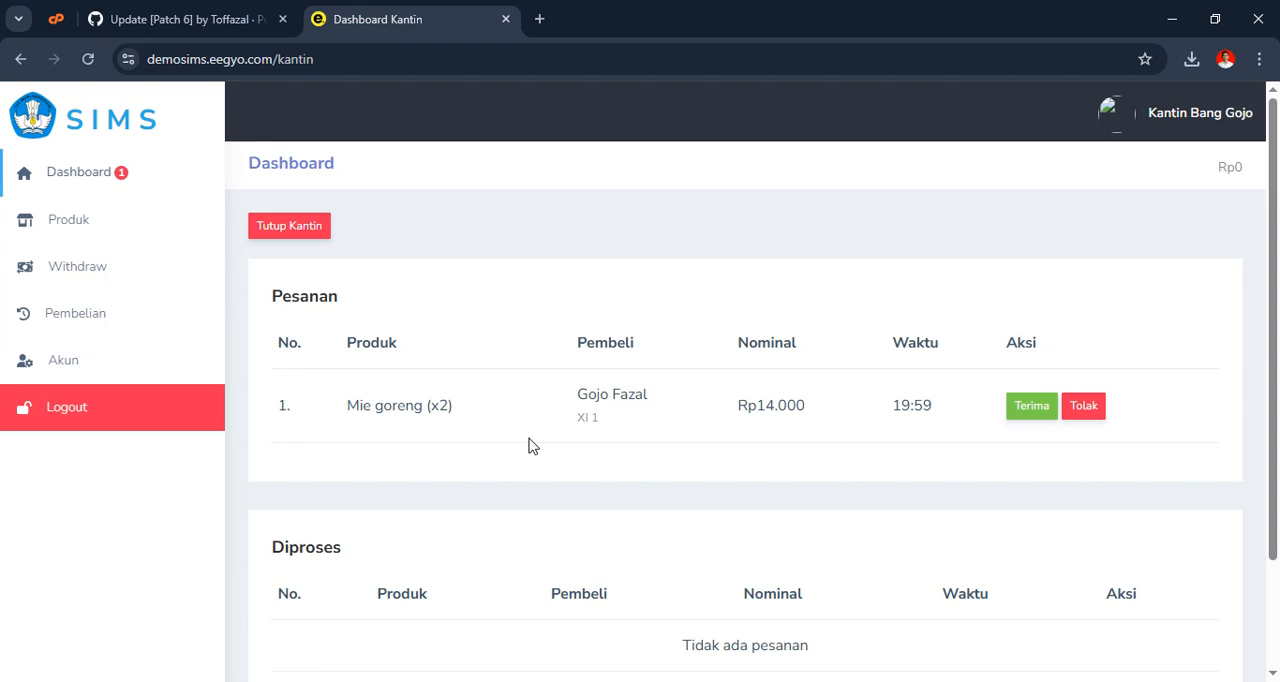
scroll(471, 449, down, 2)
scroll(1040, 290, up, 1)
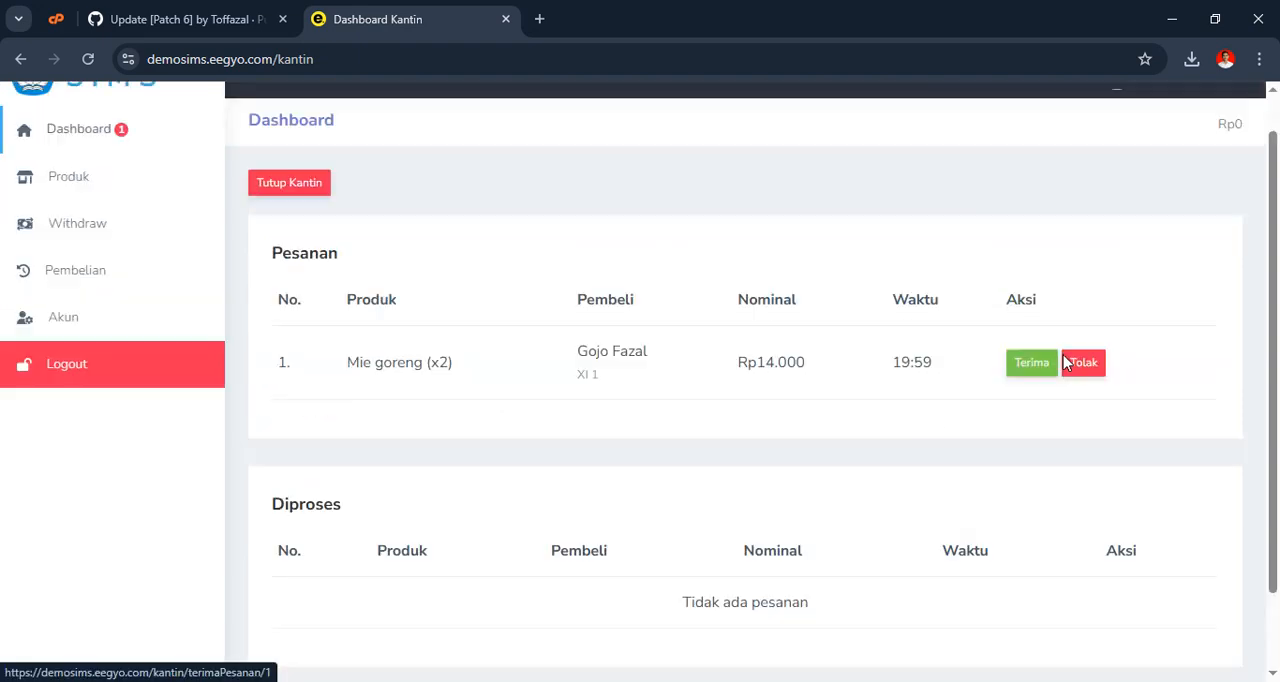
scroll(1067, 362, up, 1)
key(alt+Tab)
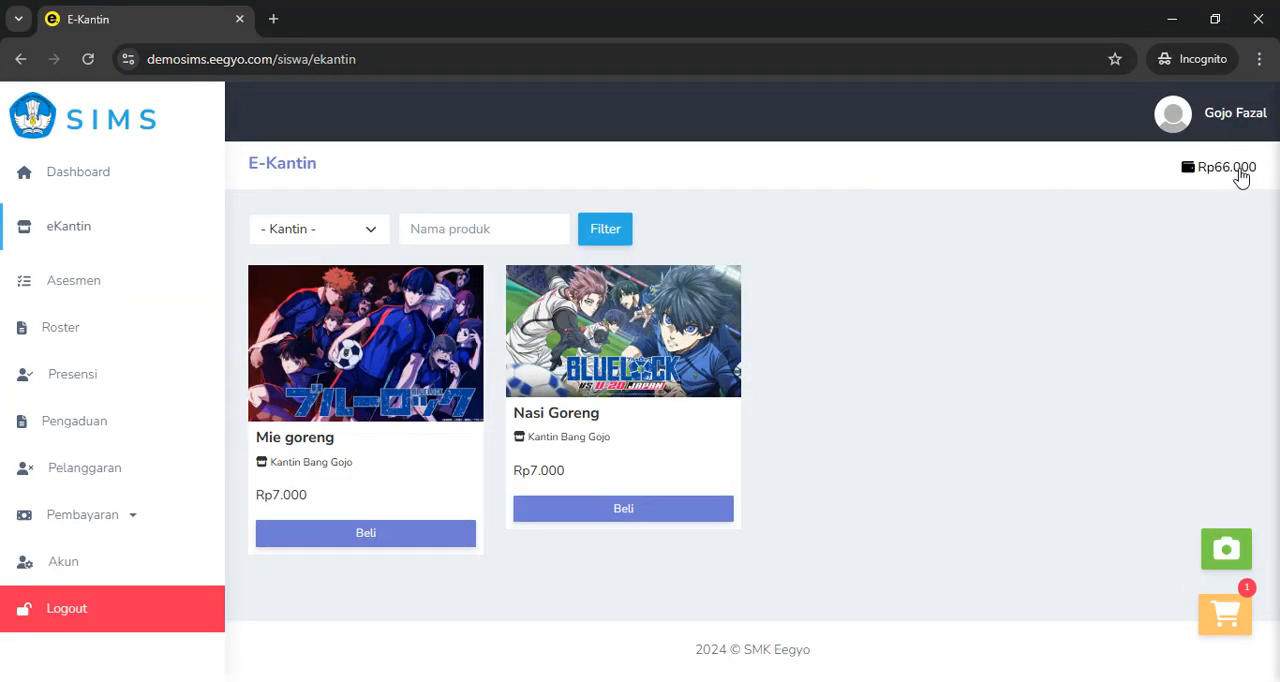
key(alt+Tab)
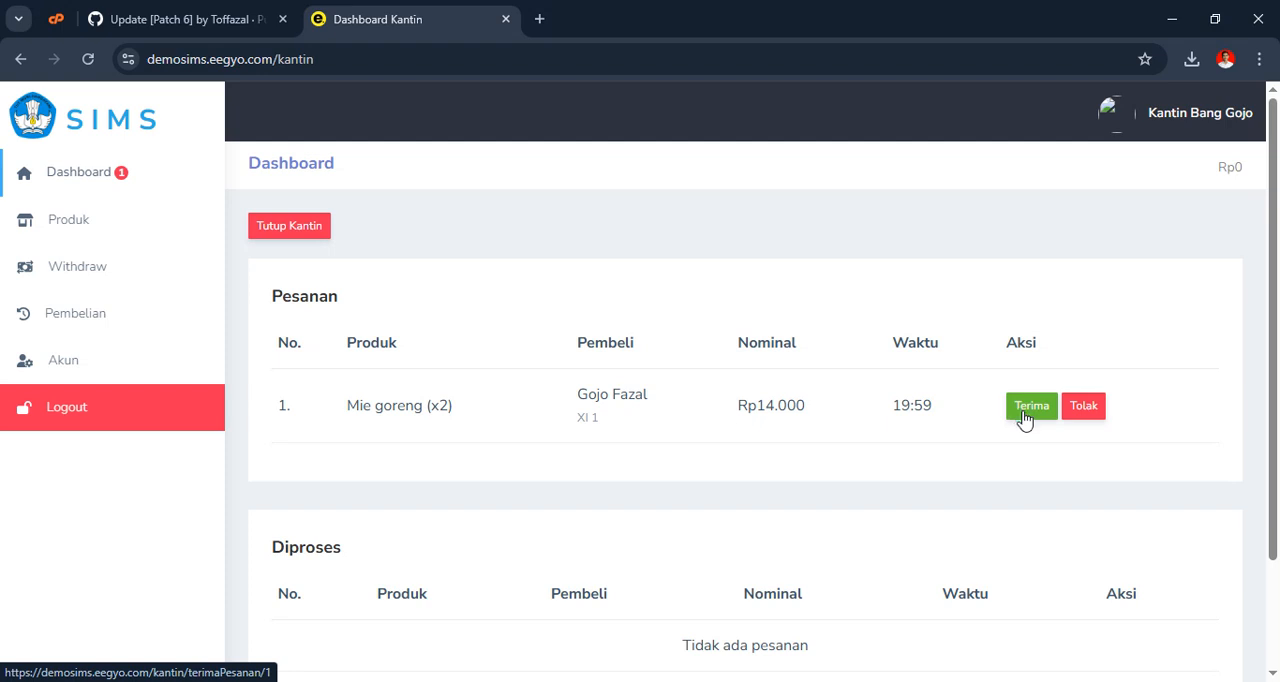
Accept the Mie goreng (x2) order on the canteen dashboard, dismiss the notice and show the Diproses list
click(1024, 415)
click(712, 188)
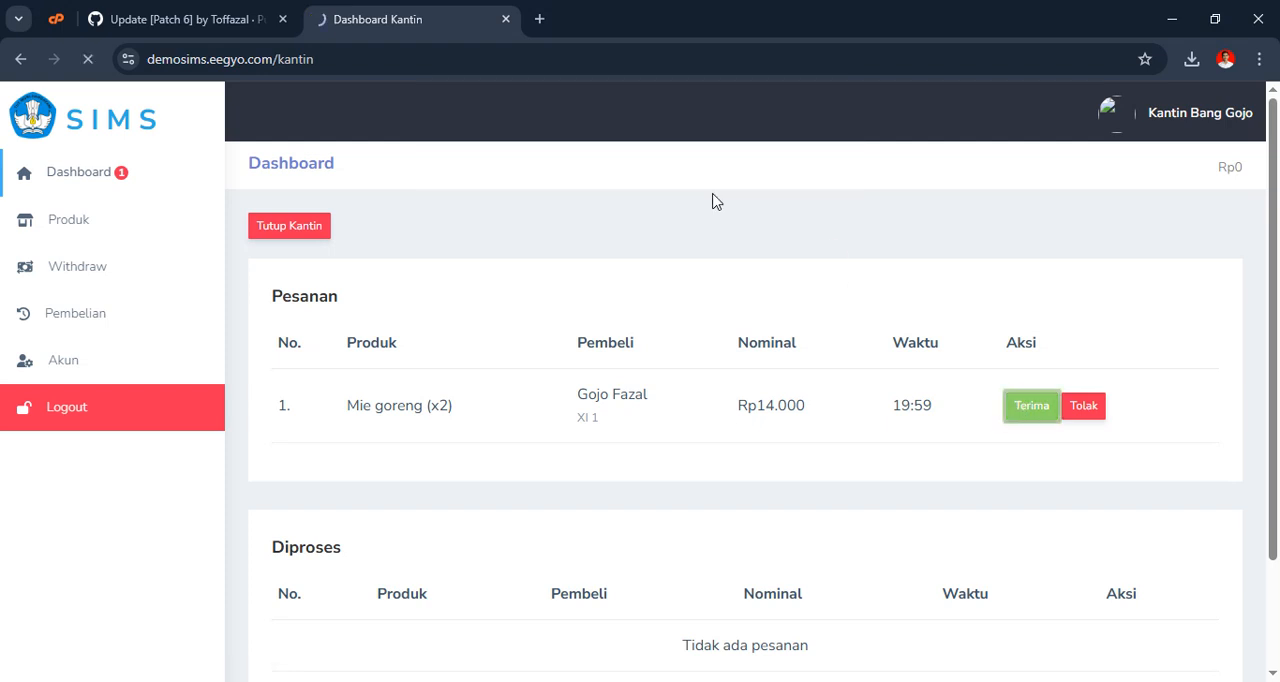
click(1220, 240)
scroll(826, 291, down, 2)
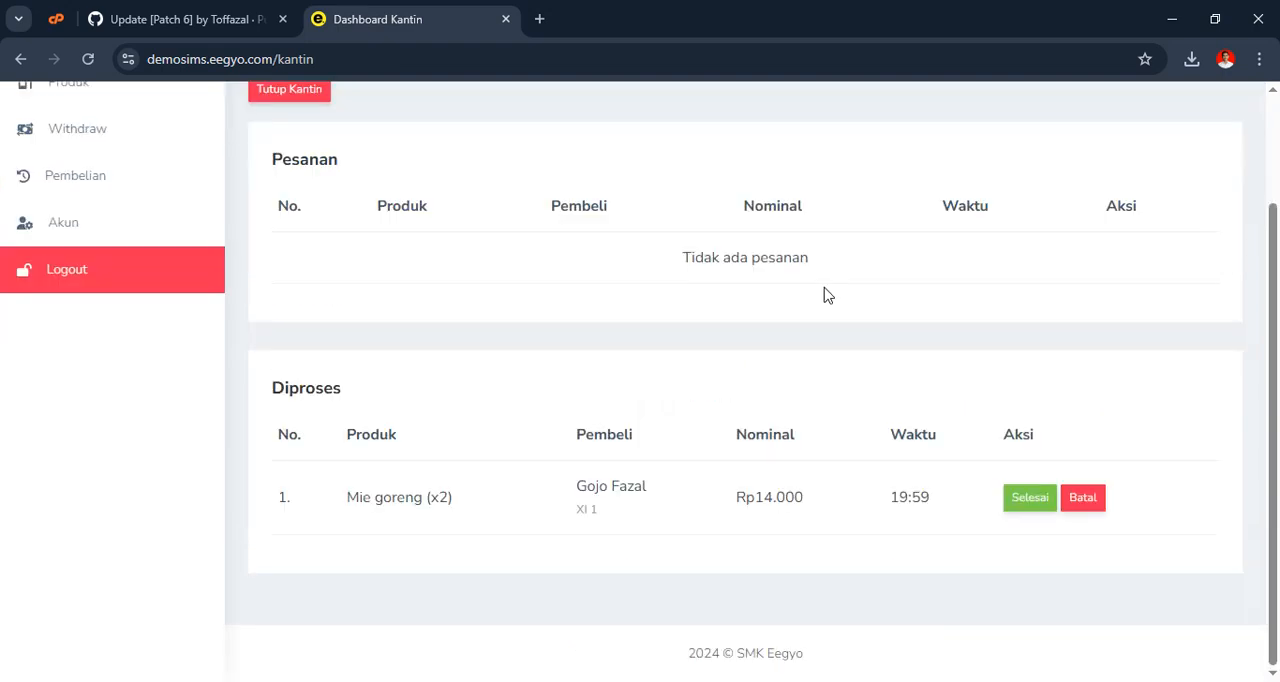
Try to cancel the accepted Mie goreng (x2) order from the student's Pesanan Saya list and dismiss the notice
key(alt+Tab)
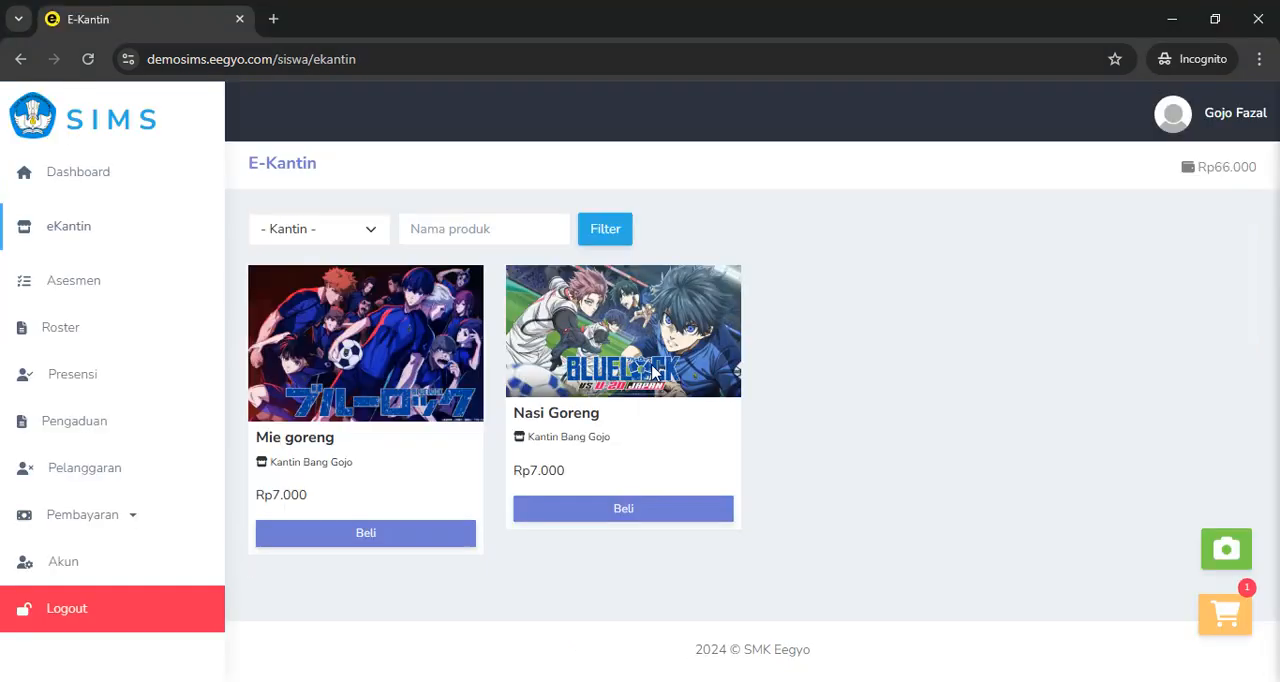
click(1226, 613)
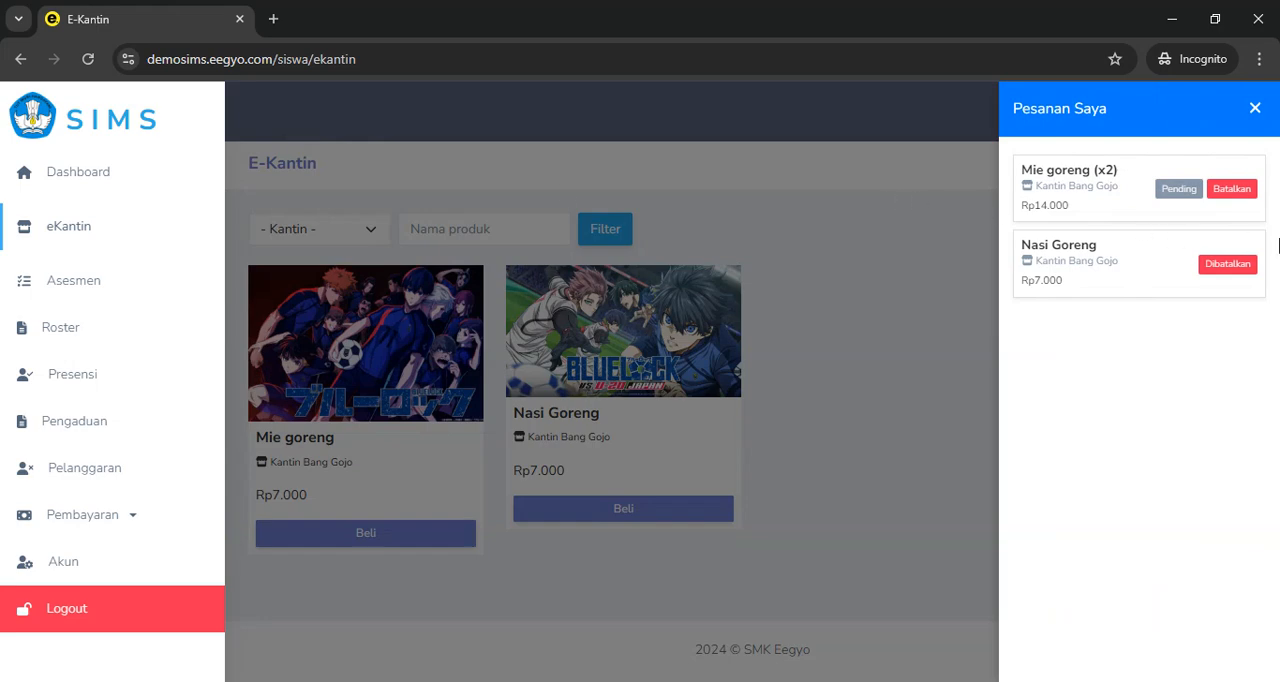
click(1234, 195)
click(736, 187)
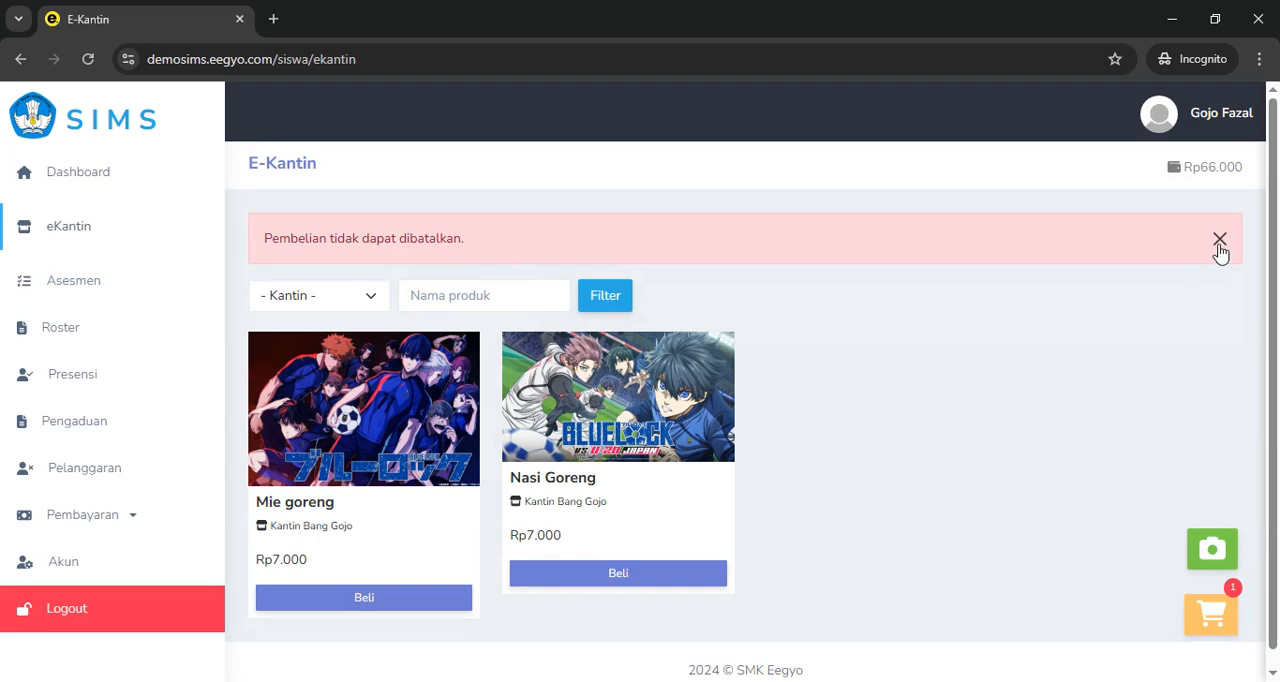
key(alt+Tab)
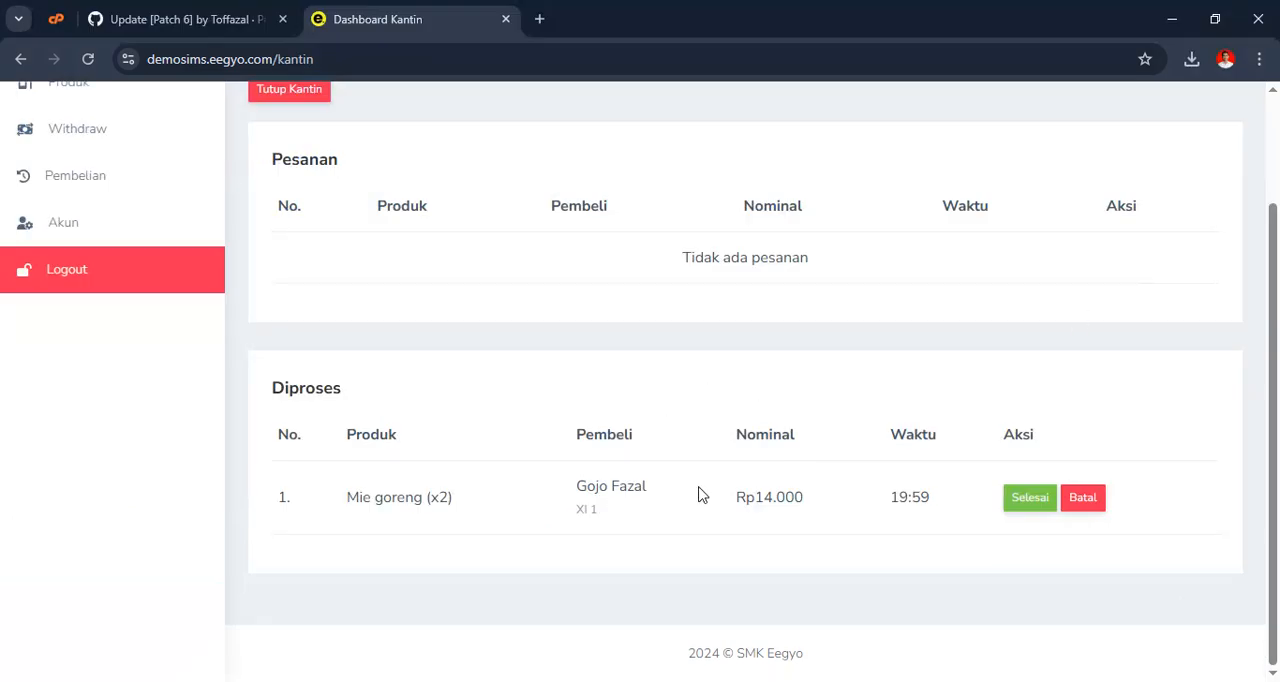
key(alt+Tab)
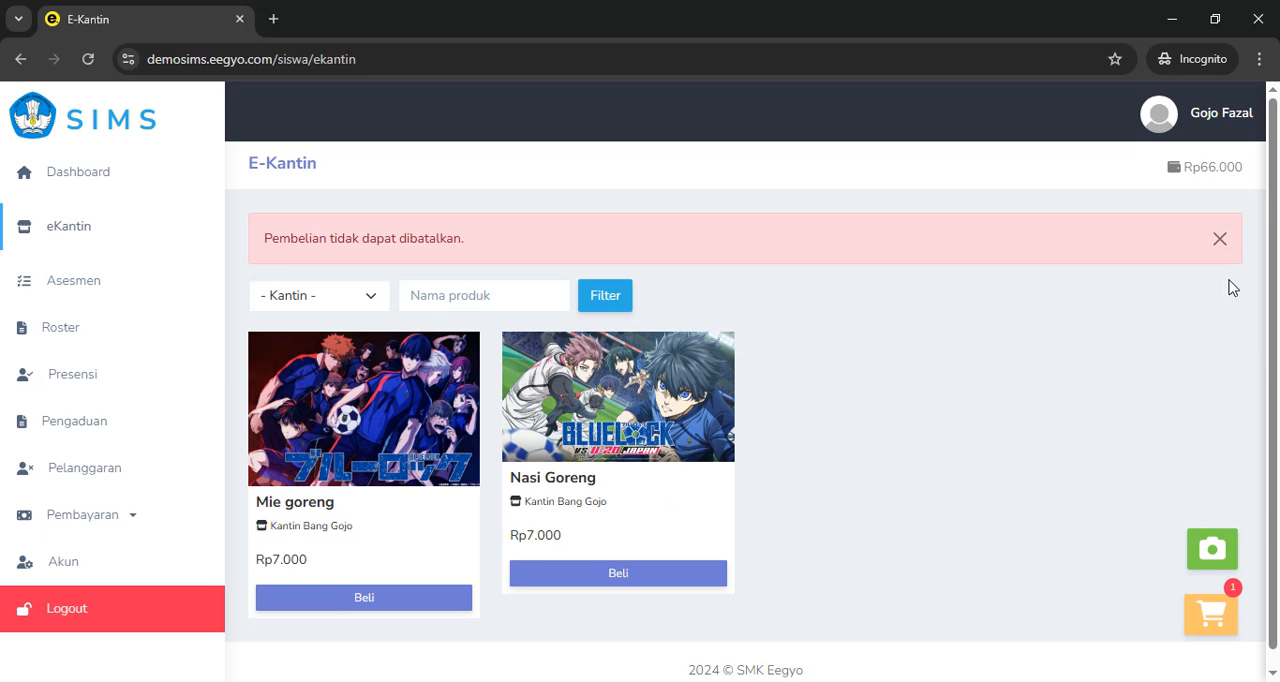
click(1221, 241)
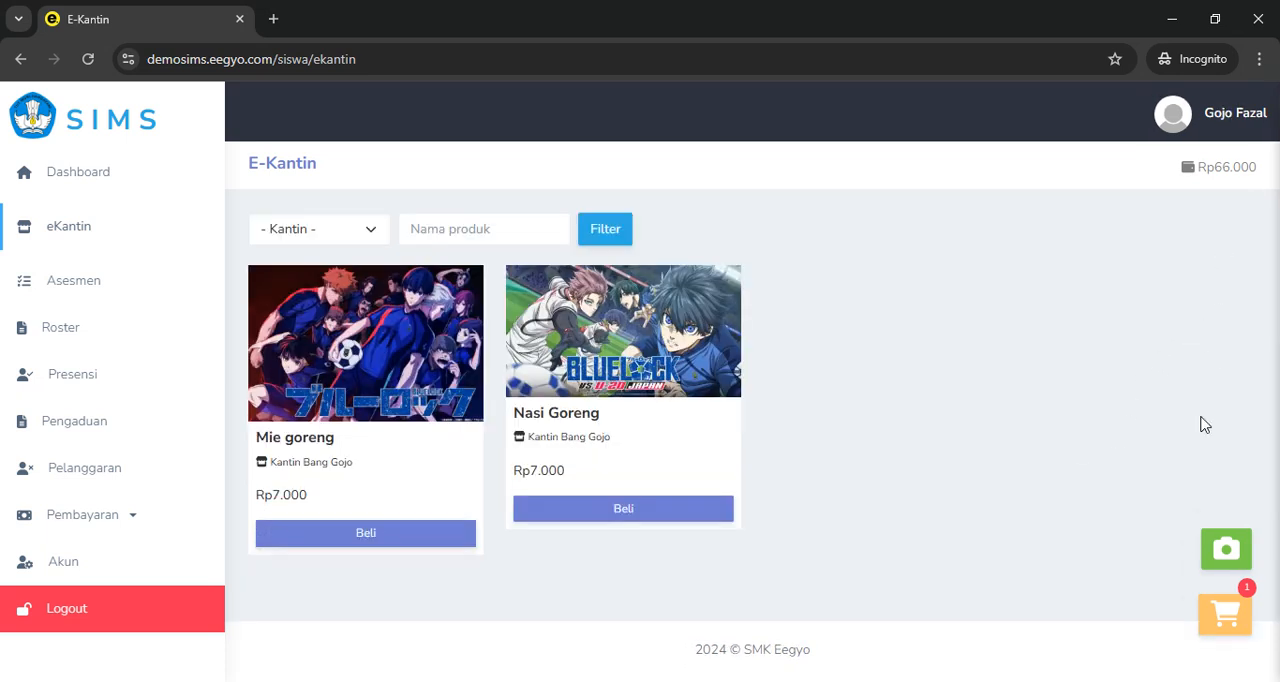
Open the student's Pesanan Saya list and compare the Mie goreng order's status with the canteen's Diproses entry and balance
click(1225, 622)
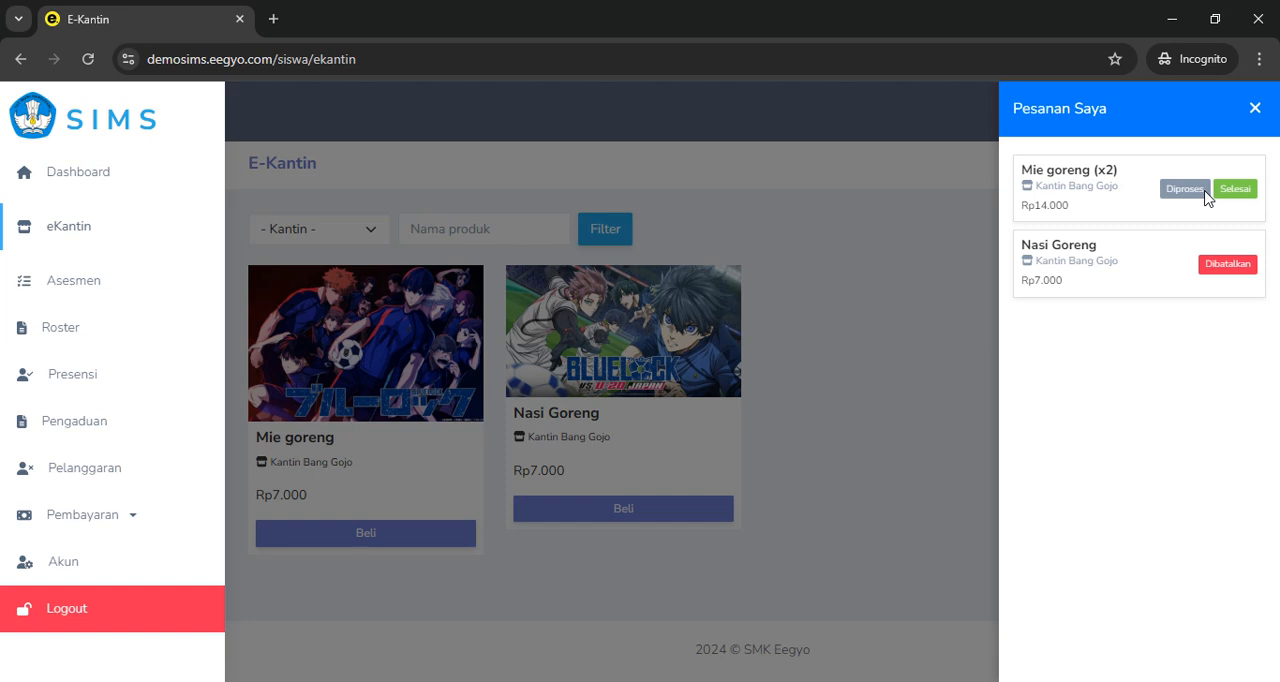
key(alt+Tab)
scroll(1097, 330, up, 2)
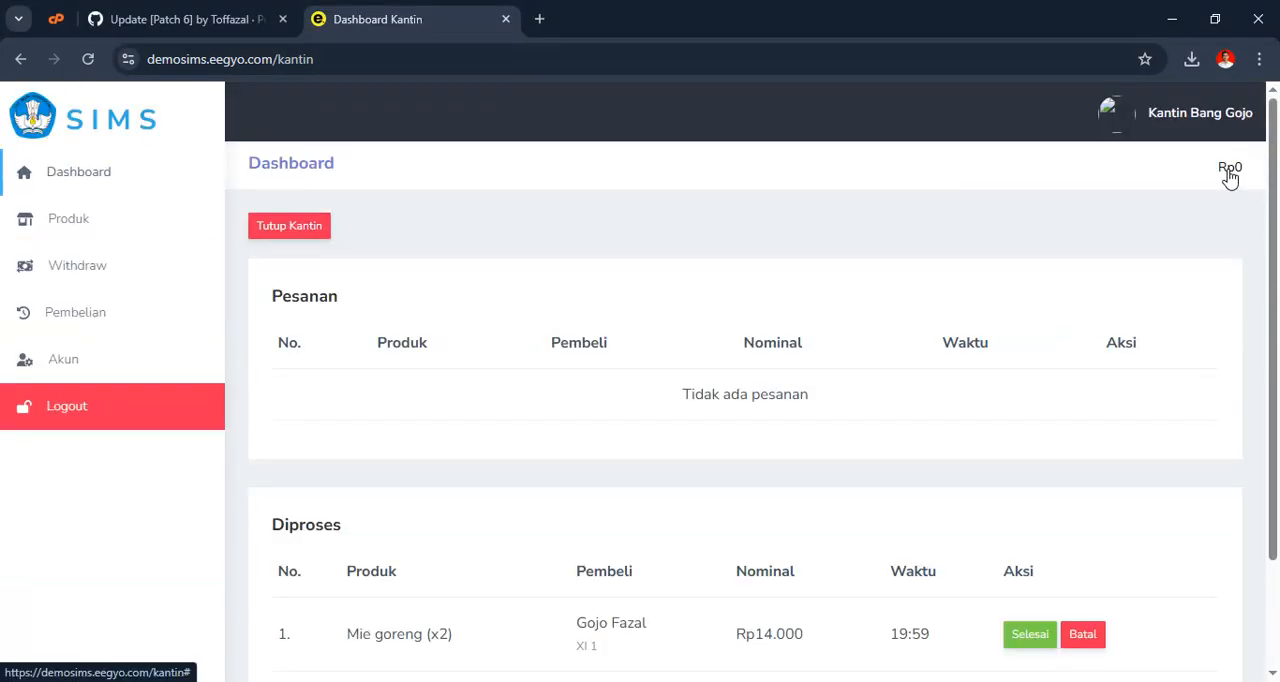
scroll(1229, 349, down, 2)
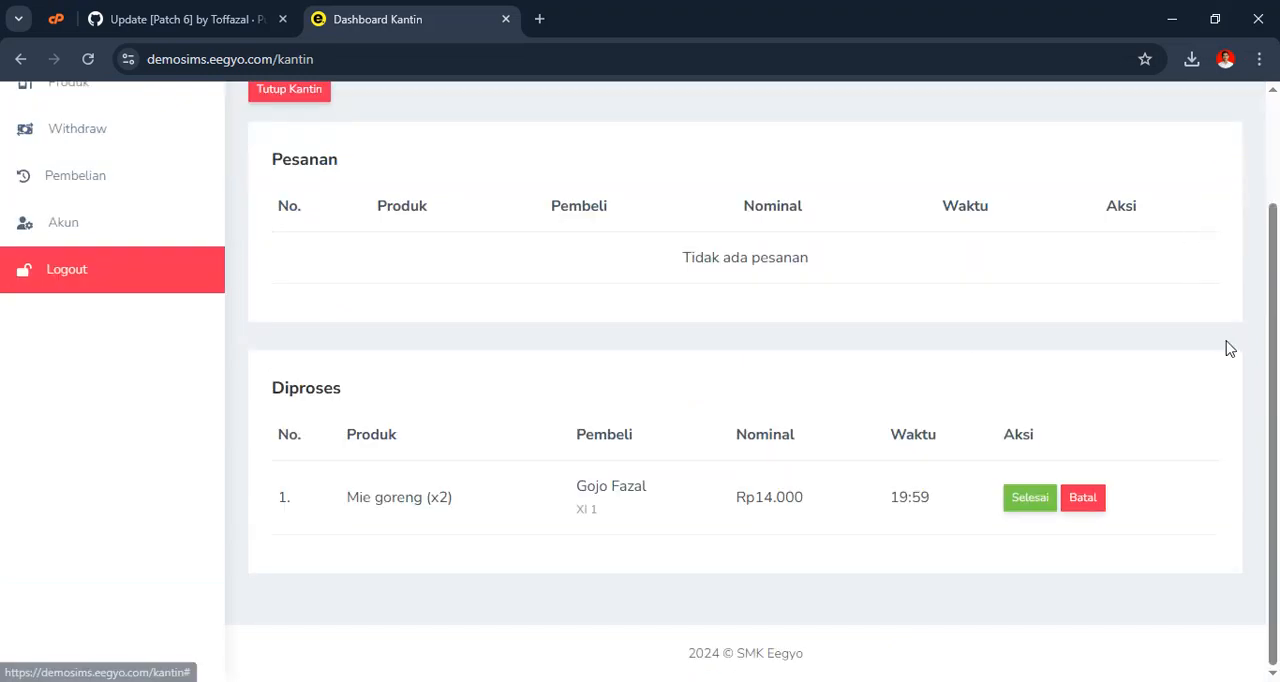
scroll(1231, 345, up, 2)
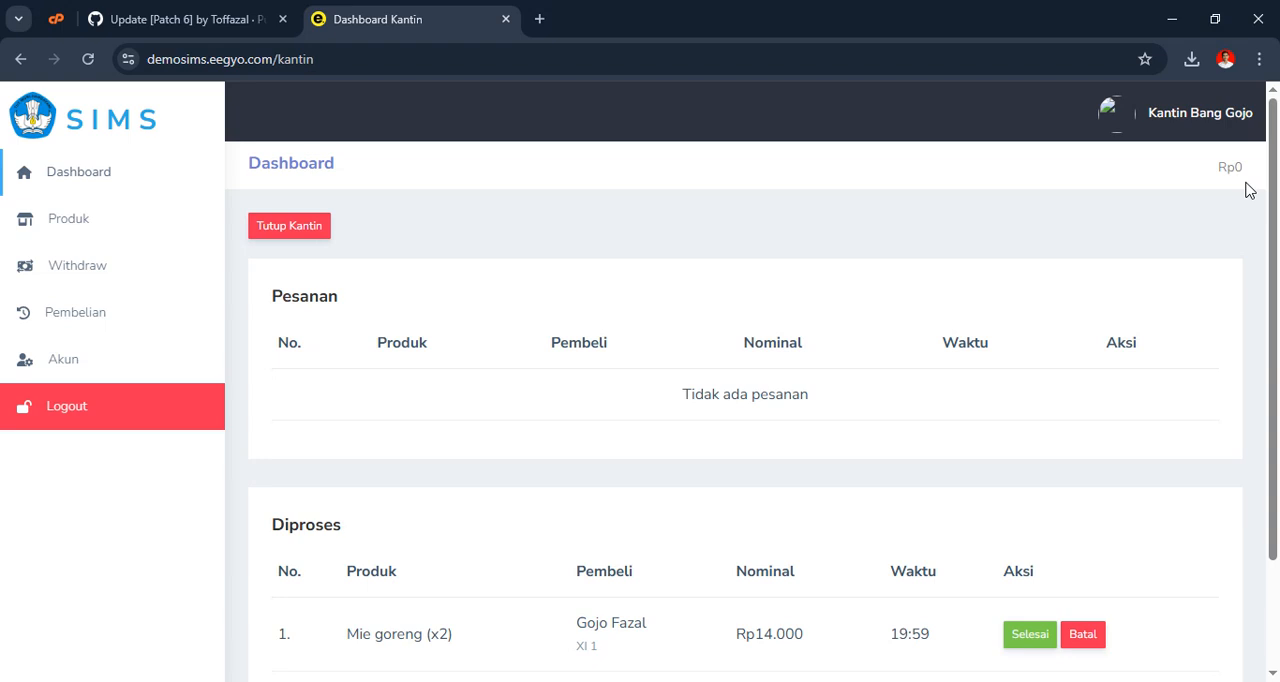
scroll(1170, 205, down, 2)
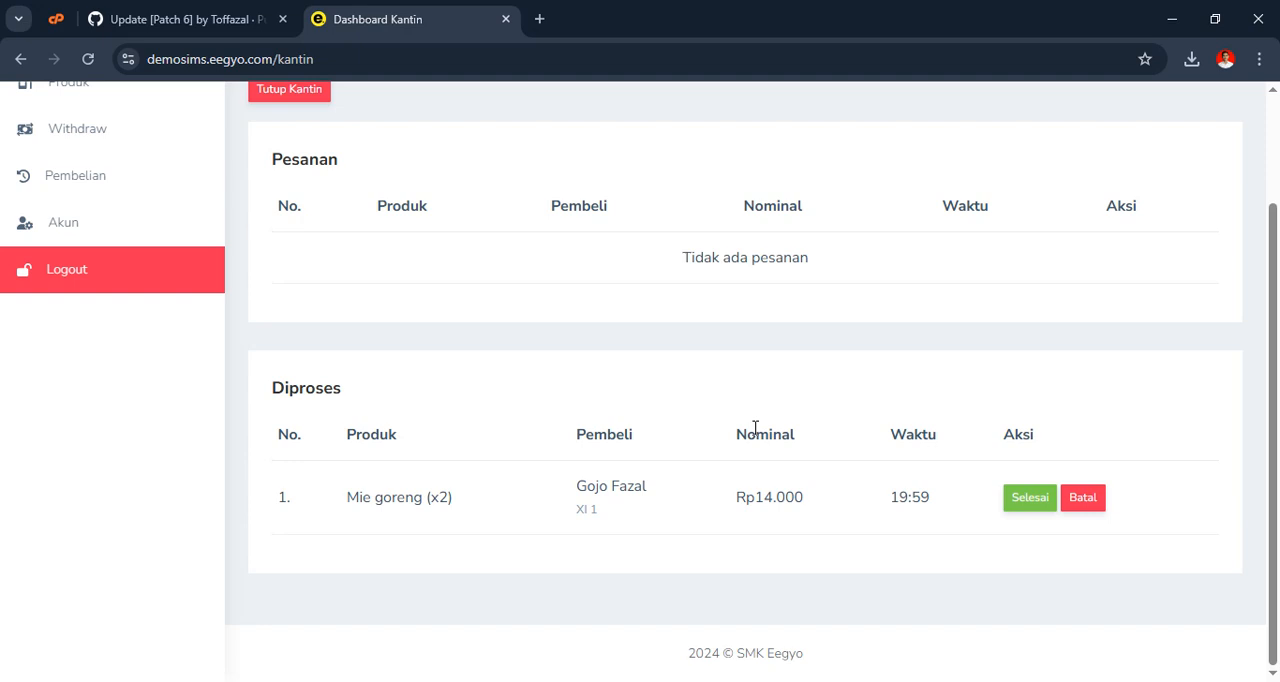
key(alt+Tab)
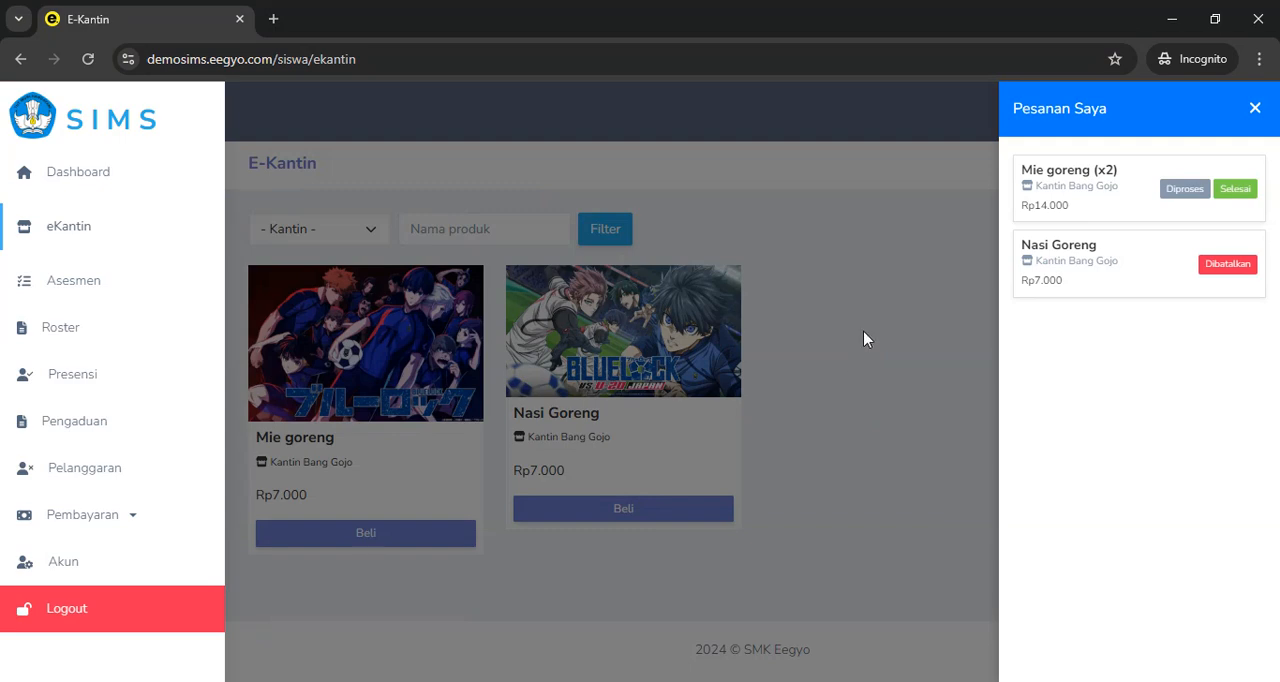
Review the Selesai and Batal options on the canteen dashboard, close the student's Pesanan Saya list and return to the canteen window
key(alt+Tab)
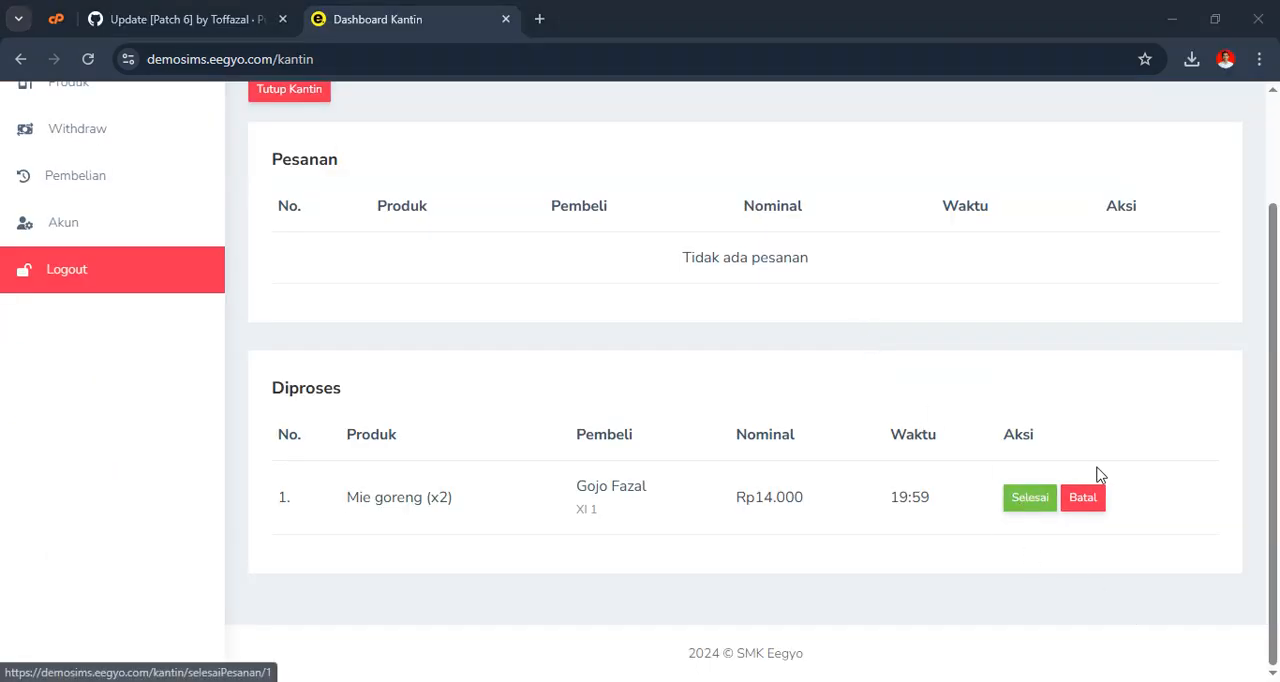
key(alt+Tab)
key(alt+Tab)
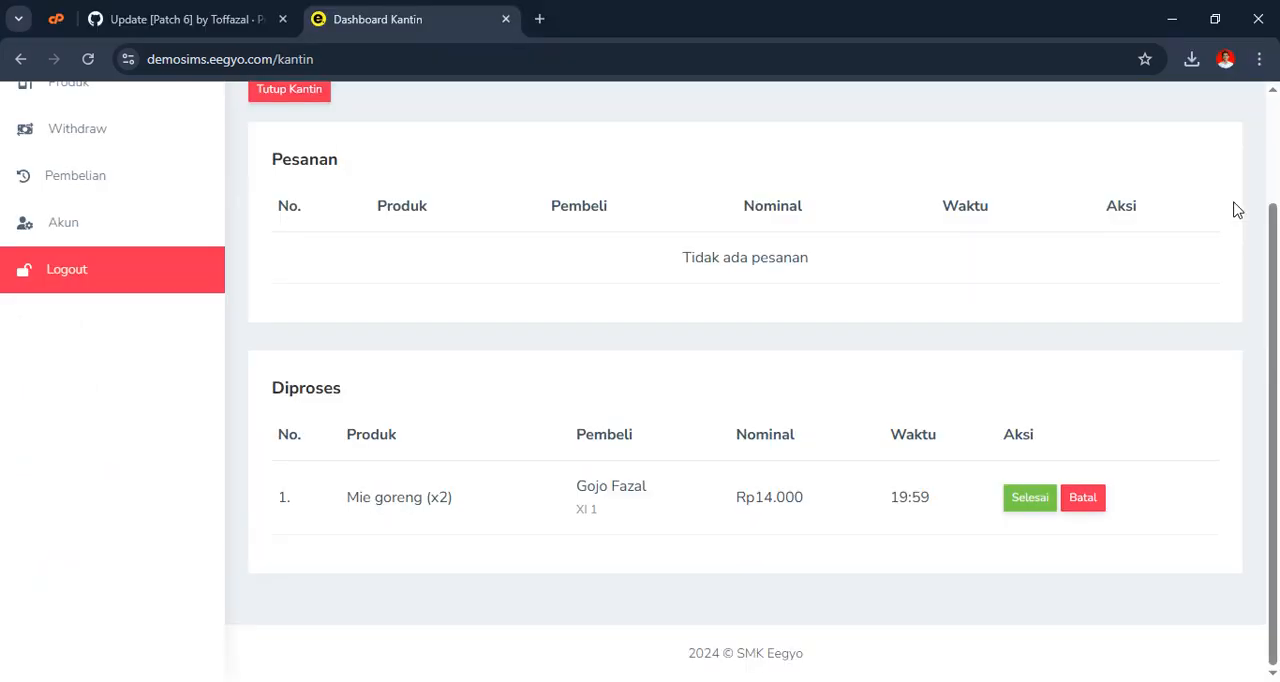
scroll(948, 366, up, 2)
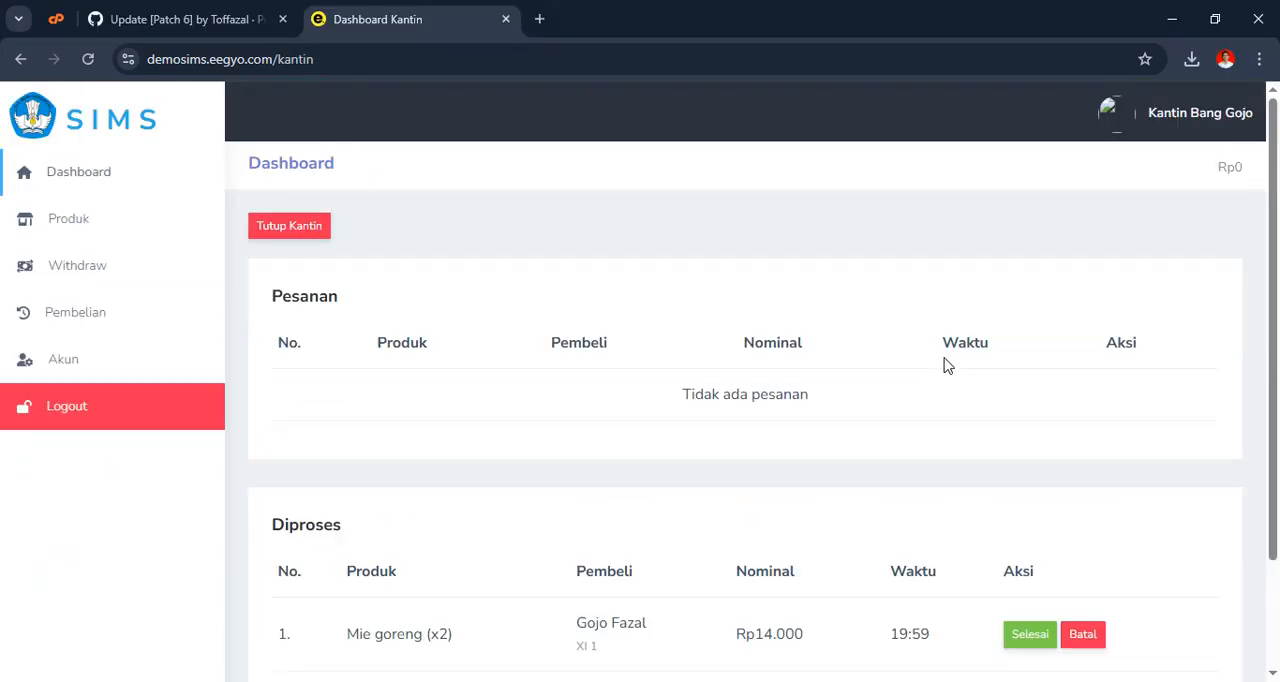
scroll(948, 366, down, 2)
scroll(948, 366, up, 2)
scroll(948, 366, down, 2)
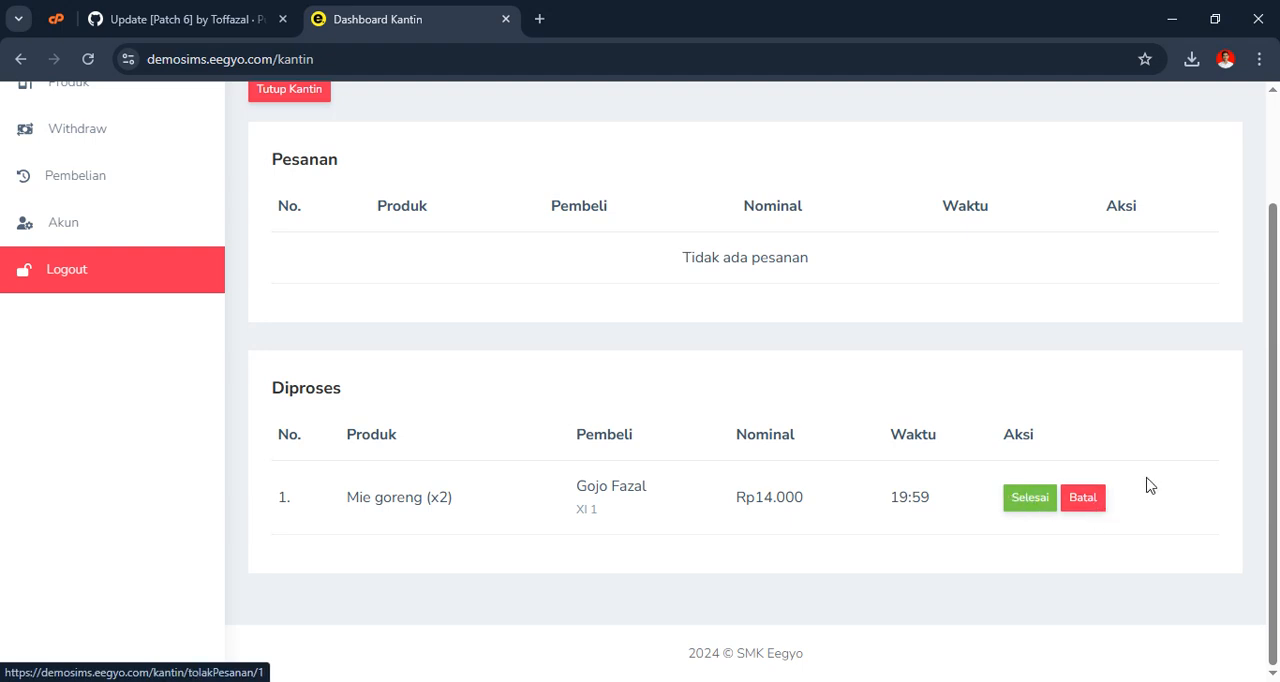
key(alt+Tab)
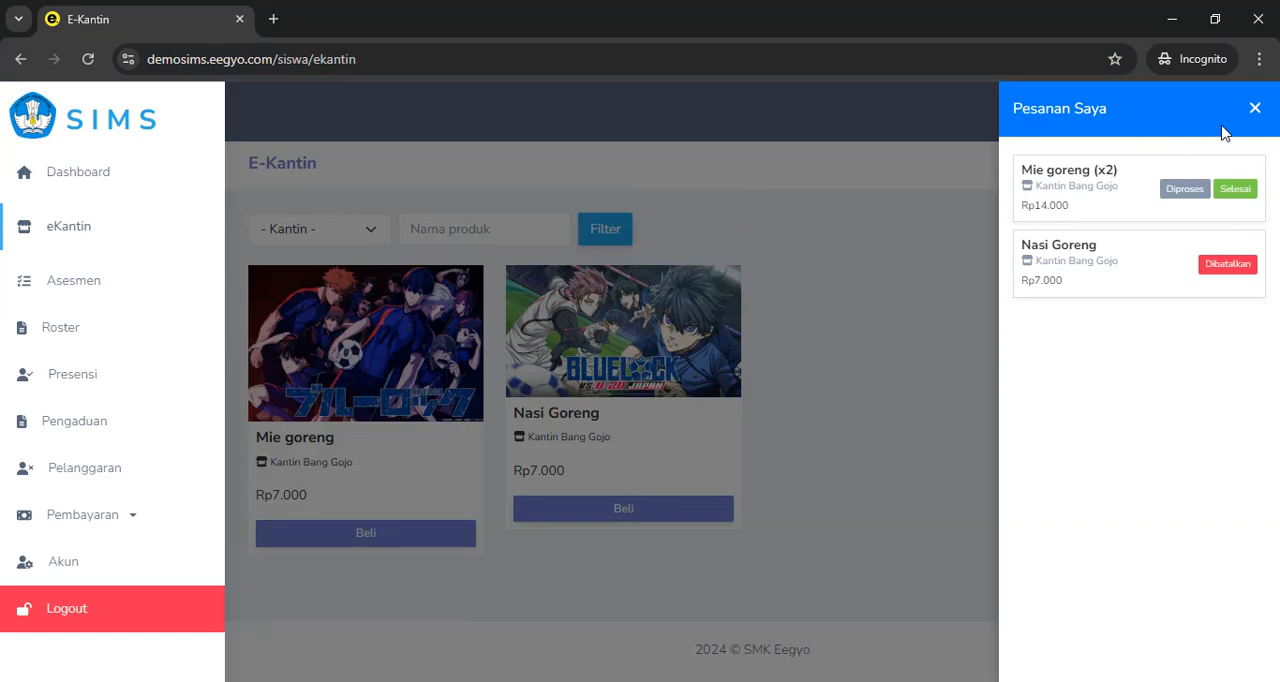
click(1252, 108)
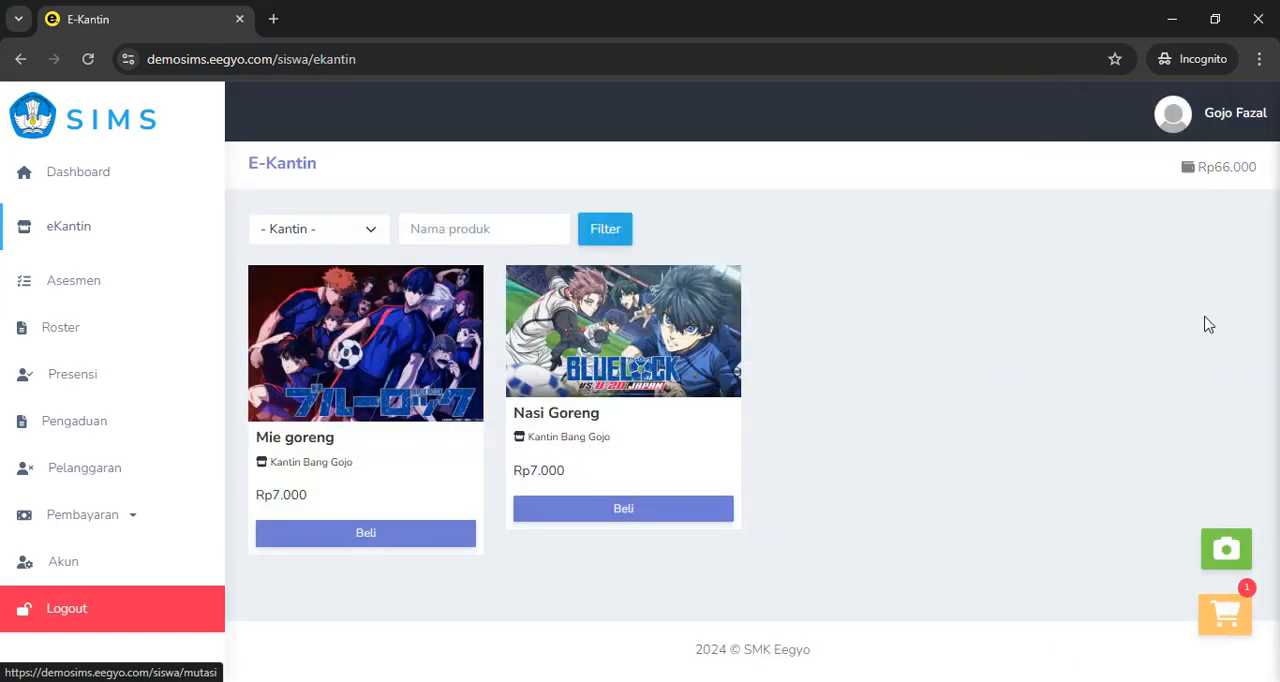
key(alt+Tab)
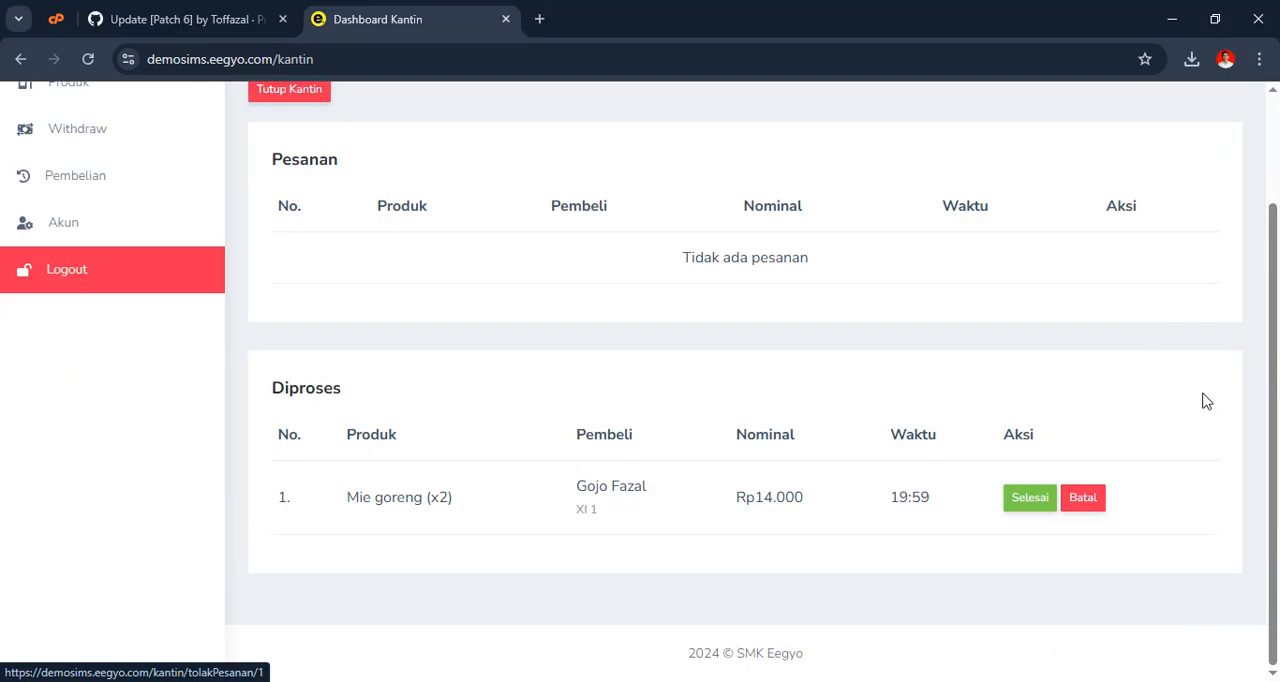
Mark the Mie goreng (x2) order in the canteen's Diproses list as Selesai, confirm it and dismiss the notice
click(1033, 512)
click(725, 205)
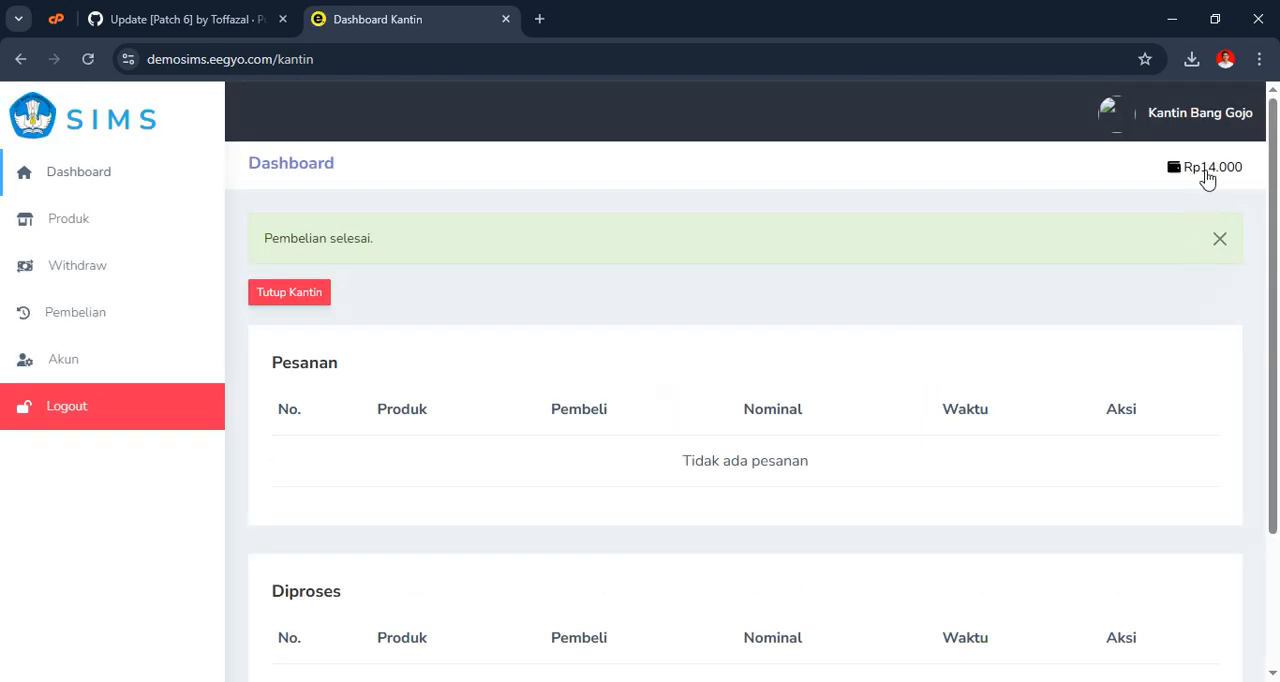
click(1220, 239)
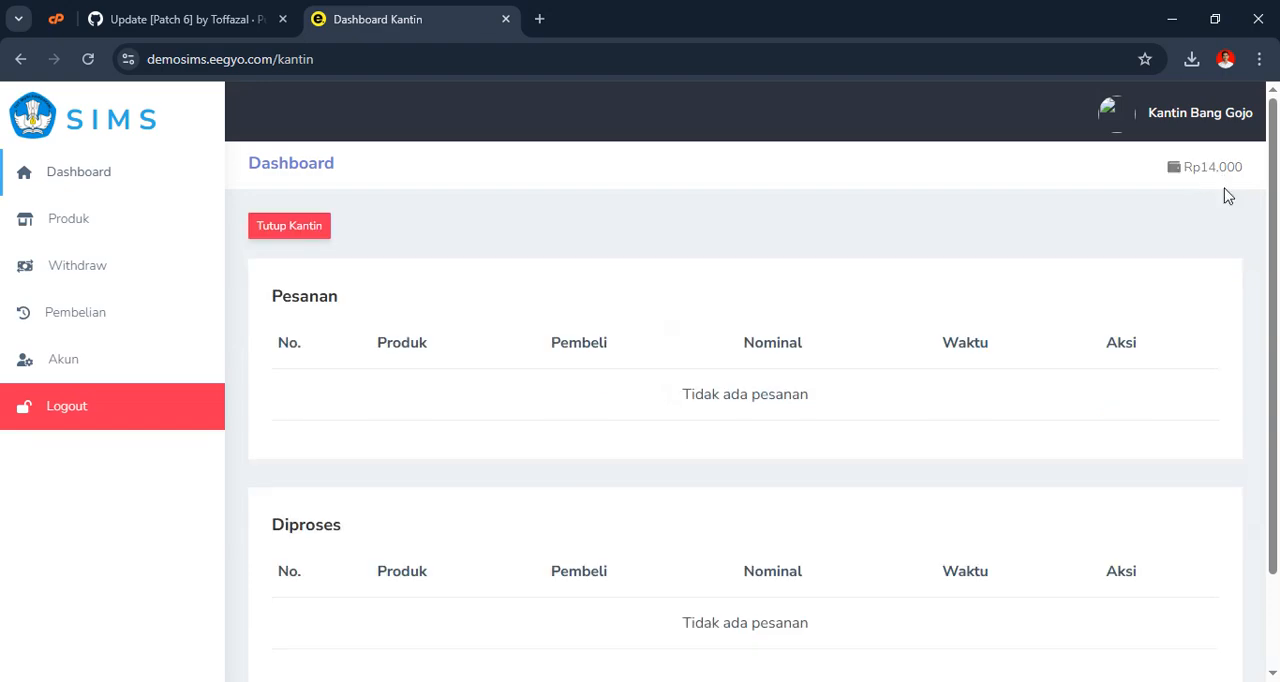
Refresh the student's eKantin page, check the order statuses in Pesanan Saya and close the list
key(alt+Tab)
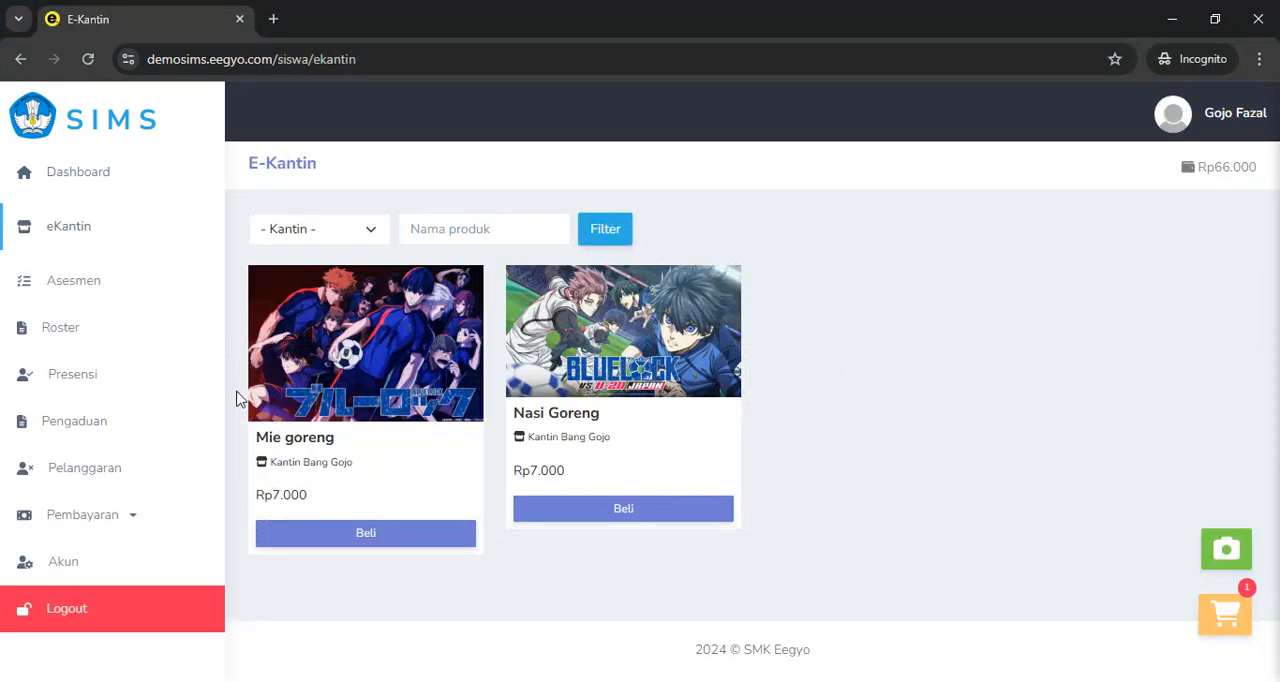
click(88, 62)
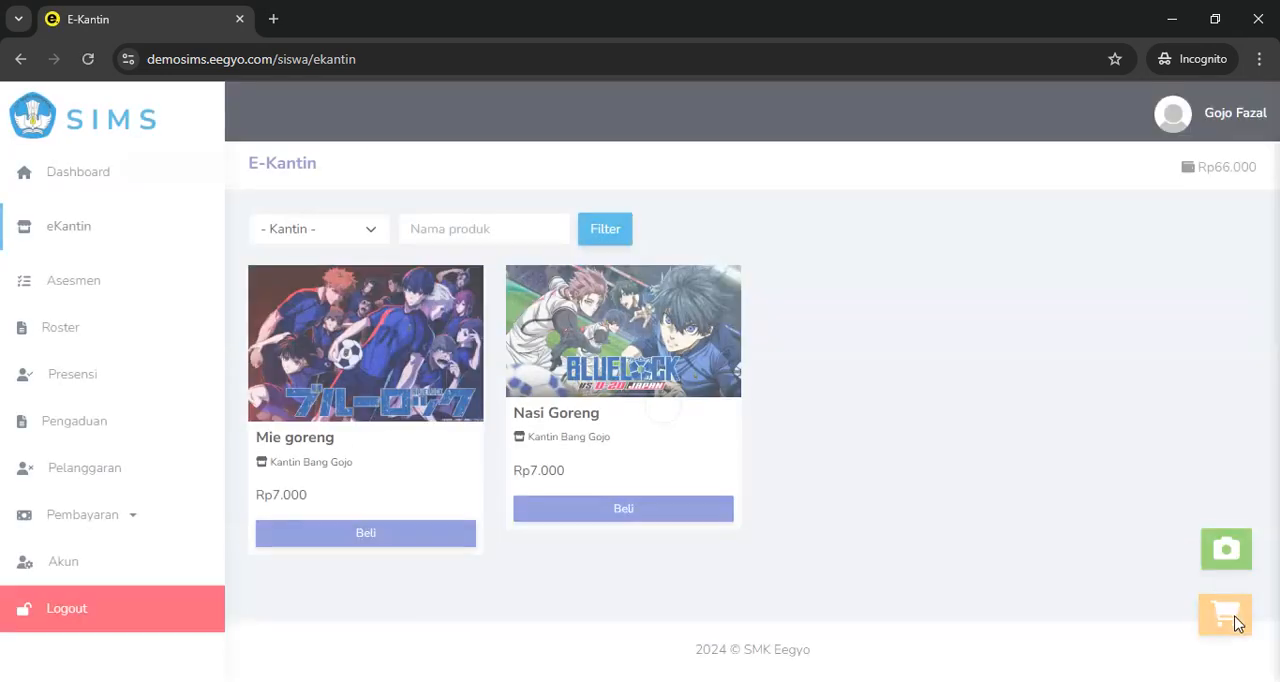
click(1236, 622)
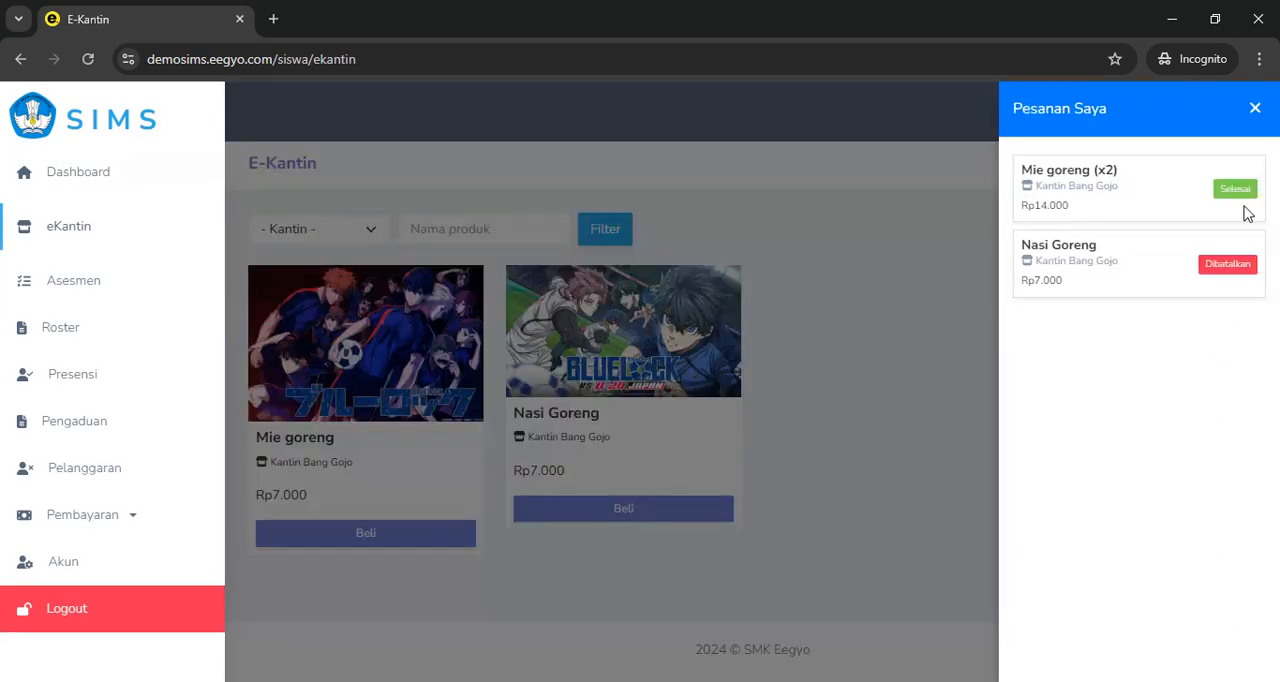
click(1255, 108)
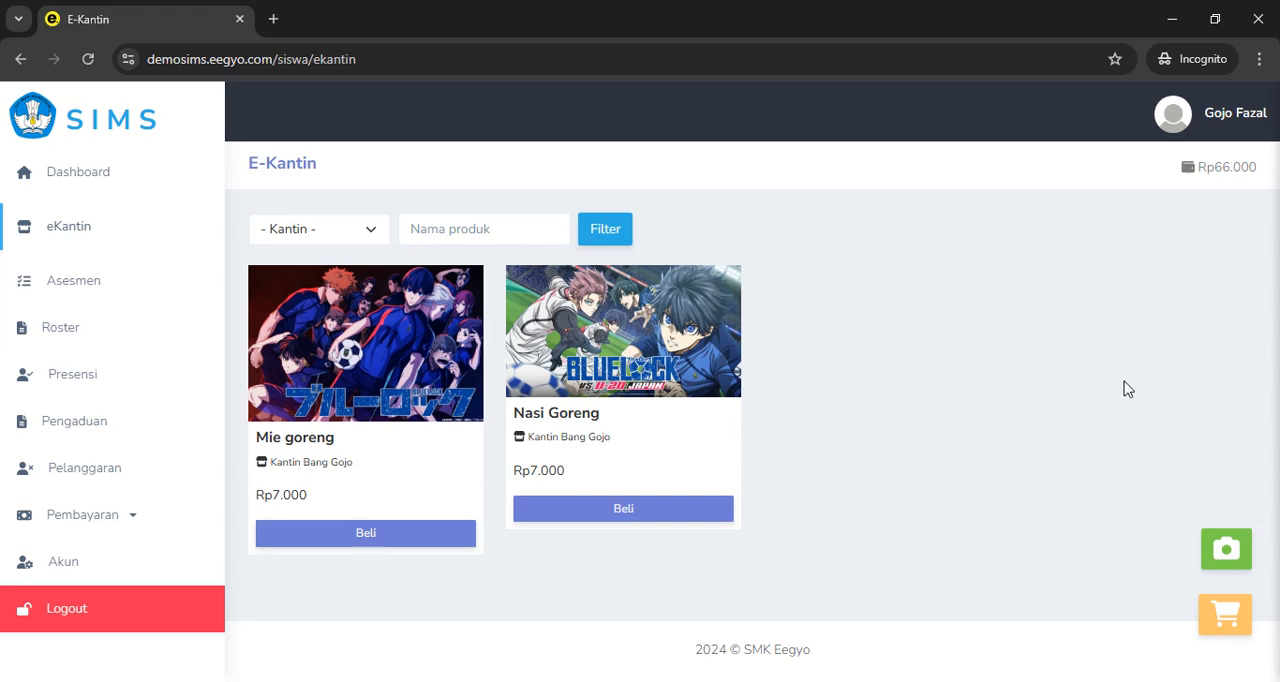
Check the canteen dashboard's order lists, and review the student's Mutasi Saldo balance history from the eKantin page
key(alt+Tab)
scroll(646, 429, down, 3)
scroll(645, 430, up, 3)
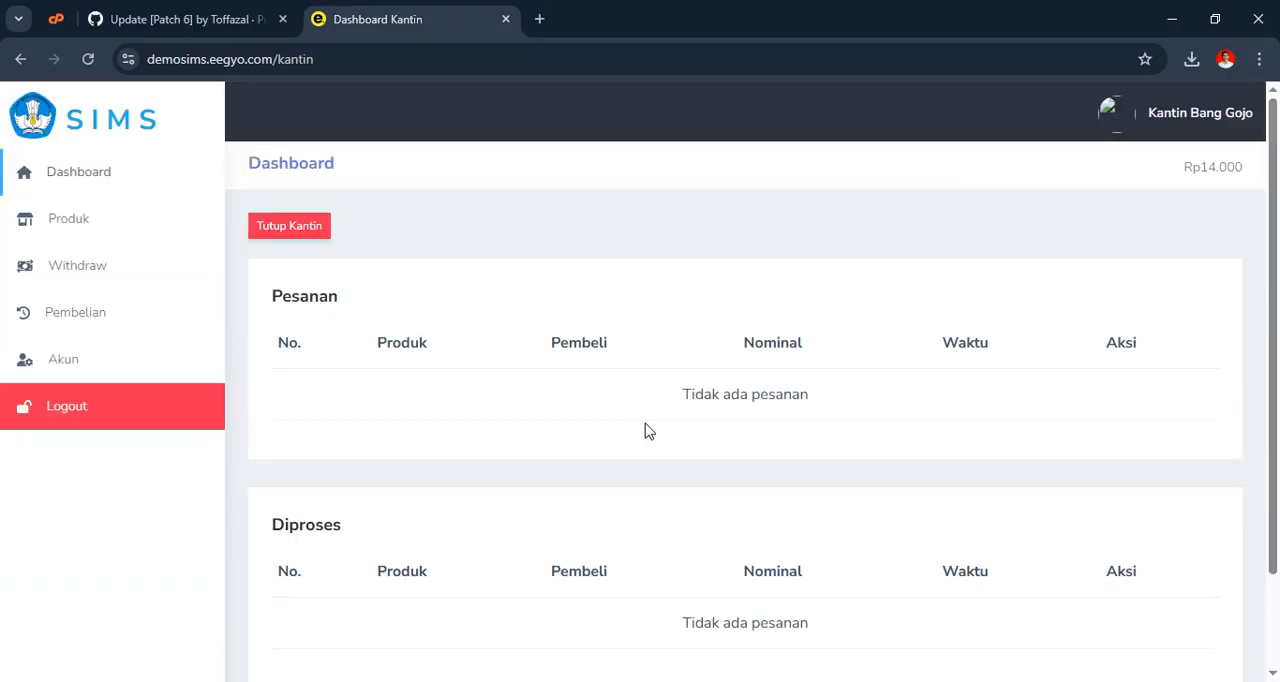
key(alt+Tab)
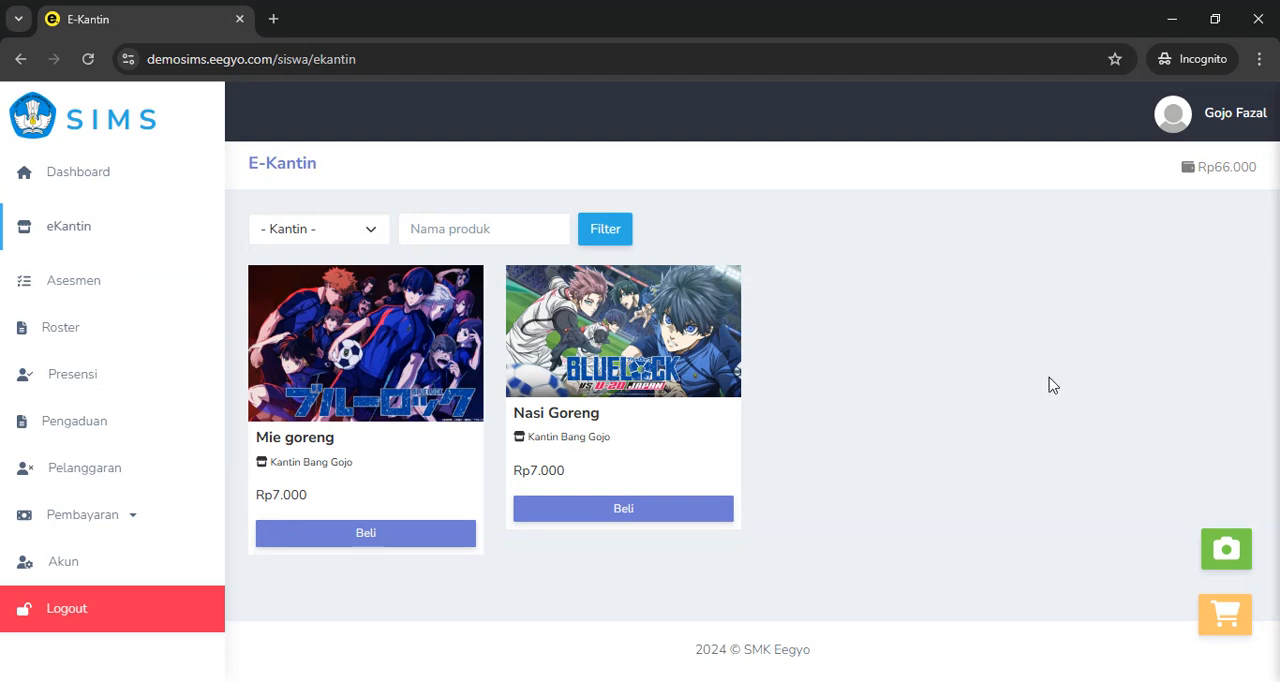
click(1216, 170)
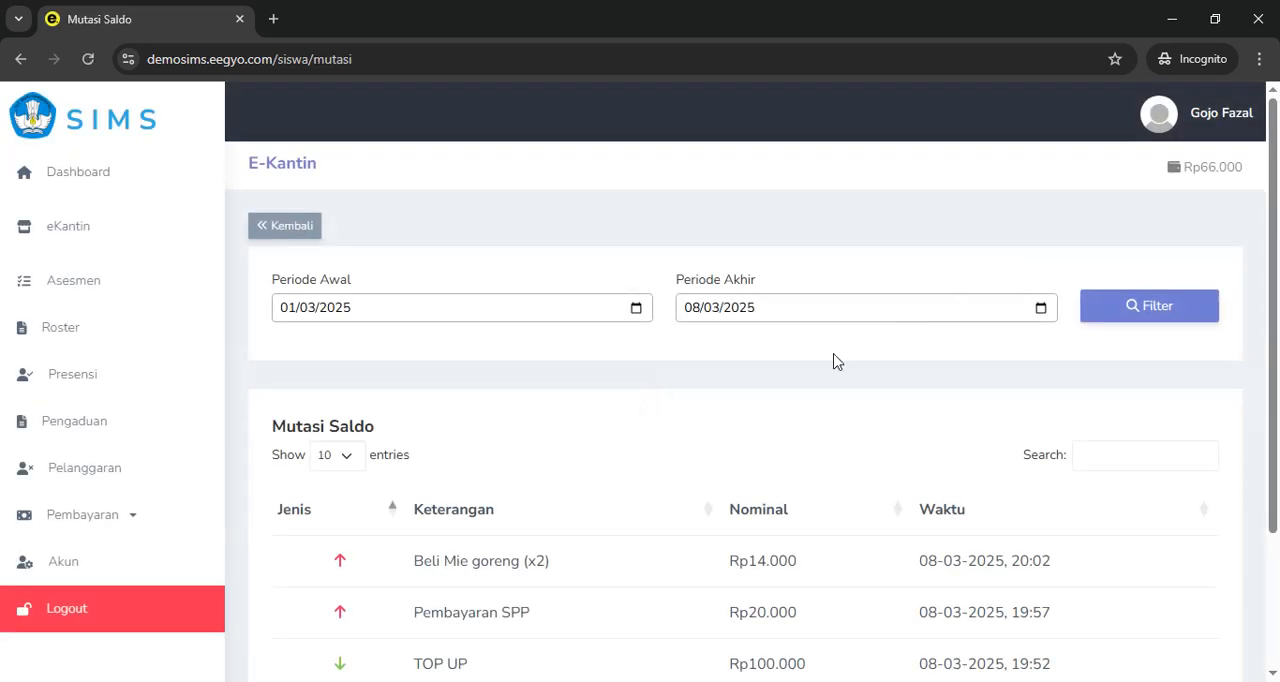
scroll(563, 412, down, 2)
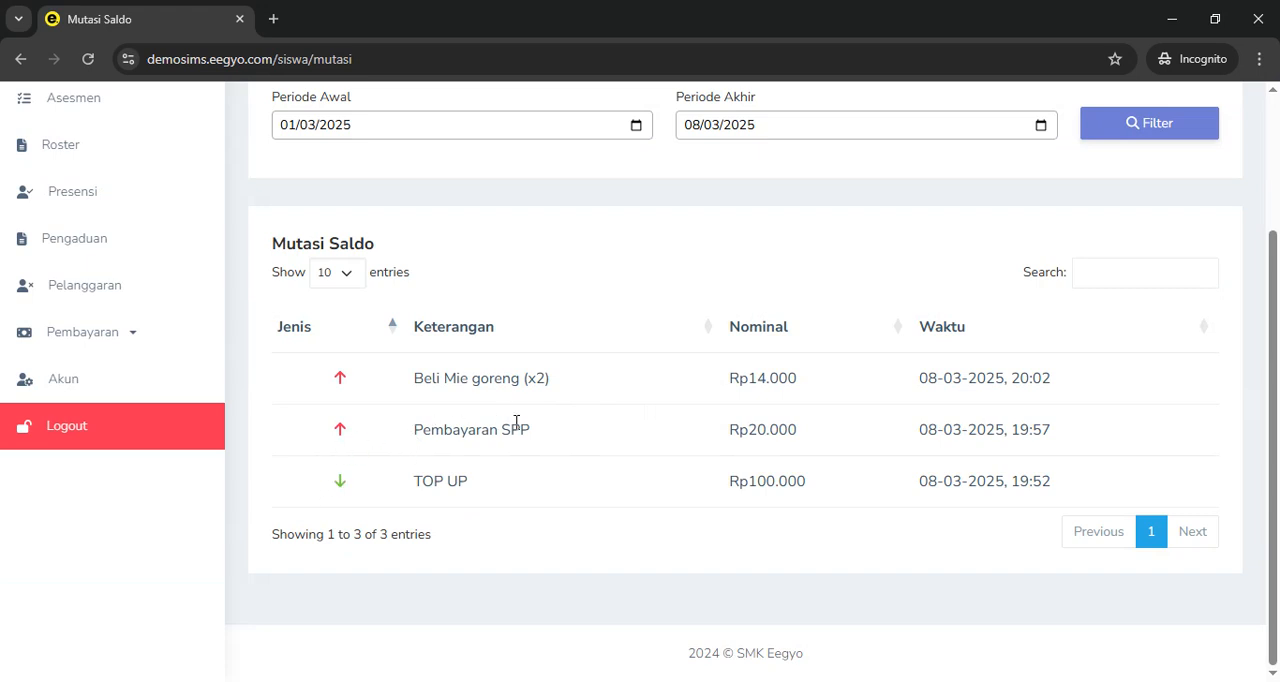
Review the canteen's Riwayat Pembelian and Withdraw pages, and return to the canteen dashboard
key(alt+Tab)
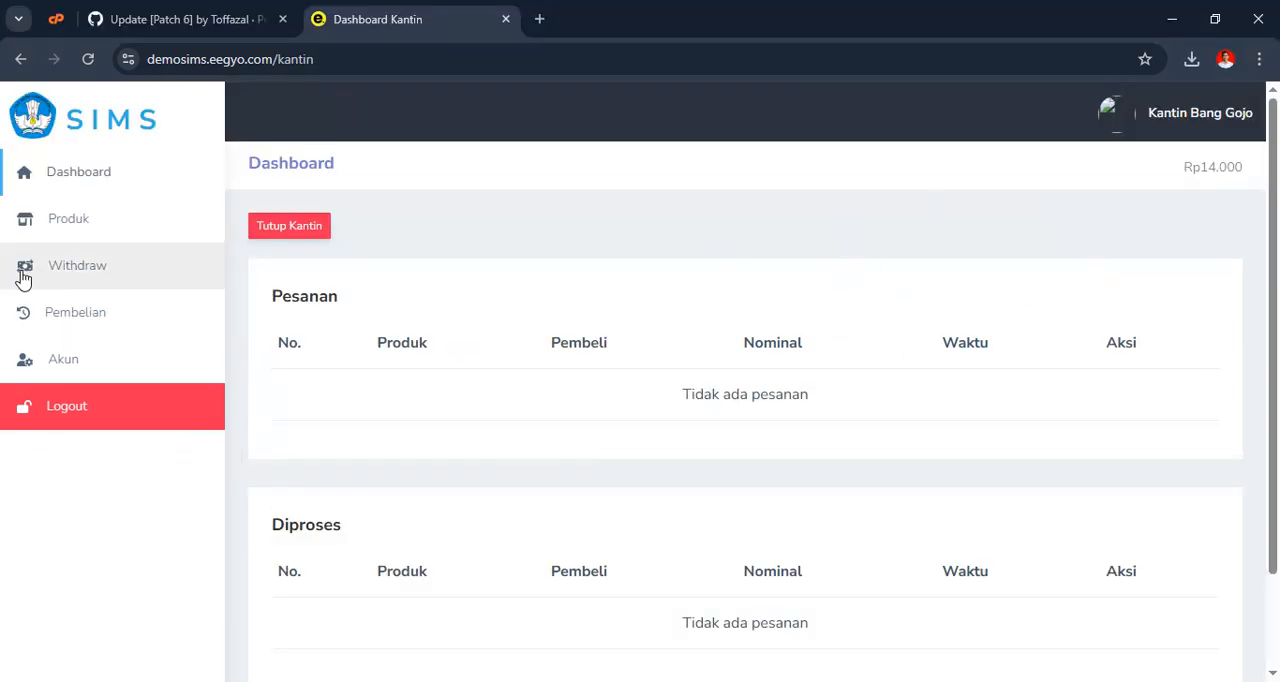
click(62, 316)
scroll(921, 562, down, 3)
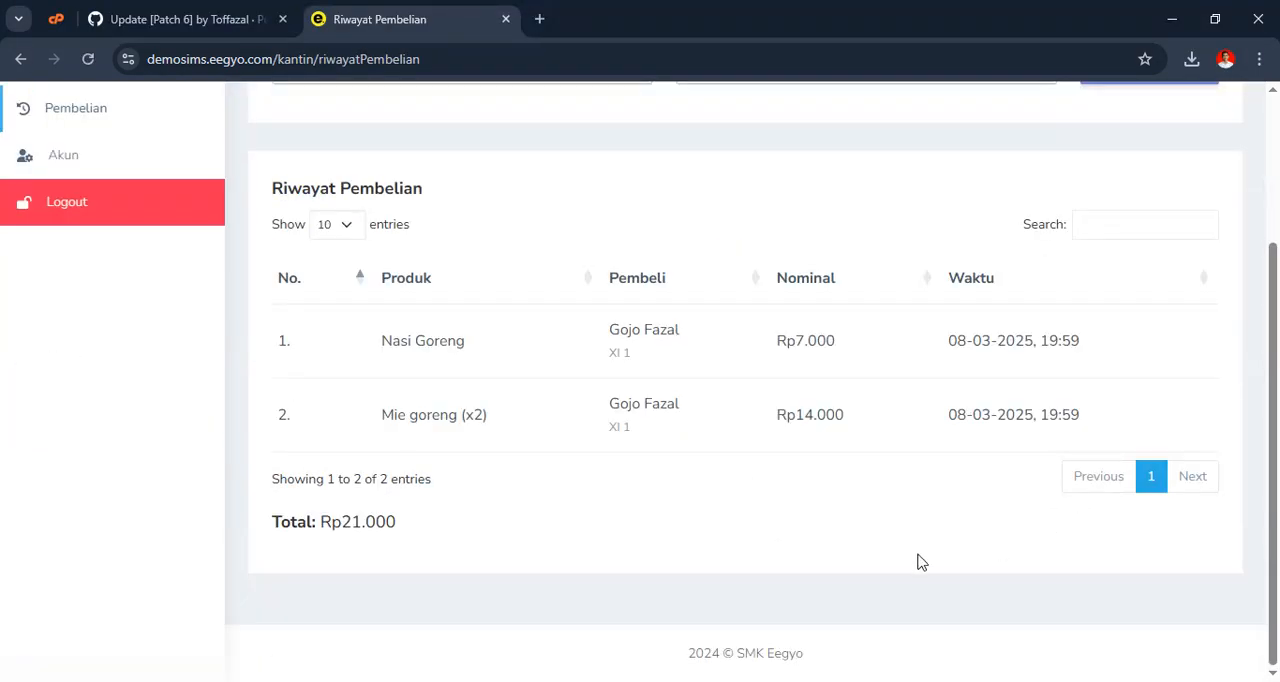
scroll(900, 437, up, 3)
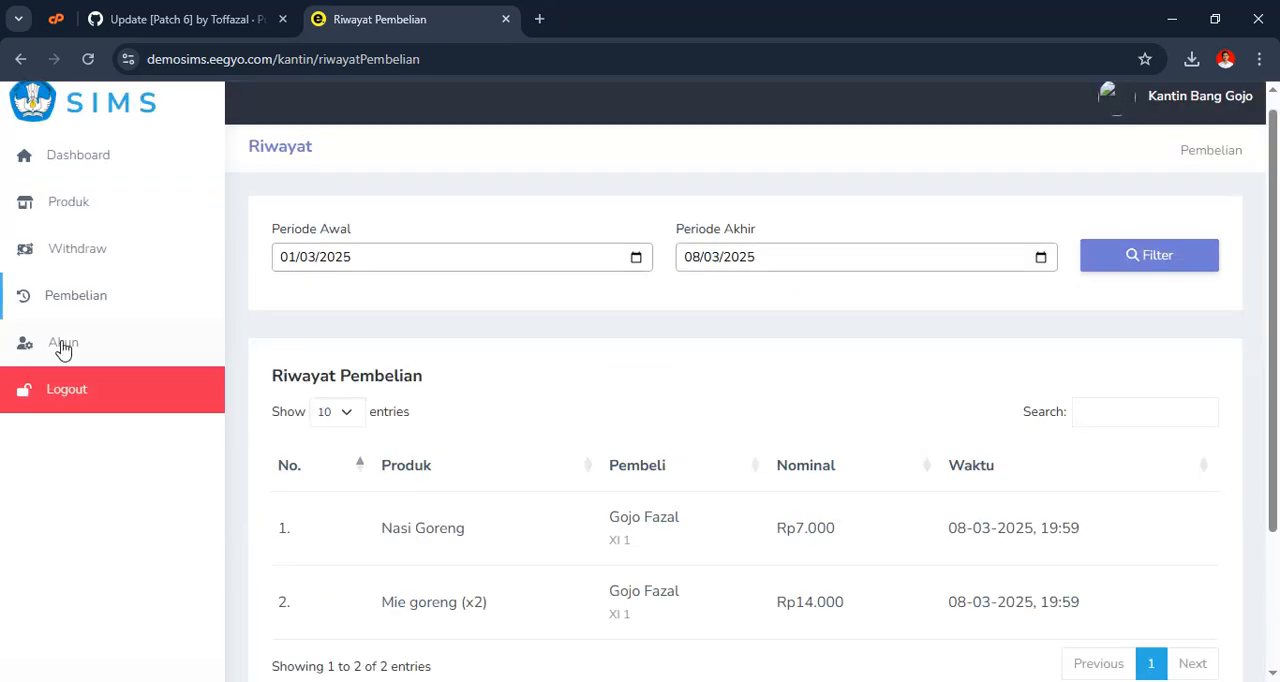
click(72, 254)
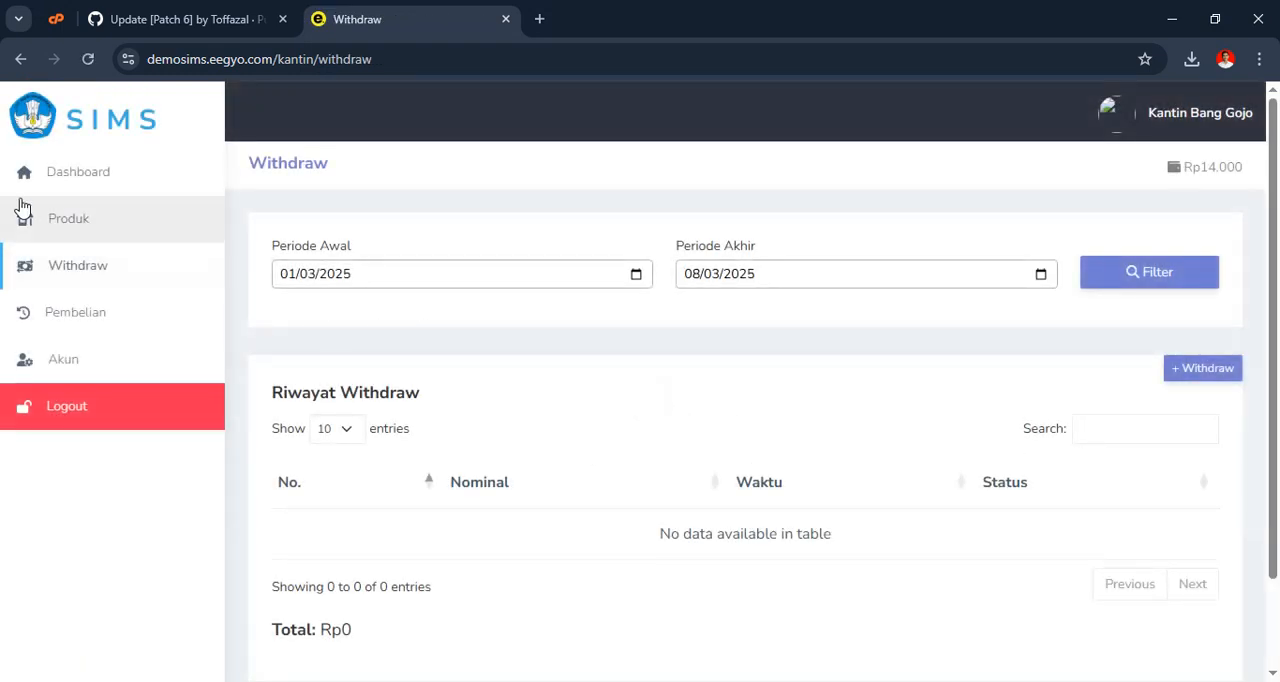
click(88, 184)
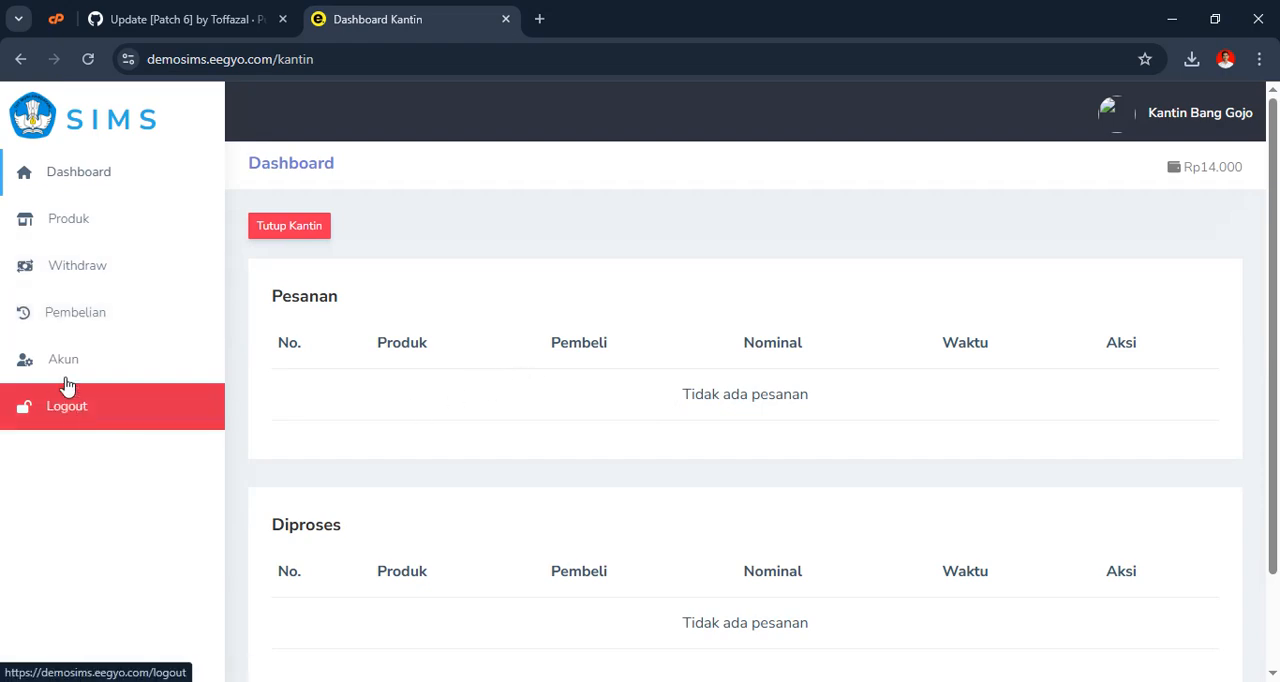
Switch to the student's window and open the eKantin product page
key(alt+Tab)
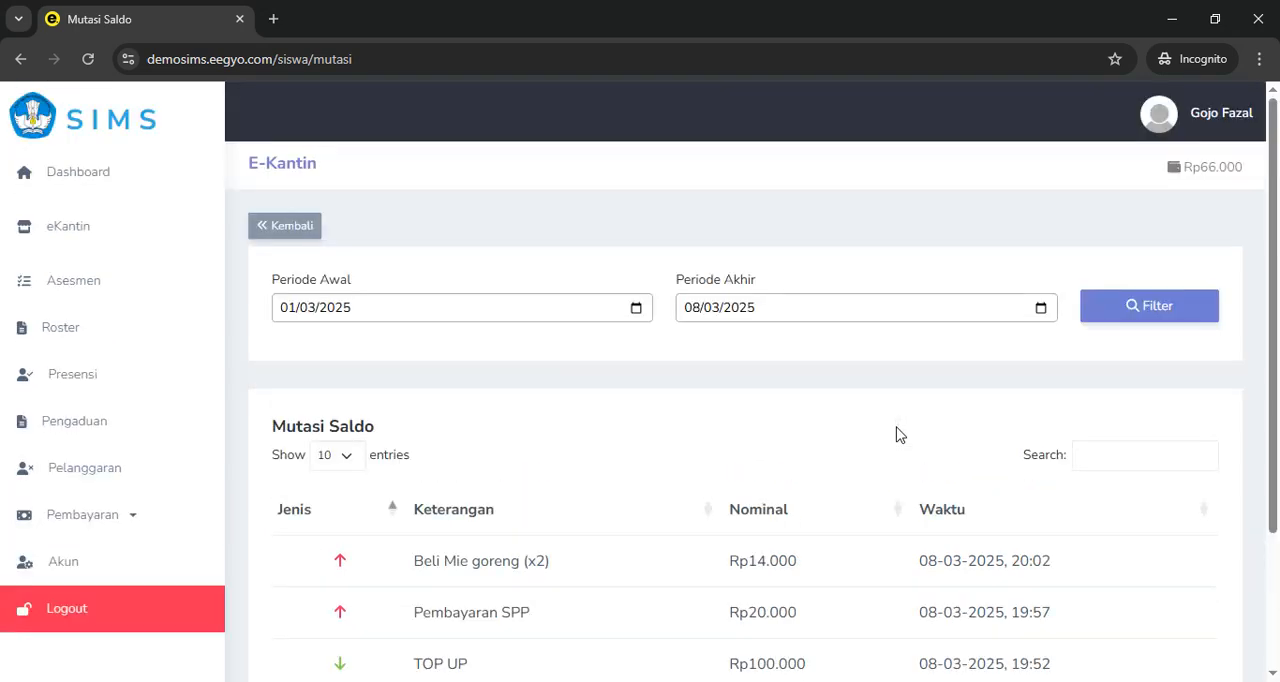
click(46, 233)
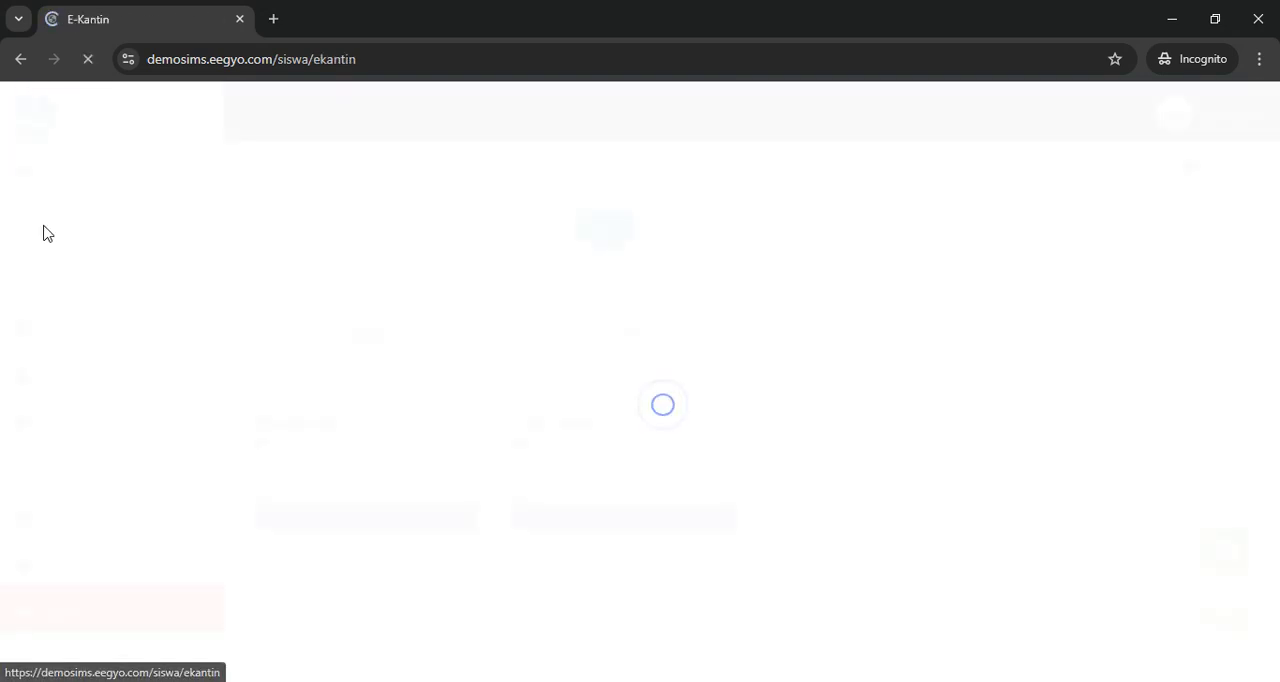
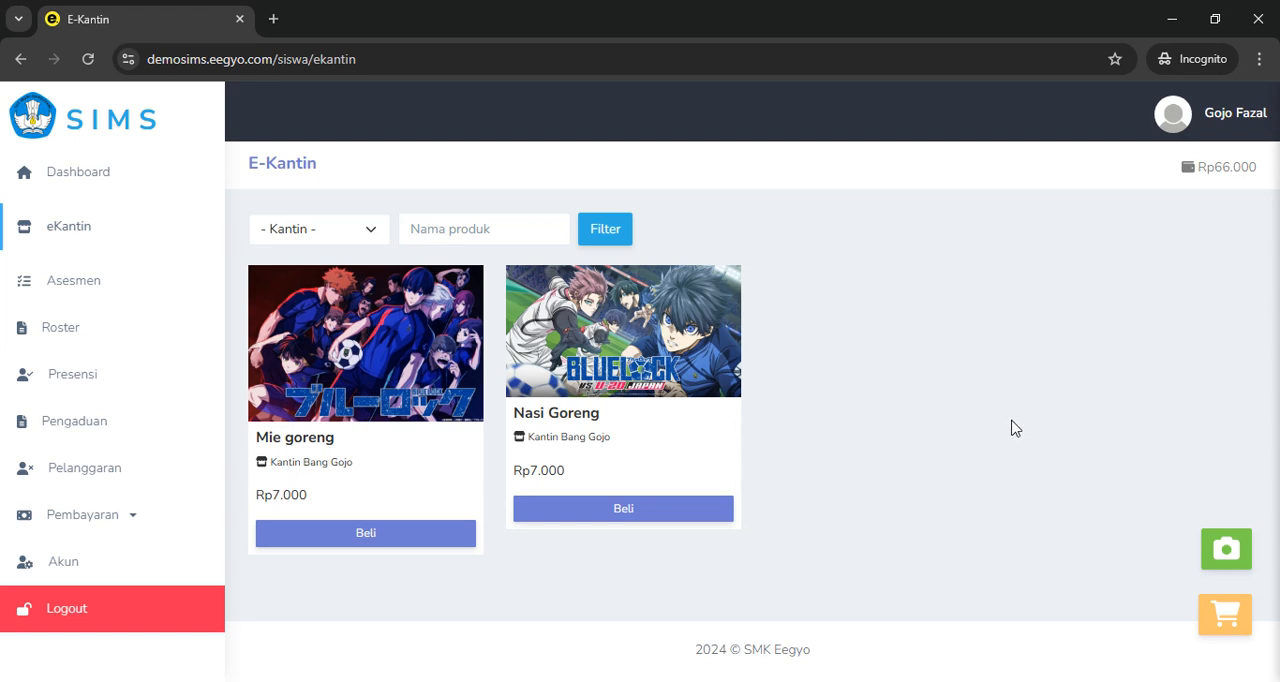
Open the QR payment scanner on the eKantin page, allow camera access while visiting the site, and close the scanner
click(1227, 556)
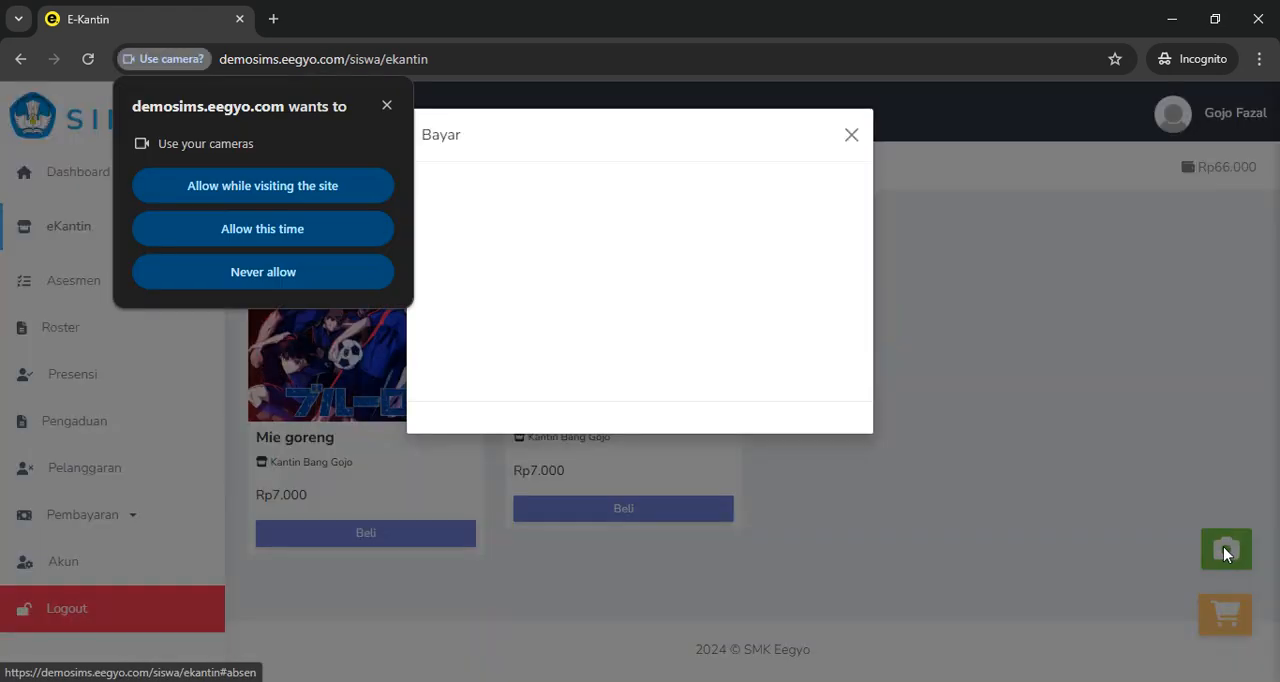
click(294, 195)
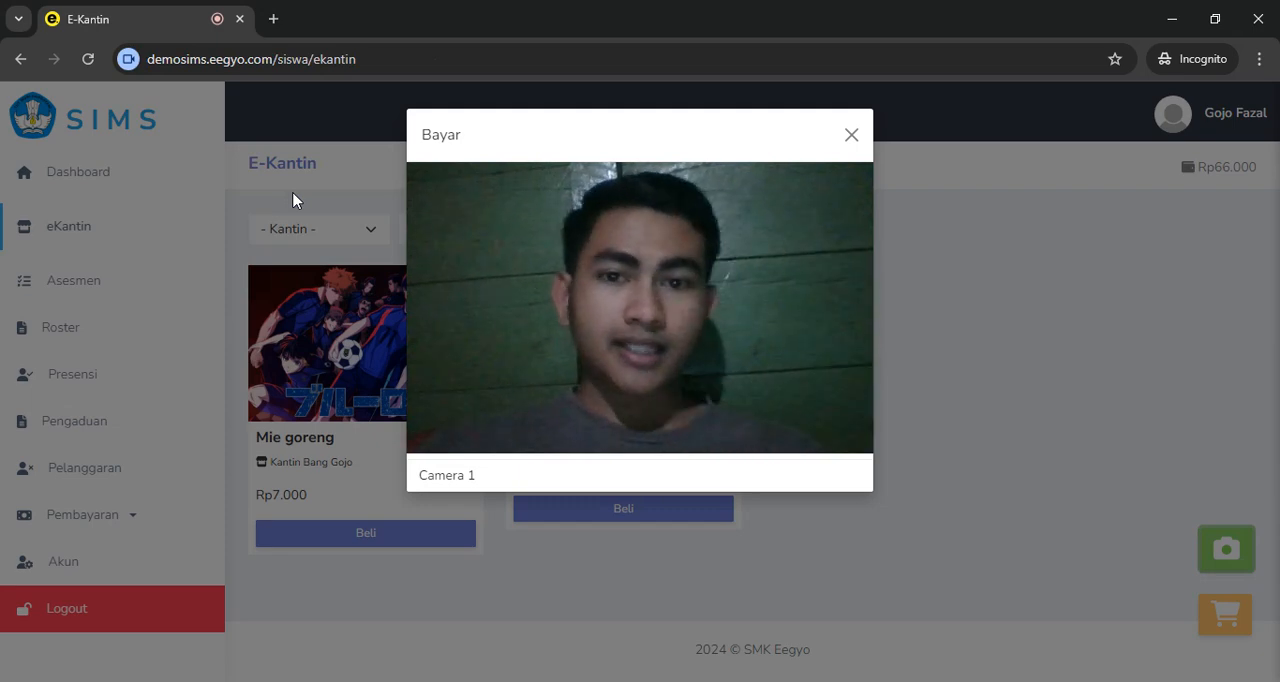
click(851, 135)
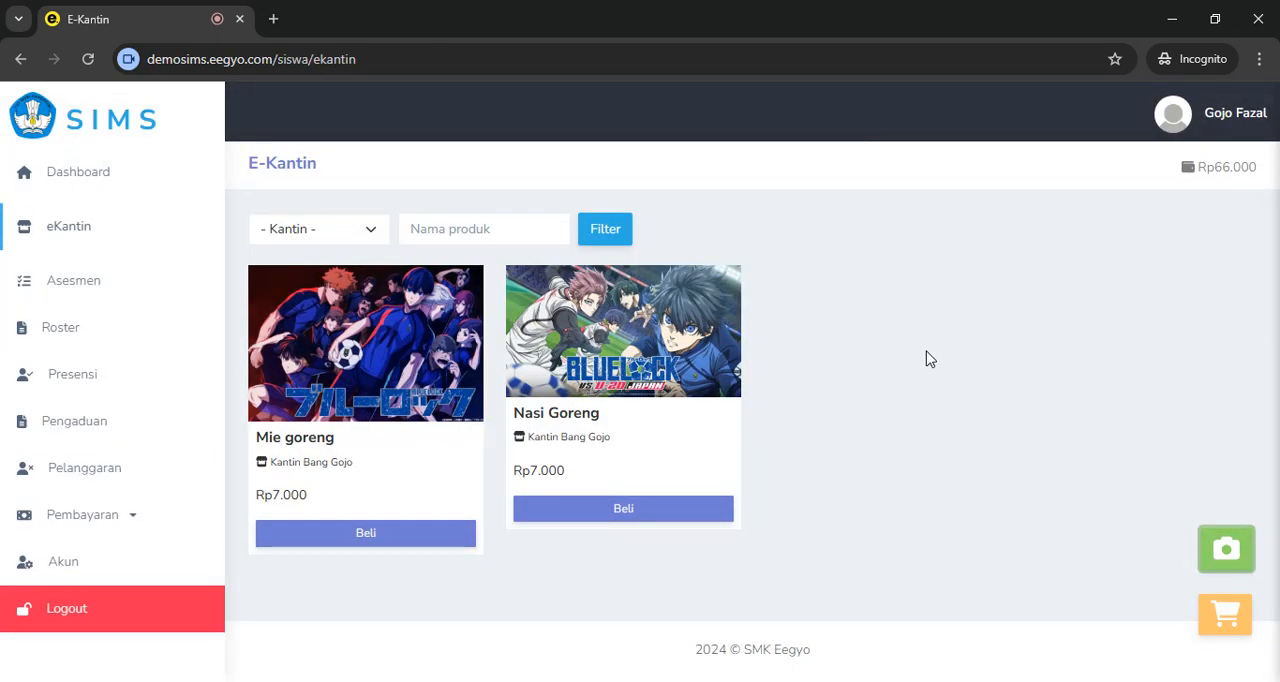
In the canteen's window, download the QR code from the Akun page, view the downloaded image and close it
key(alt+Tab)
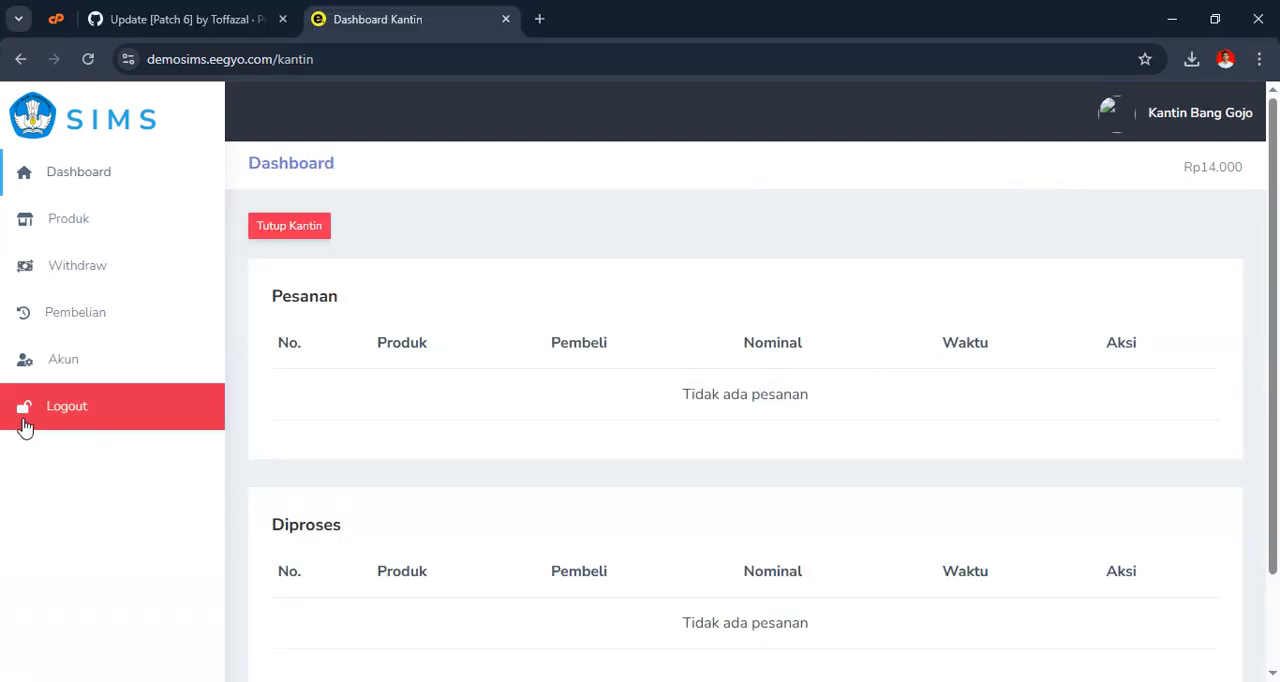
click(71, 376)
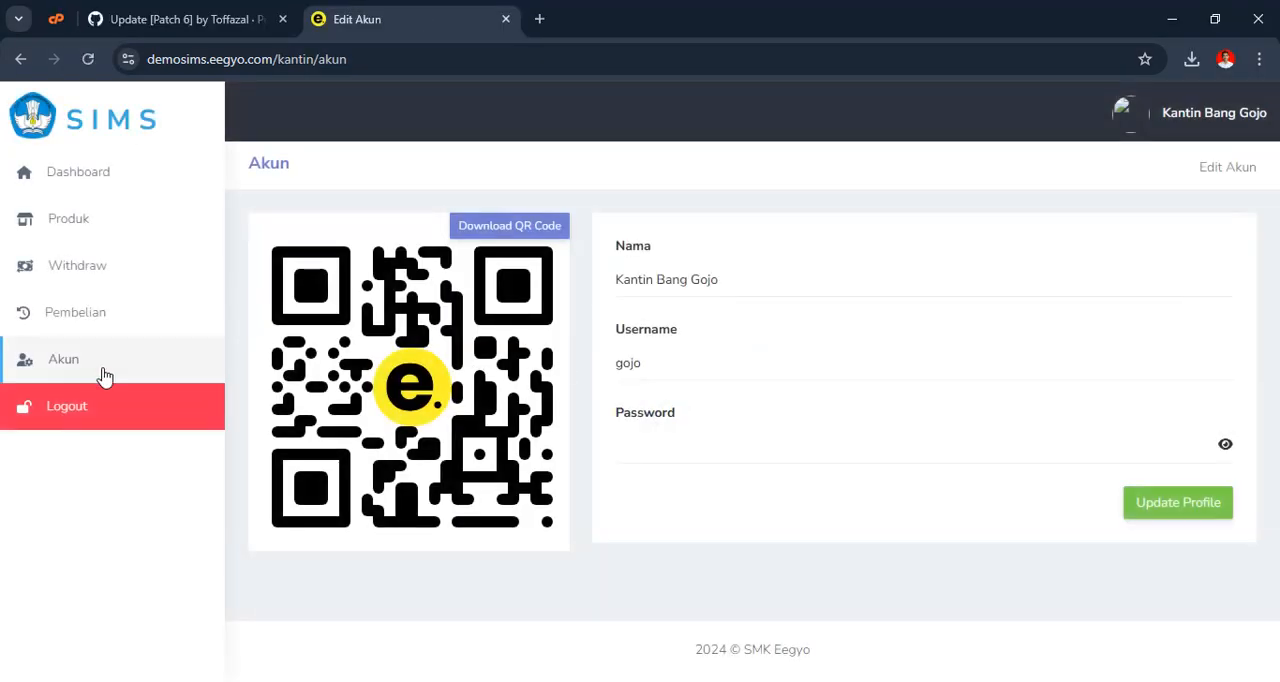
click(513, 234)
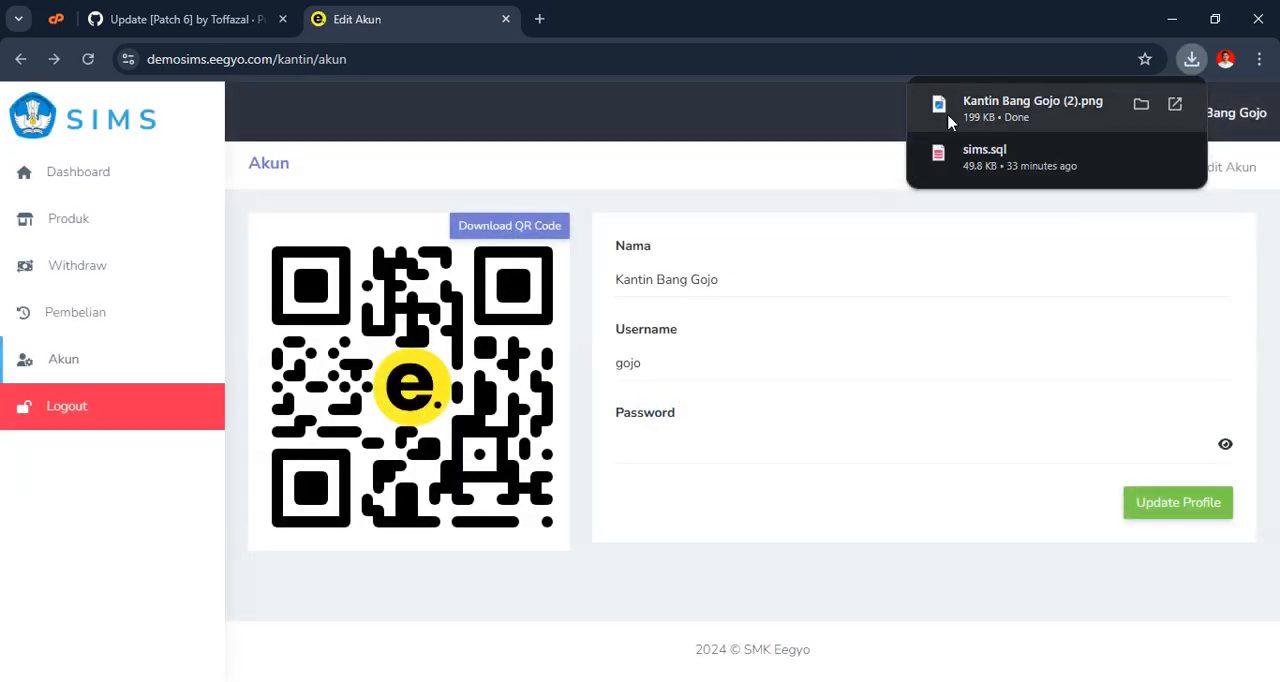
click(1004, 119)
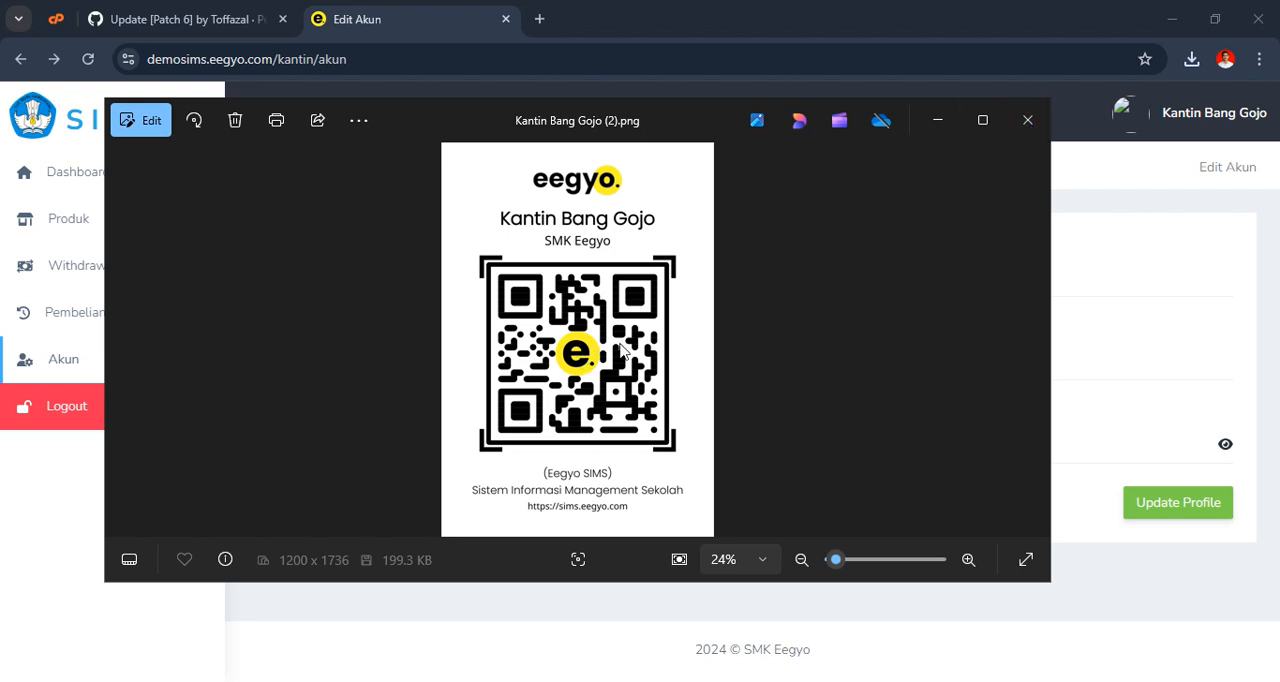
click(1028, 121)
Return to the student's window and try to scan the canteen's QR code for payment, allowing location access while visiting the site
key(alt+Tab)
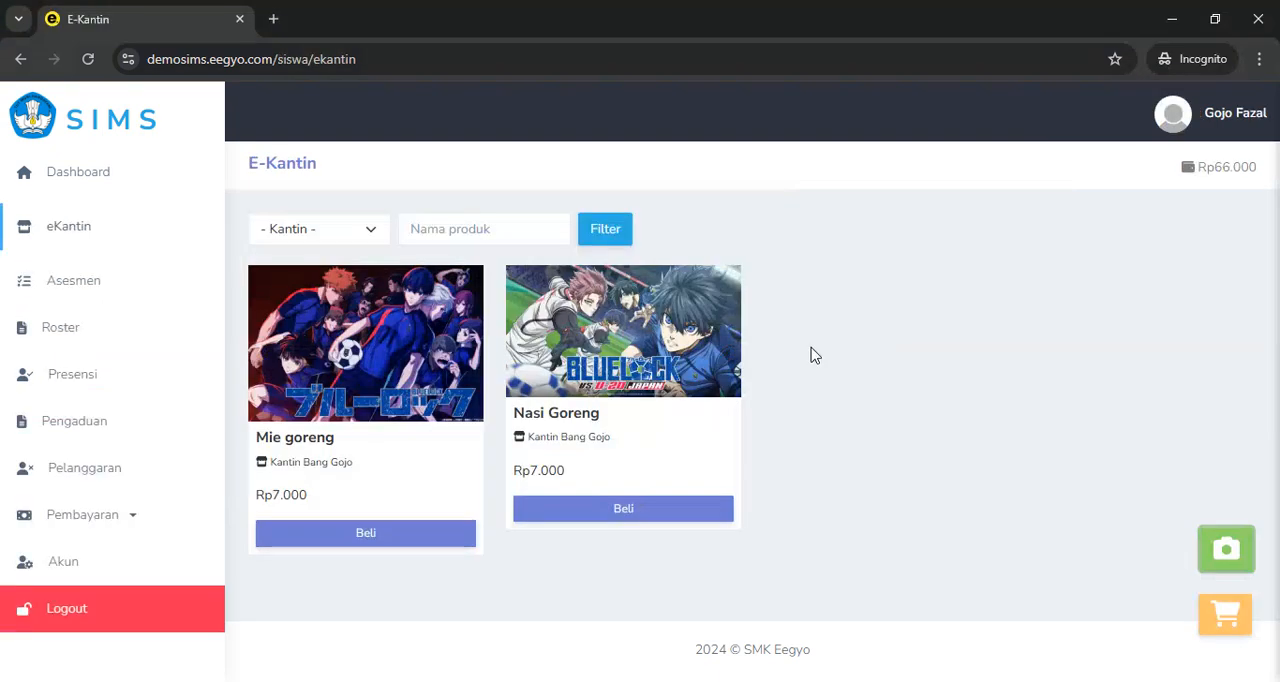
click(1226, 563)
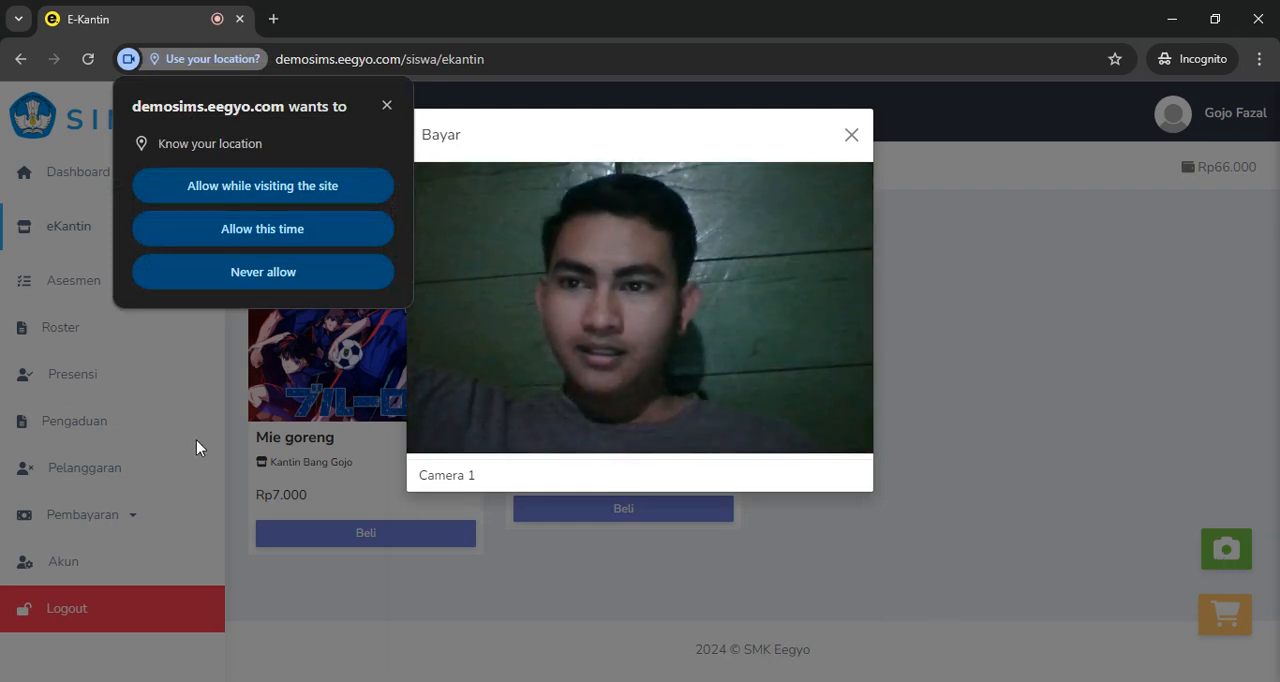
click(277, 188)
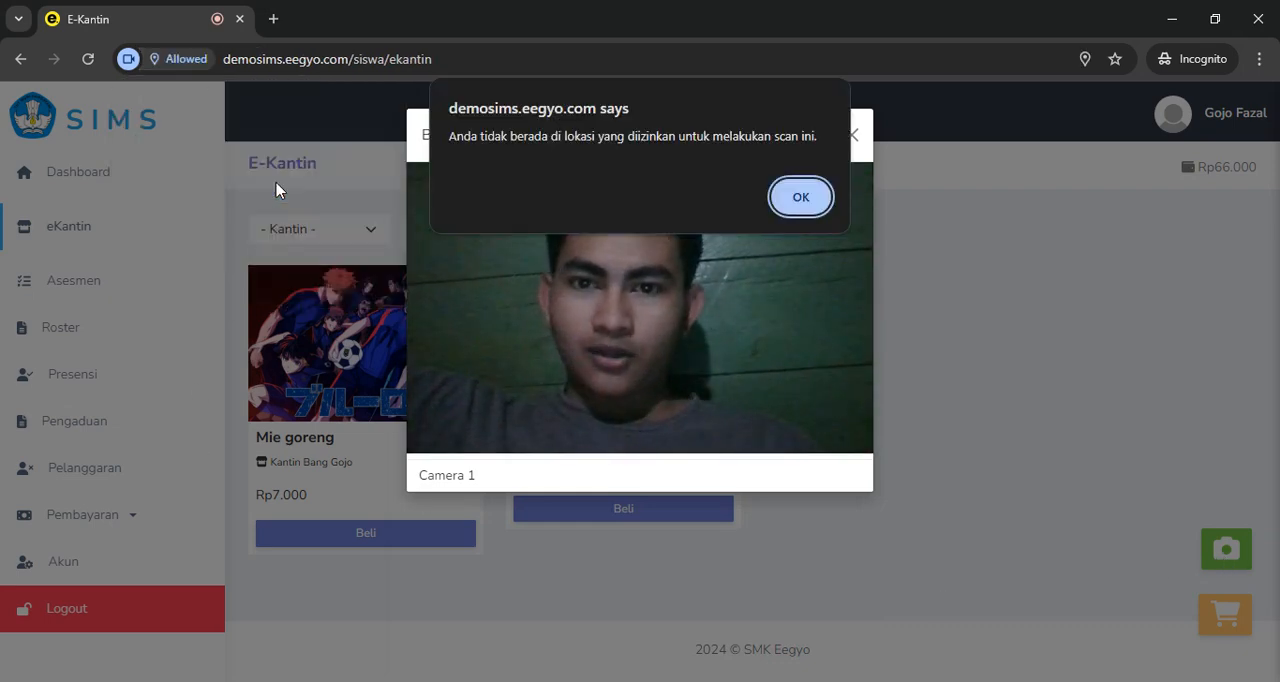
click(805, 199)
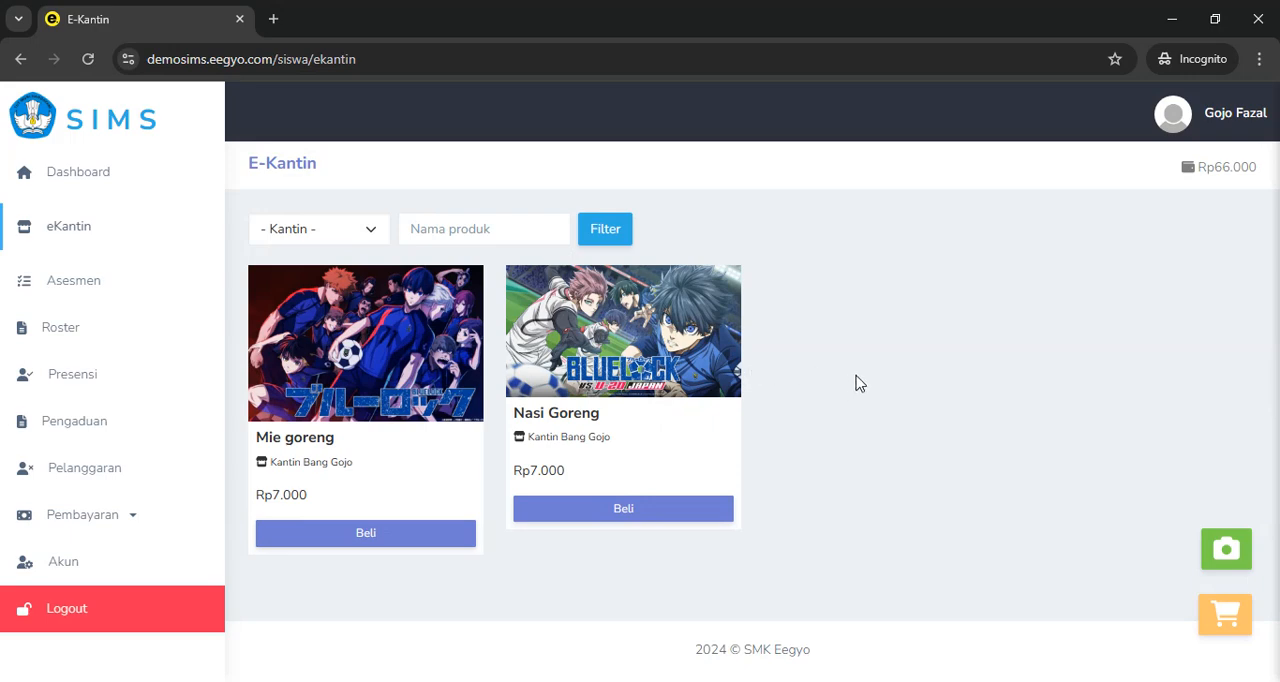
Log out of the student account and log in as admin with the account password, dismissing the login notice
click(106, 620)
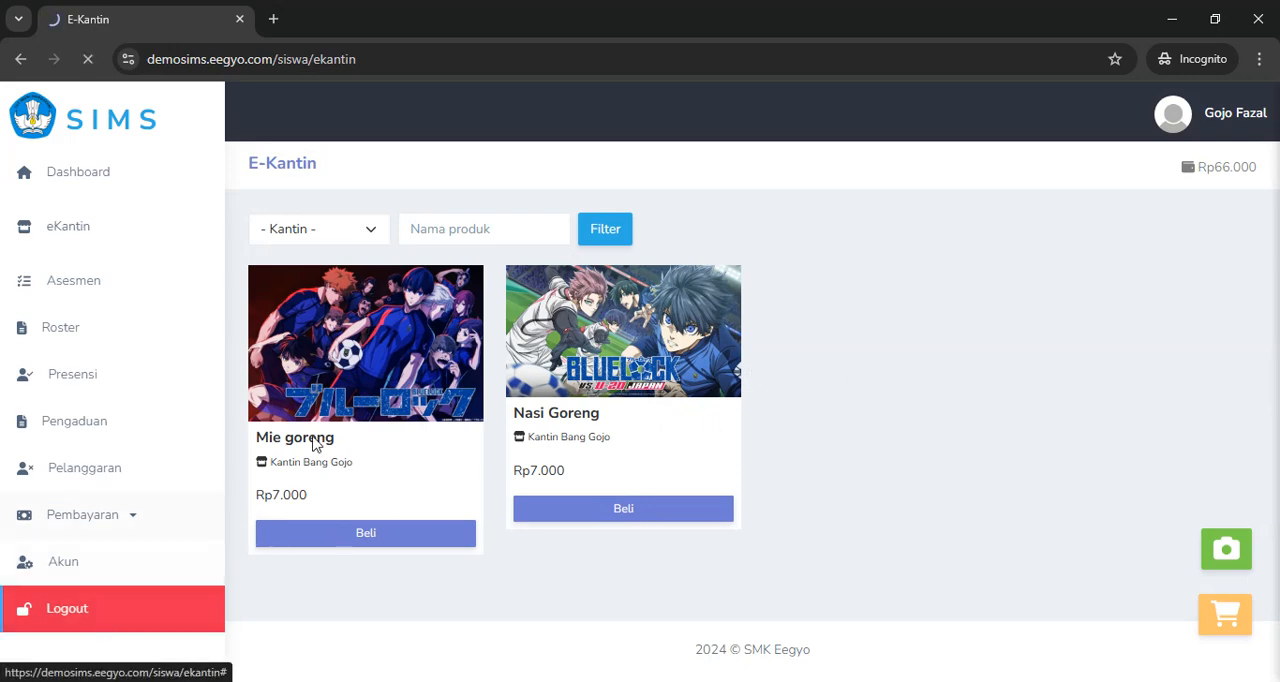
click(532, 405)
text(admin)
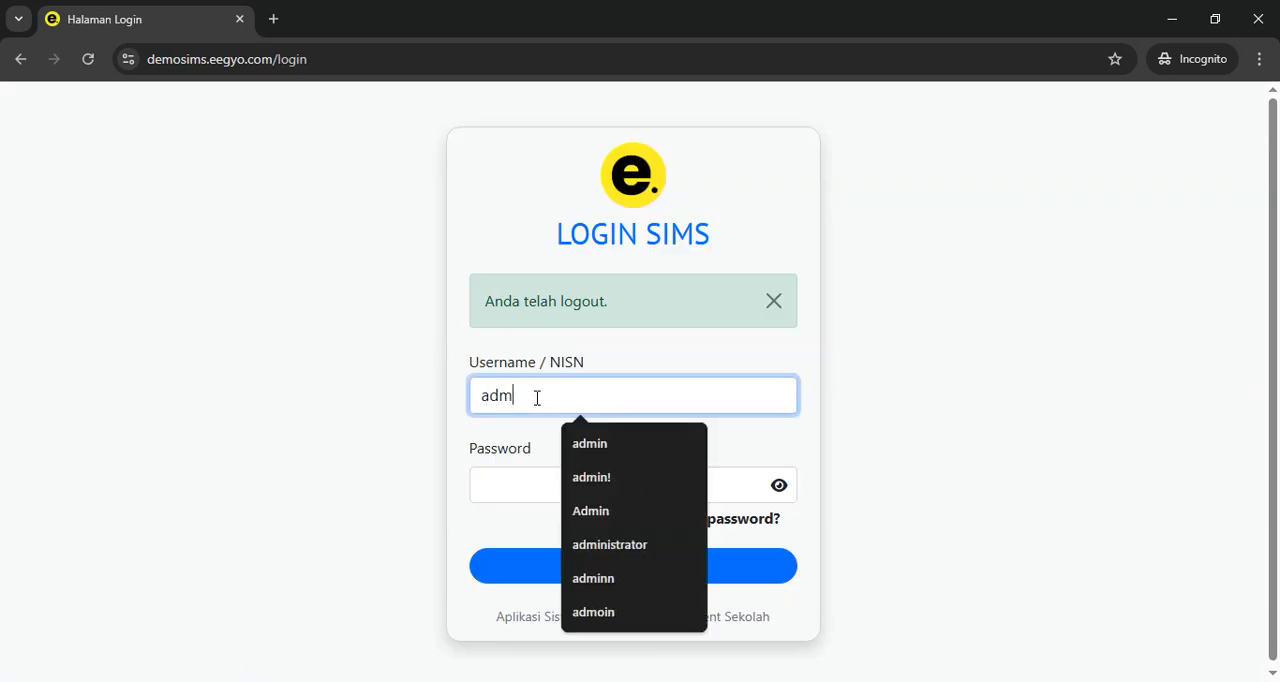
key(Tab)
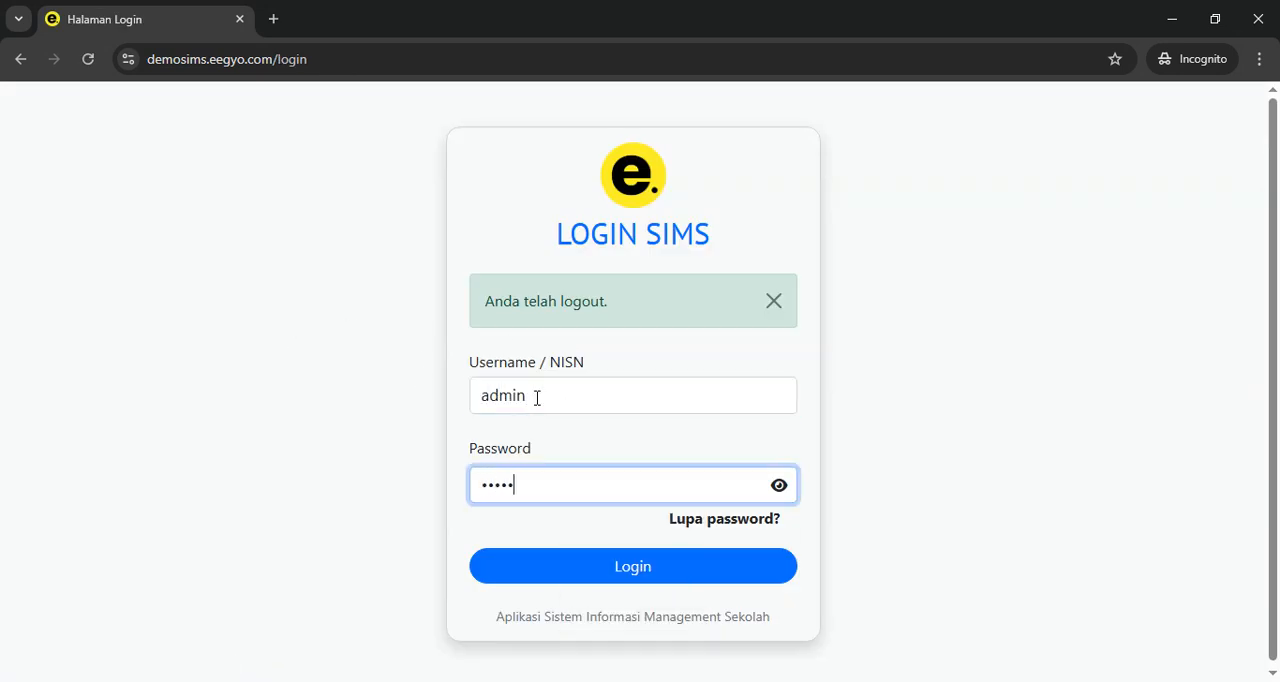
text(••••••••)
key(Return)
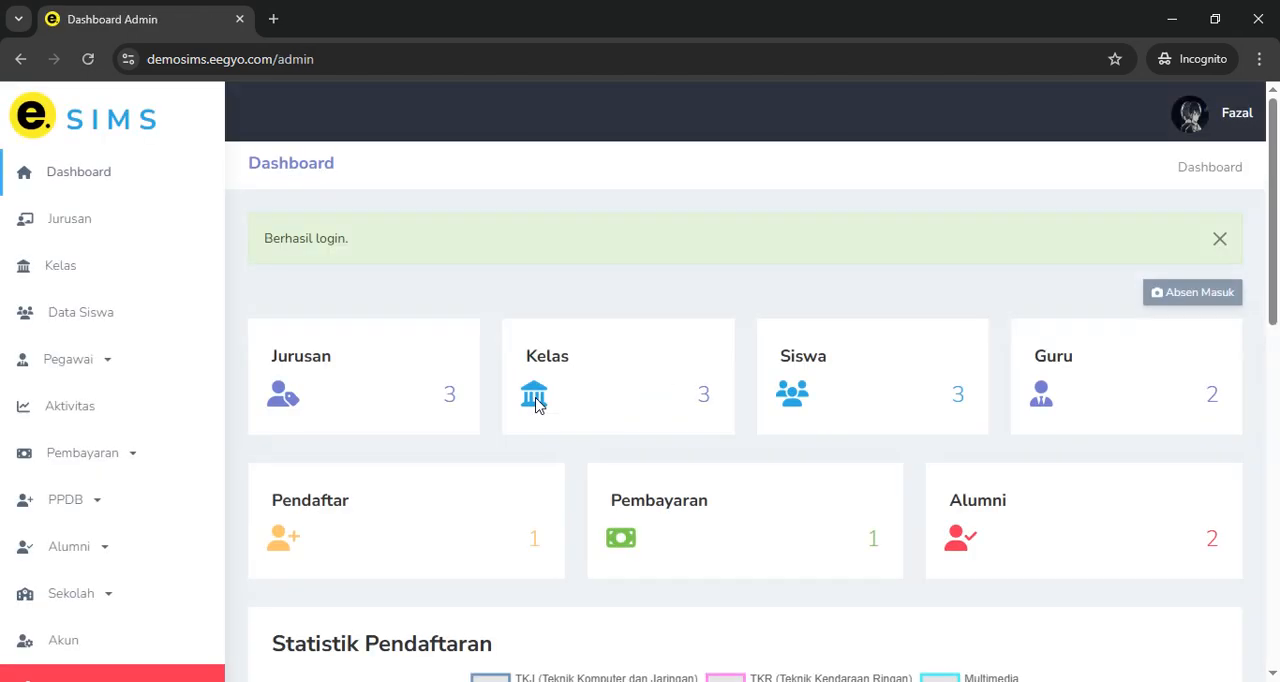
click(1216, 240)
Go to the Sekolah information page and open its Integrasi settings
scroll(117, 437, down, 4)
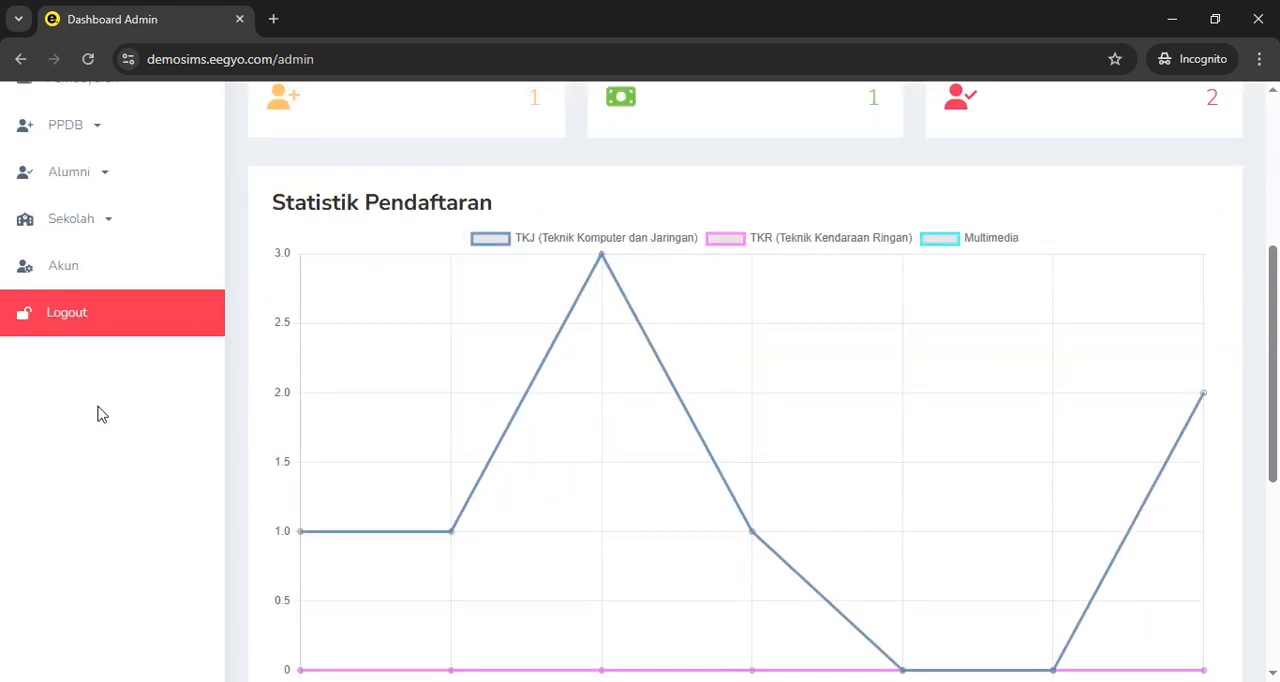
click(100, 226)
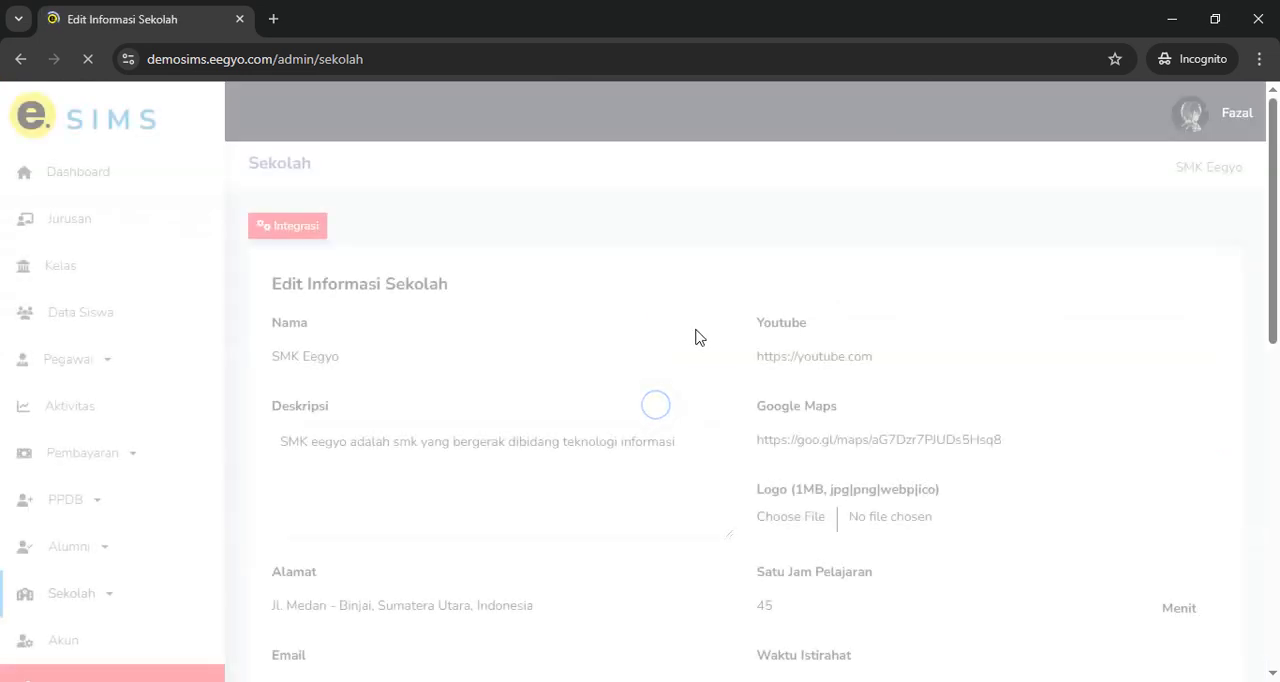
scroll(576, 337, down, 2)
scroll(878, 436, down, 6)
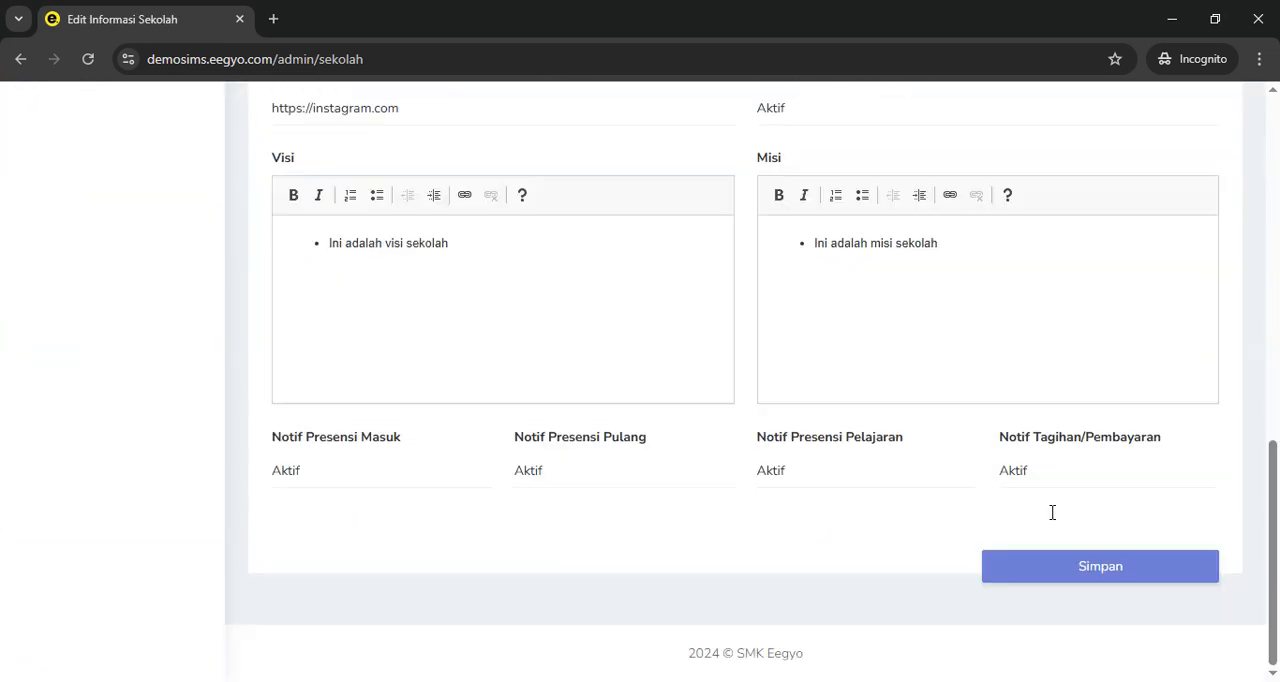
scroll(508, 397, up, 10)
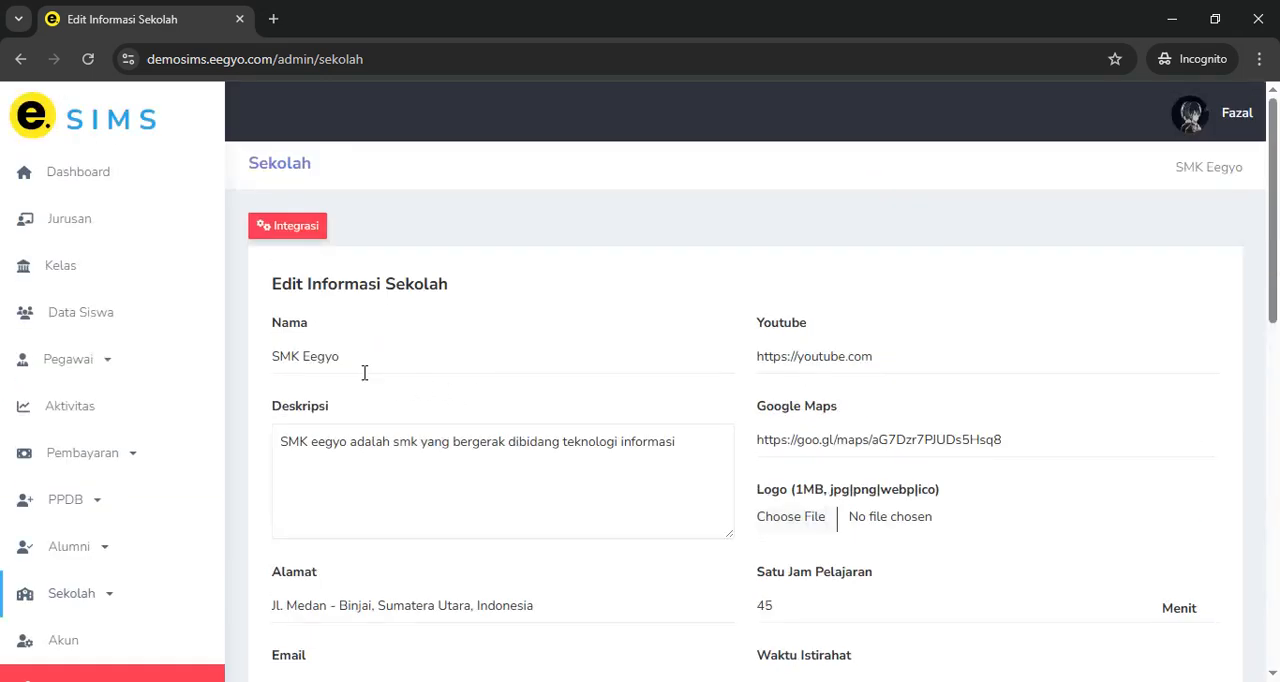
click(283, 220)
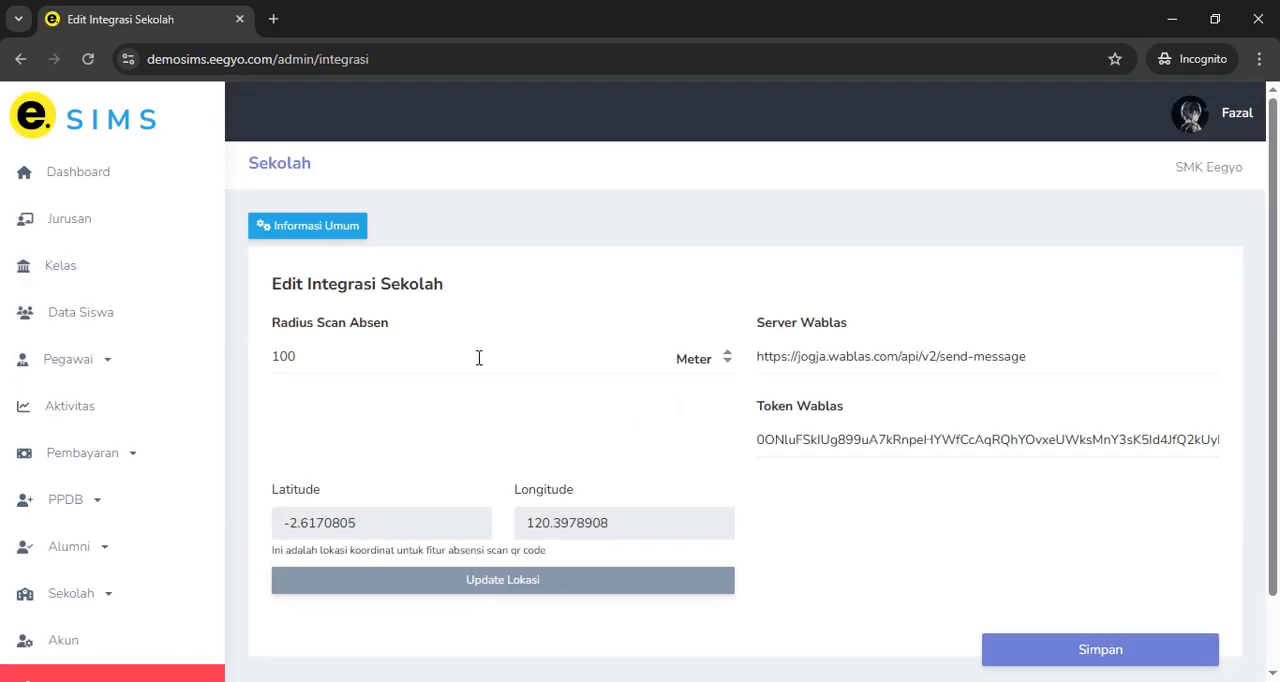
Update the school's scan location coordinates to the current location and acknowledge the update
scroll(349, 429, down, 1)
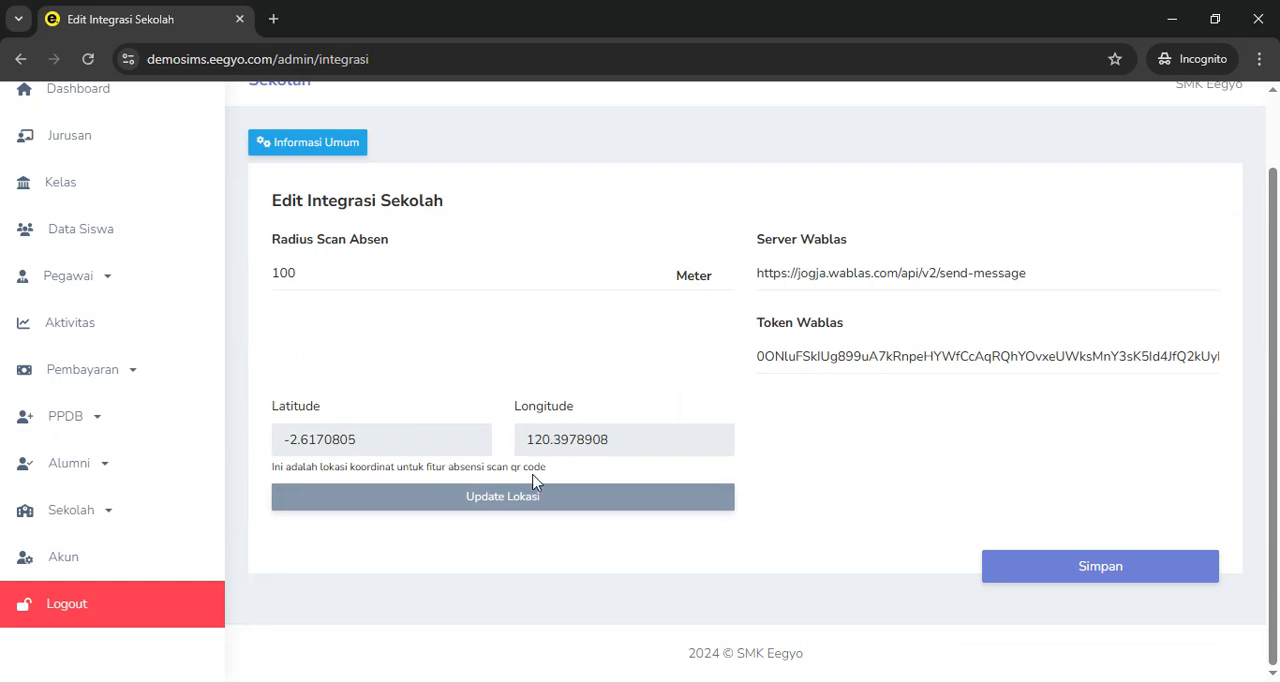
click(522, 500)
click(716, 200)
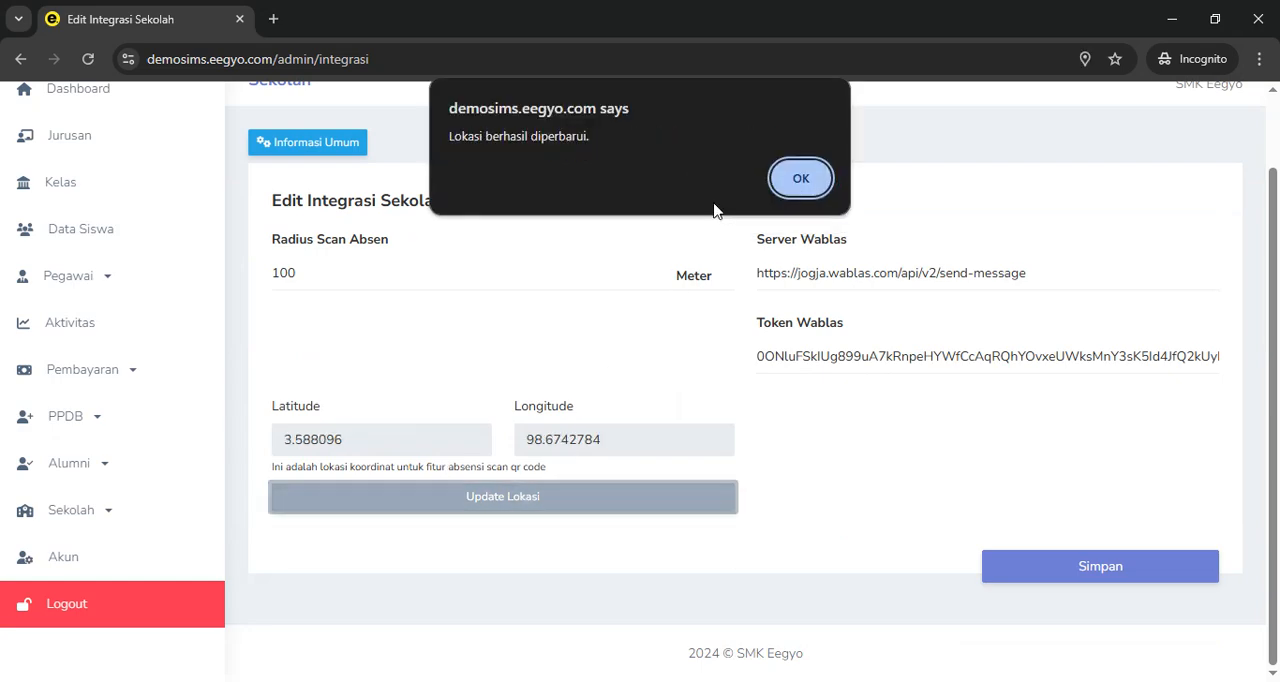
click(804, 175)
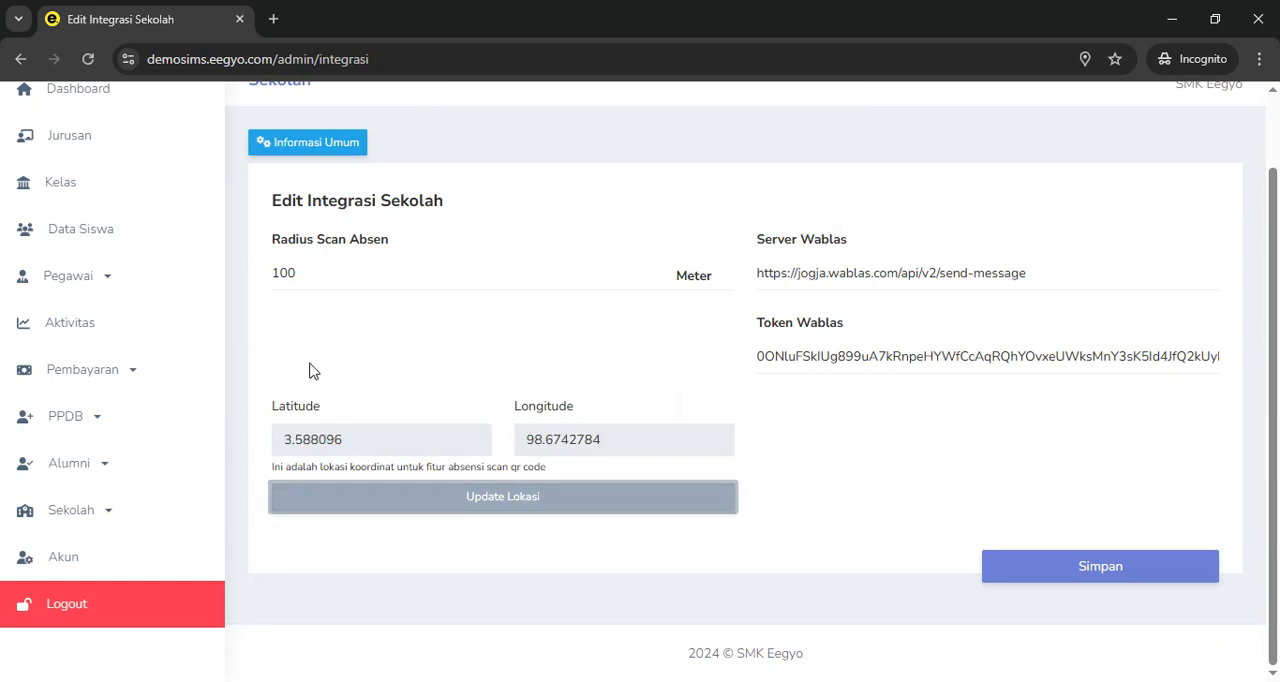
Log out of the admin account and log back in as the student with the student's NISN and password
click(97, 618)
click(548, 407)
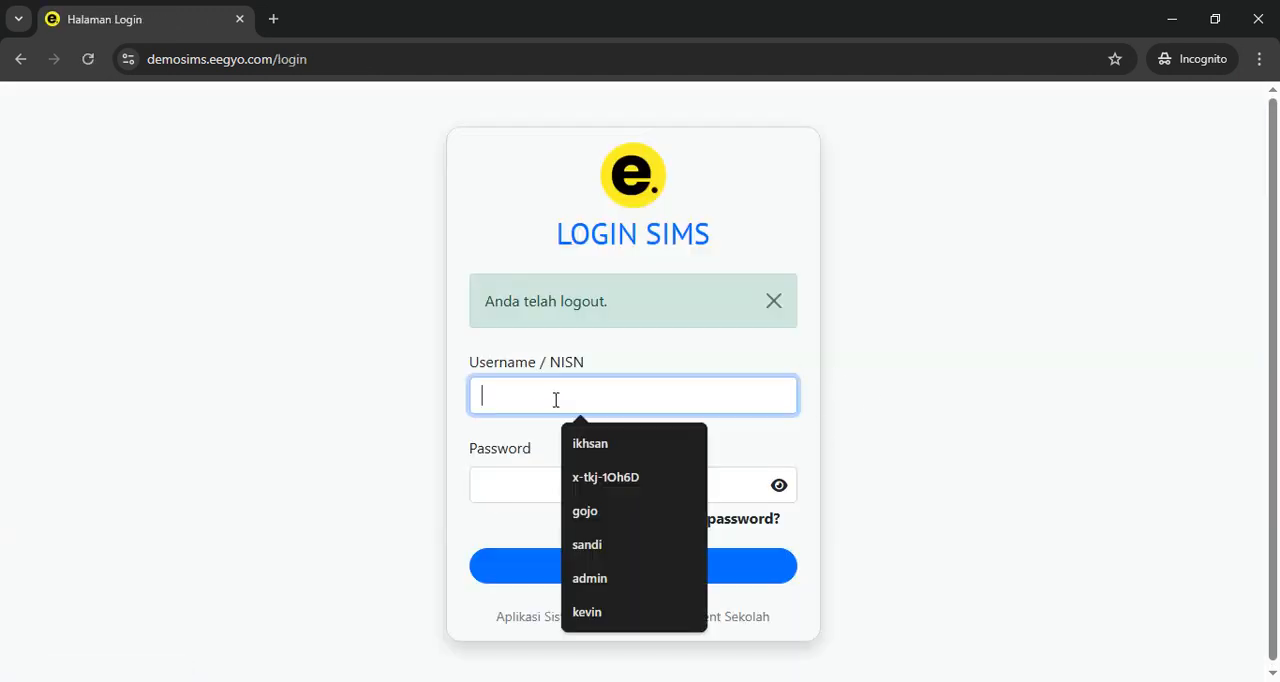
text(123666)
click(553, 486)
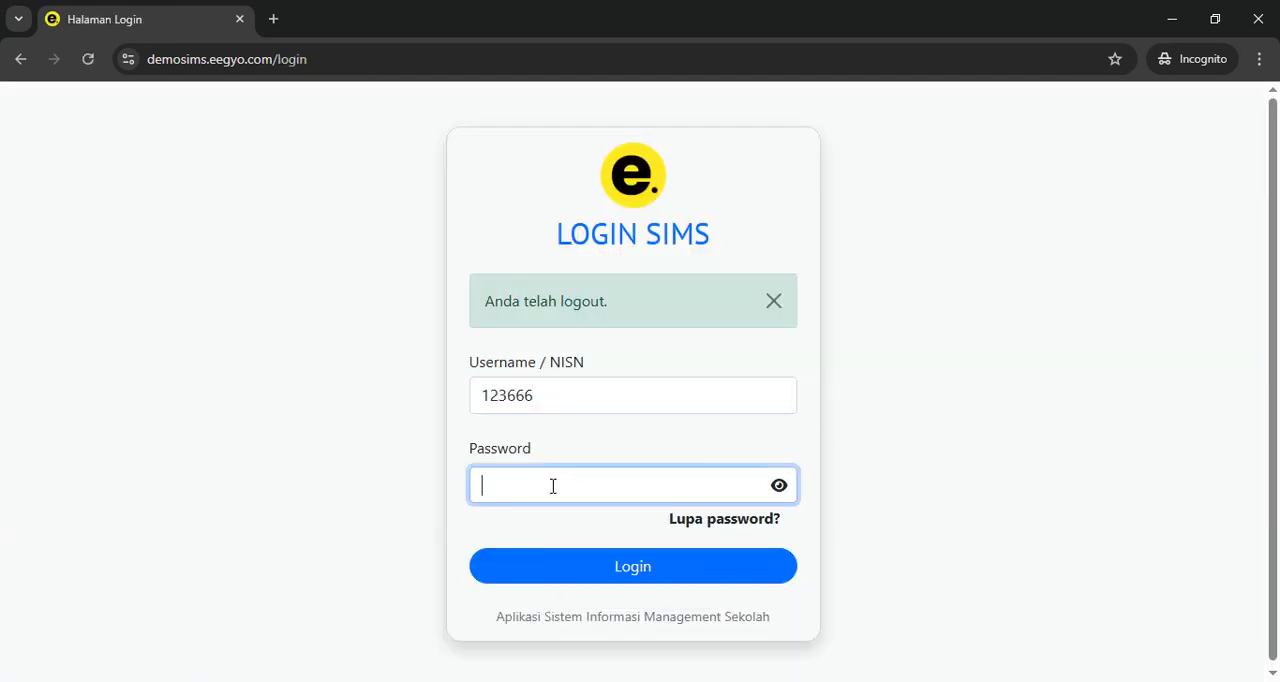
key(Return)
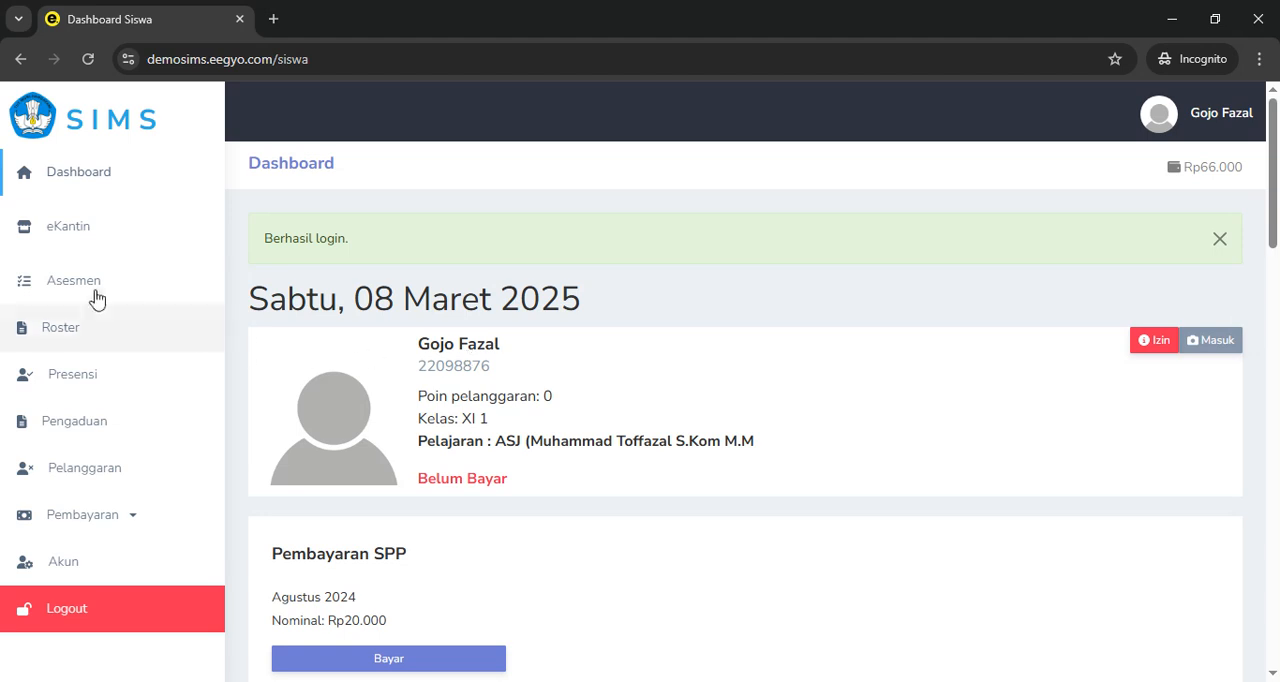
On the eKantin page, scan the canteen's QR code and pay it a nominal of 10.000, authorising with the account password
click(74, 225)
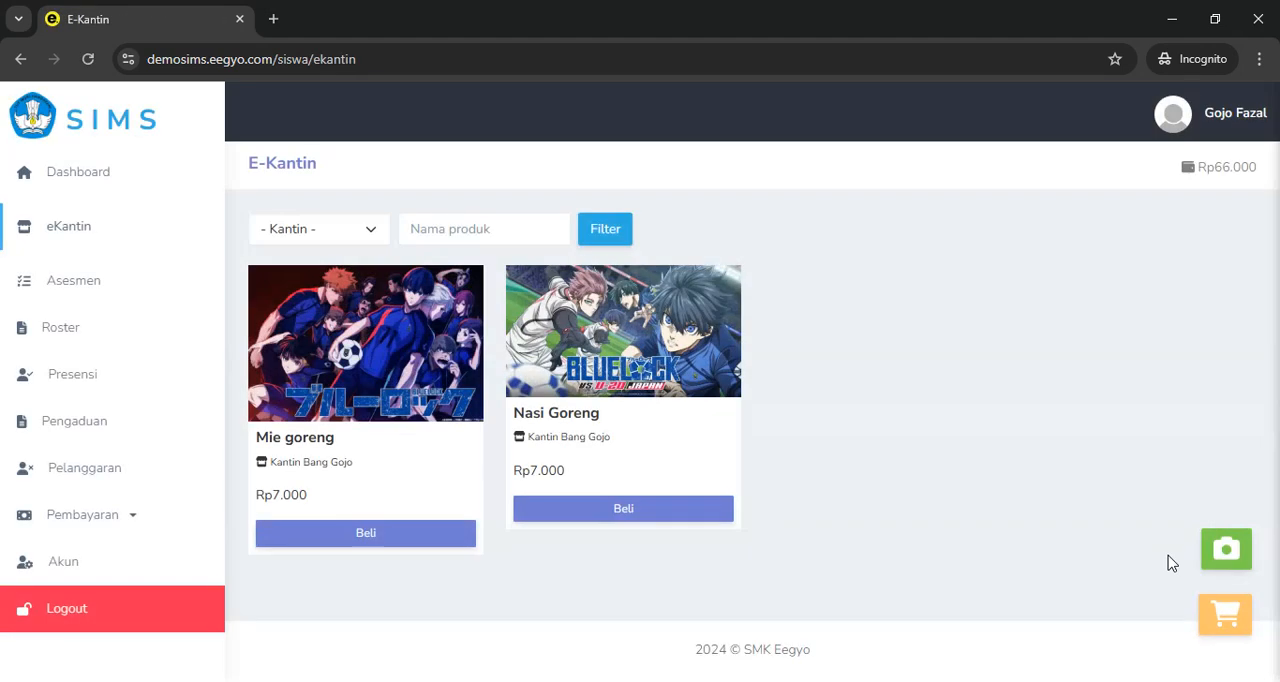
click(1226, 548)
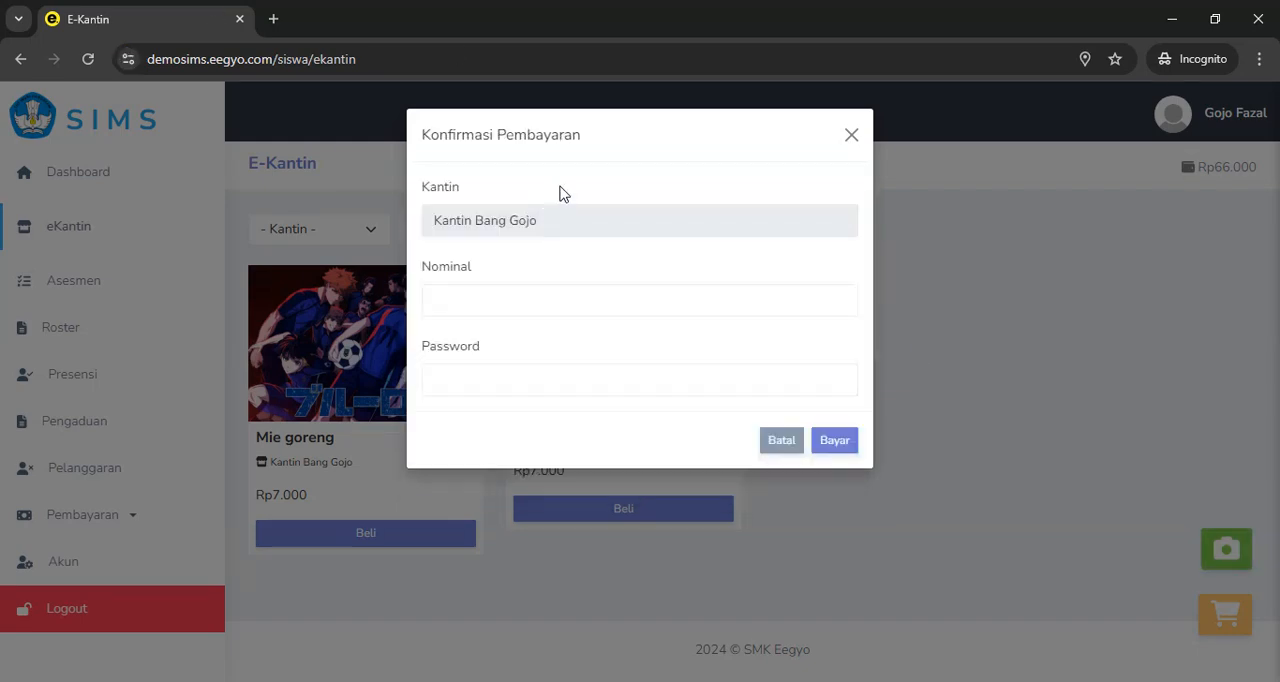
click(468, 305)
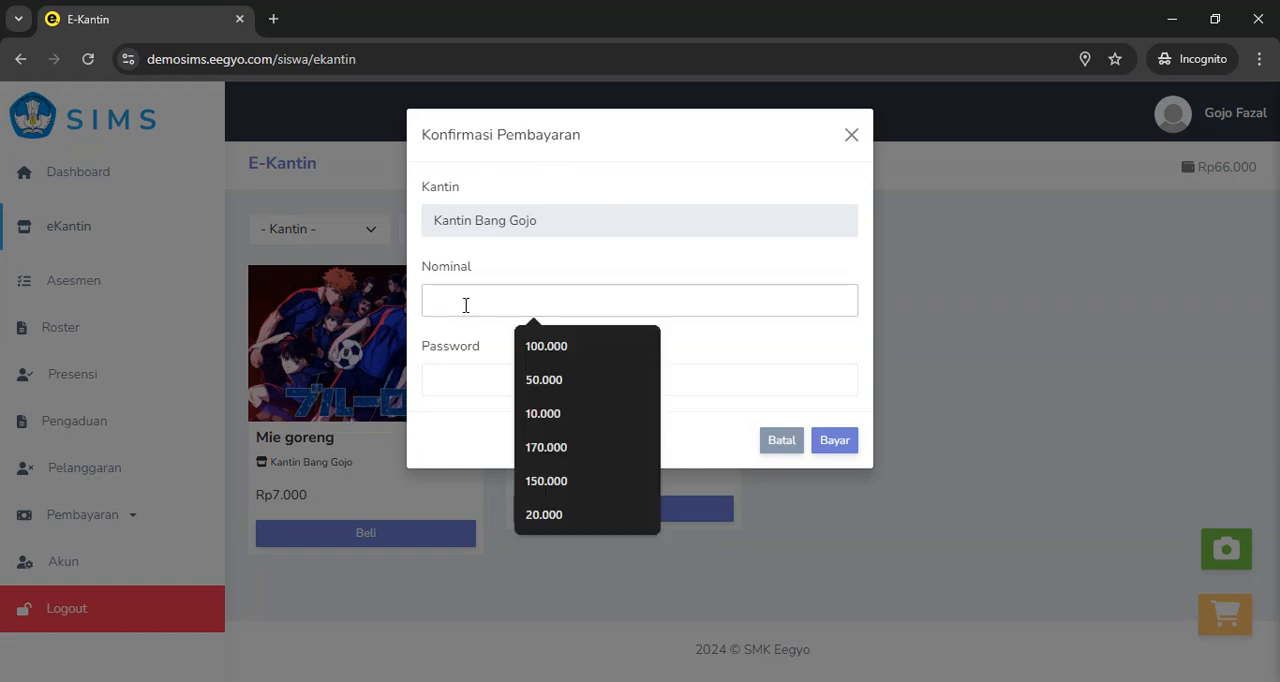
text(10.00)
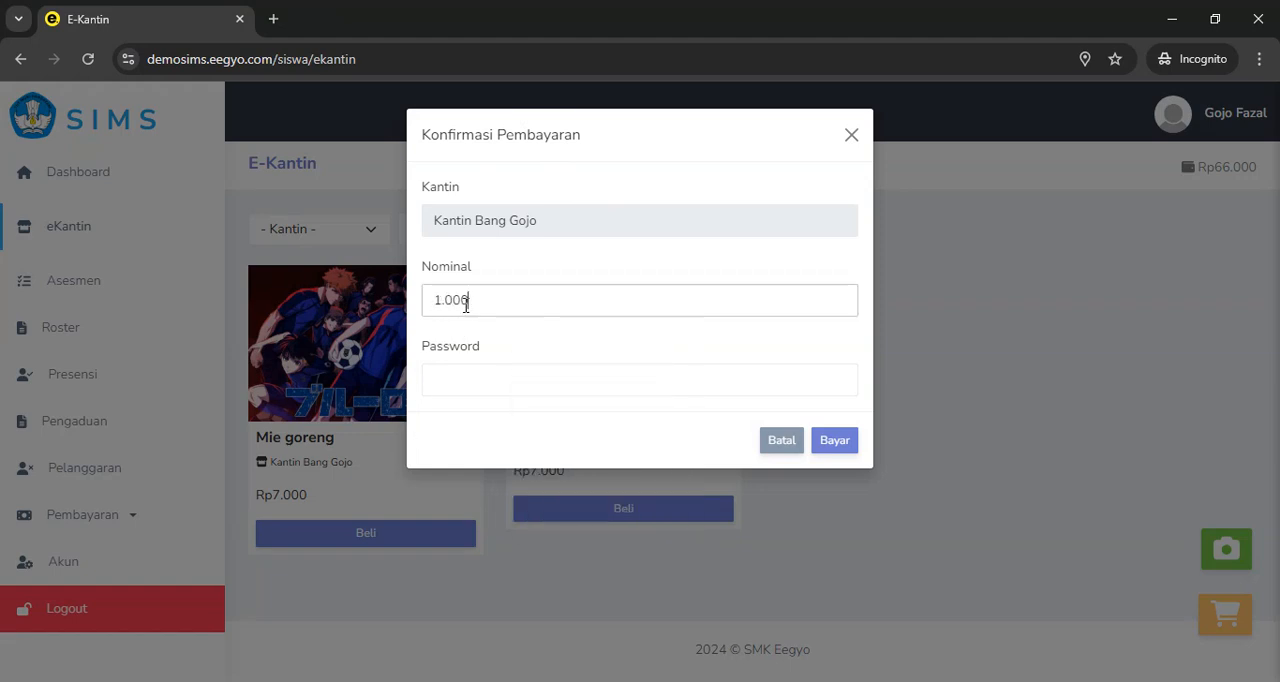
text(0)
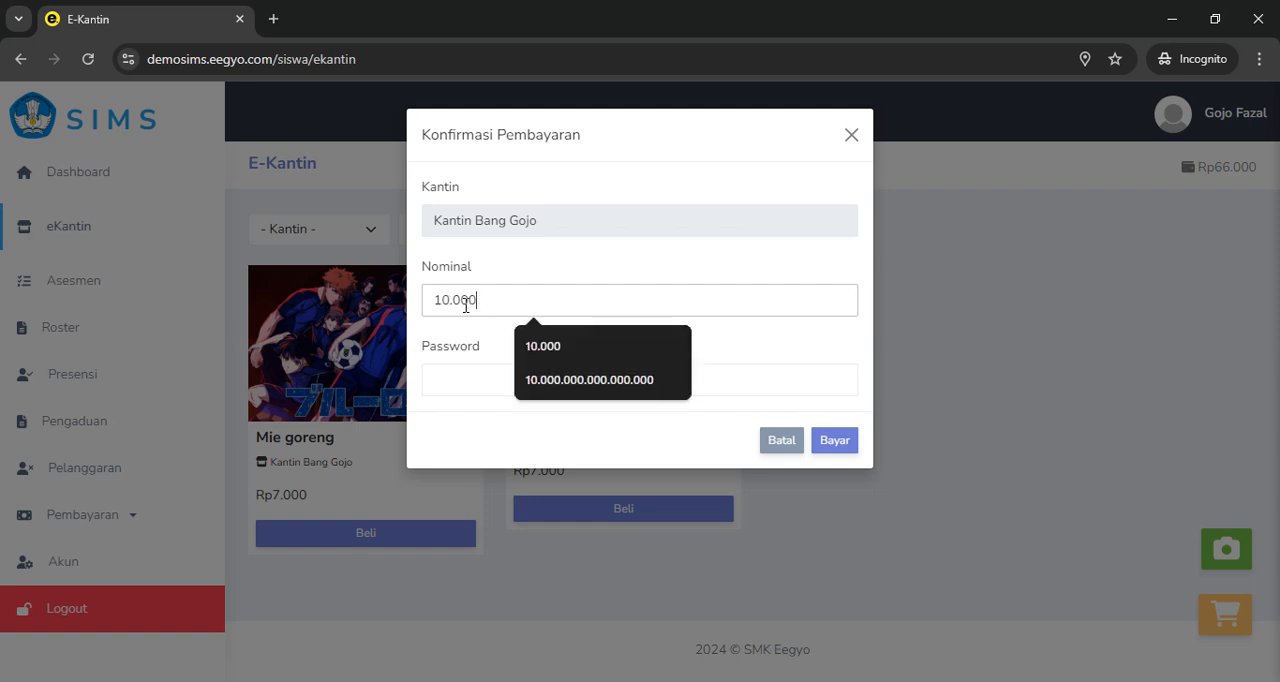
click(465, 379)
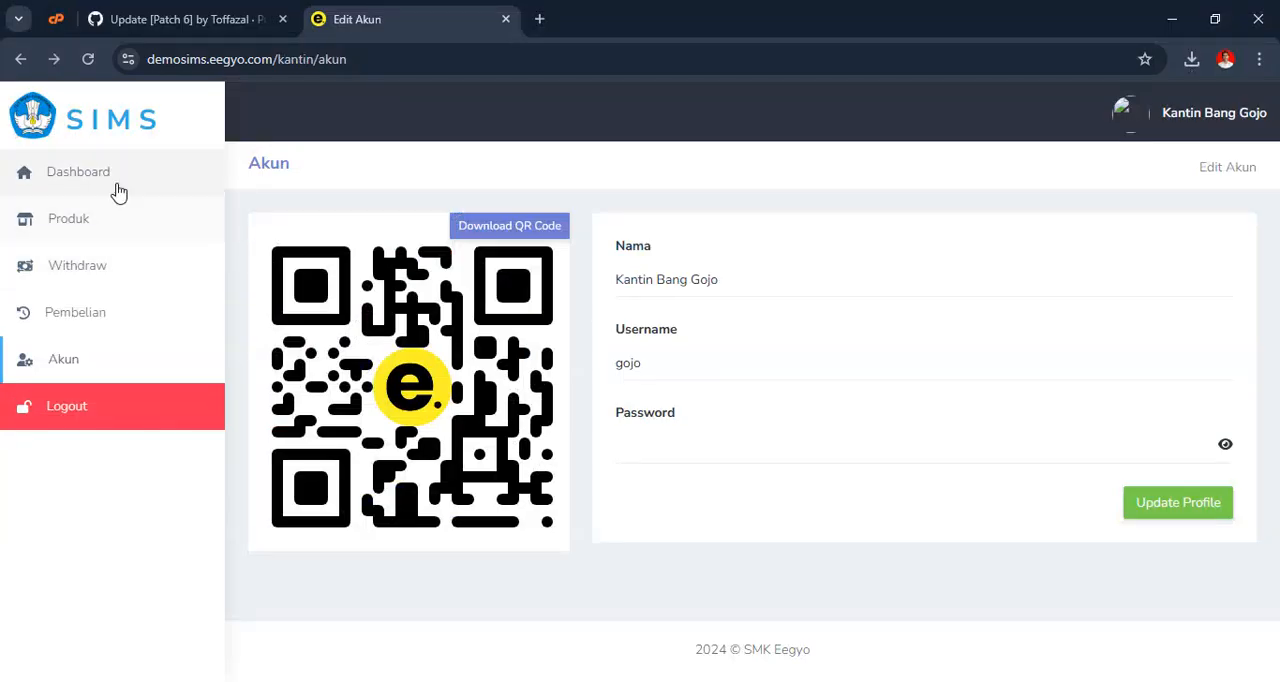
click(114, 193)
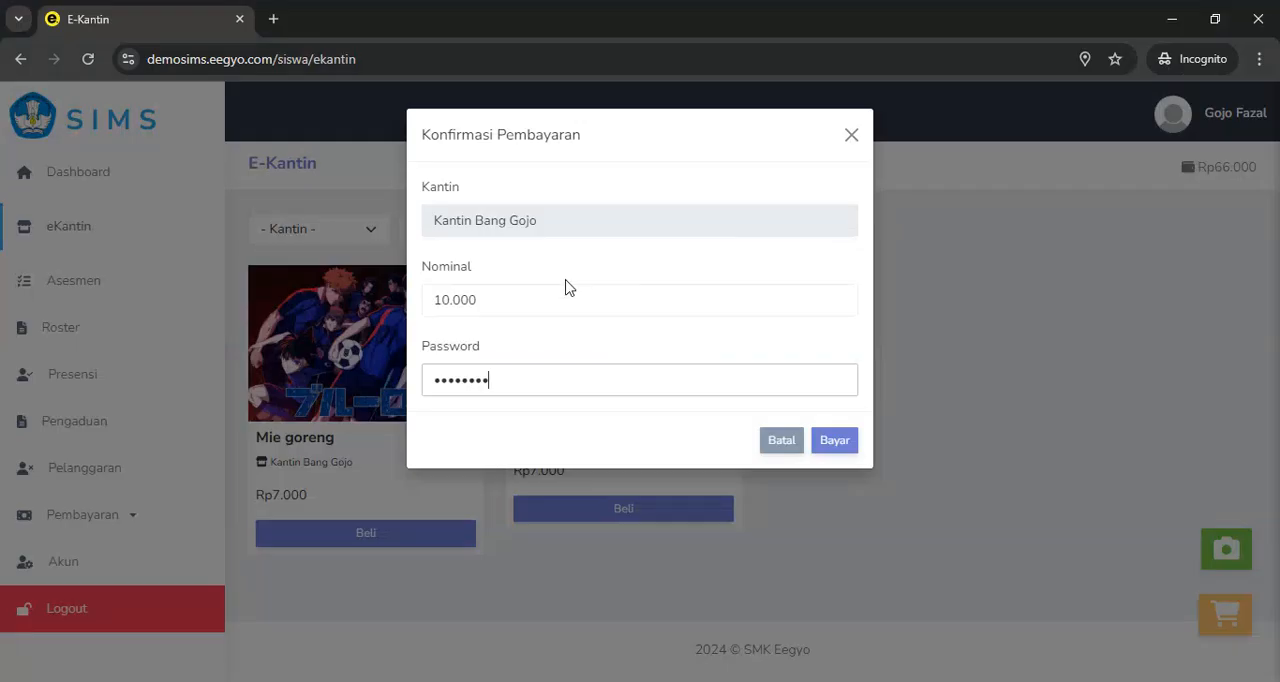
click(838, 443)
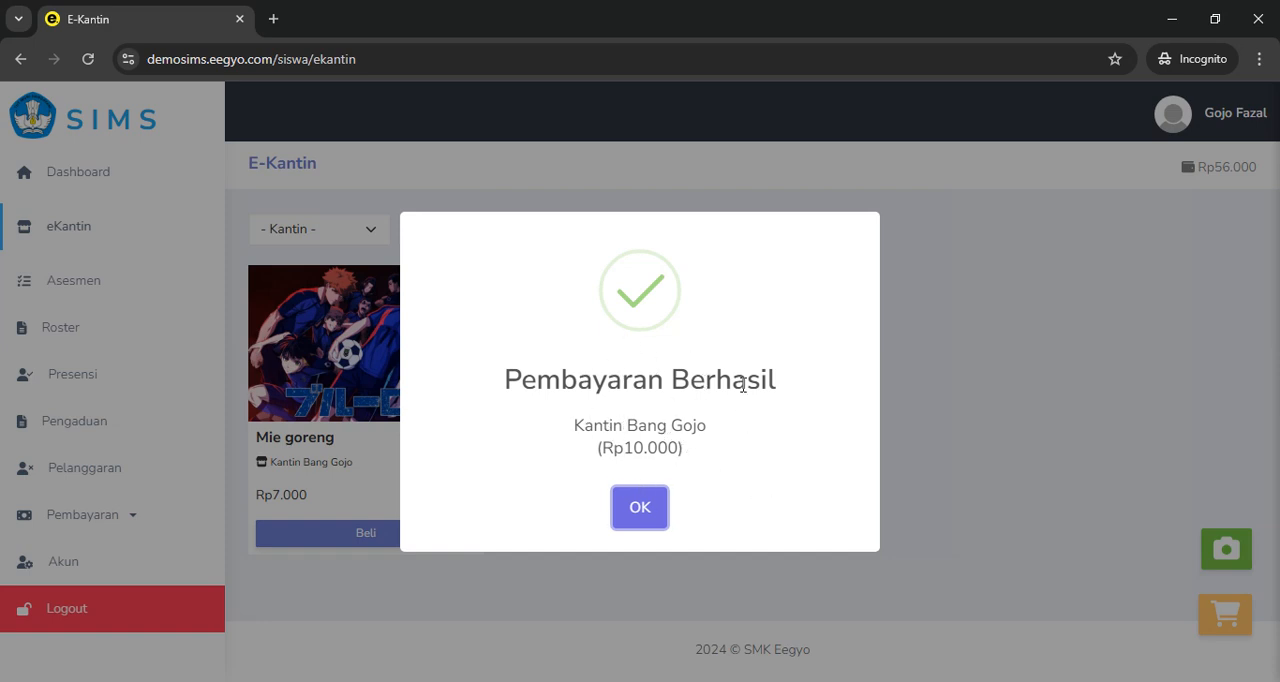
In the canteen account's window, open the purchase history, examine the latest Pembayaran entry and its buyer, and return to the Dashboard
key(alt+Tab)
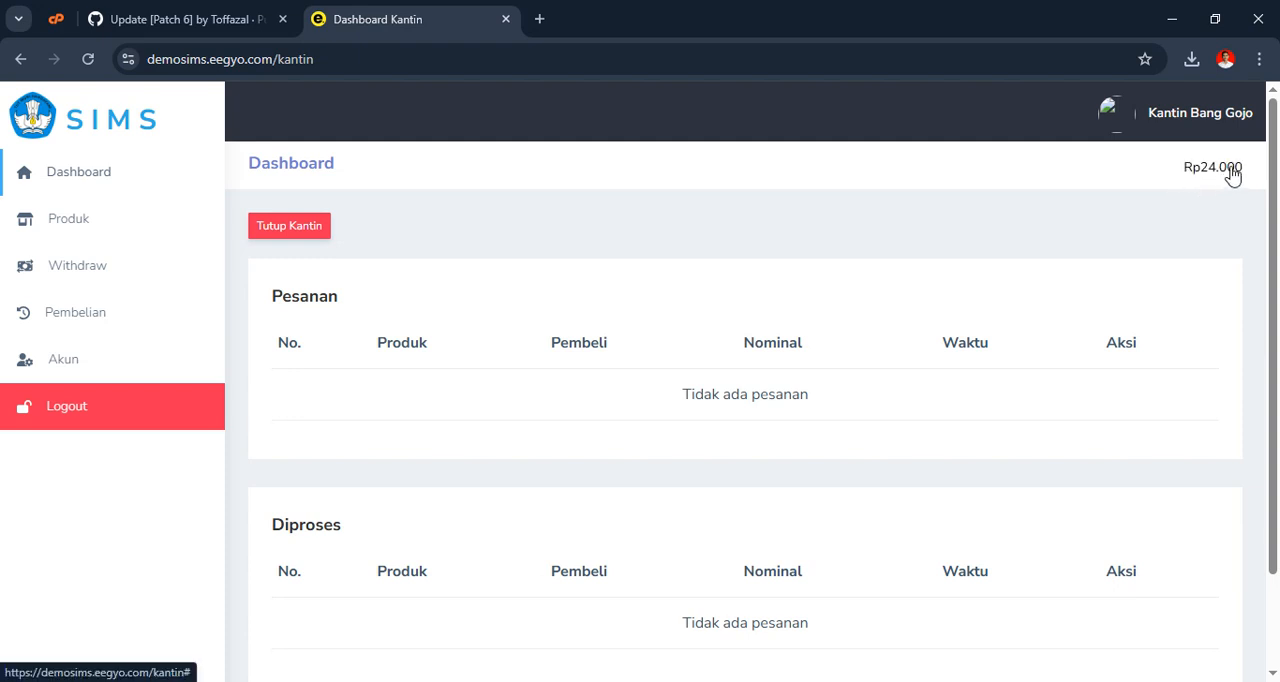
click(116, 327)
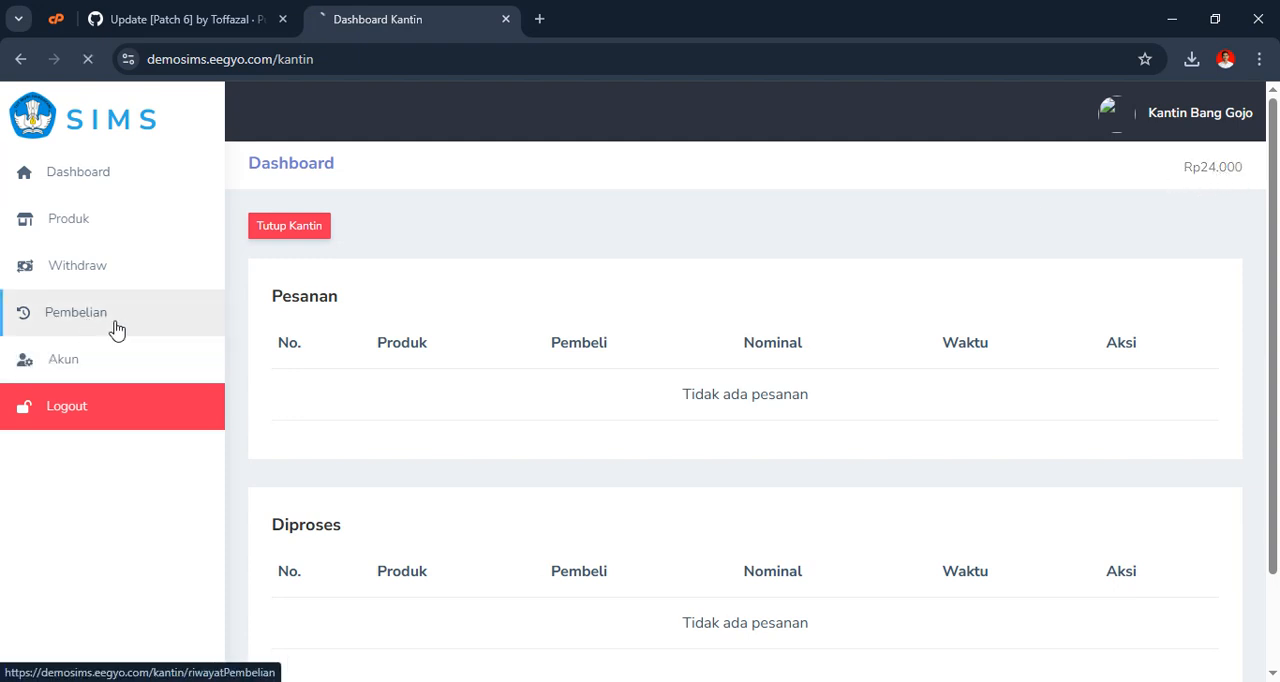
scroll(760, 370, down, 3)
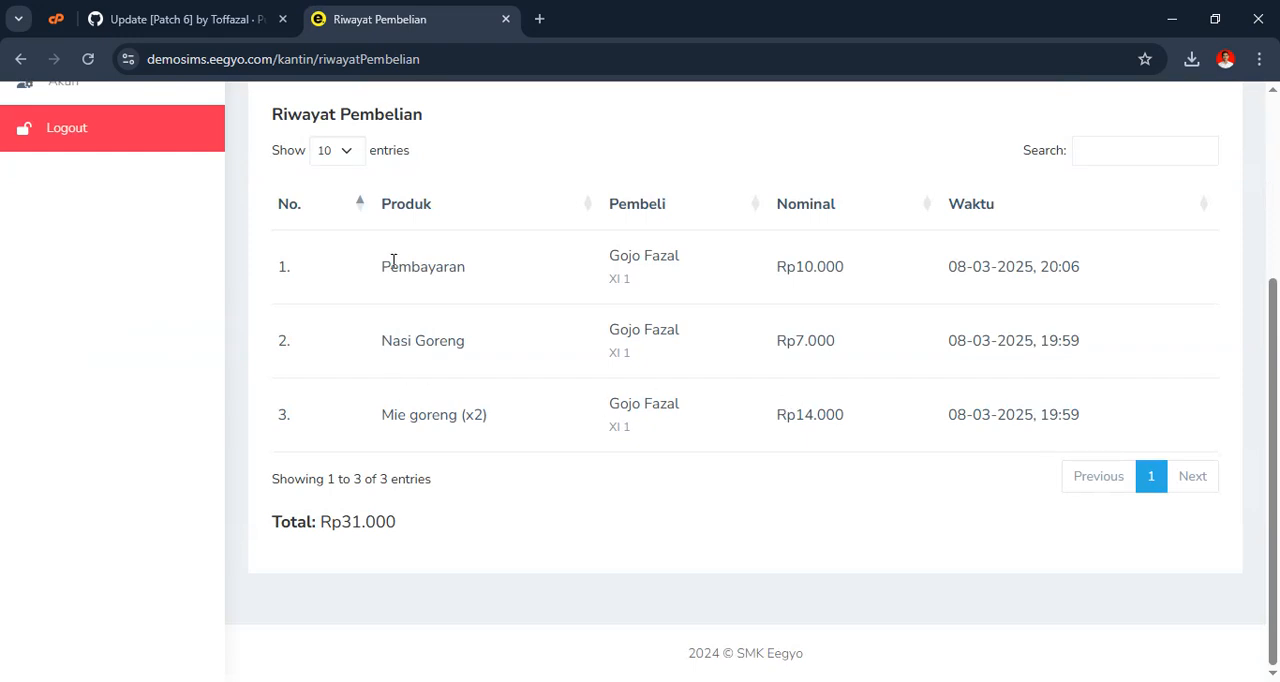
drag(384, 270, 506, 286)
drag(606, 246, 705, 300)
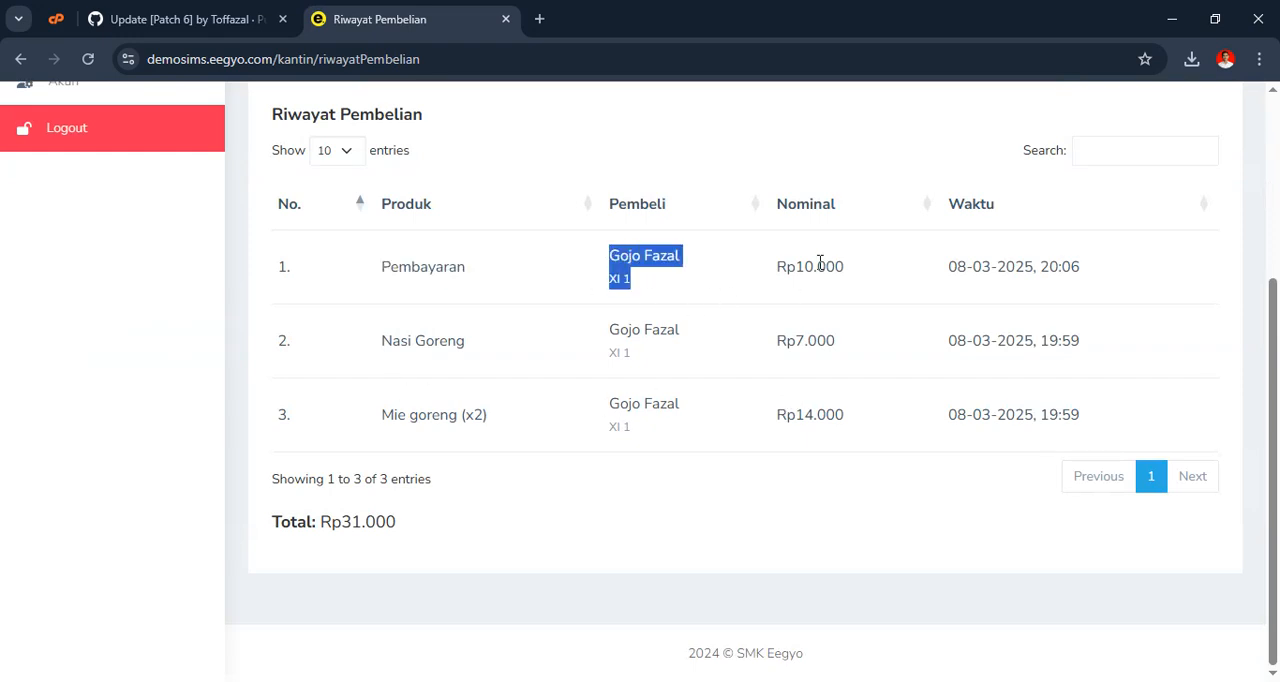
scroll(948, 345, up, 3)
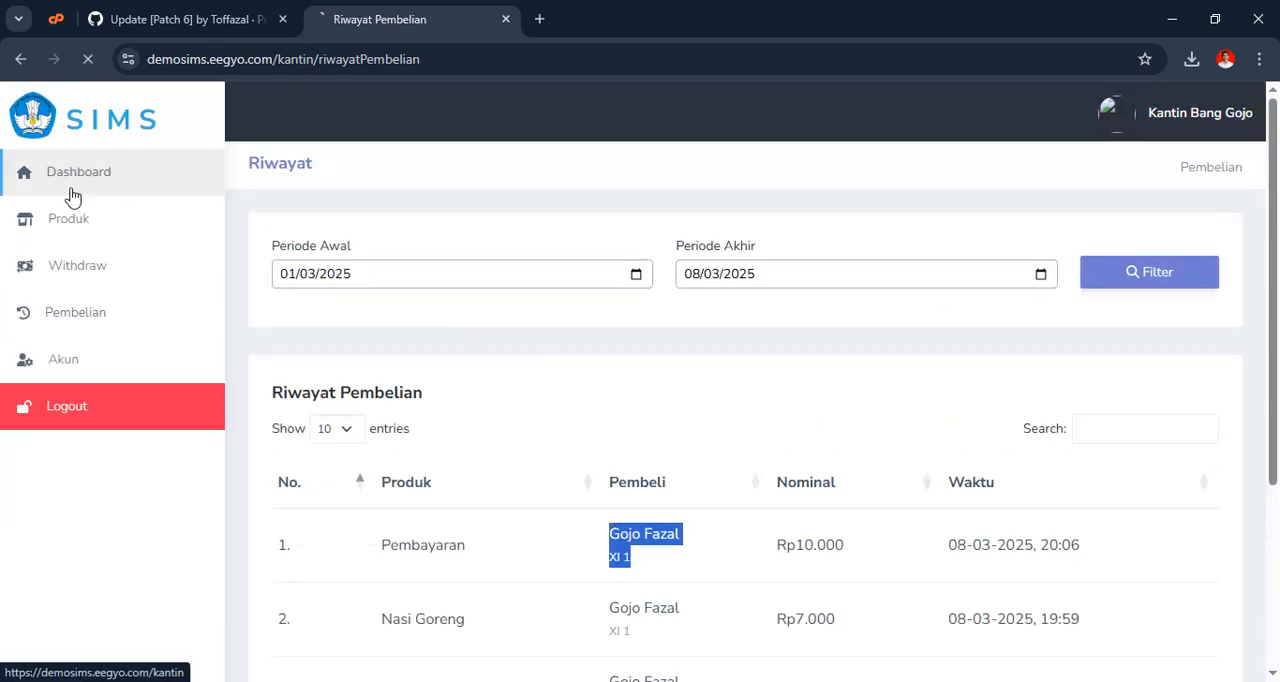
click(36, 185)
Acknowledge the successful canteen payment in the student's eKantin window and compare it with the canteen account's dashboard
key(alt+Tab)
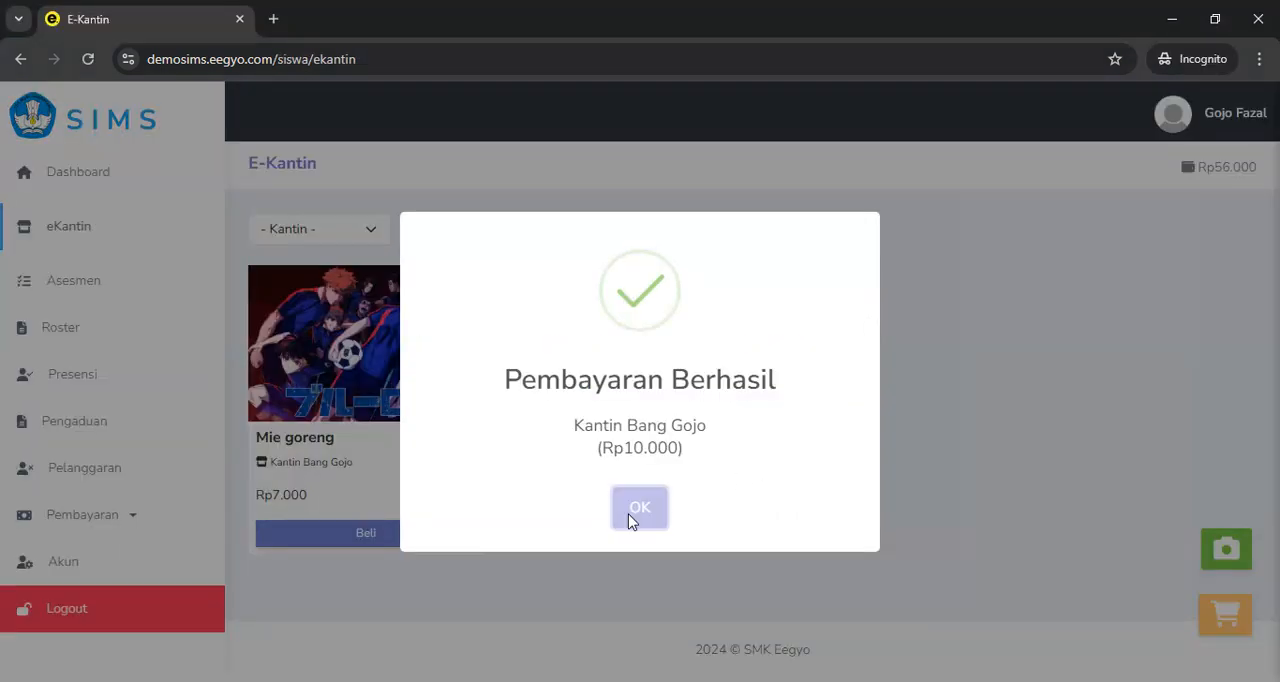
click(628, 513)
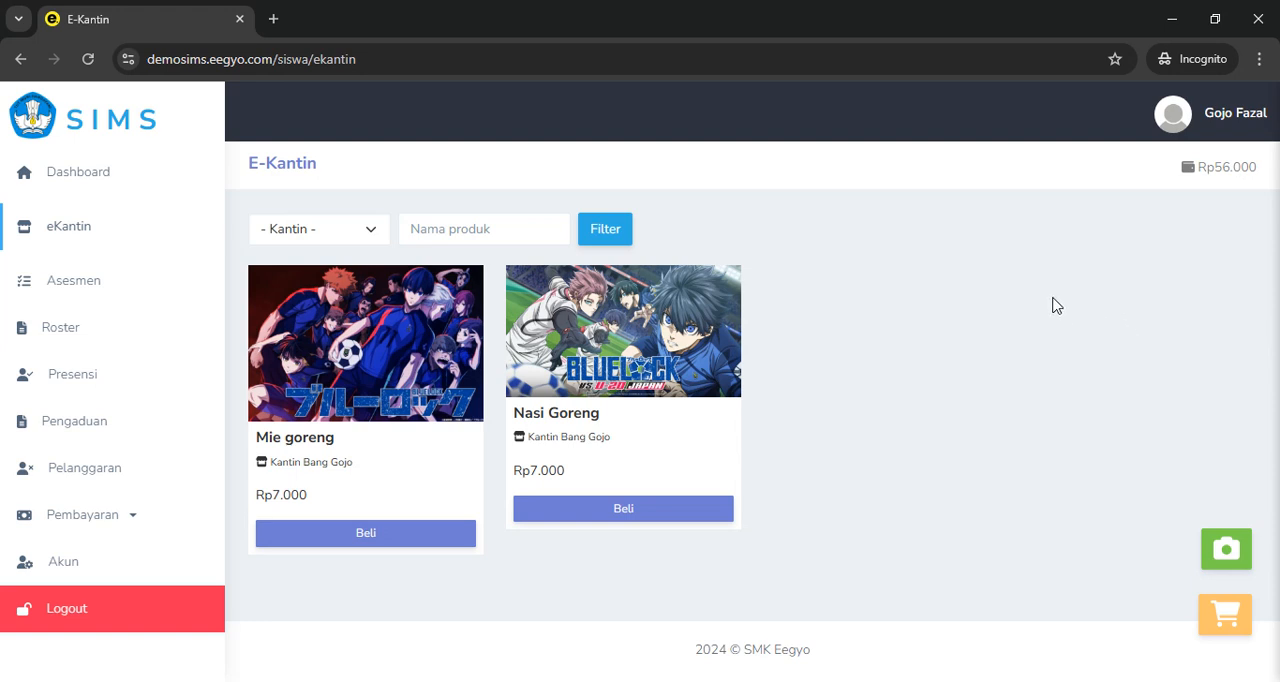
key(alt+Tab)
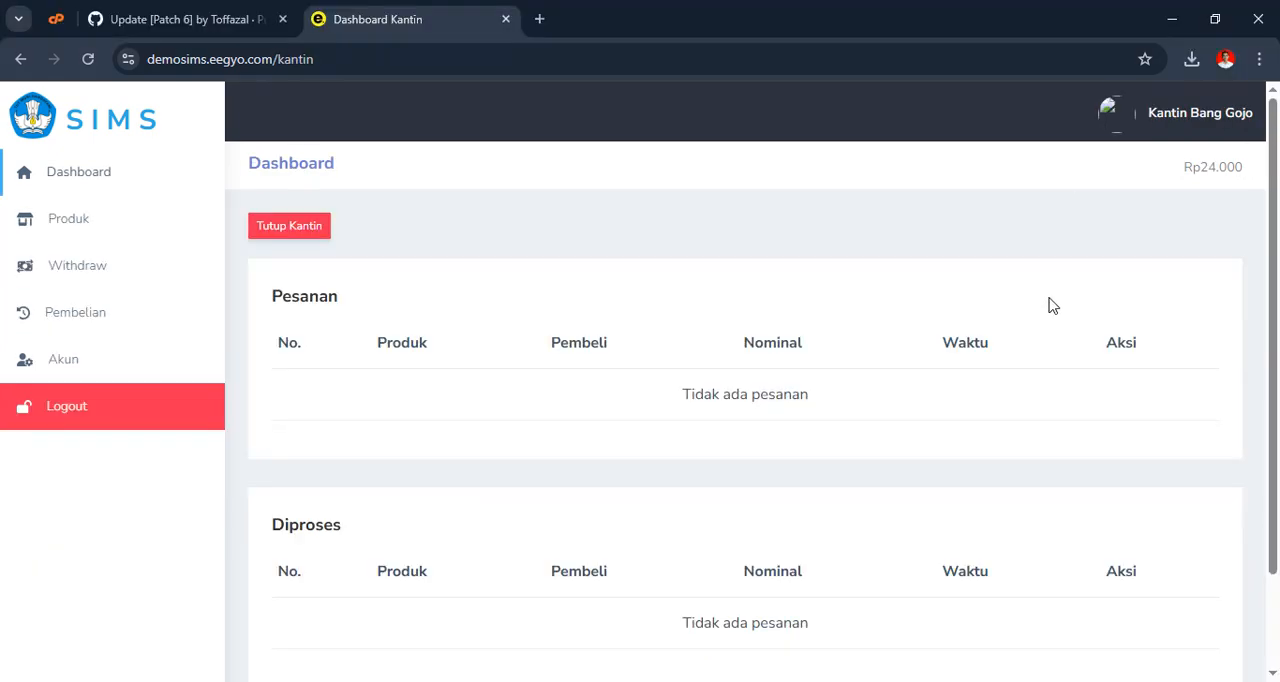
key(alt+Tab)
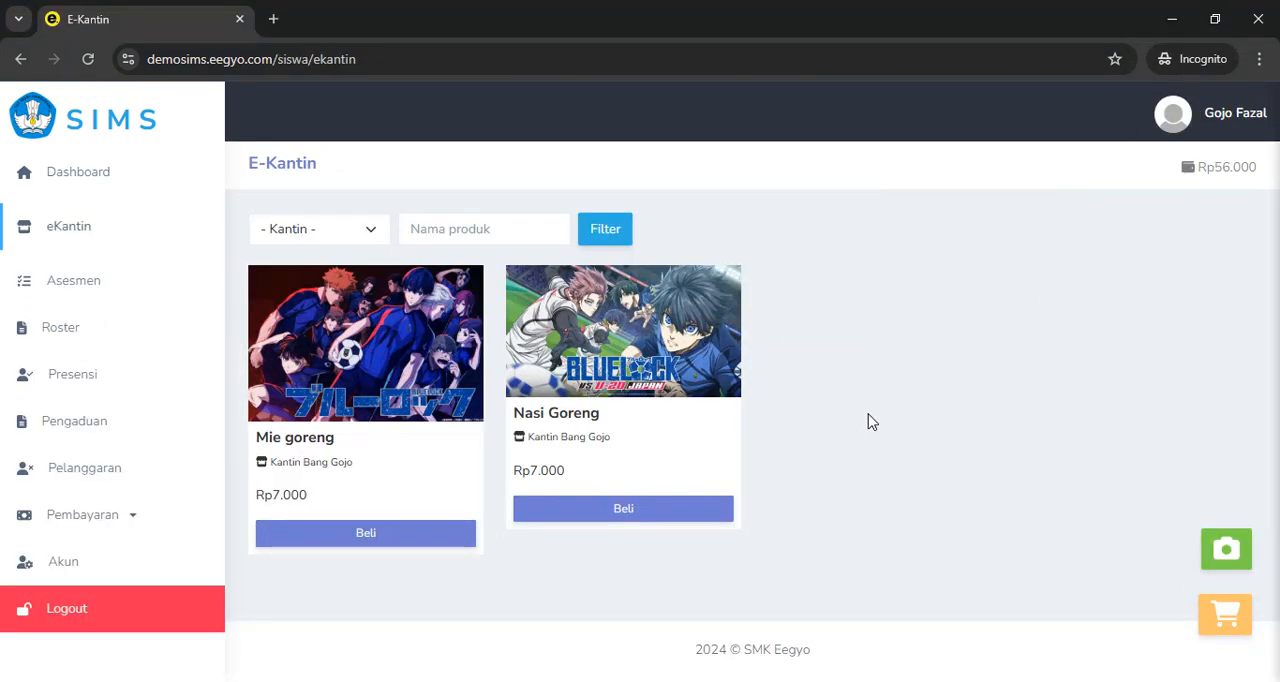
In the canteen account, submit a withdrawal with a nominal of 20000, check its entry in the history, and dismiss the notice
key(alt+Tab)
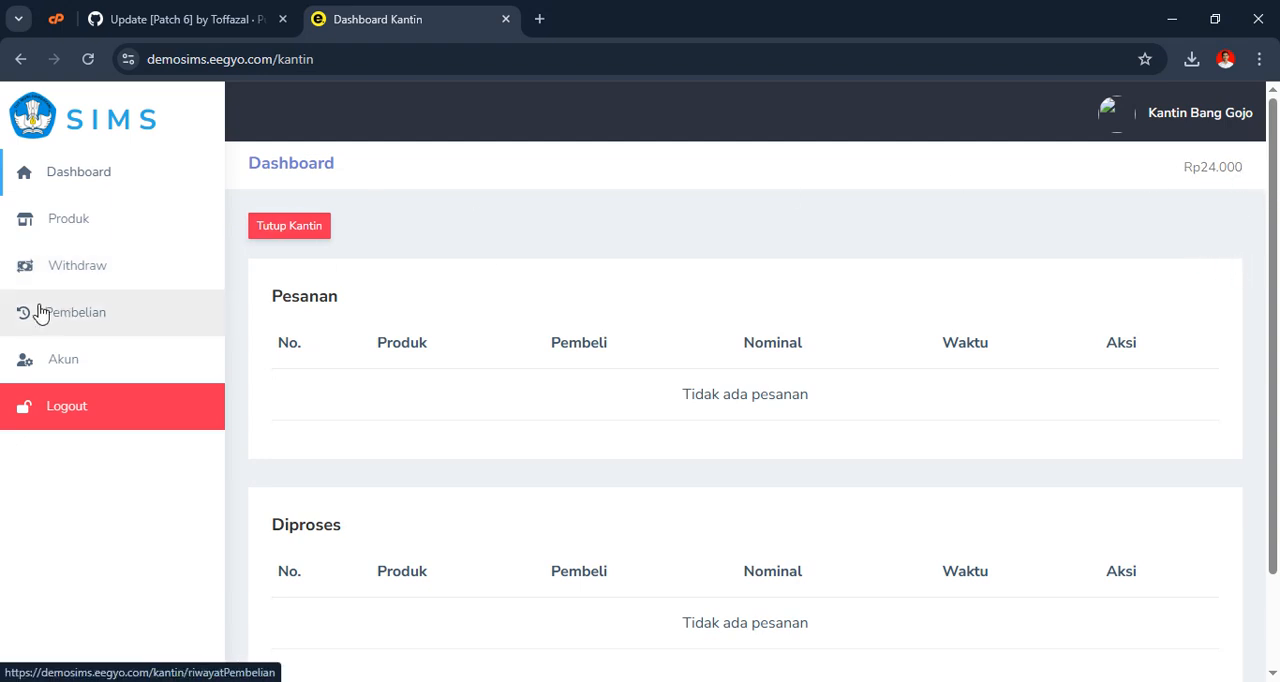
click(80, 272)
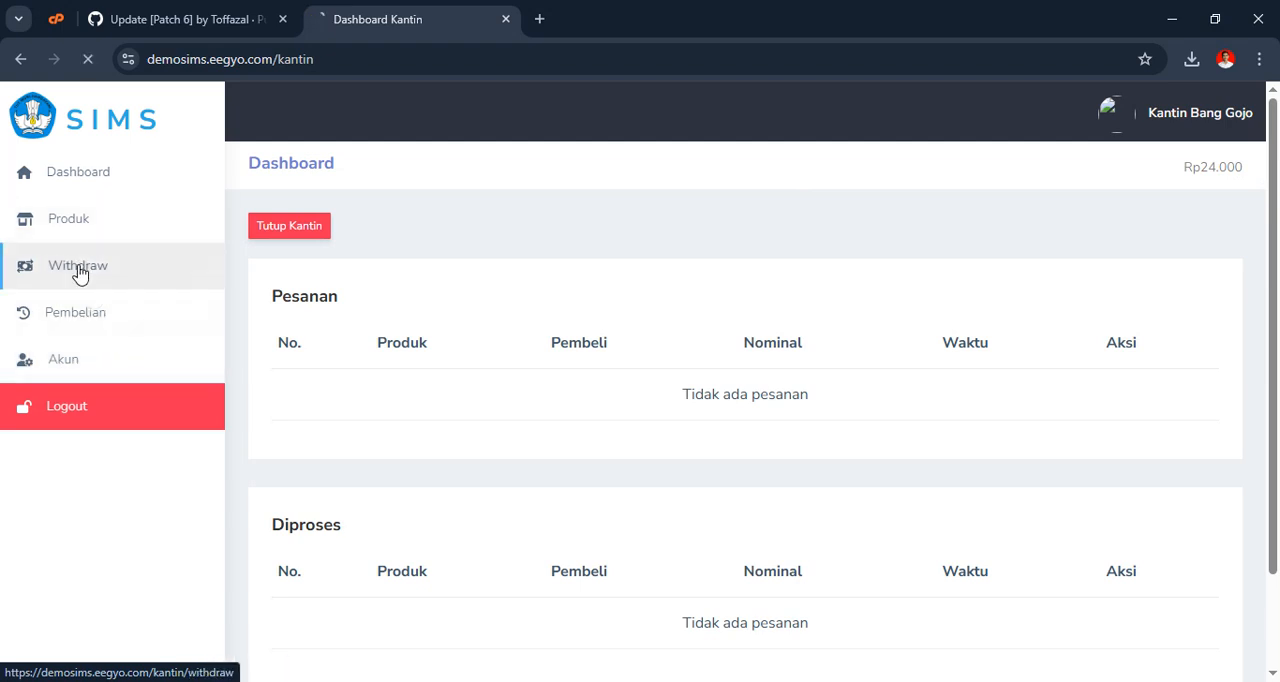
click(1205, 372)
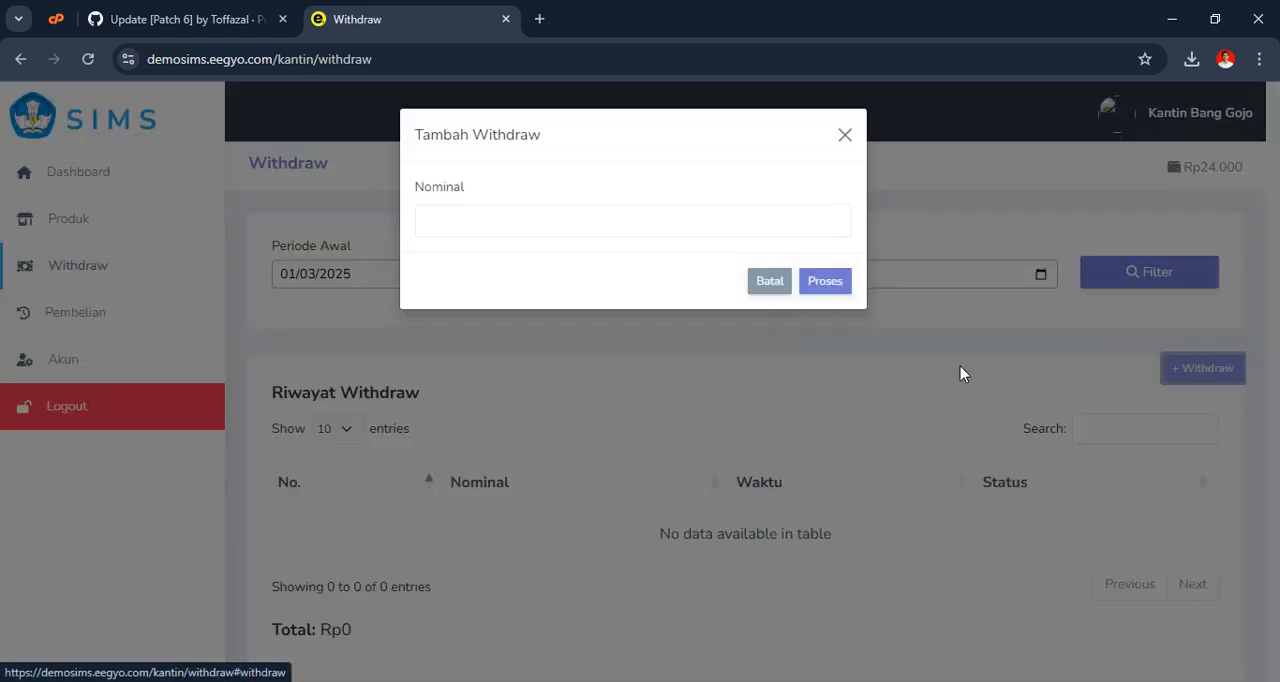
click(492, 214)
text(20.00)
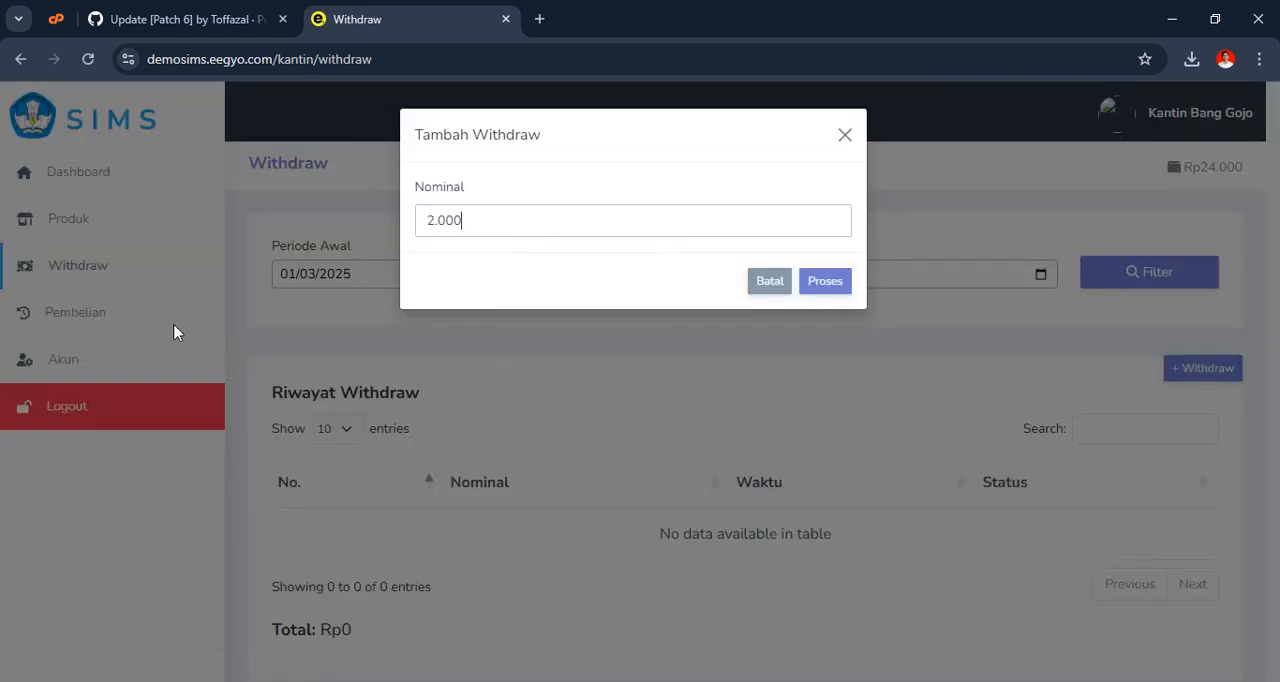
text(0)
click(825, 281)
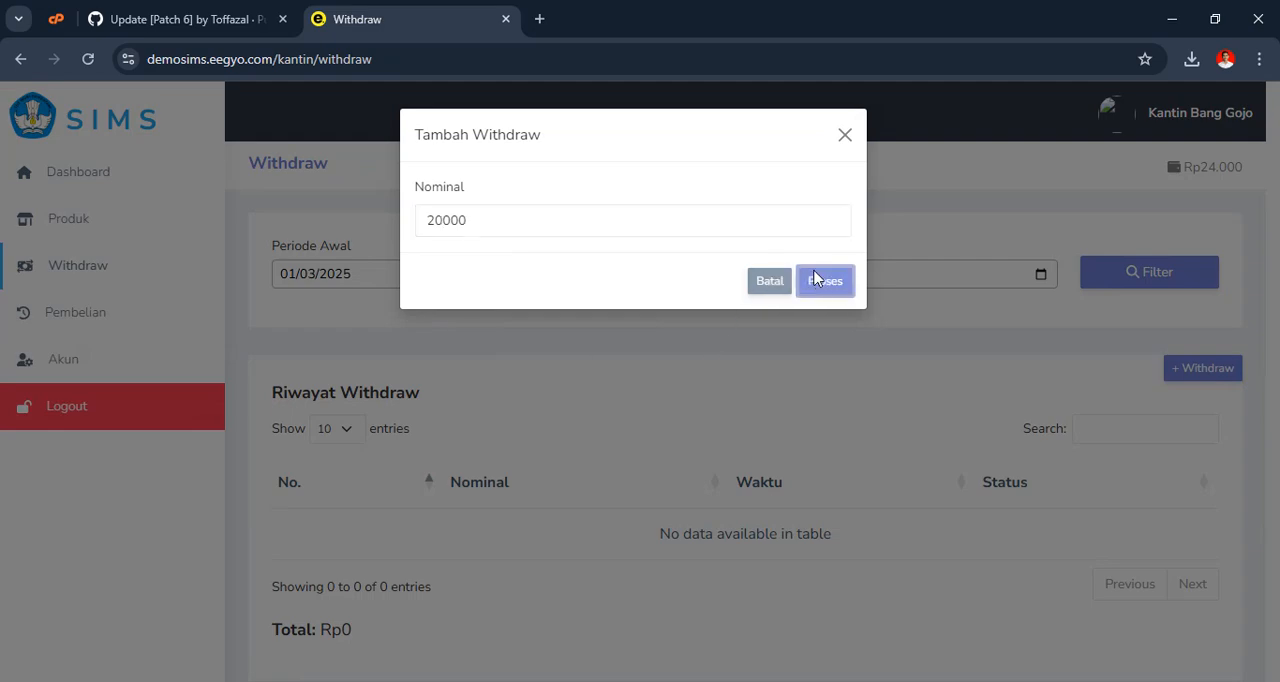
scroll(874, 349, down, 2)
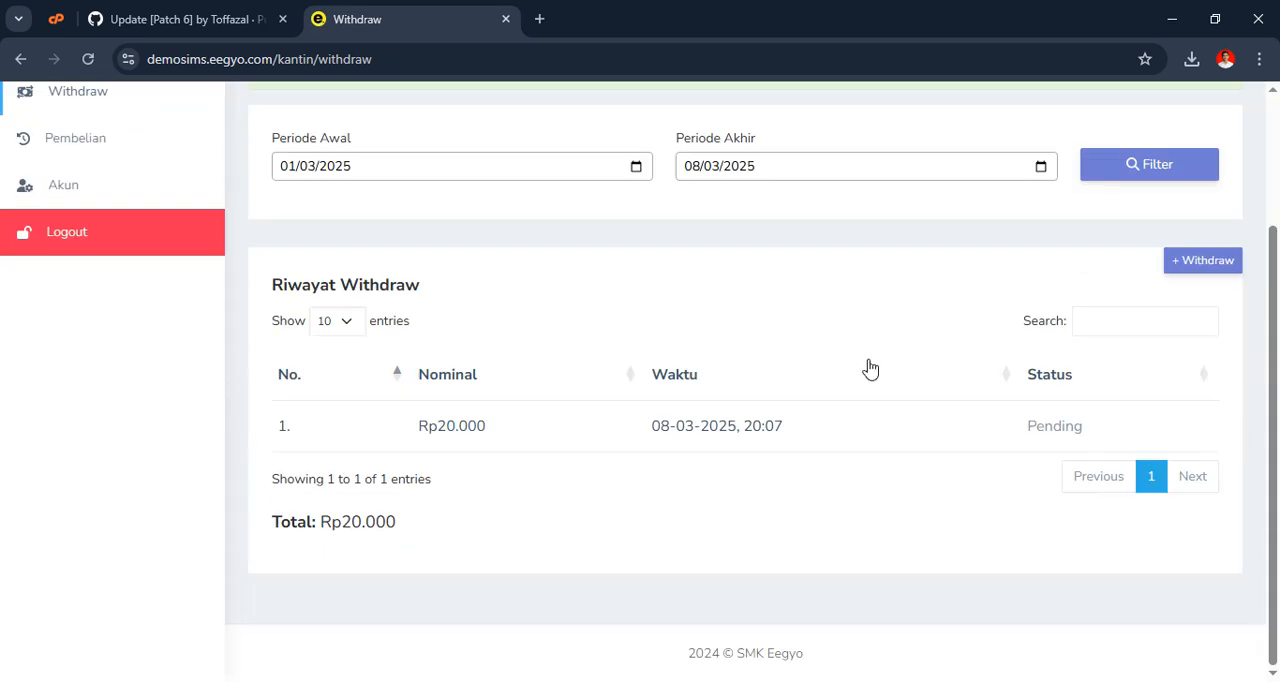
scroll(1206, 388, up, 2)
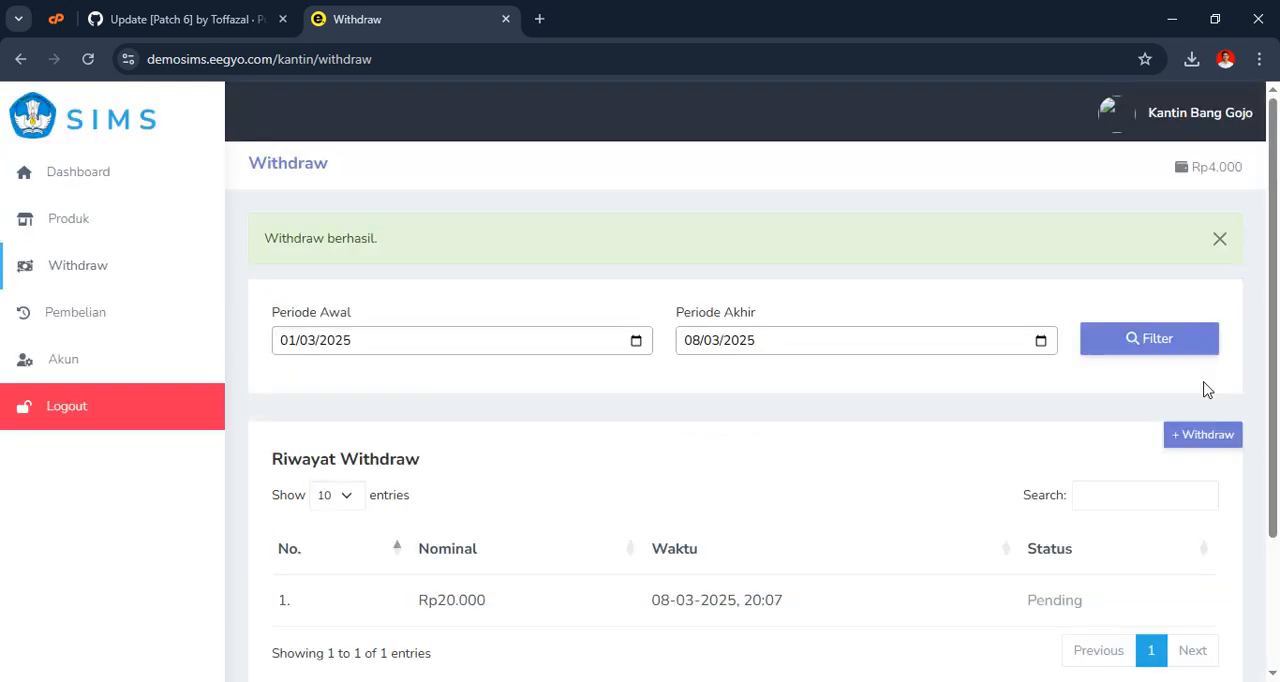
click(1232, 244)
In the incognito window, log out the student, log in to the Koperasi account with its username and password, and dismiss the notice
key(alt+Tab)
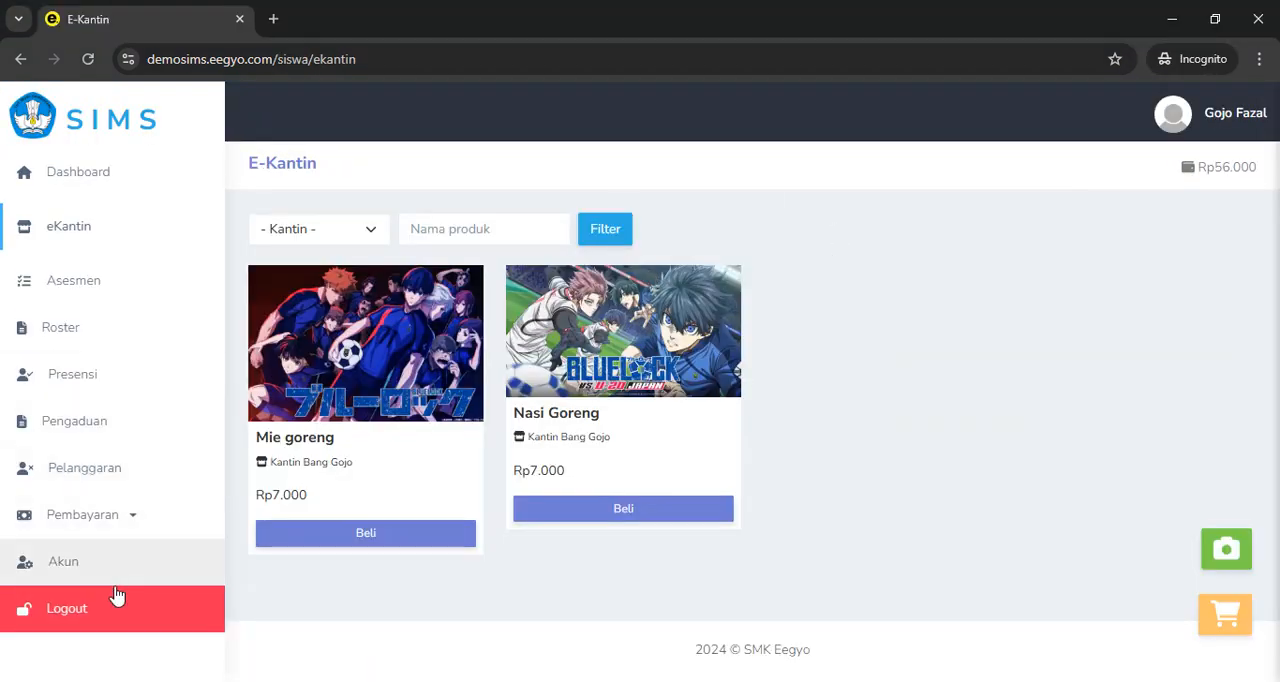
click(87, 616)
click(546, 389)
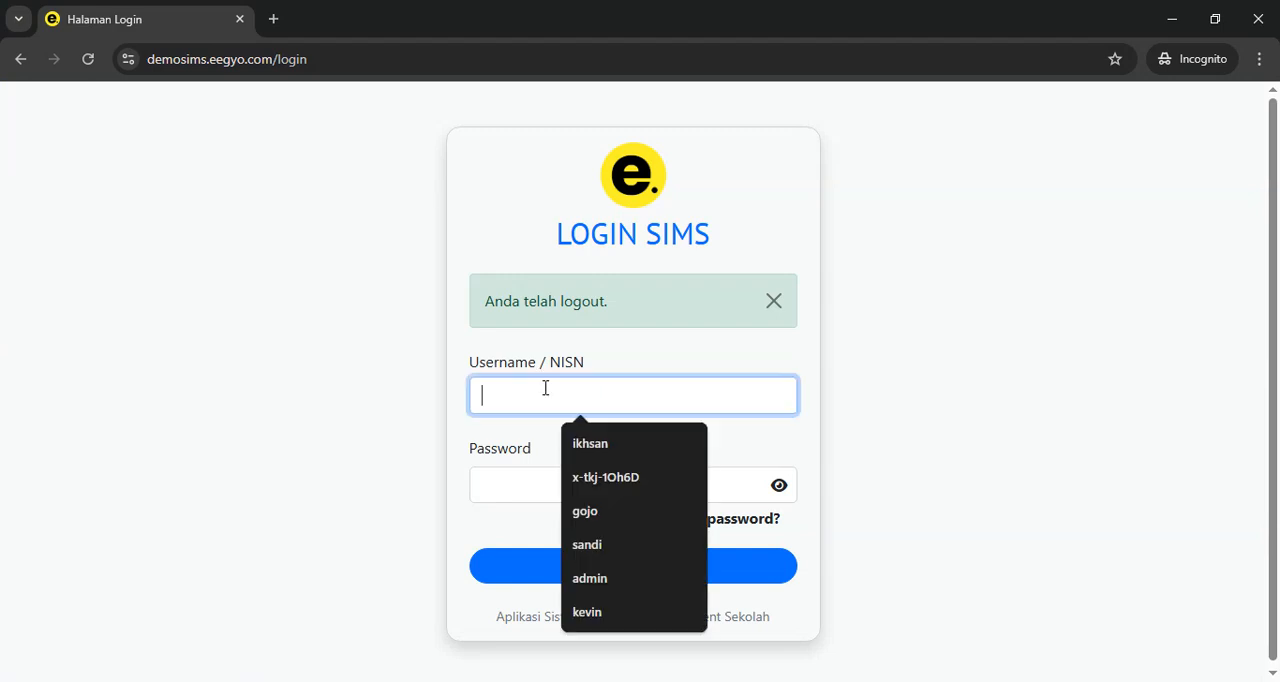
text(koperasi)
key(Tab)
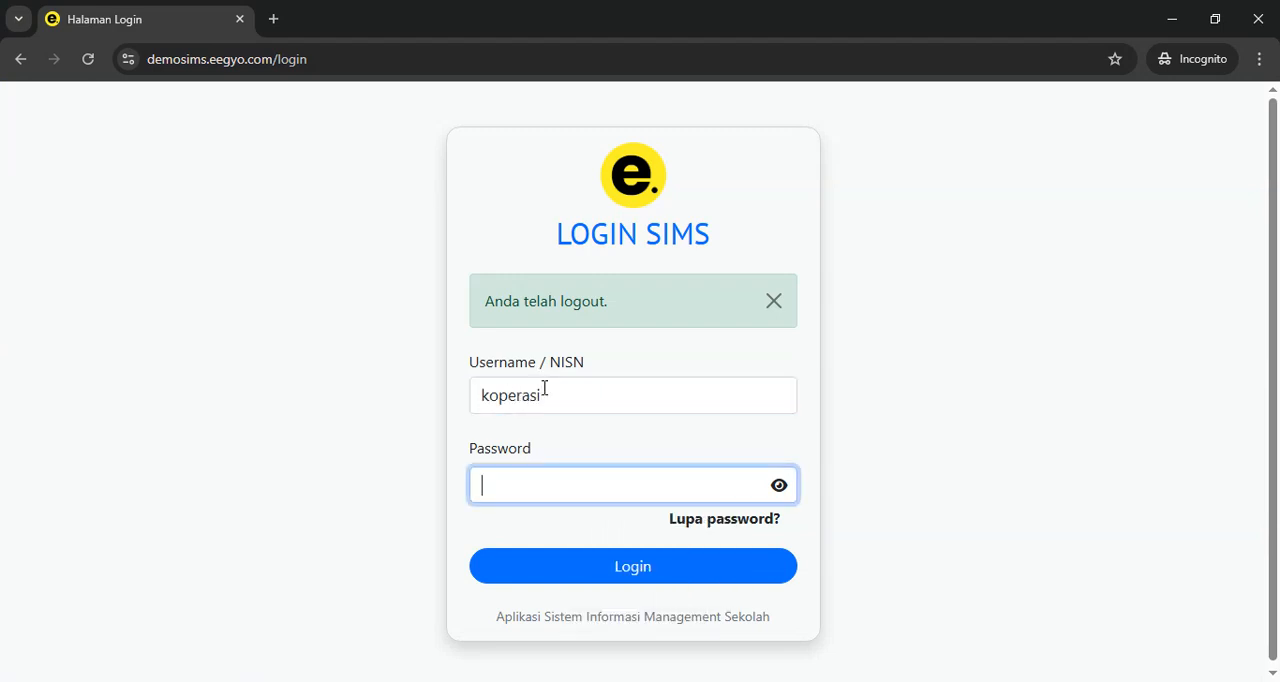
text(koperasi)
key(Return)
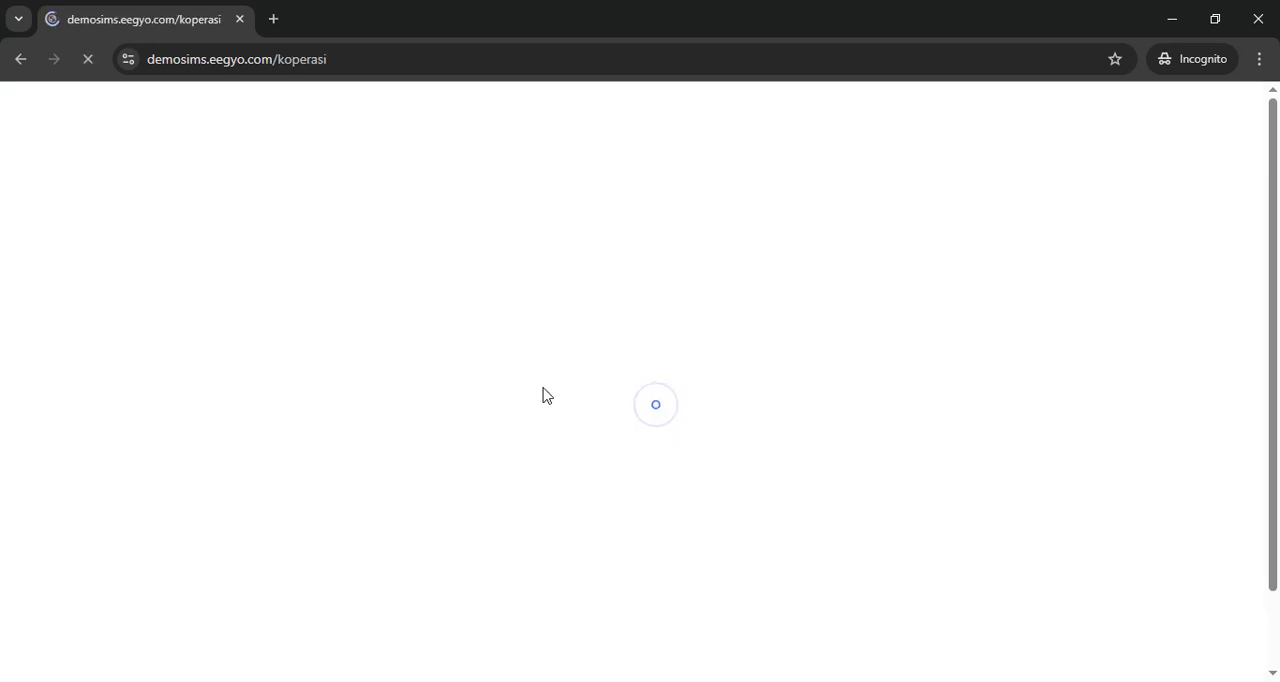
click(1219, 240)
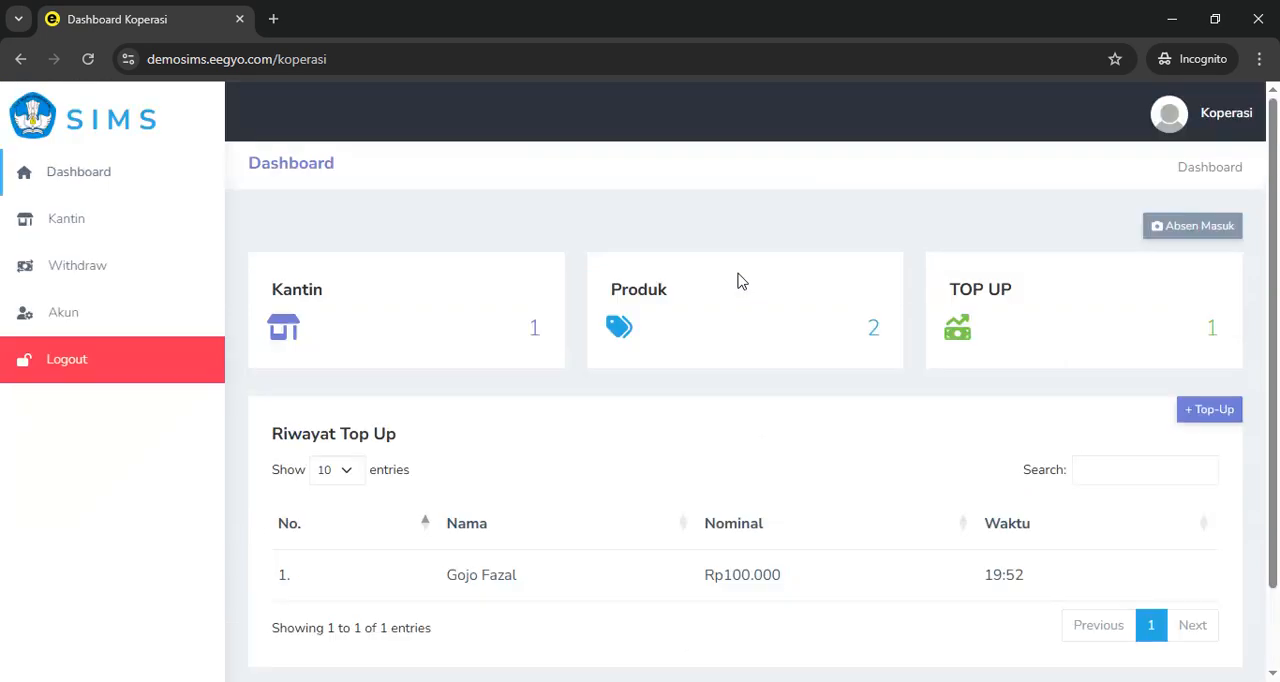
Go to the Koperasi Withdraw page, start marking the canteen's pending Rp20.000 withdrawal as Selesai, and cancel the confirmation
click(43, 266)
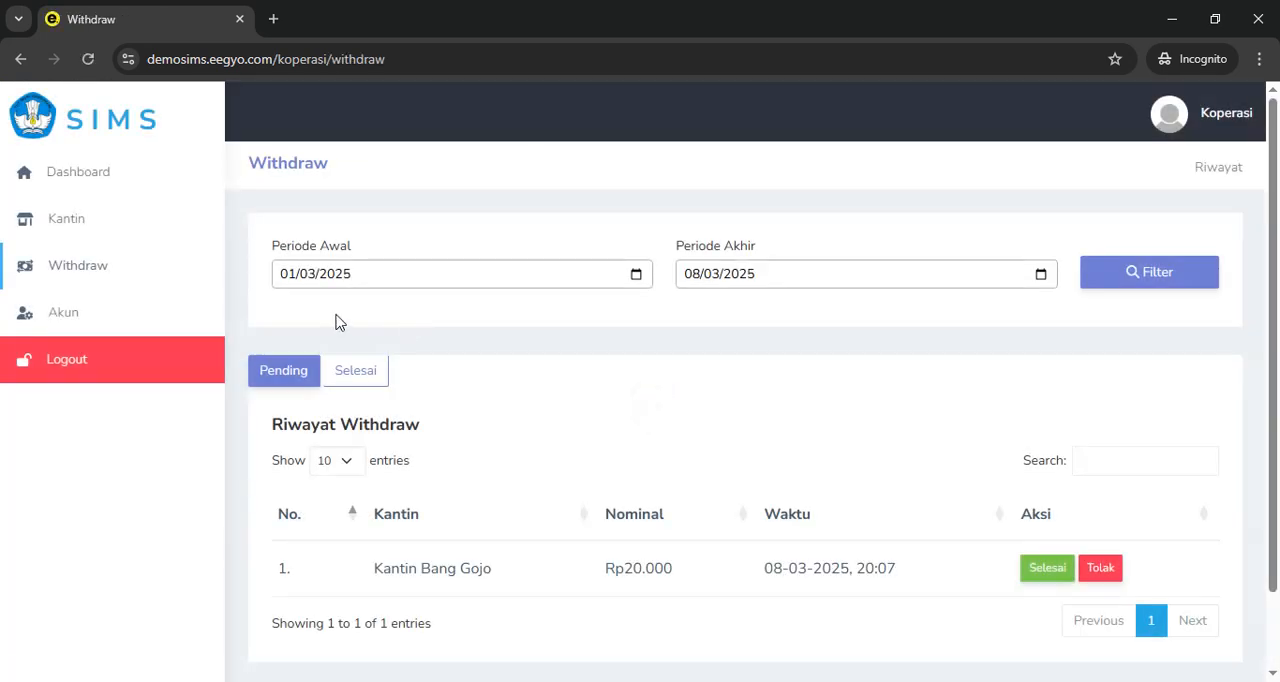
scroll(340, 322, down, 2)
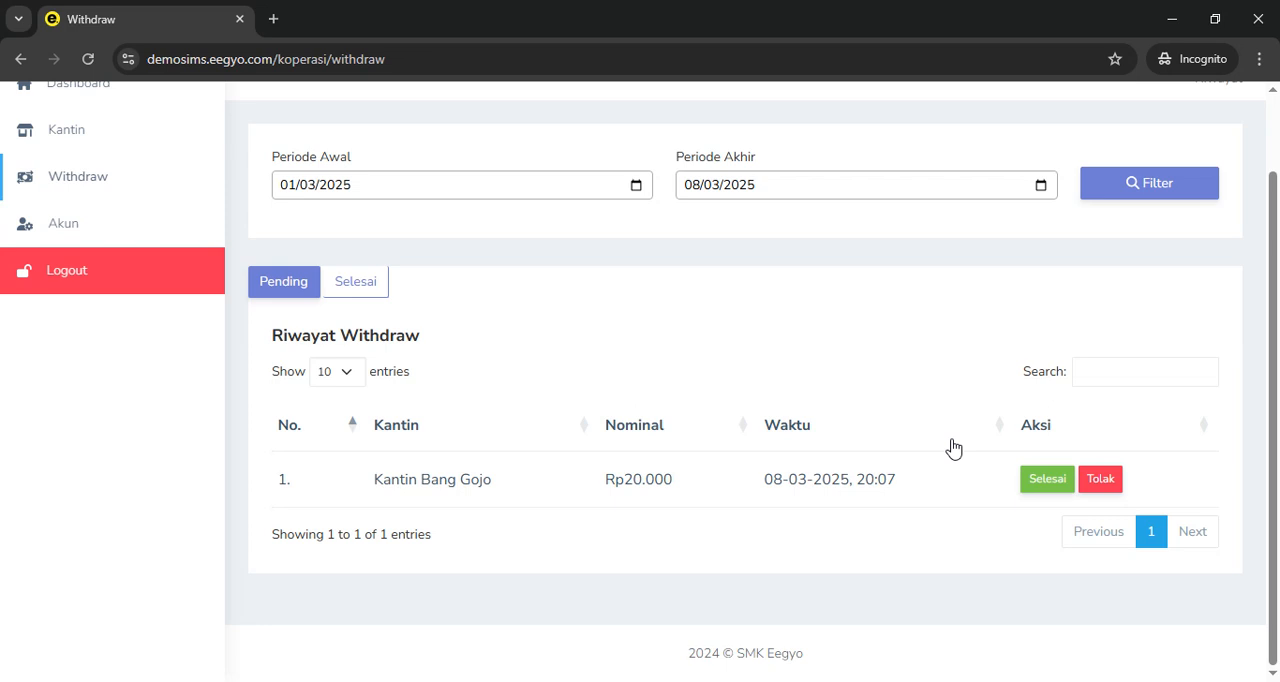
click(1024, 482)
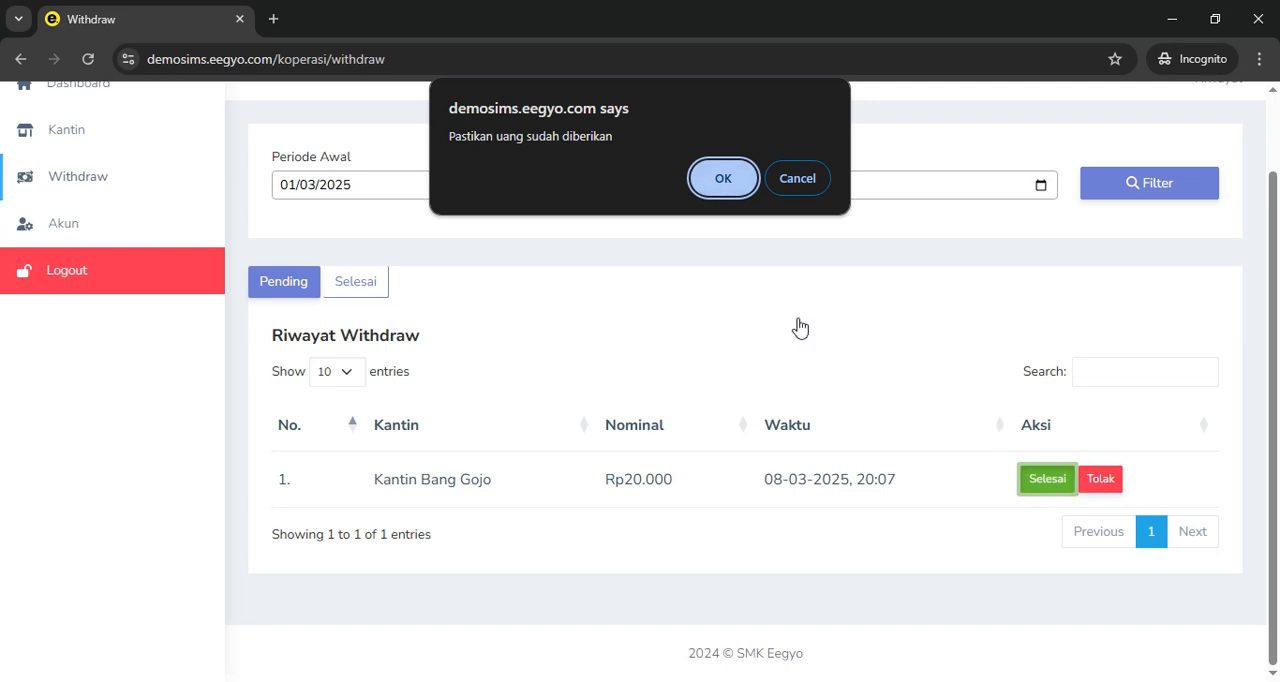
click(814, 189)
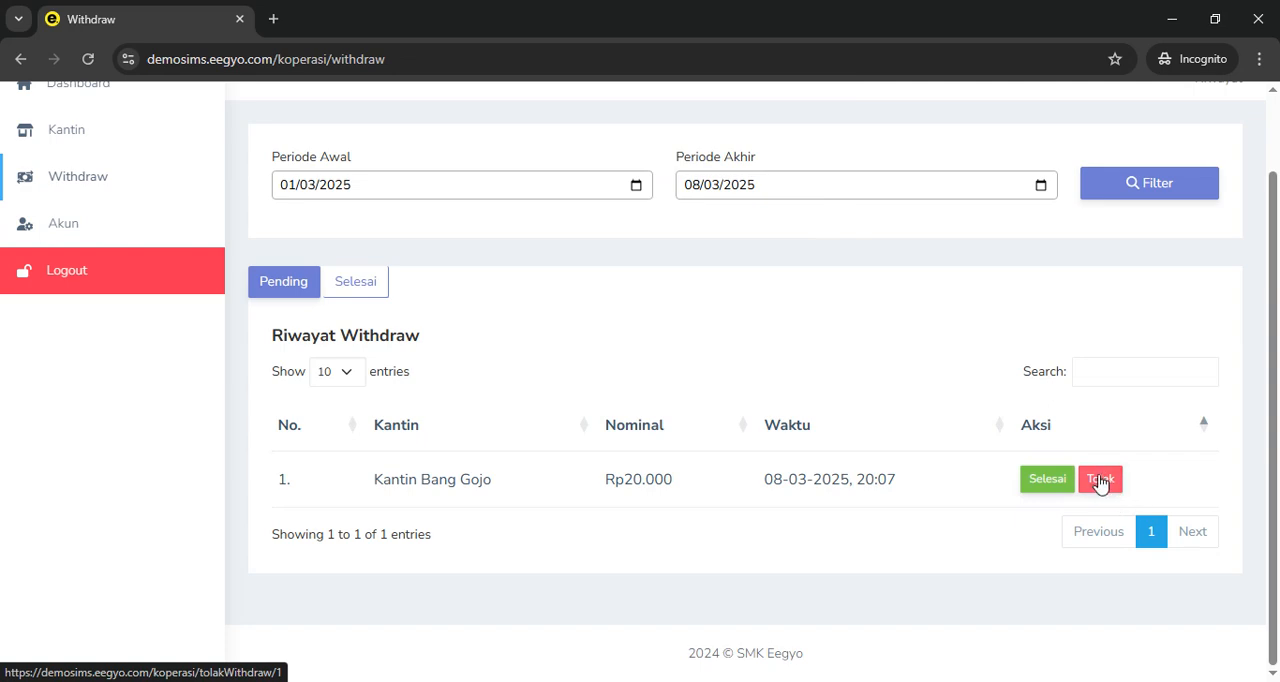
Check the canteen account's balance against its pending withdrawal request in the Koperasi window
key(alt+Tab)
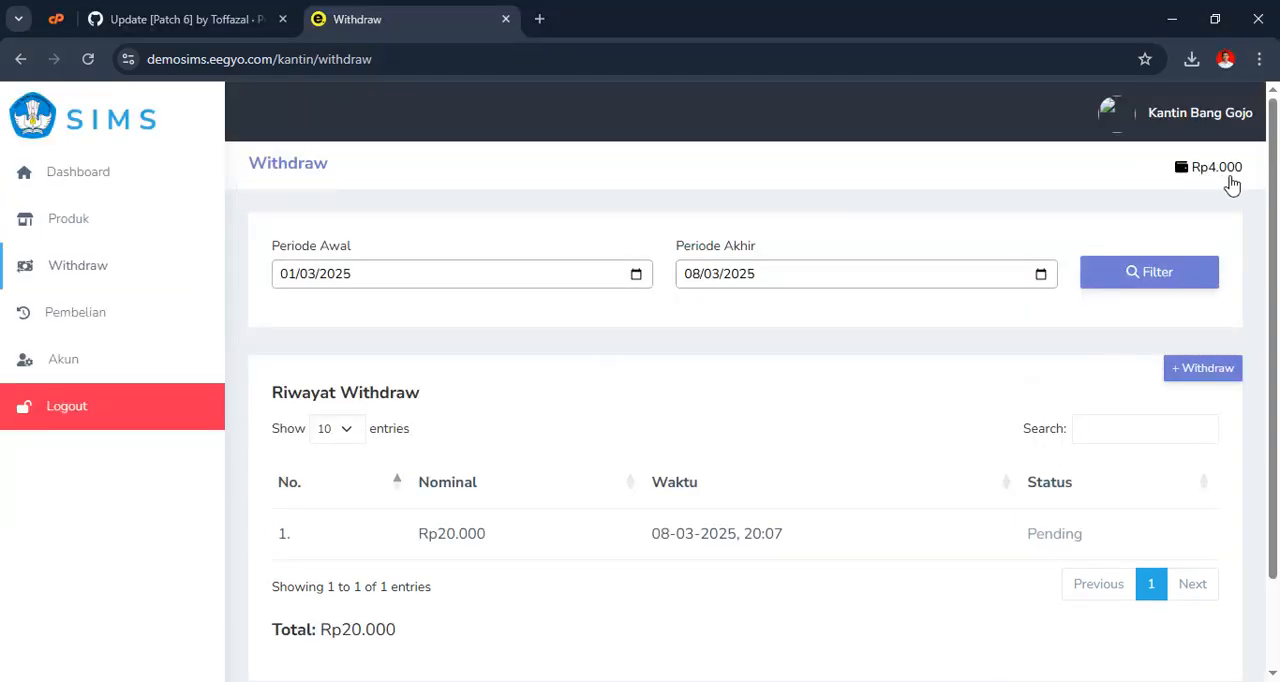
key(alt+Tab)
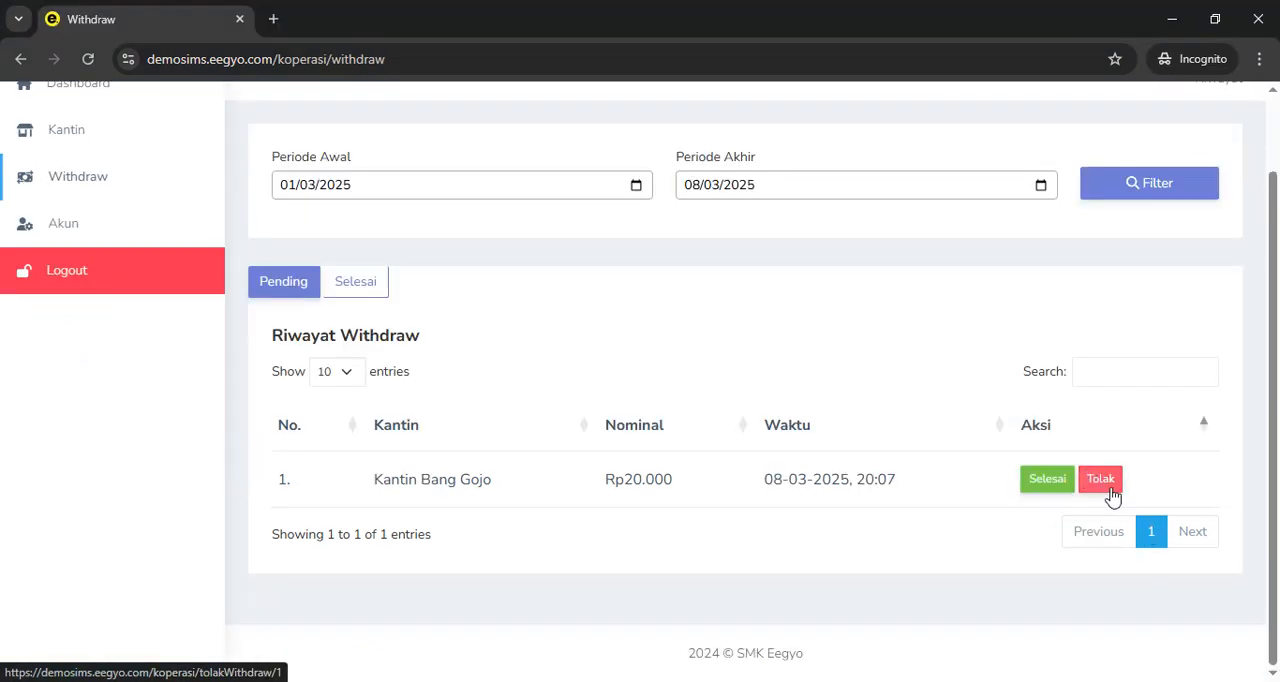
key(alt+Tab)
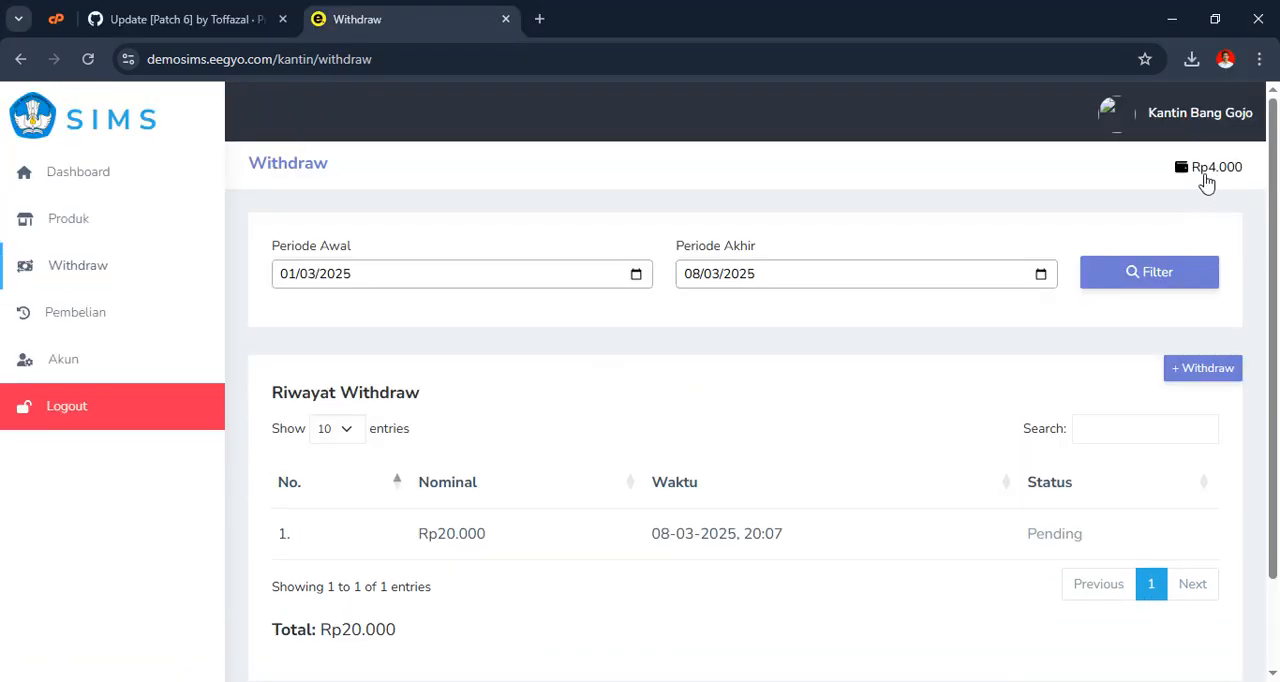
key(alt+Tab)
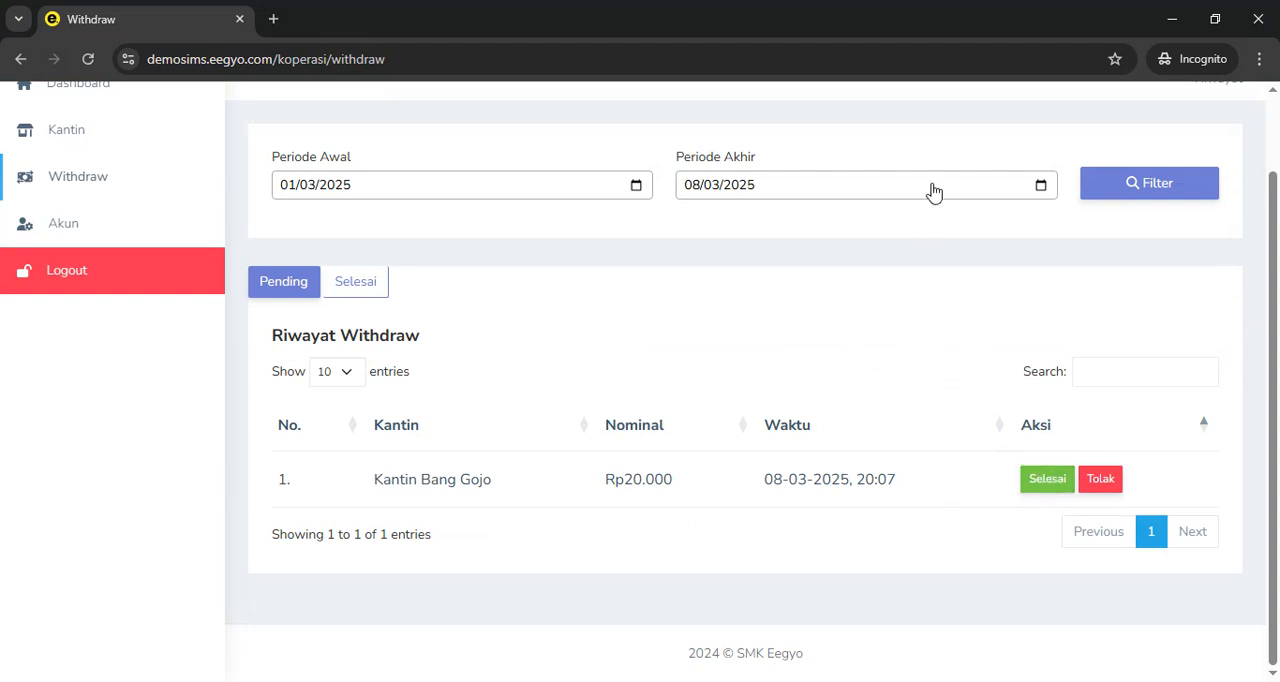
Mark the canteen's Rp20.000 withdrawal as Selesai, confirm that the money was handed over, and review the Pending and Selesai lists
click(1047, 480)
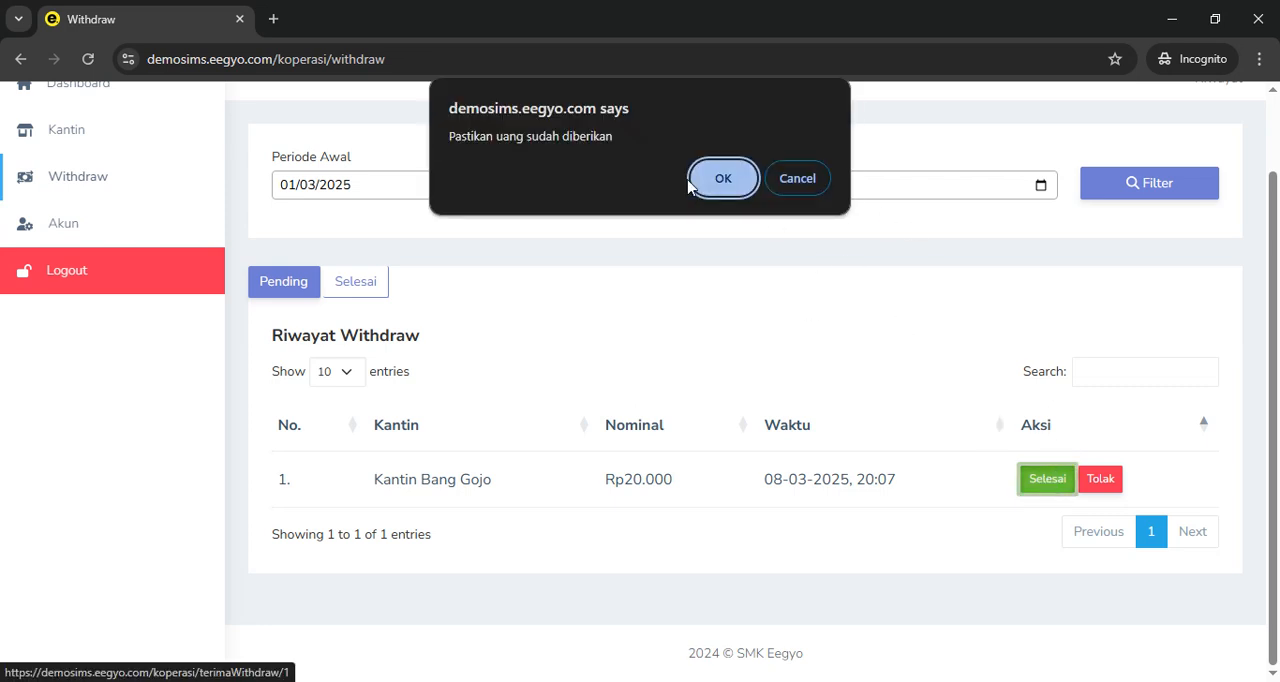
click(727, 178)
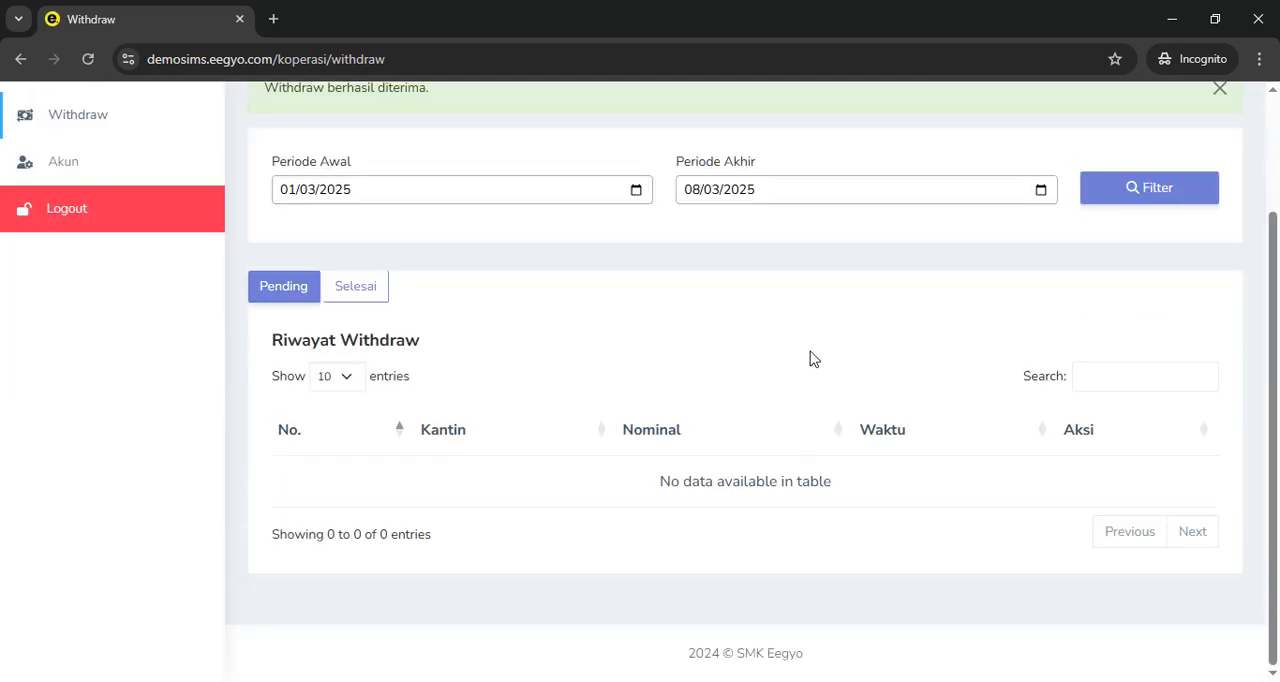
click(377, 290)
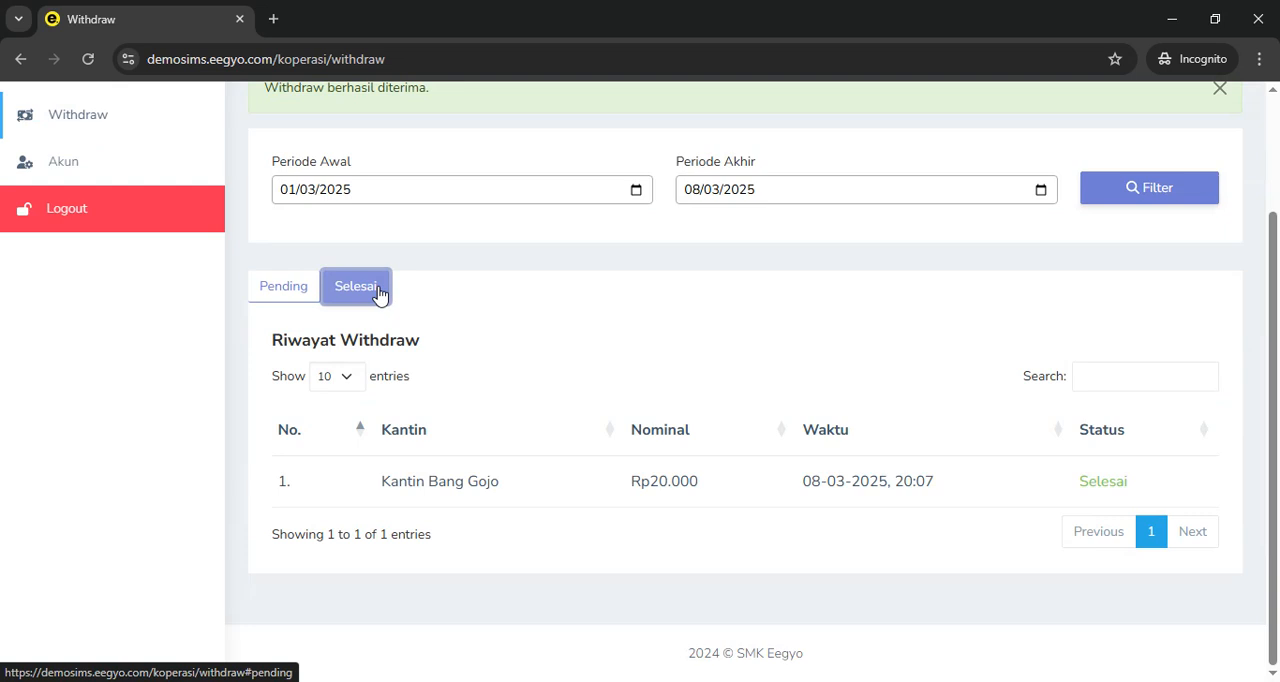
click(268, 290)
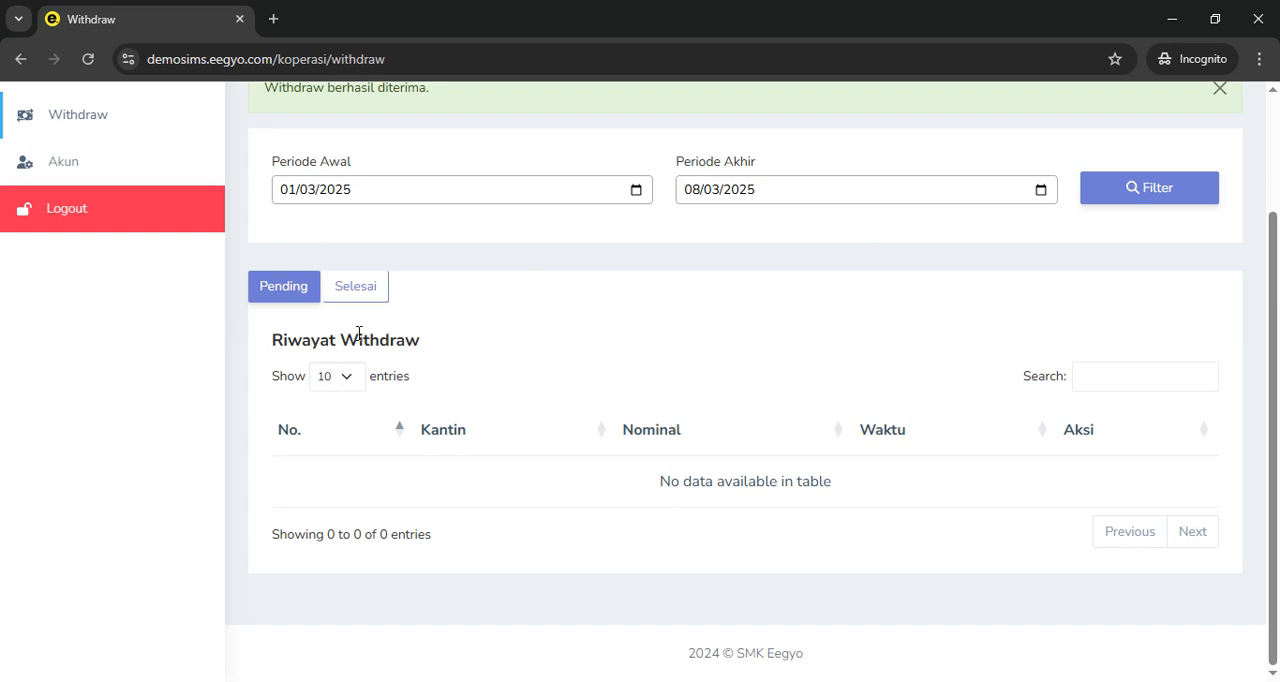
click(358, 297)
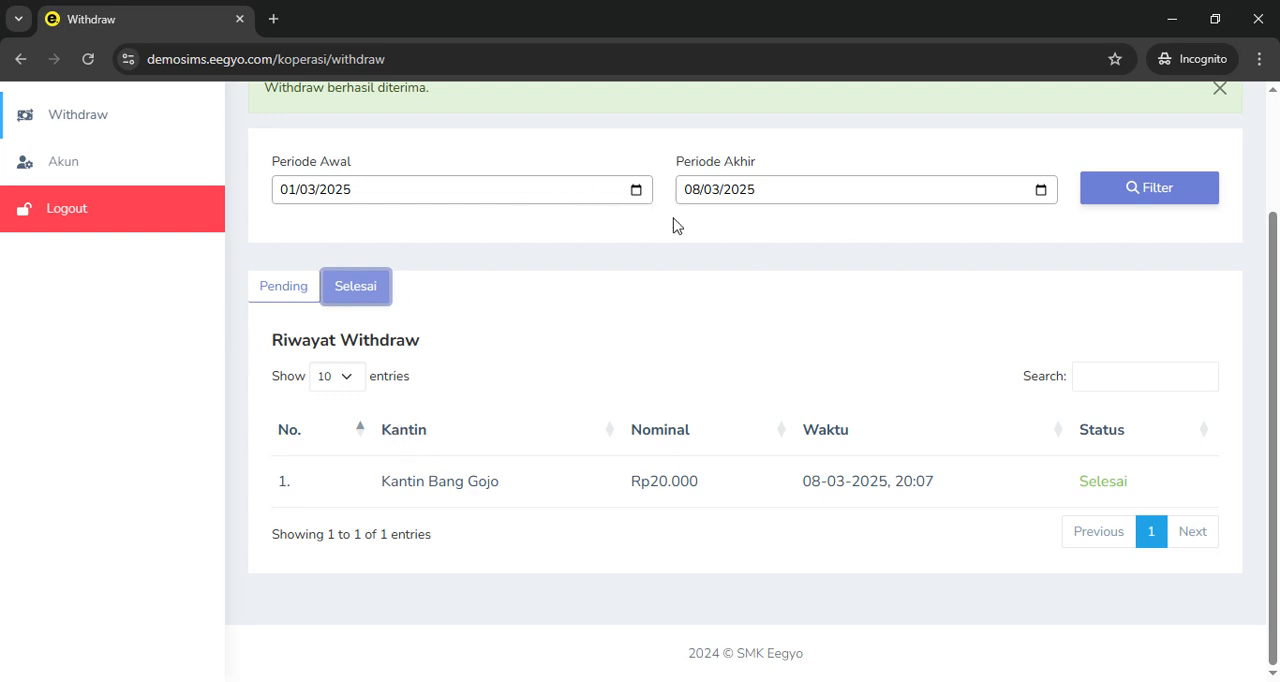
Switch to the canteen window, reload its Withdraw page, and check the status of the Rp20.000 withdrawal
scroll(433, 292, up, 2)
key(alt+Tab)
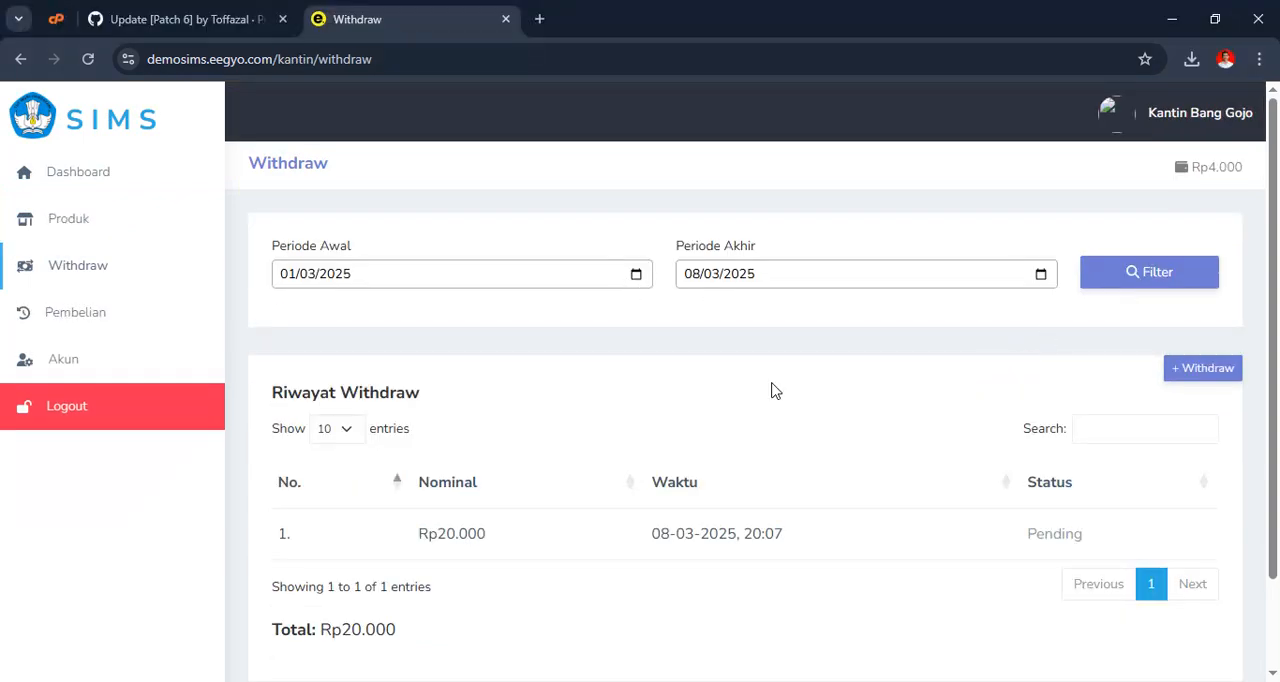
scroll(771, 389, down, 2)
click(88, 61)
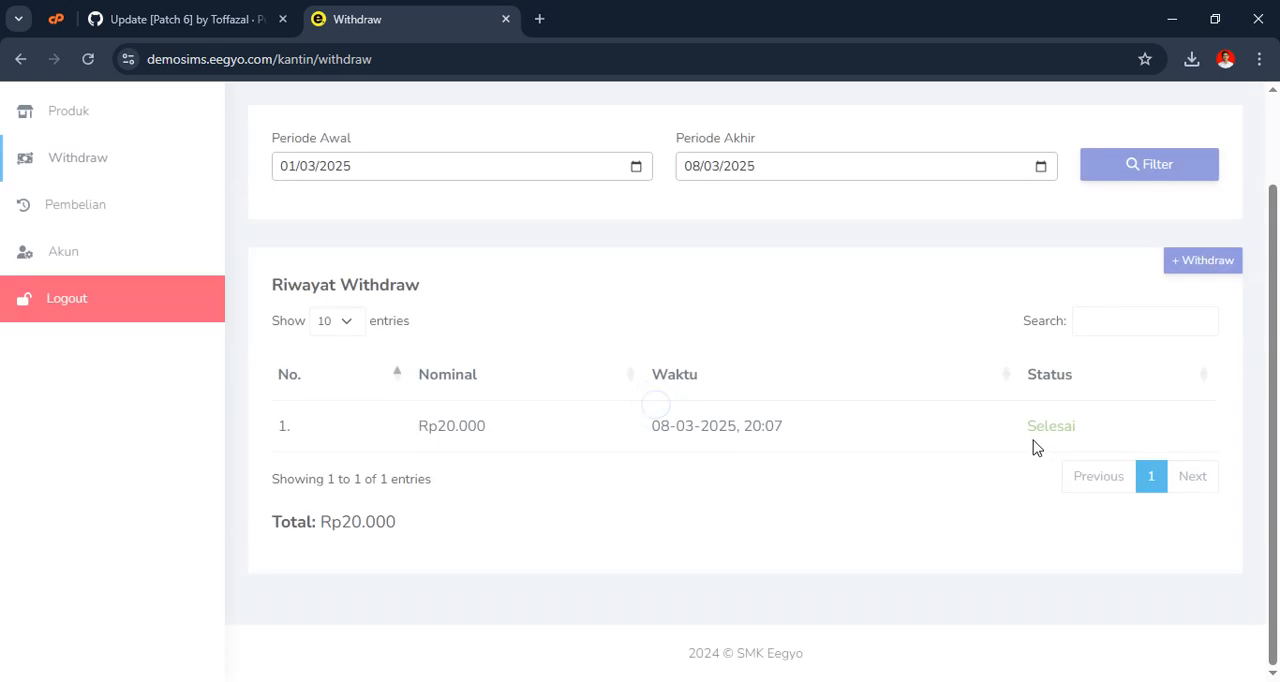
drag(1038, 432, 1080, 437)
scroll(1014, 420, up, 2)
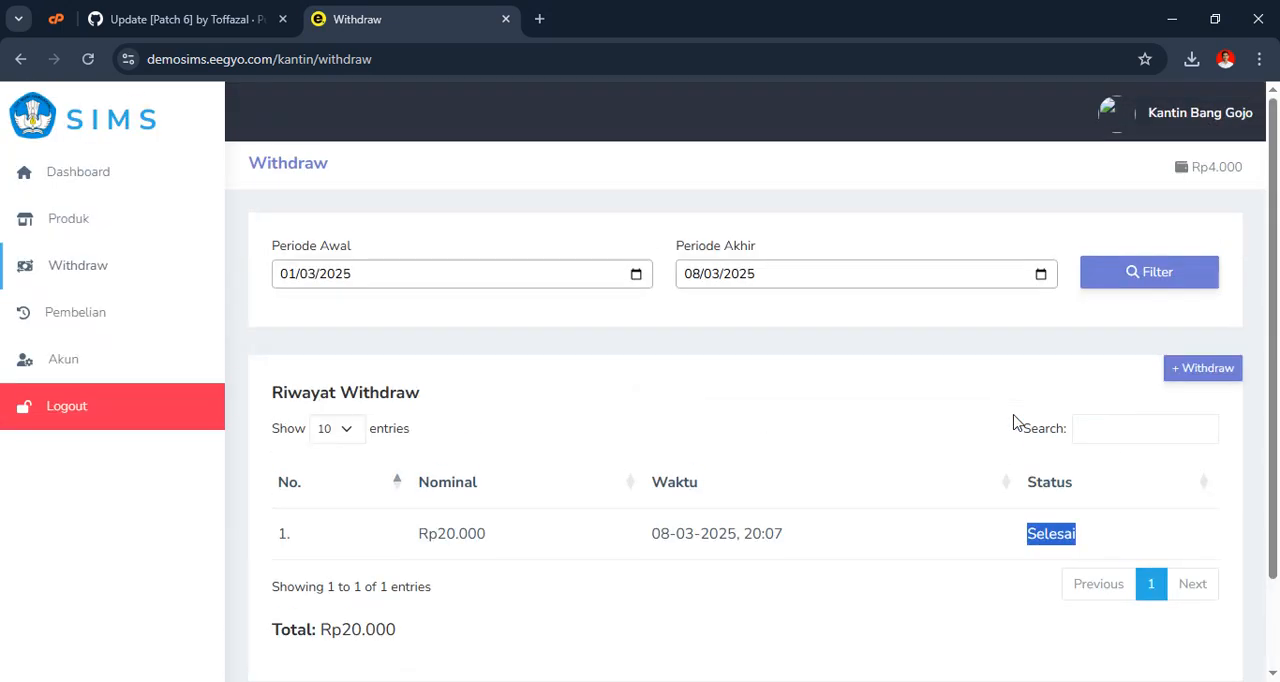
click(1014, 349)
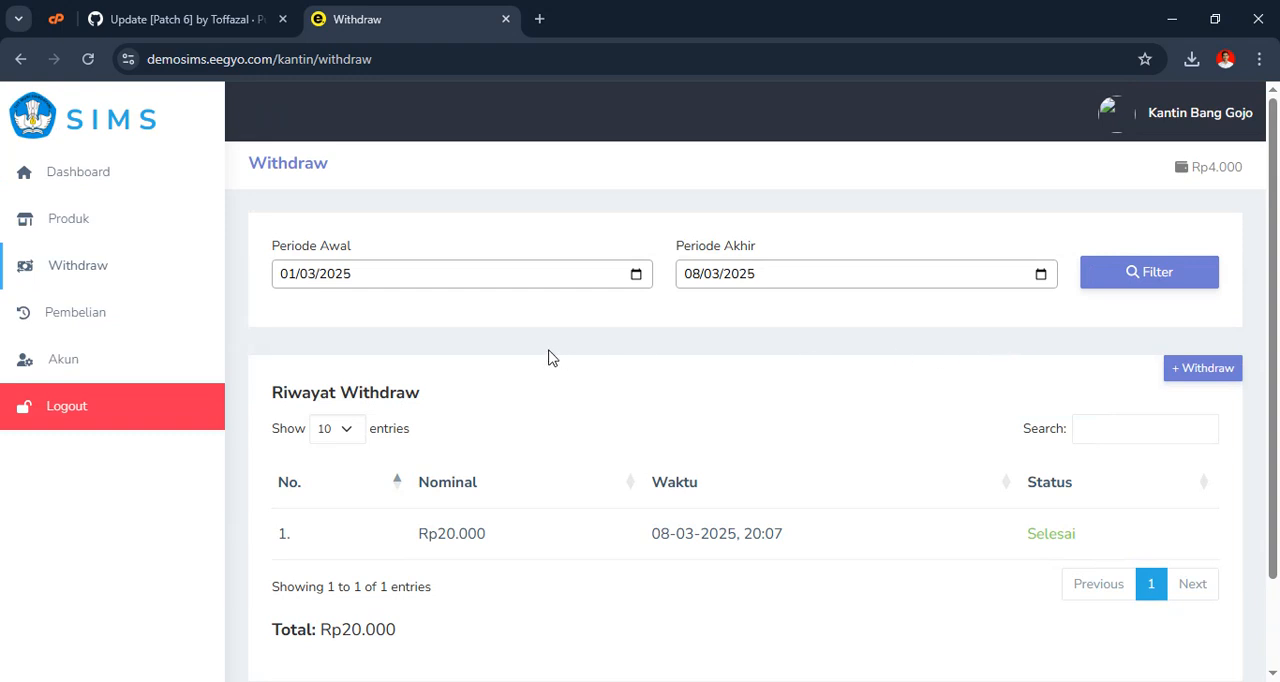
Return to the canteen's Dashboard and log out of the canteen account
click(62, 318)
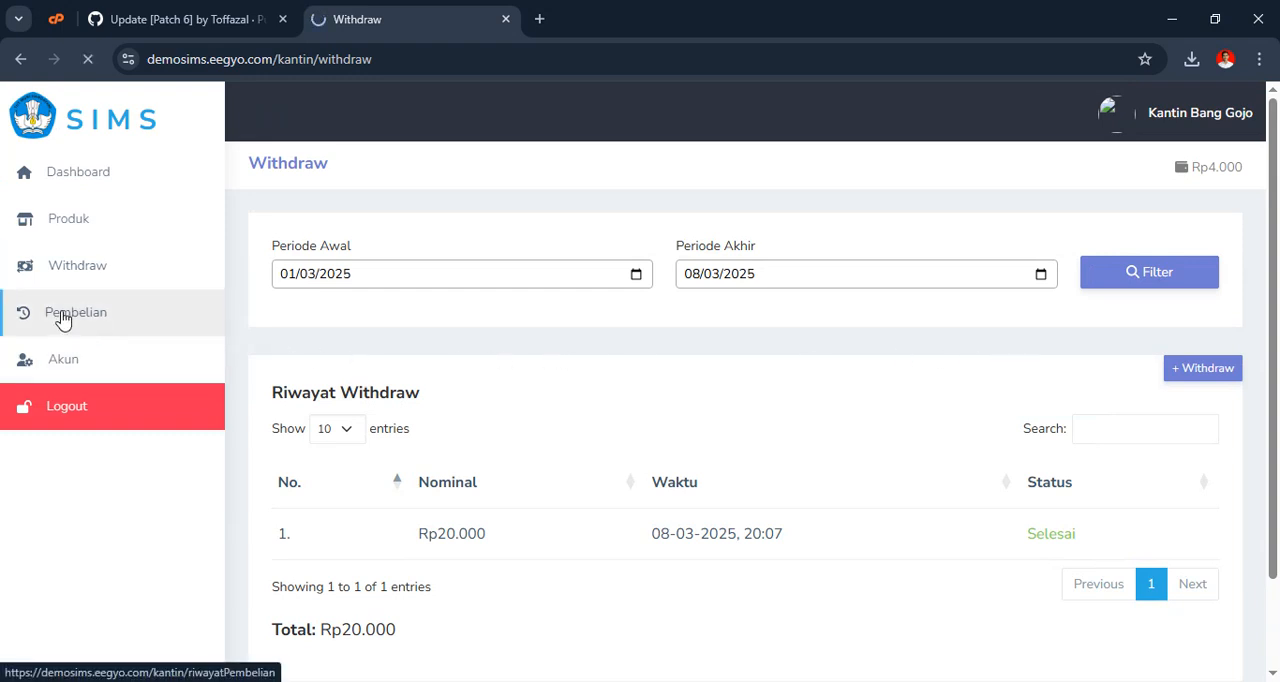
click(102, 179)
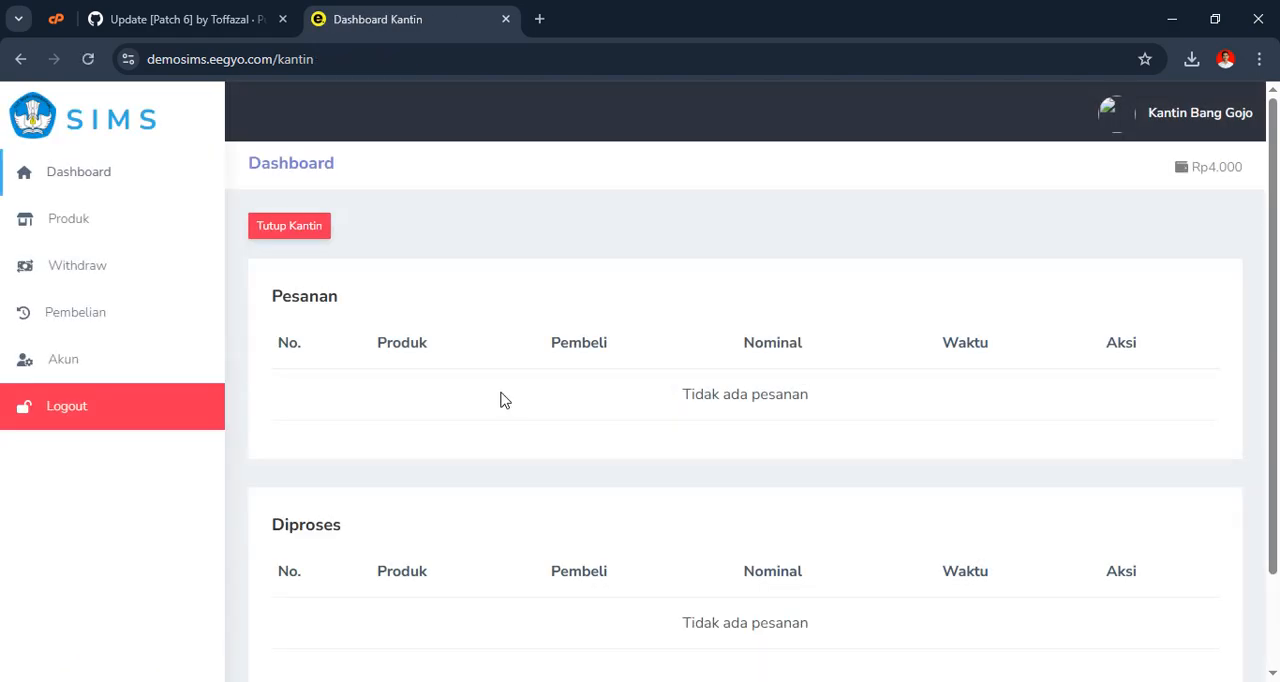
key(alt+Tab)
key(alt+Tab)
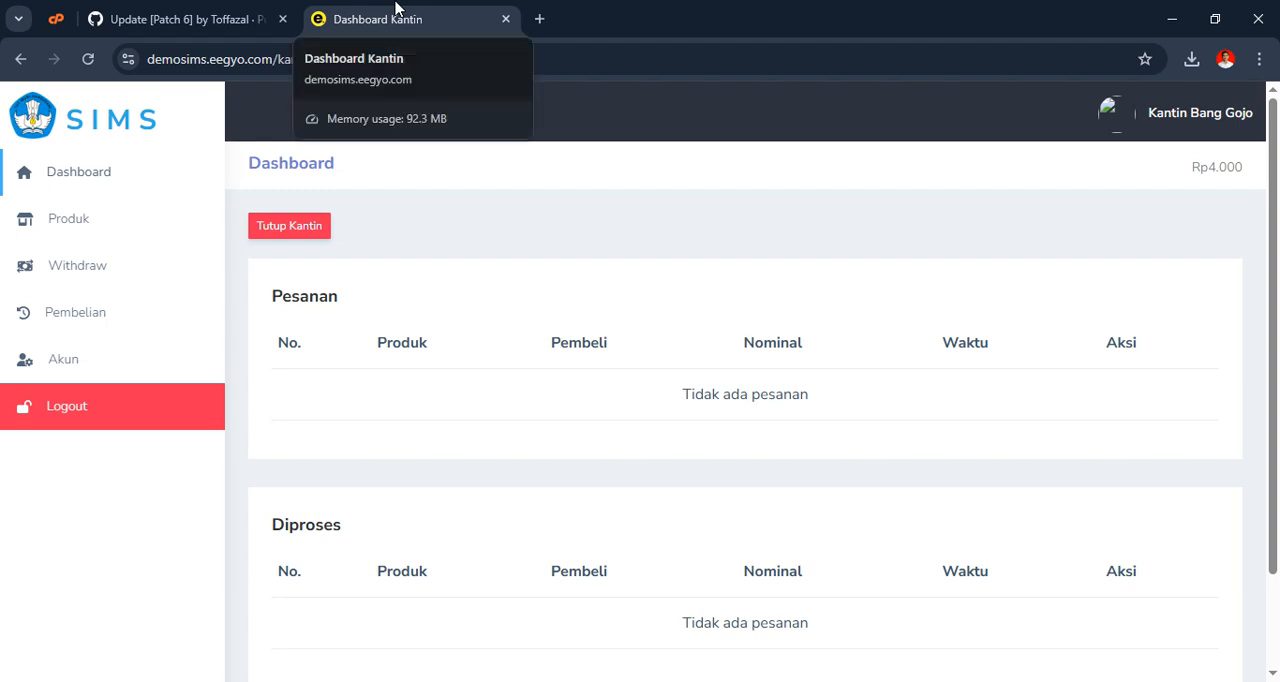
click(57, 20)
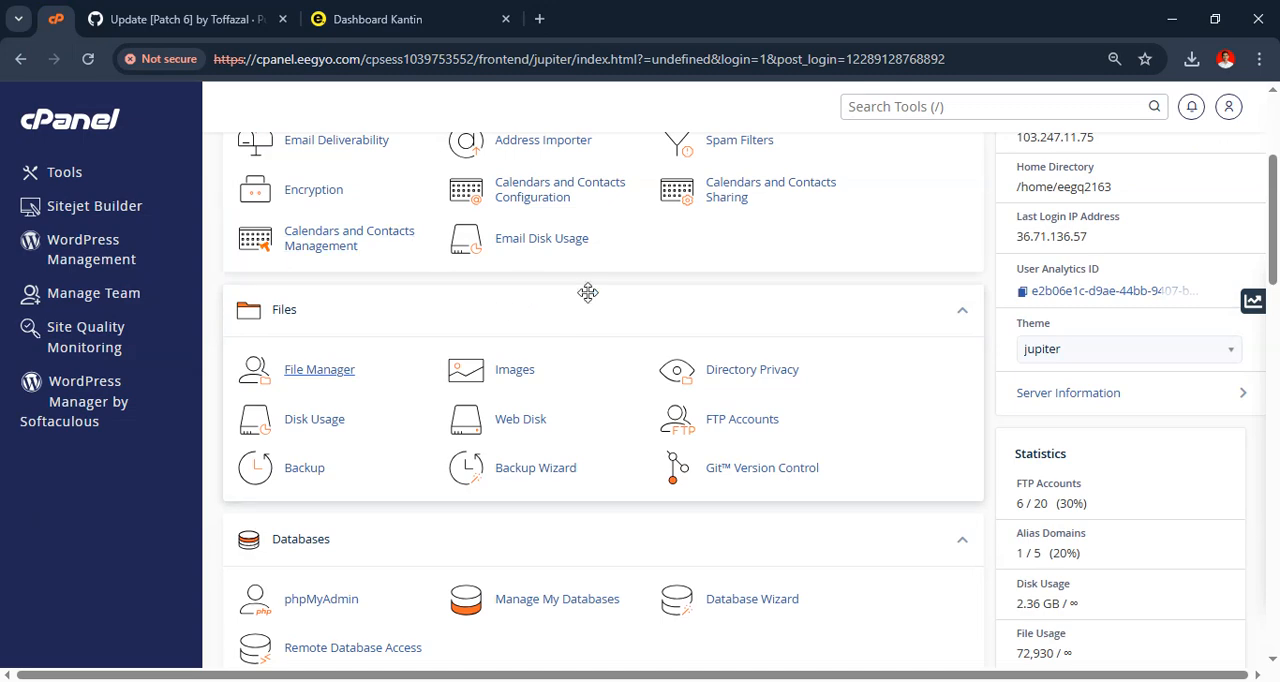
click(448, 10)
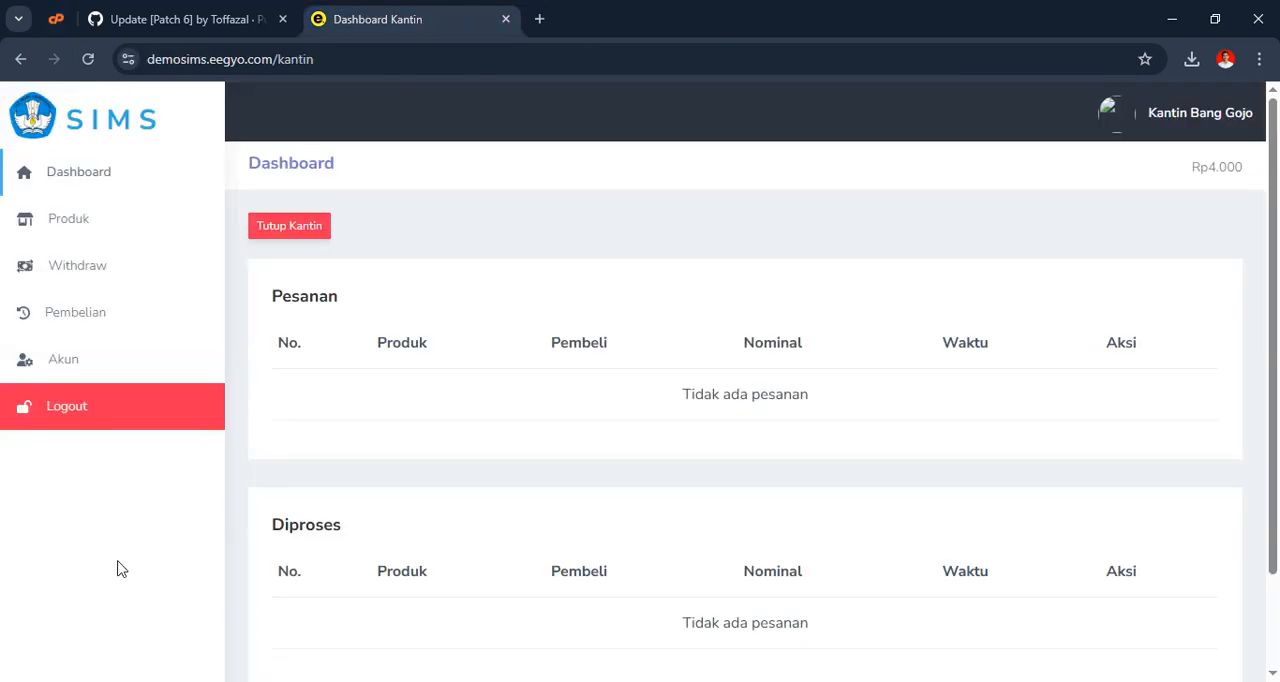
click(86, 422)
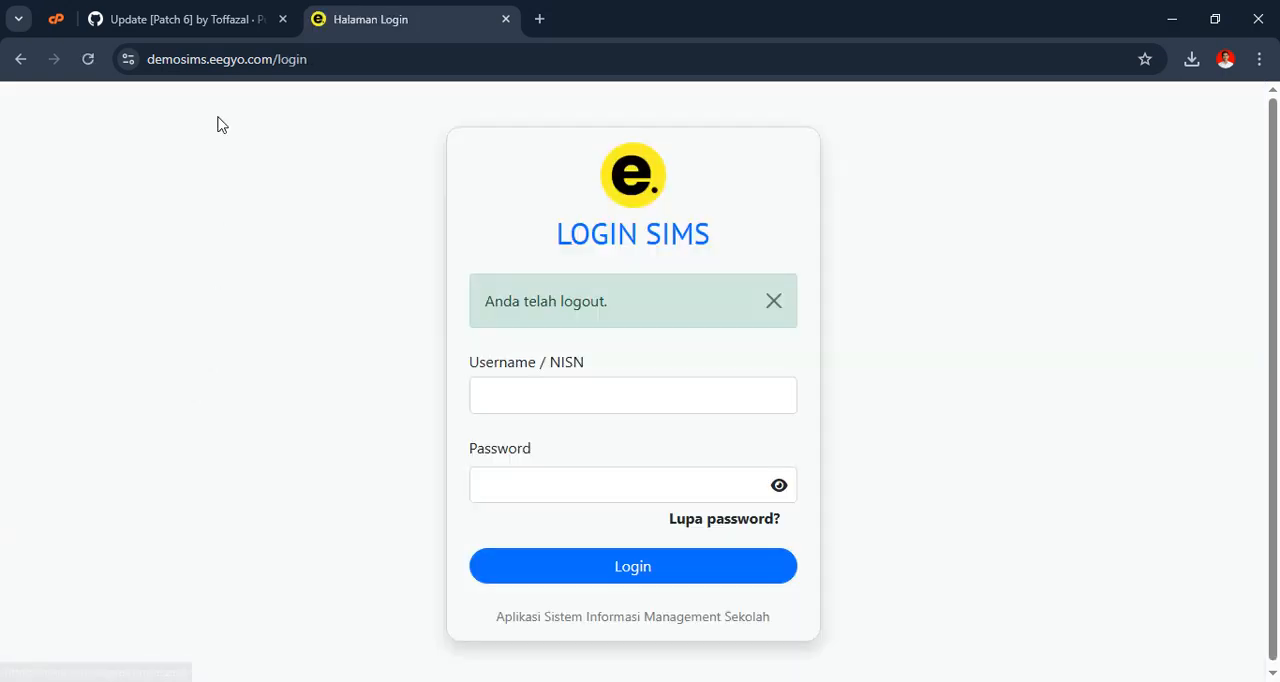
Review the Update [Patch 6] change list on GitHub, and close the GitHub and SIMS login pages
click(251, 17)
scroll(612, 318, down, 2)
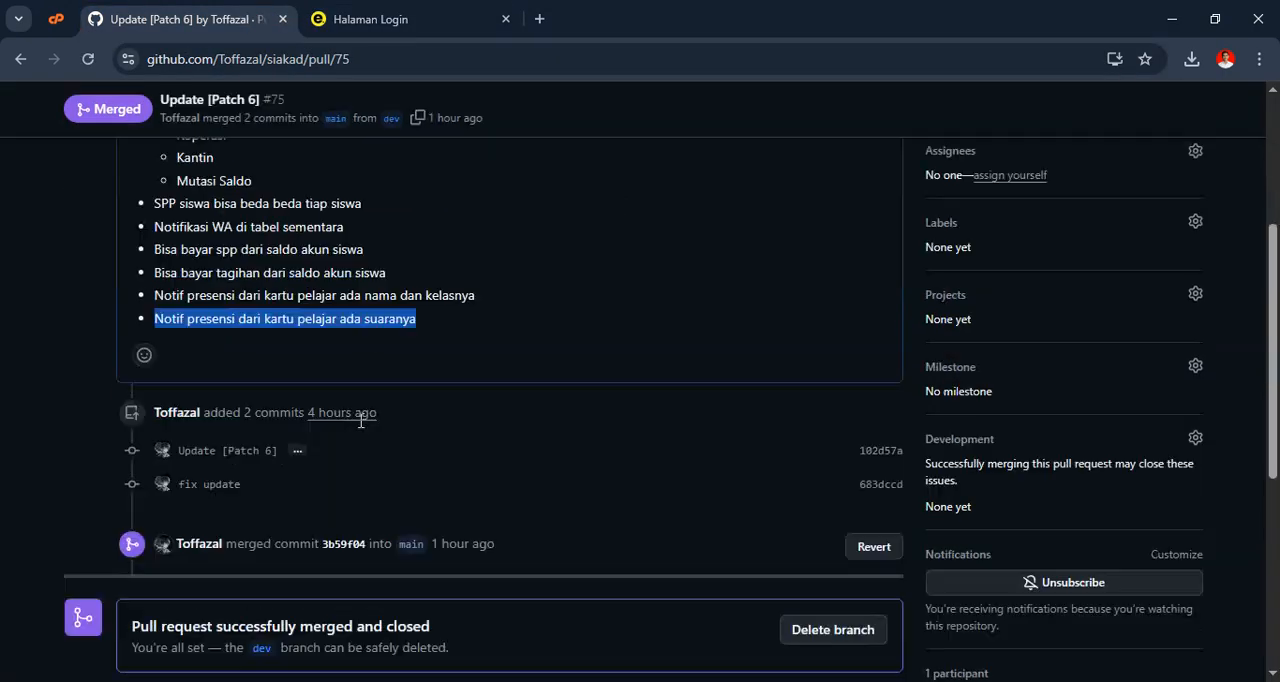
click(588, 307)
scroll(588, 307, up, 2)
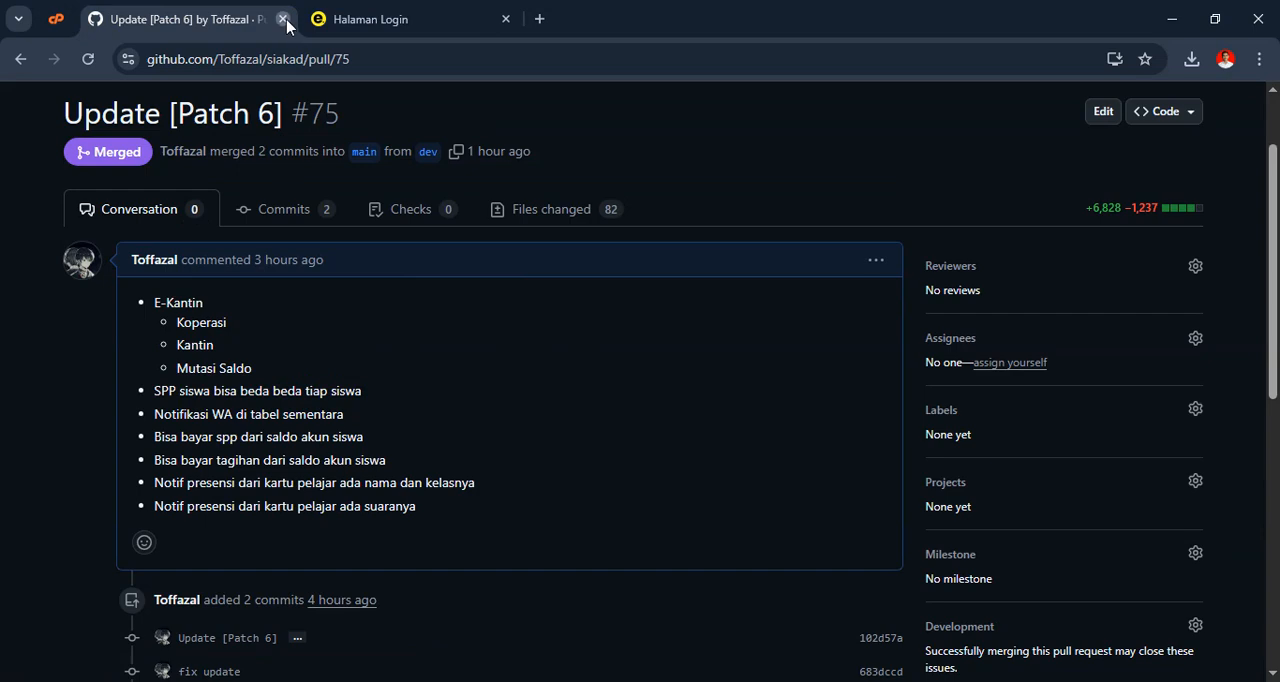
click(283, 19)
click(283, 19)
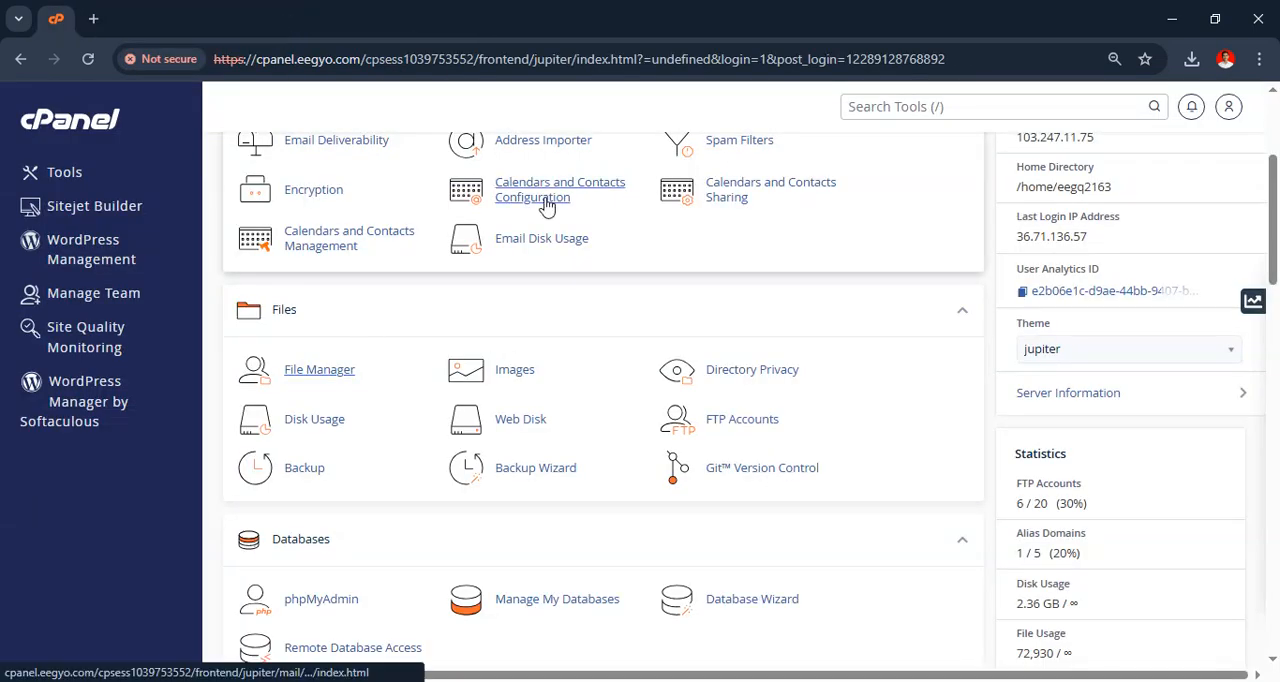
From the cPanel tools page, open File Manager and phpMyAdmin in separate new tabs
right_click(294, 372)
click(335, 393)
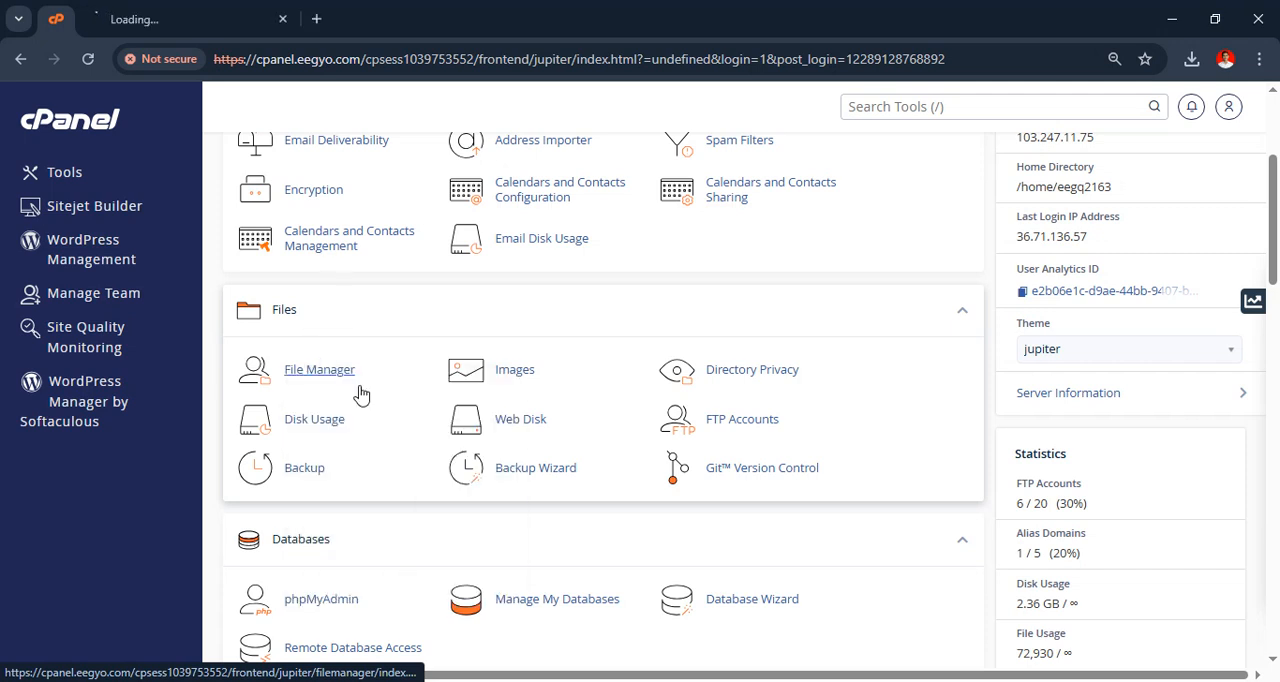
scroll(360, 397, down, 2)
right_click(320, 413)
click(392, 440)
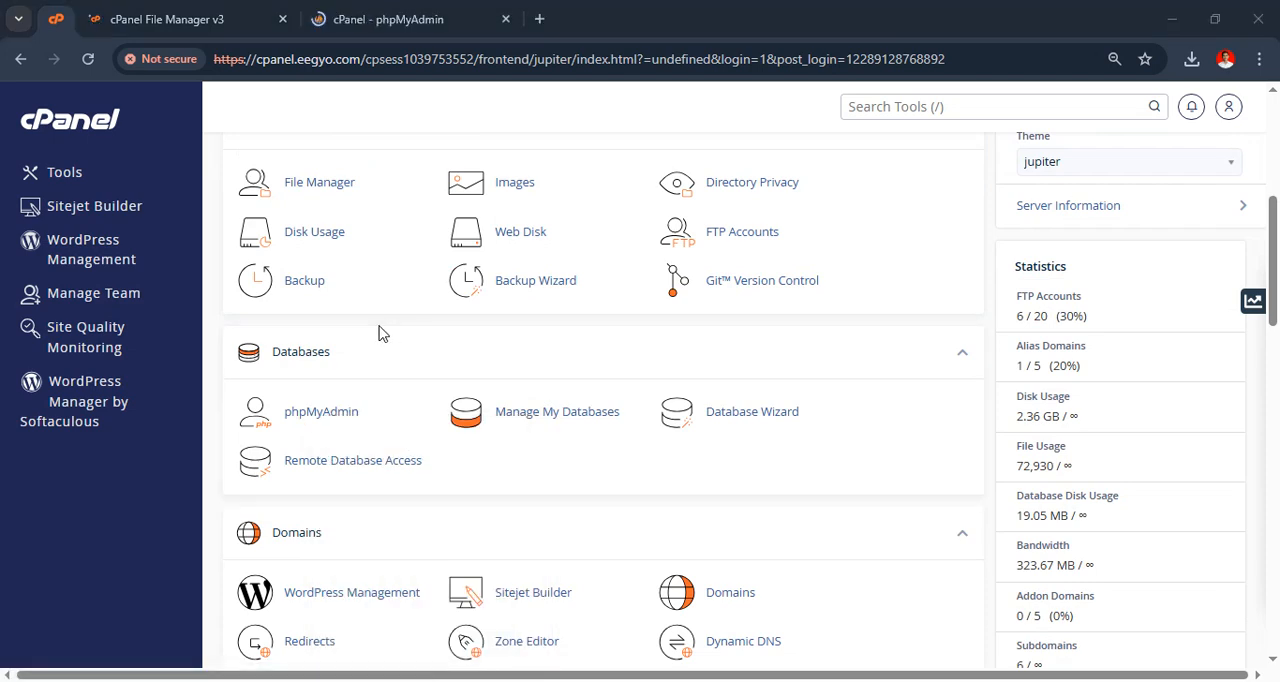
Switch to the incognito window, log out of the Koperasi account, and close that window
key(alt+Tab)
click(73, 375)
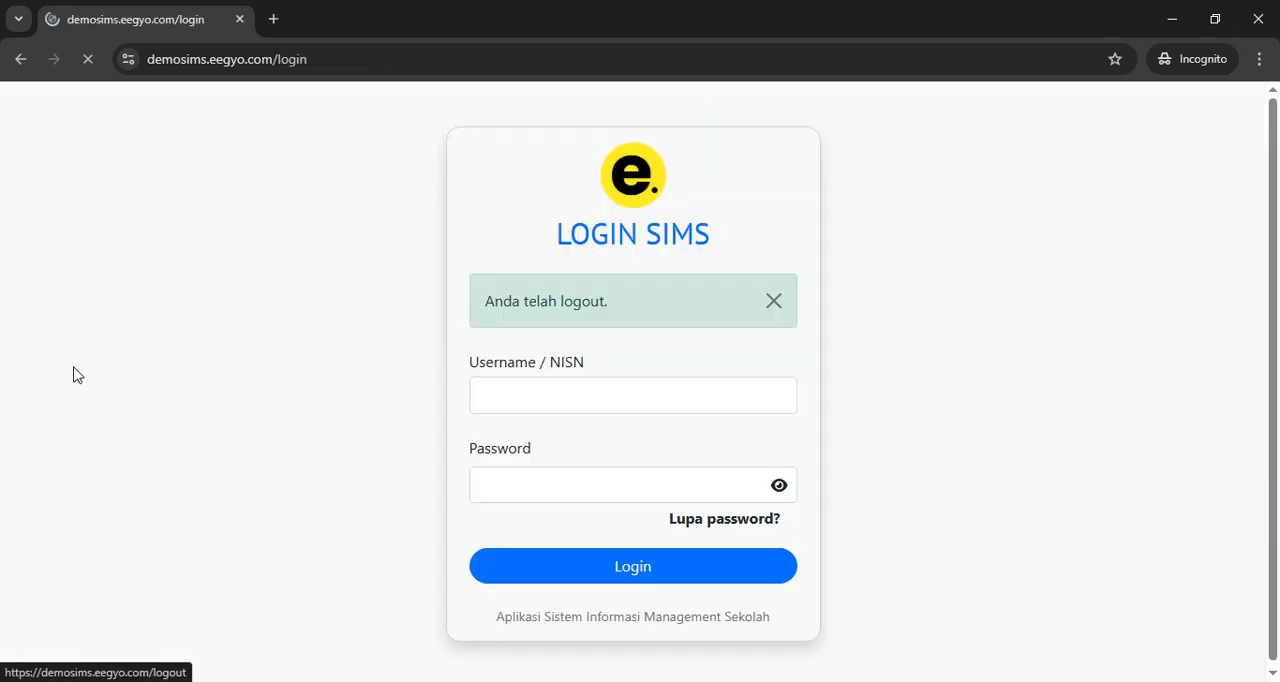
click(1258, 19)
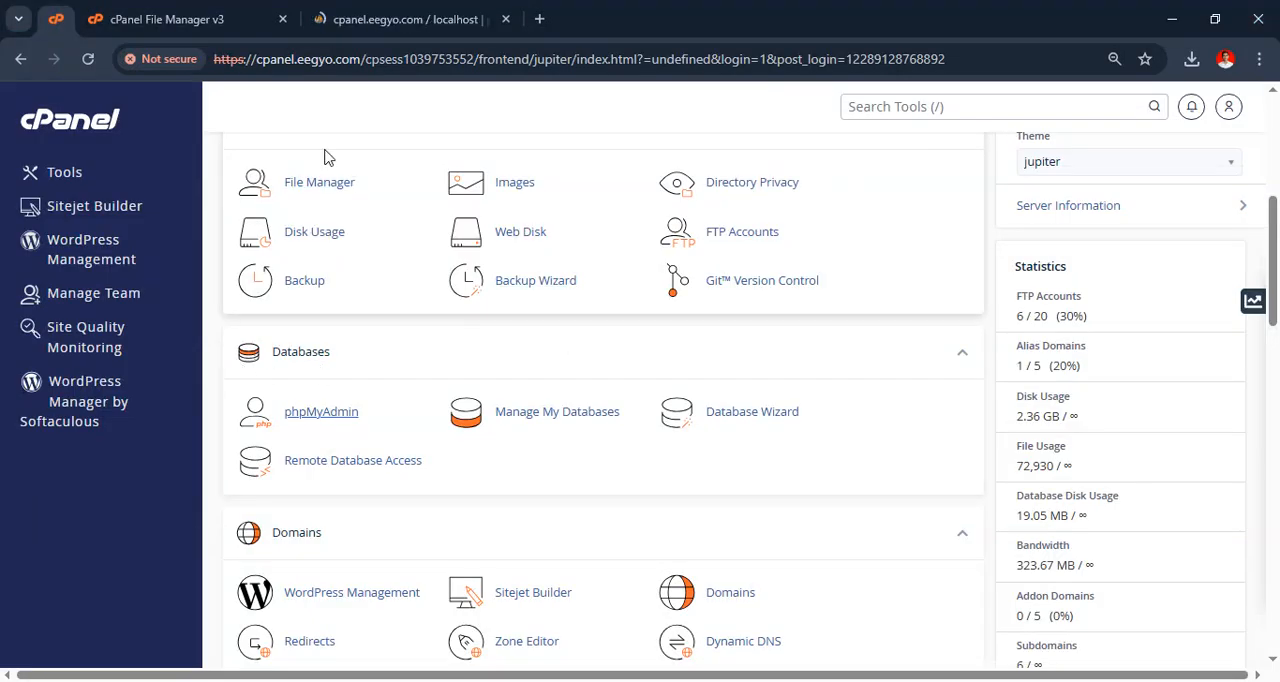
In File Manager, open the demosims.eegyo.com folder inside public_html and look through its files
scroll(487, 298, down, 2)
scroll(487, 298, down, 2)
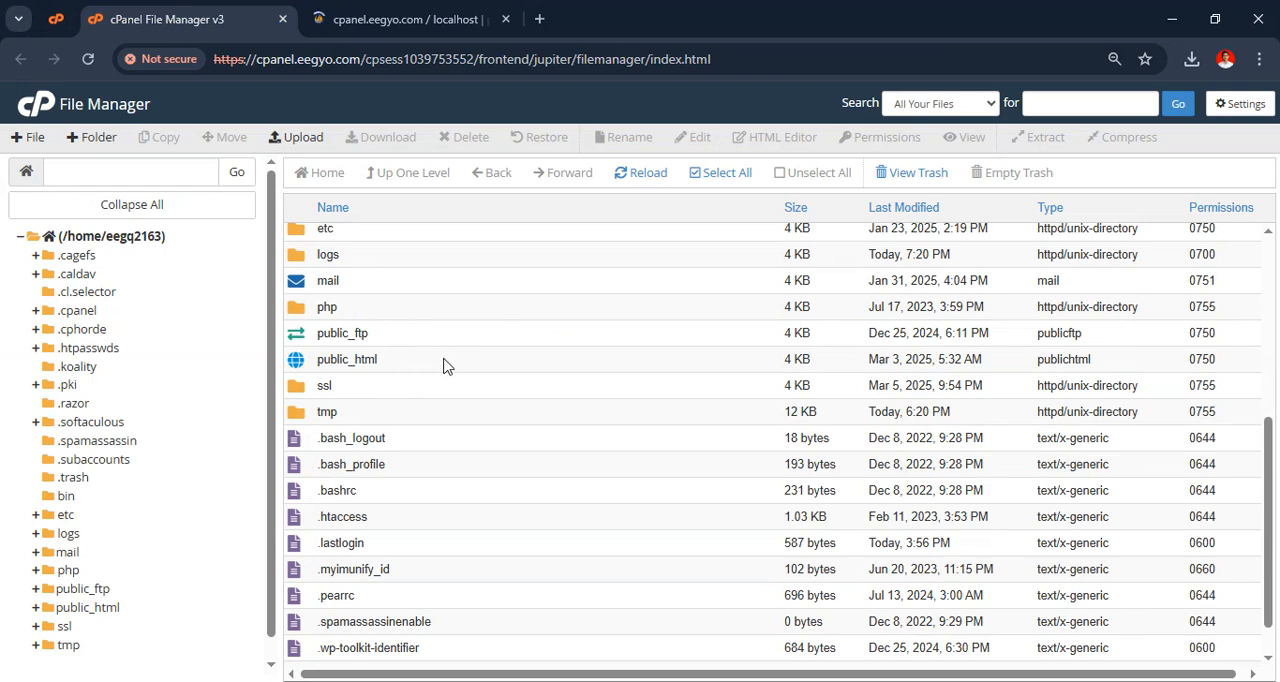
double_click(445, 364)
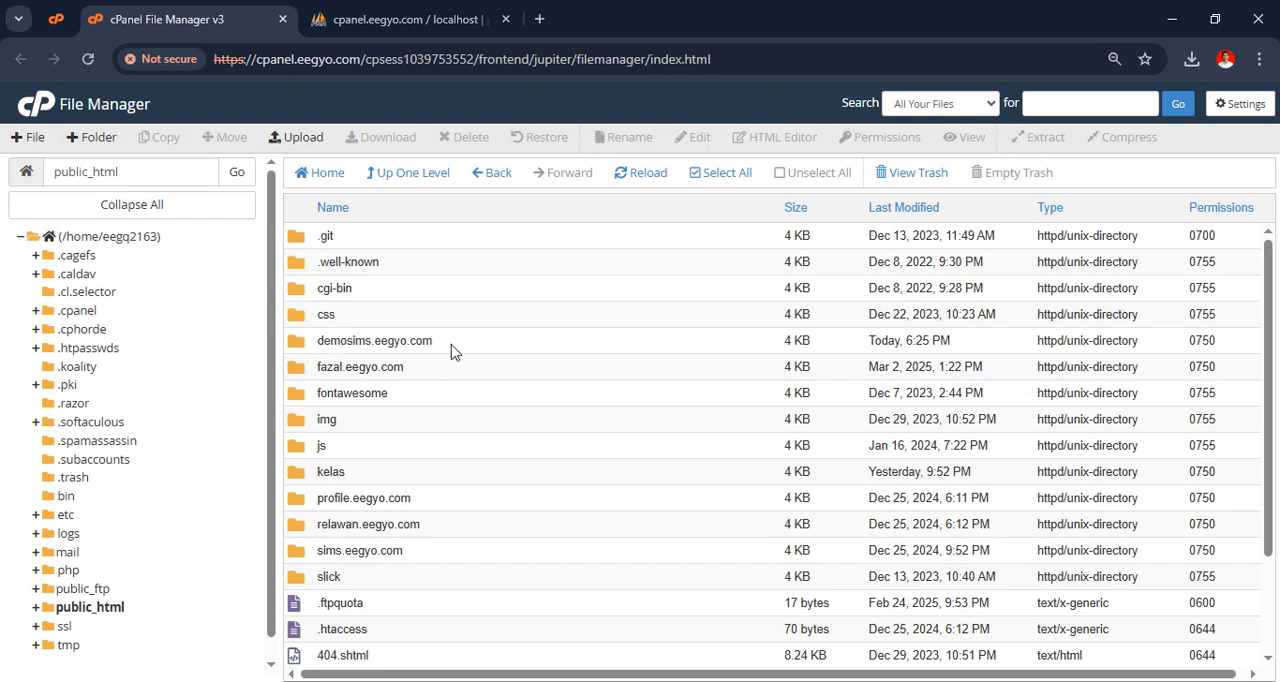
double_click(505, 350)
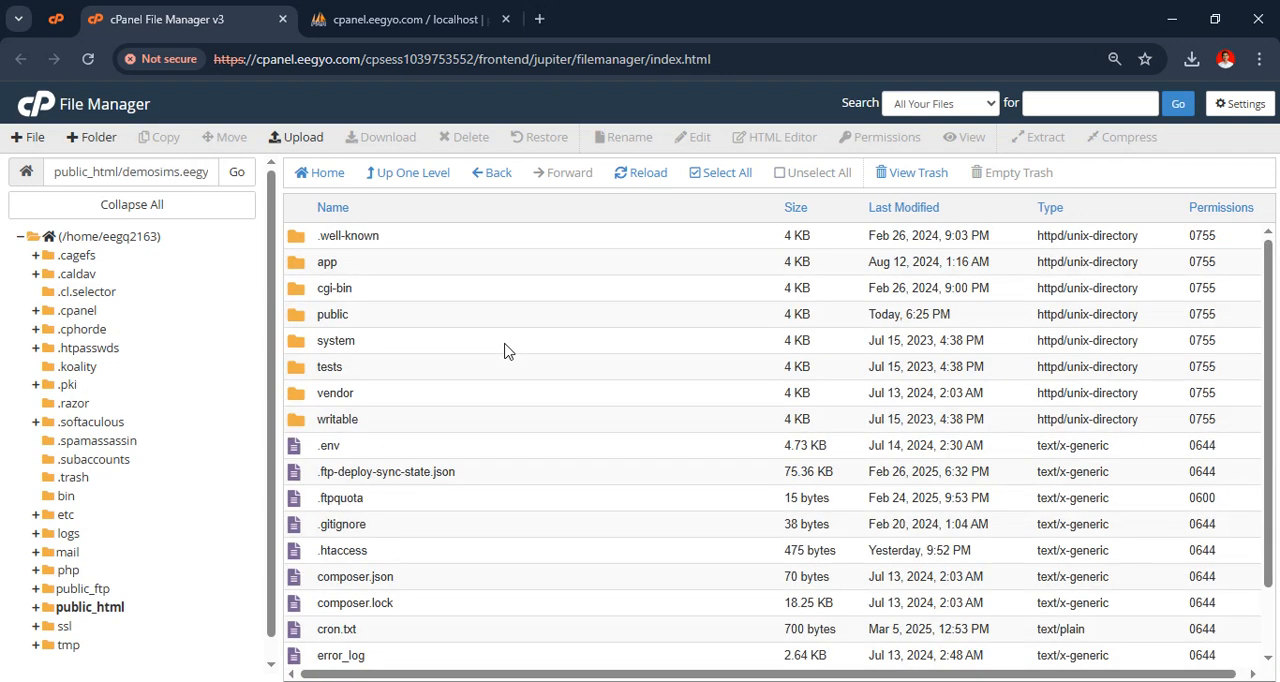
scroll(551, 372, down, 2)
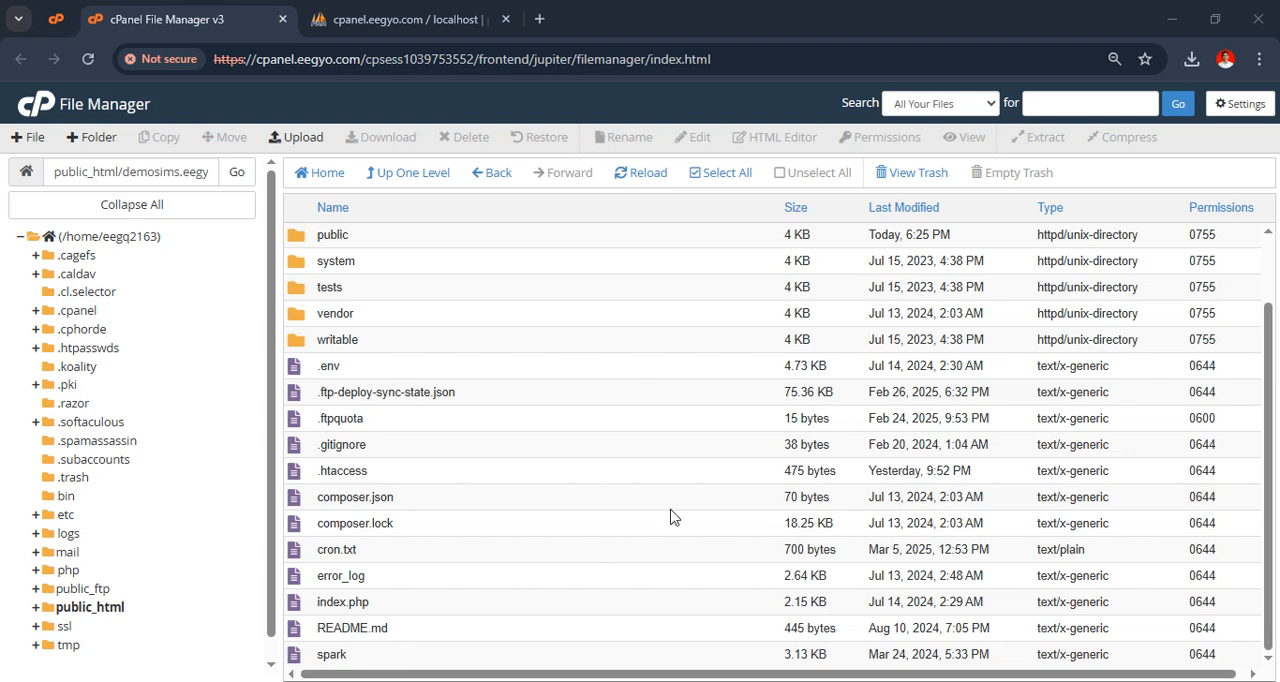
Upload update sims.zip from Downloads into the demosims.eegyo.com folder, return to the file list, and close the duplicate File Manager tab
right_click(578, 681)
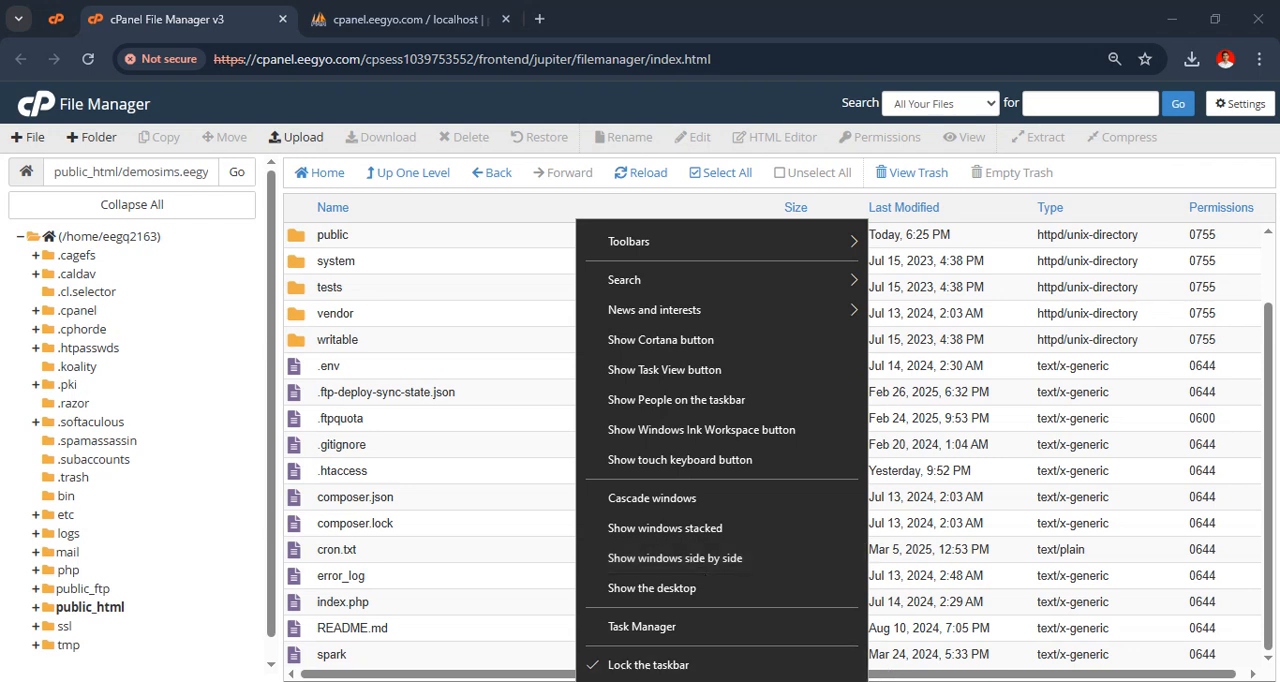
key(Escape)
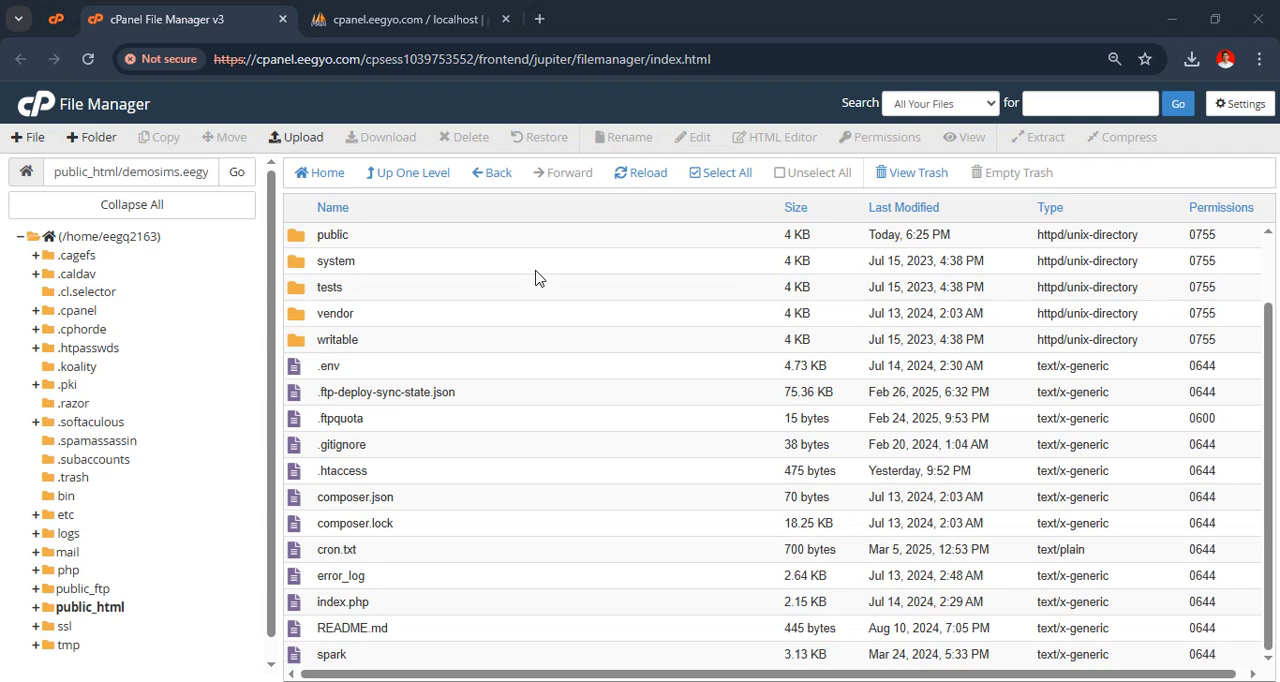
click(297, 137)
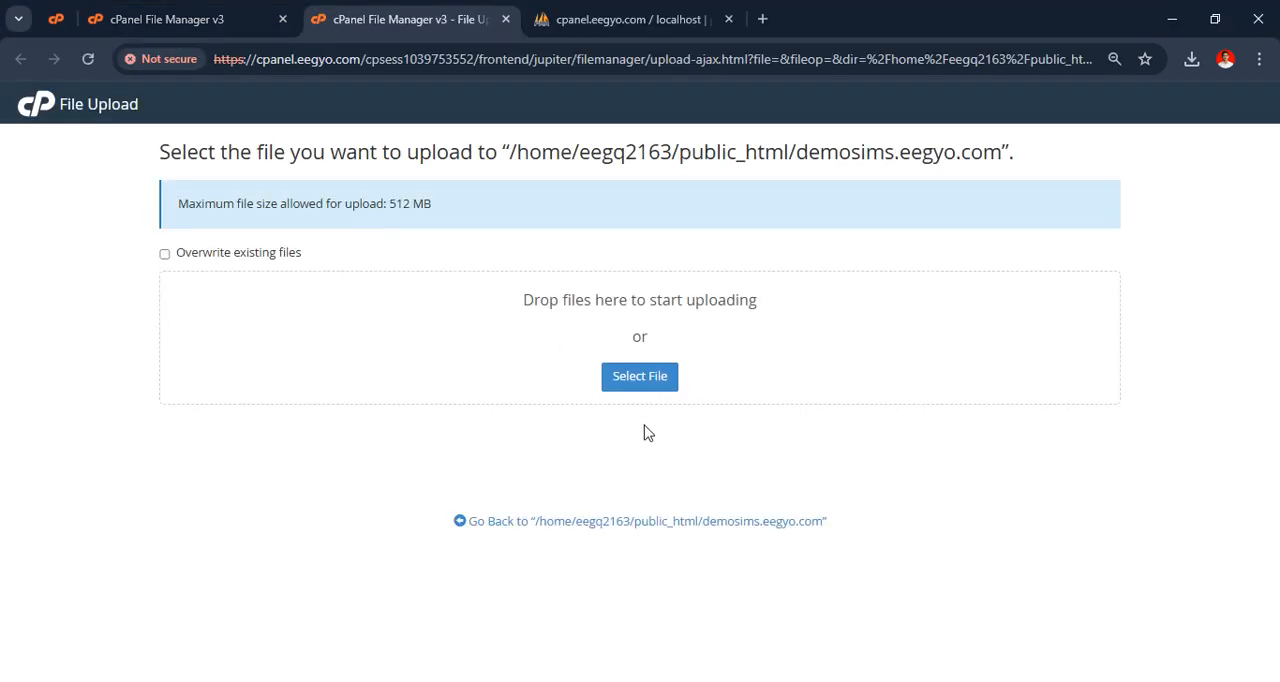
click(648, 384)
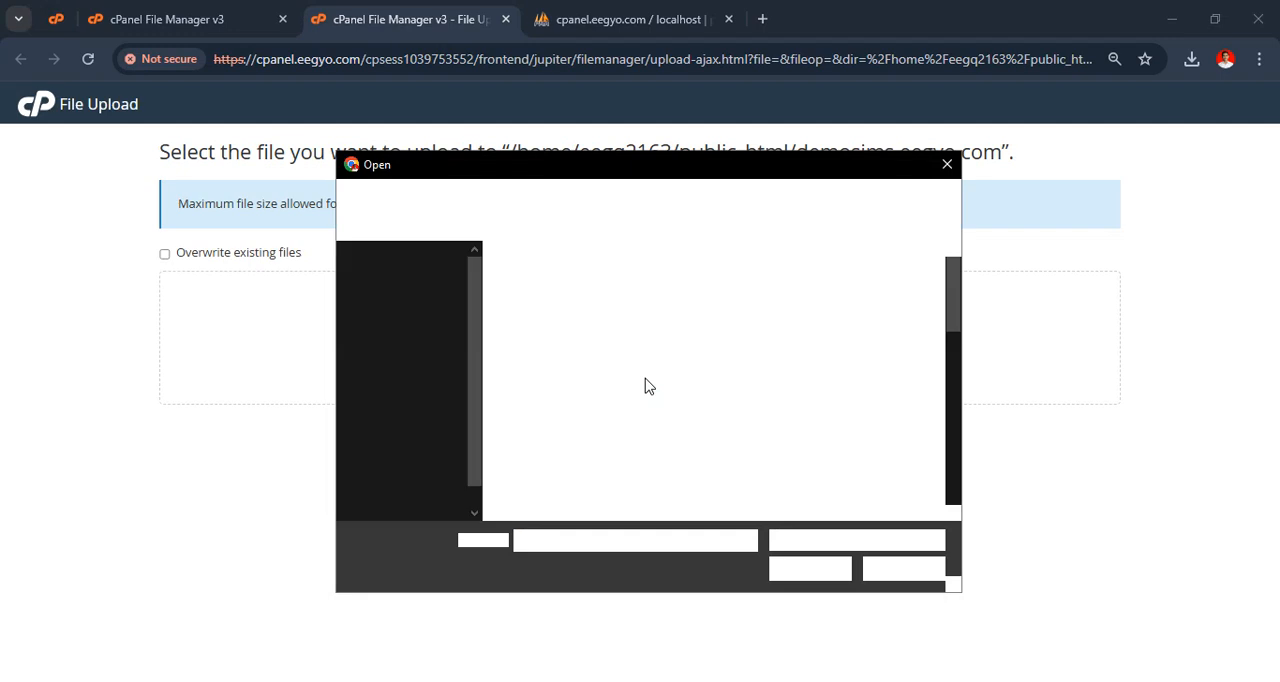
click(408, 388)
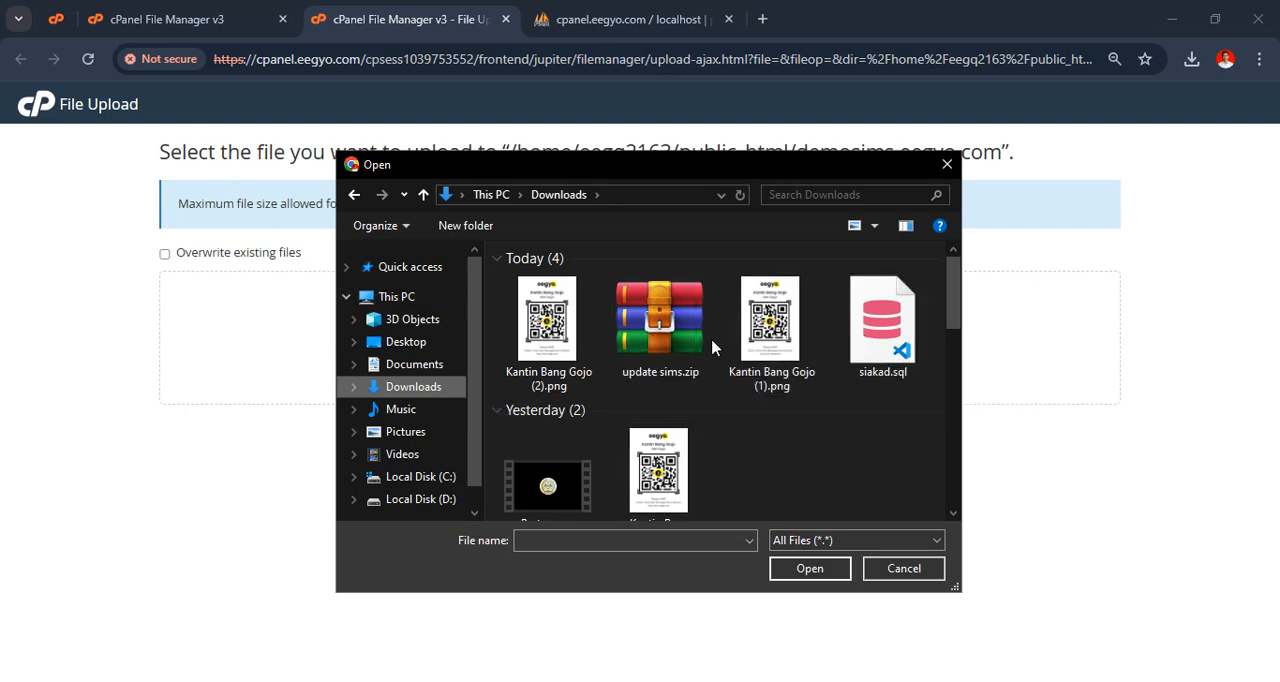
click(658, 335)
click(805, 572)
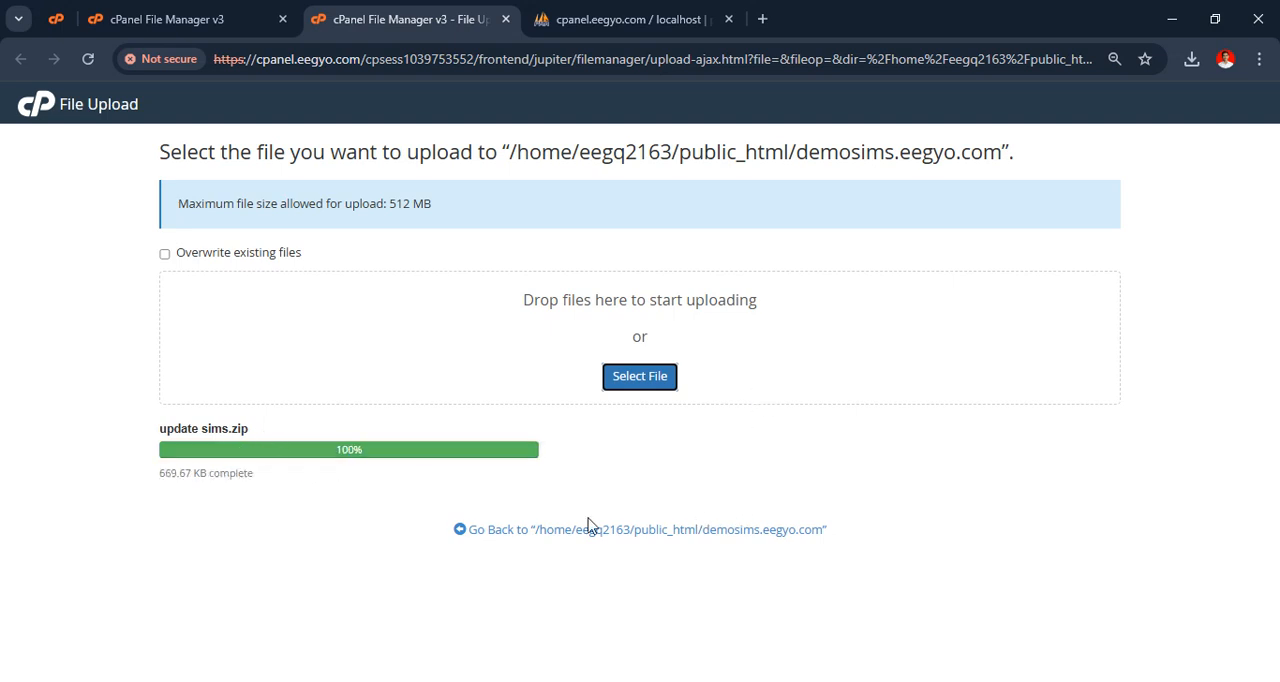
click(620, 530)
click(283, 20)
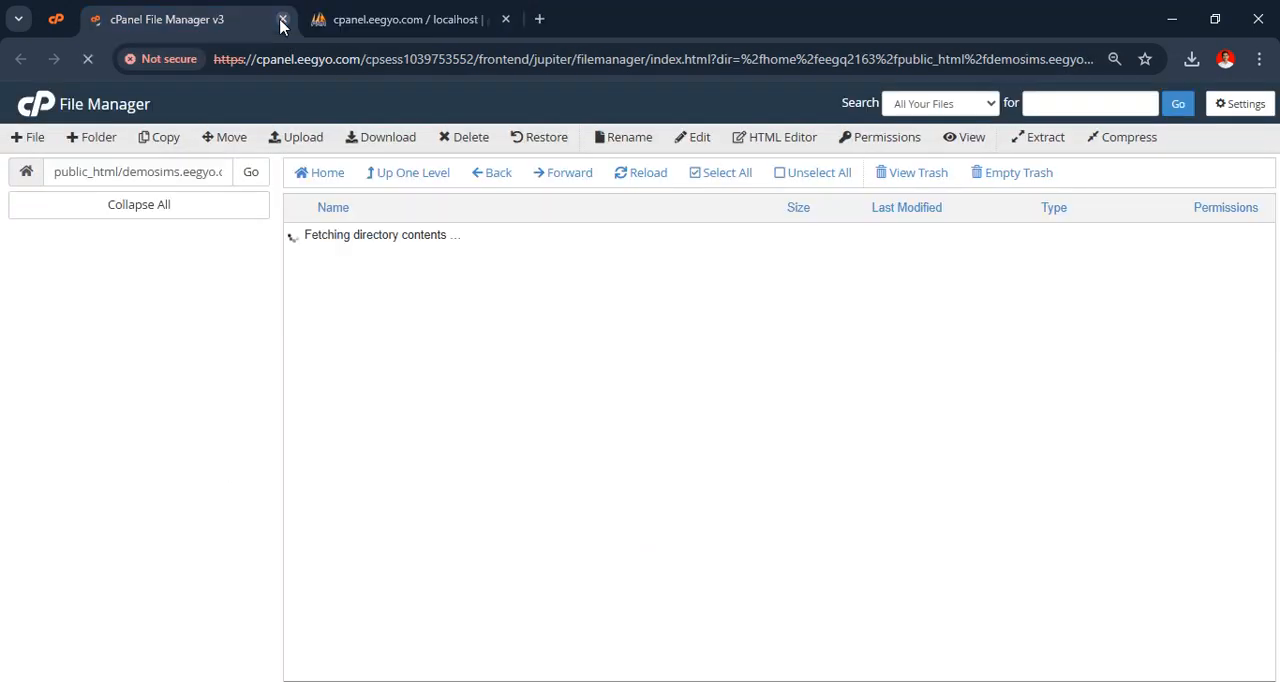
Extract update sims.zip into the demosims.eegyo.com folder, close the extraction results, and reload the file list
scroll(558, 505, down, 2)
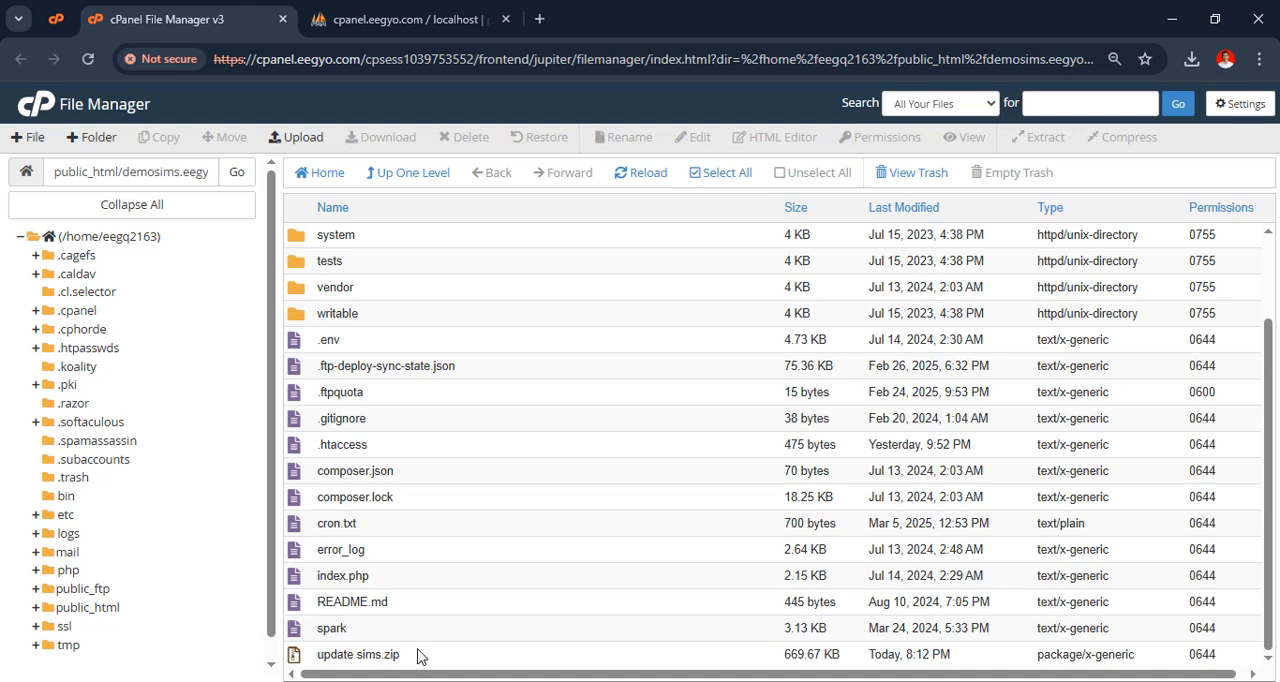
right_click(418, 655)
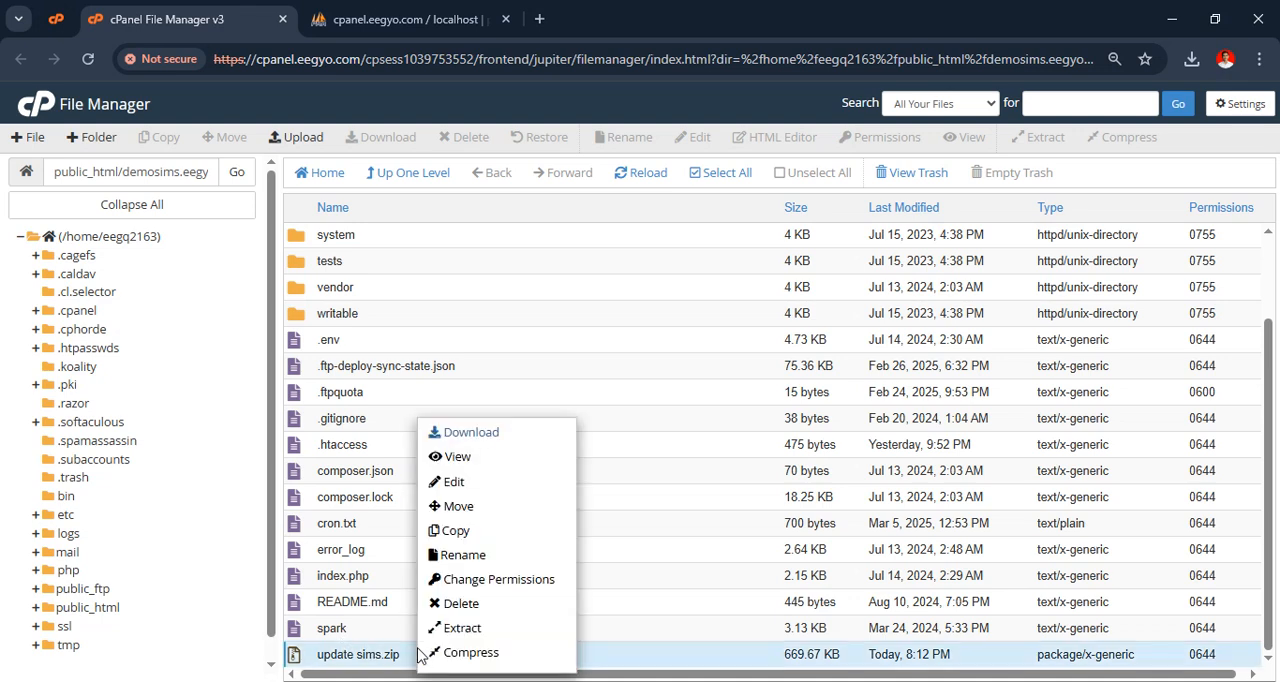
click(479, 630)
click(762, 470)
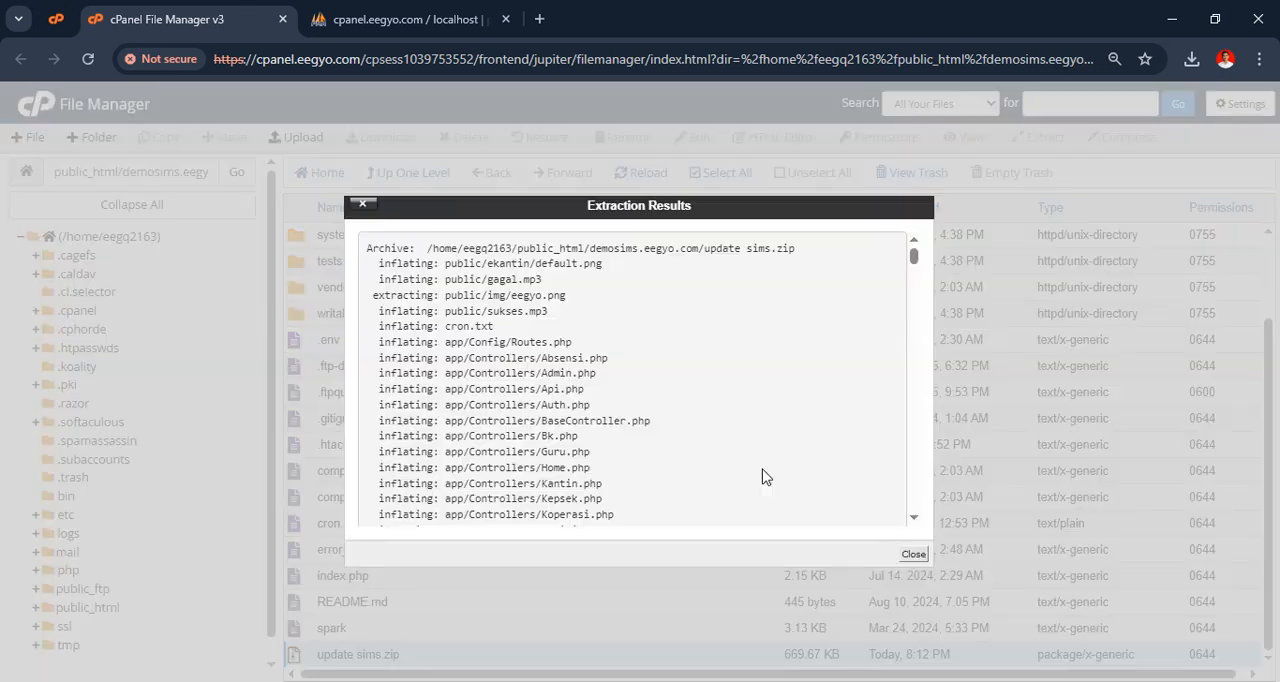
click(912, 556)
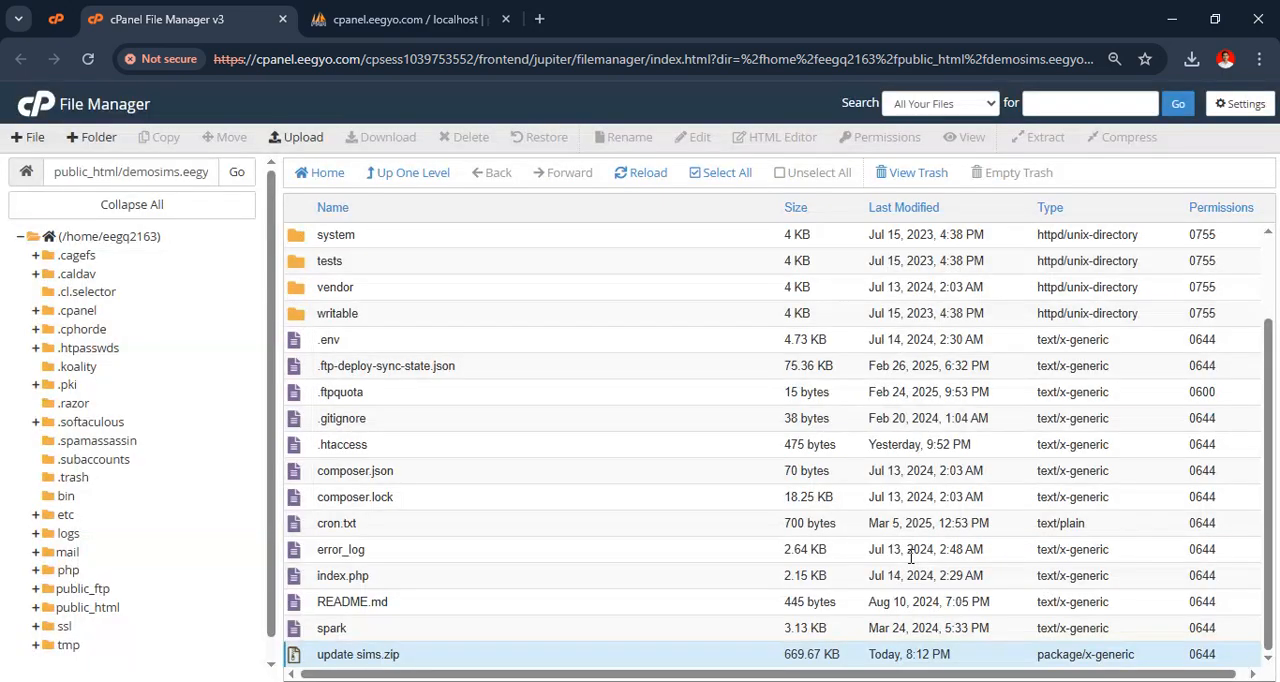
click(647, 178)
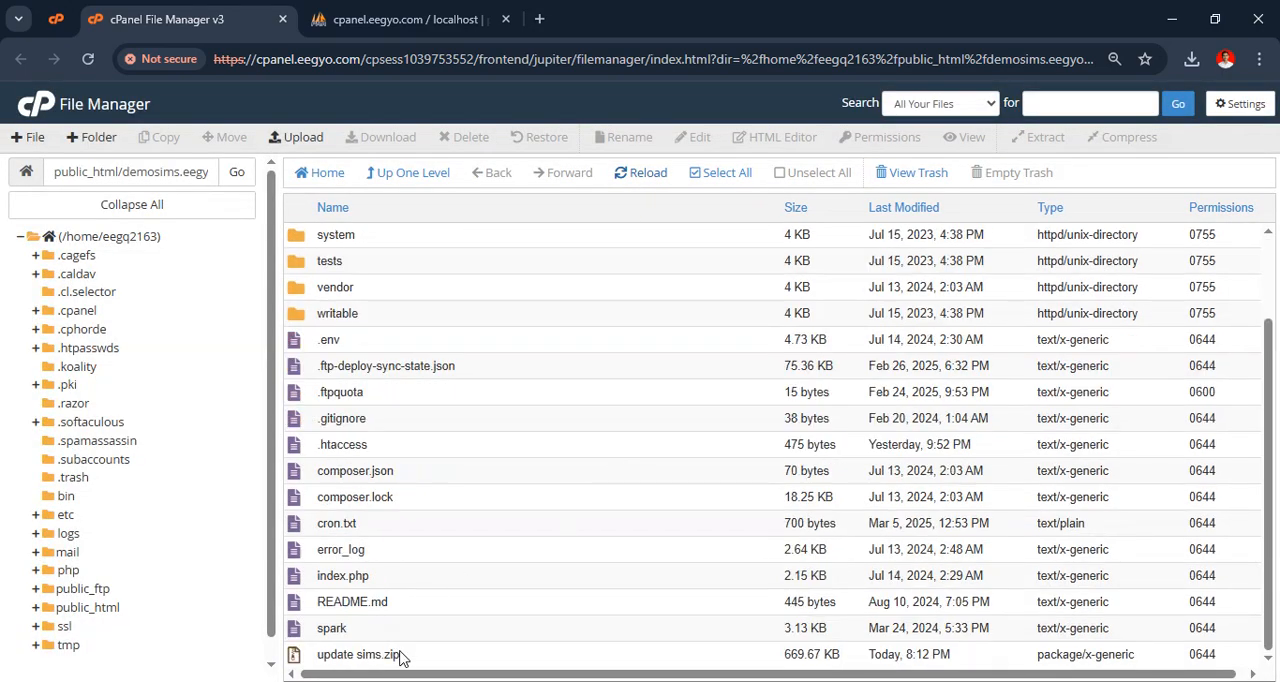
Delete update sims.zip from the demosims.eegyo.com folder permanently, skipping the trash
right_click(405, 660)
click(468, 607)
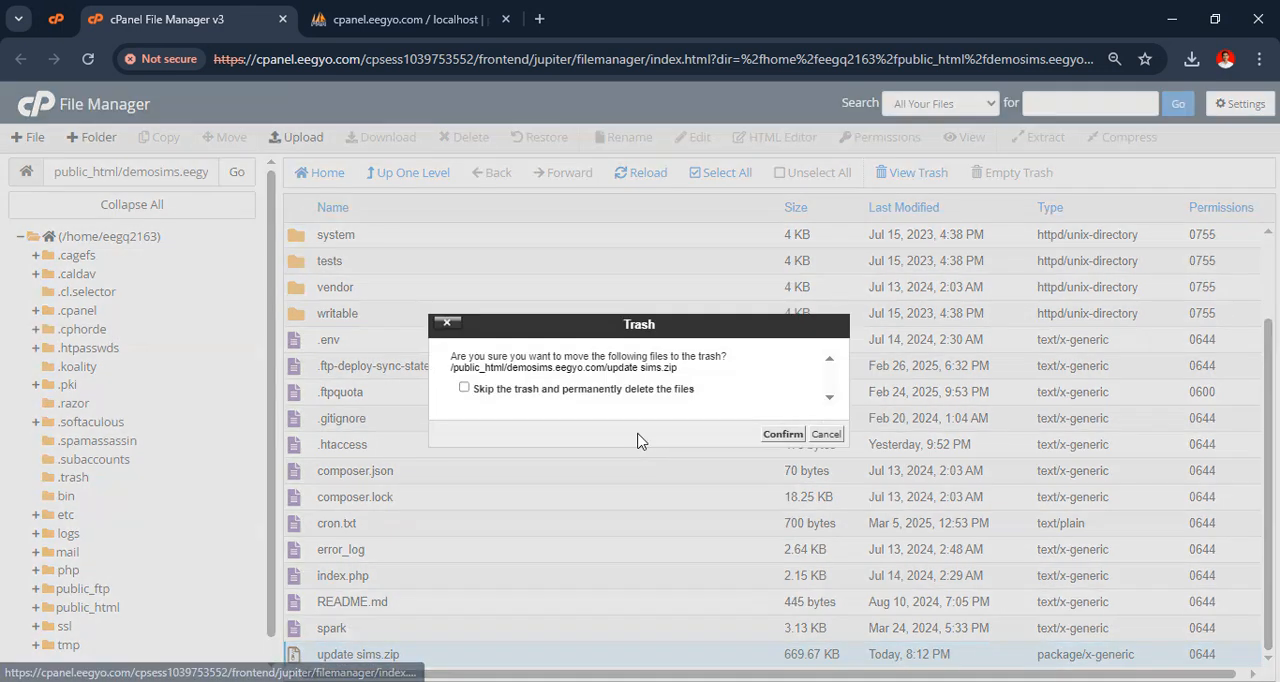
click(648, 392)
click(783, 434)
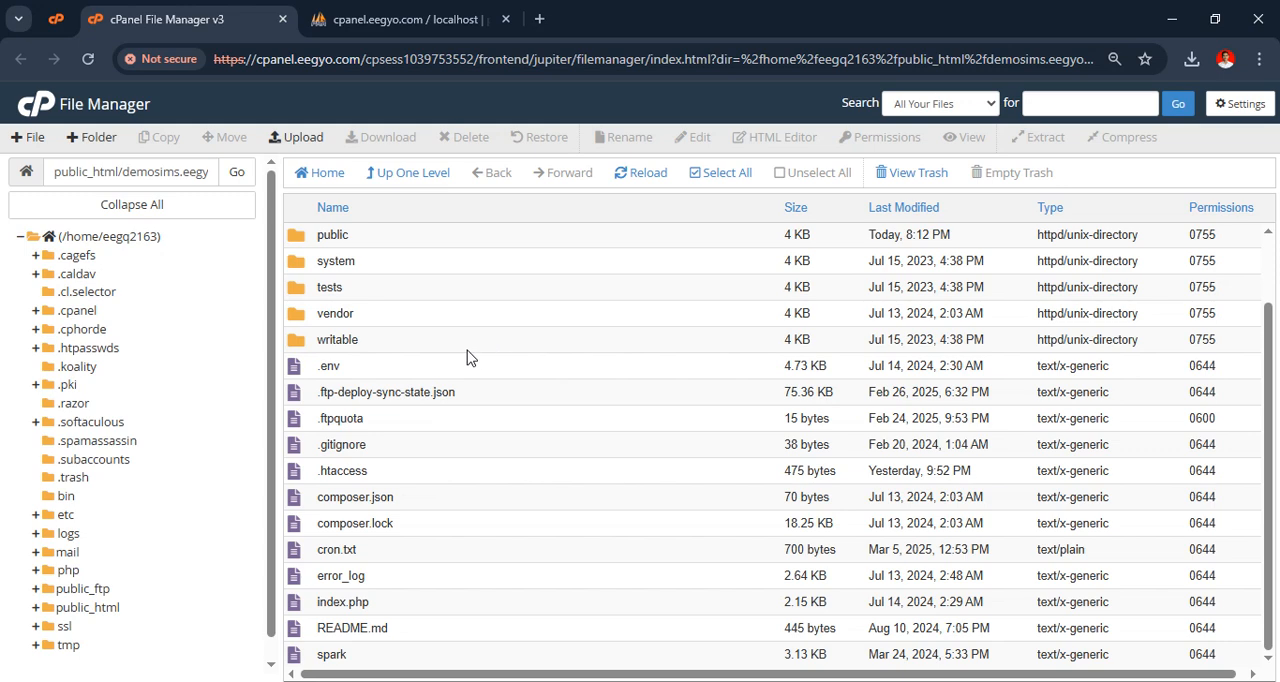
Switch to phpMyAdmin and try to import siakad.sql from Downloads into the eegq2163_sims database in SQL format, keeping the default import options
click(368, 8)
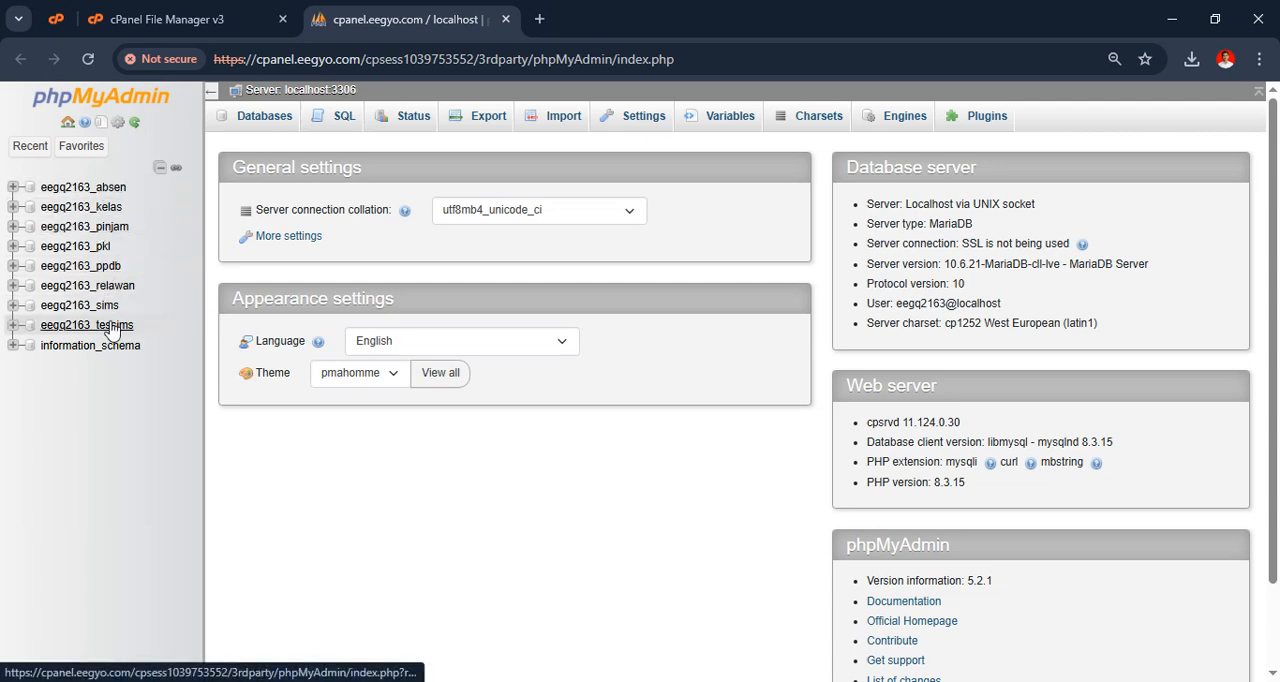
click(84, 305)
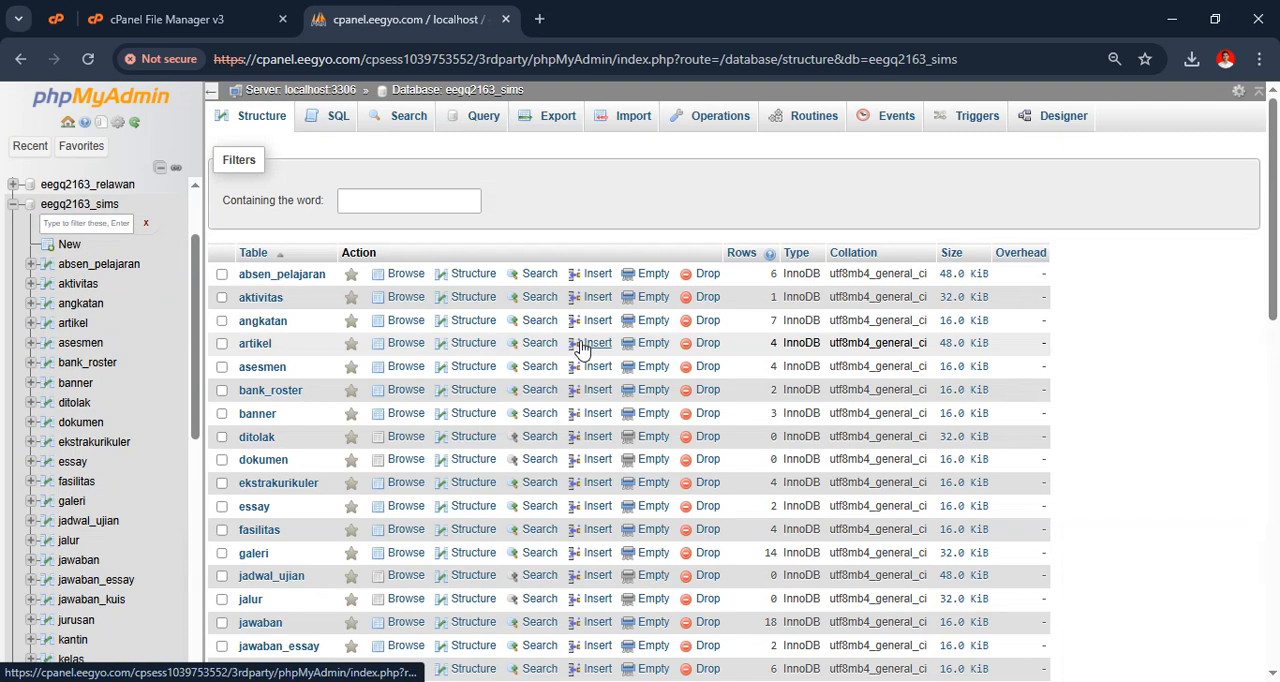
click(631, 118)
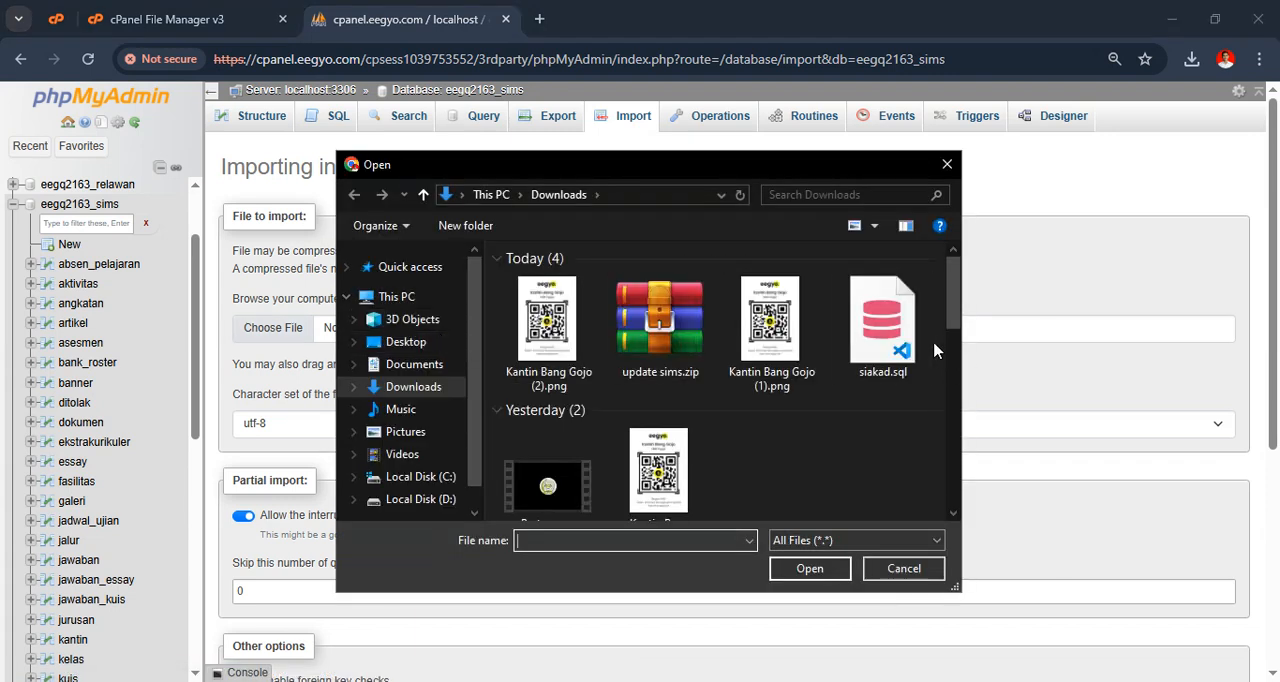
click(868, 331)
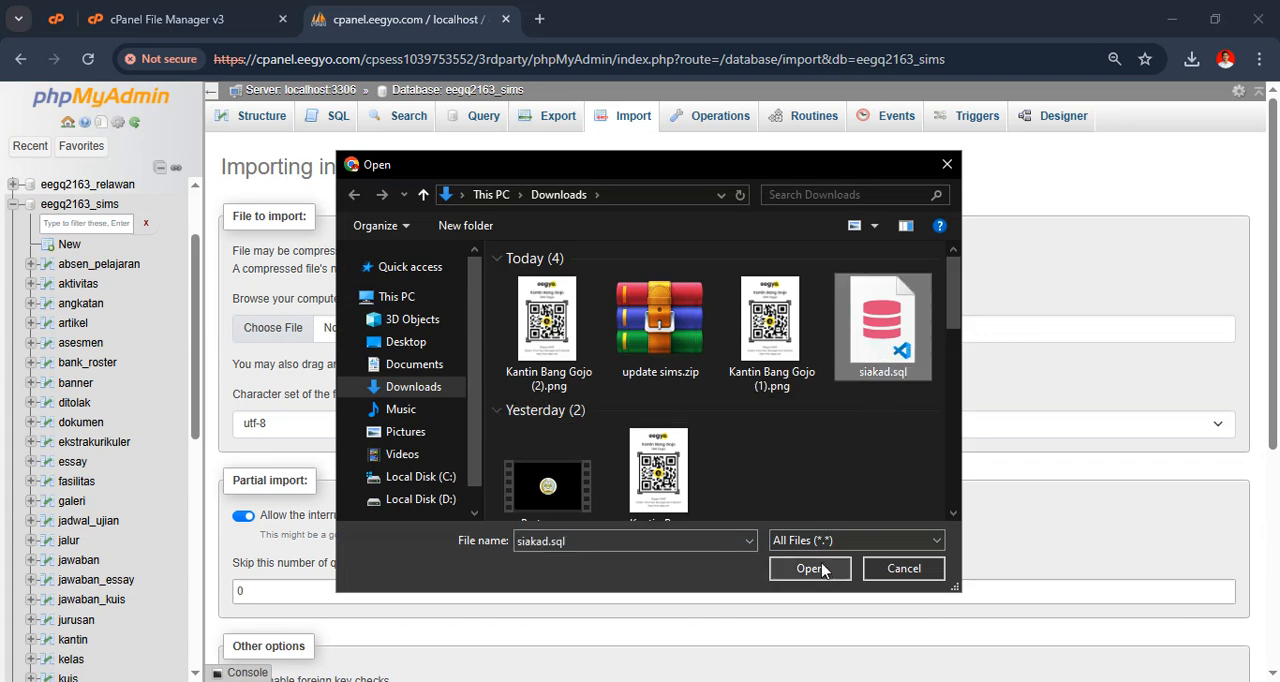
click(812, 572)
scroll(526, 358, down, 4)
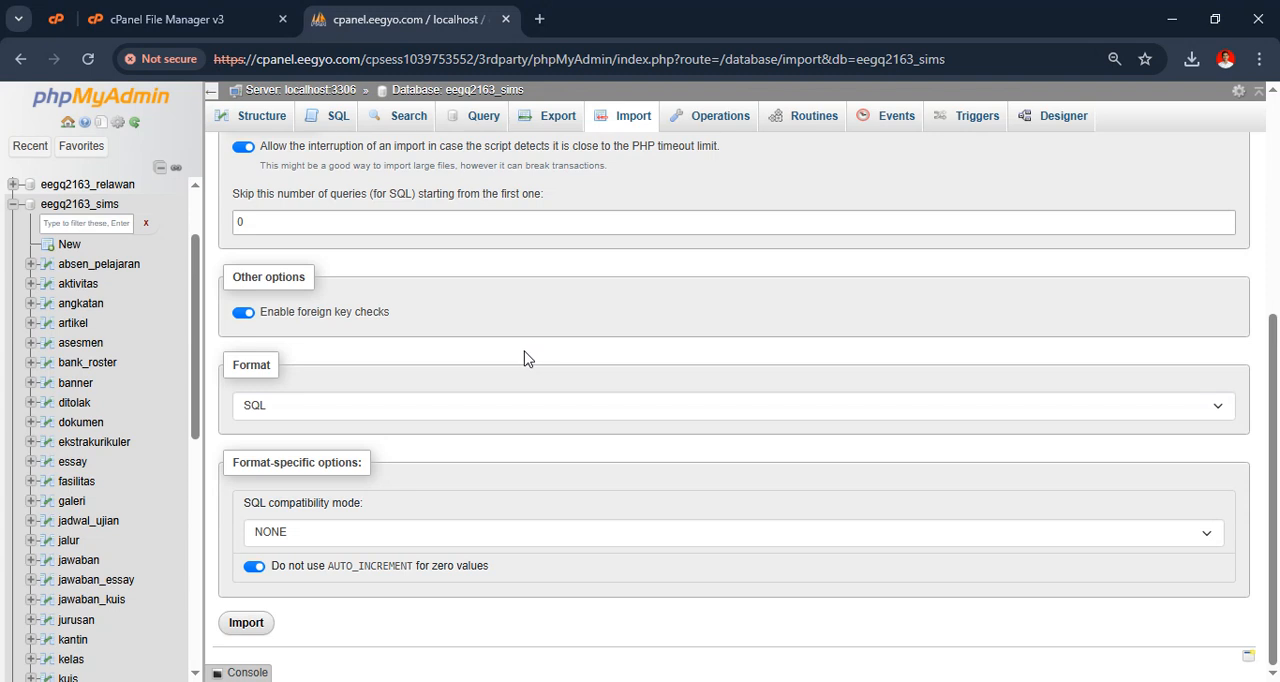
click(240, 625)
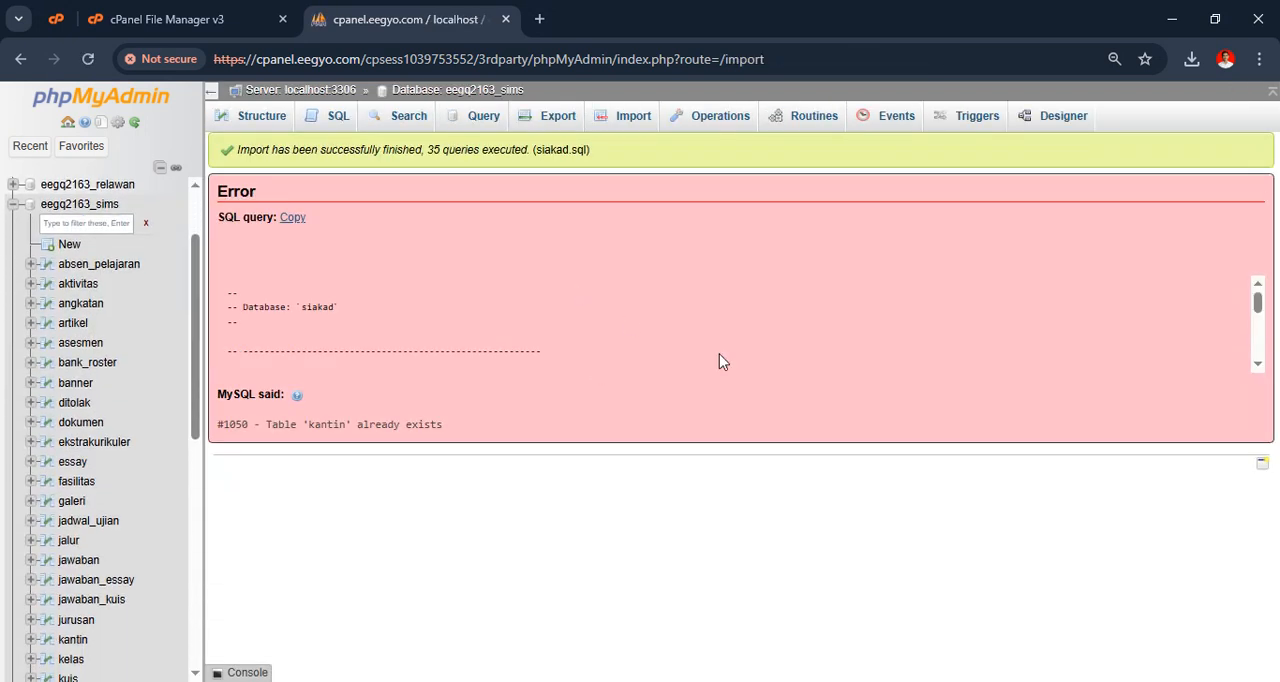
scroll(90, 400, down, 5)
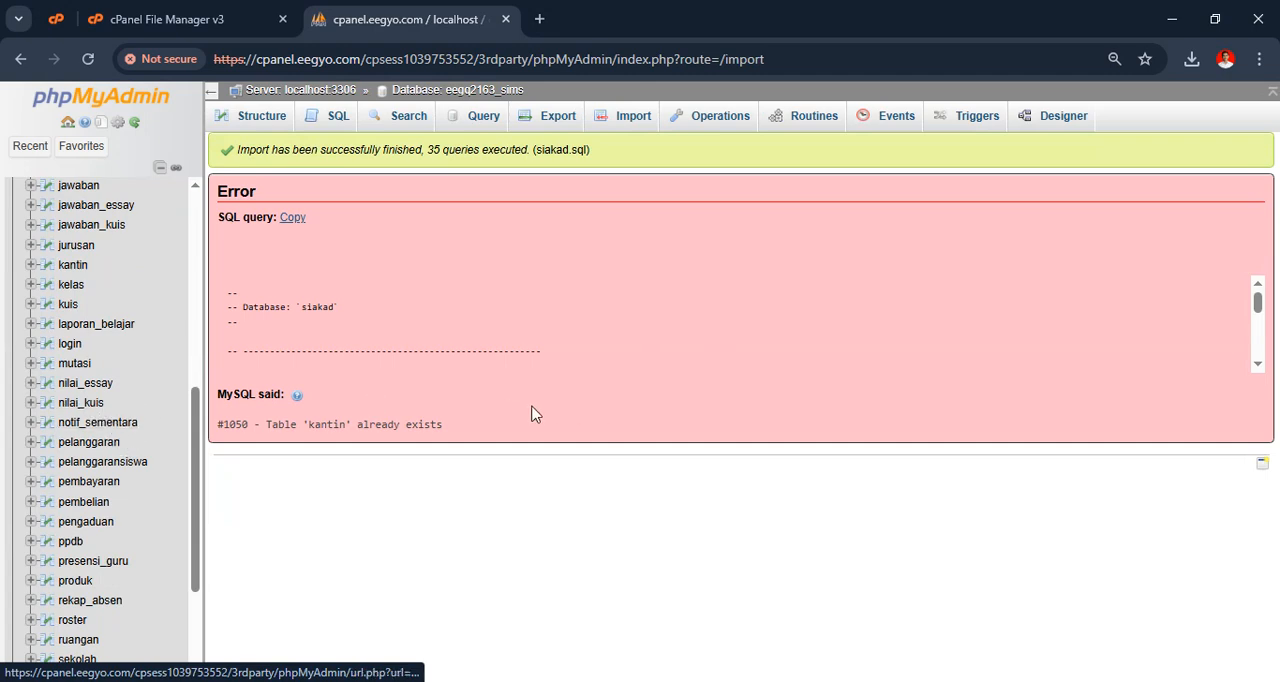
click(627, 128)
scroll(463, 443, down, 5)
scroll(463, 443, up, 5)
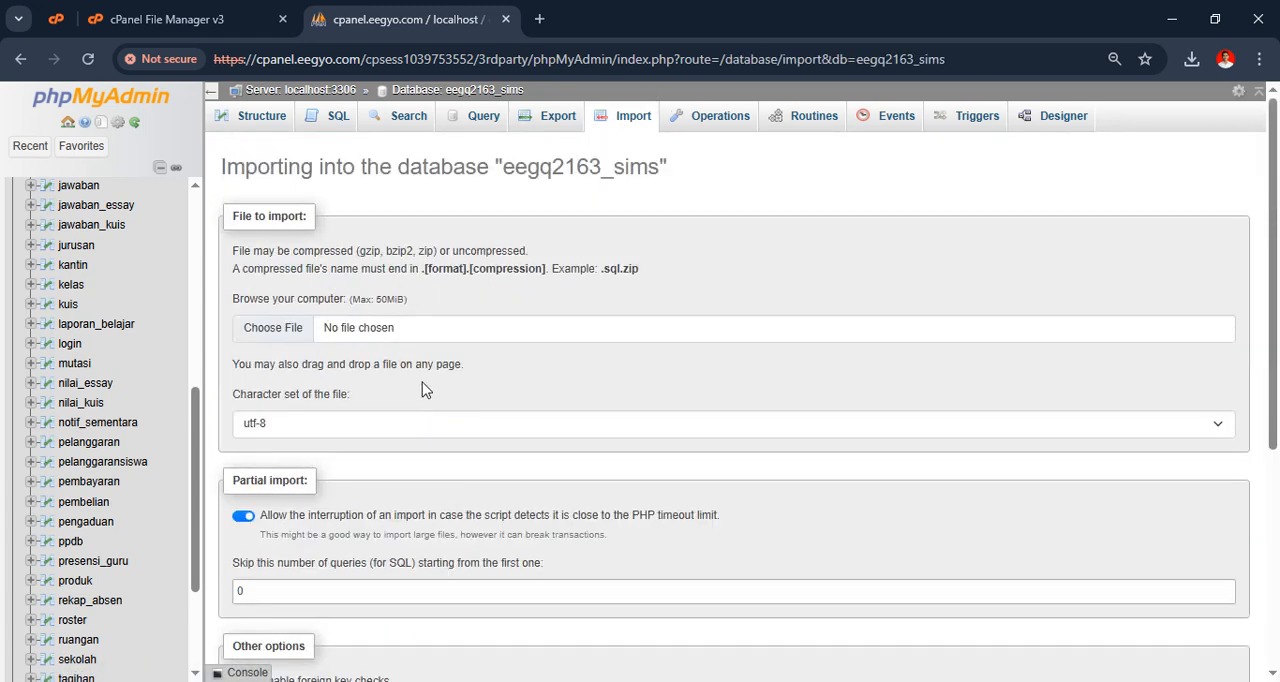
click(375, 330)
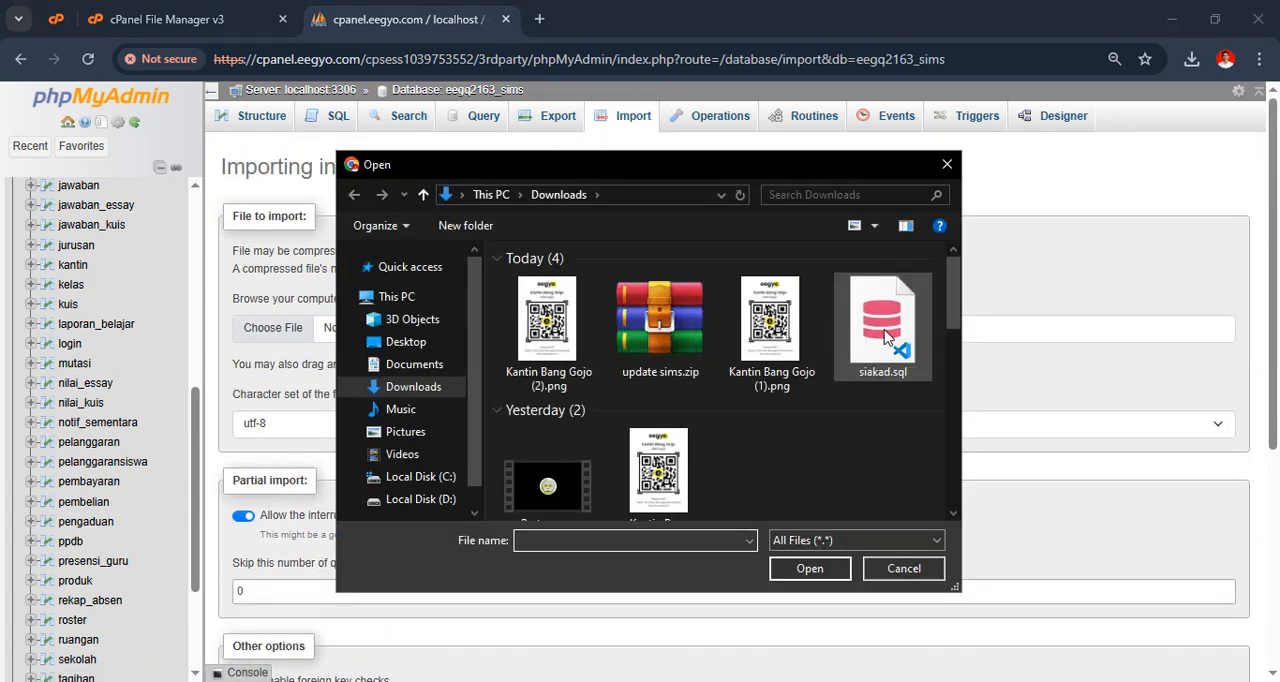
click(887, 338)
click(812, 568)
scroll(580, 374, down, 4)
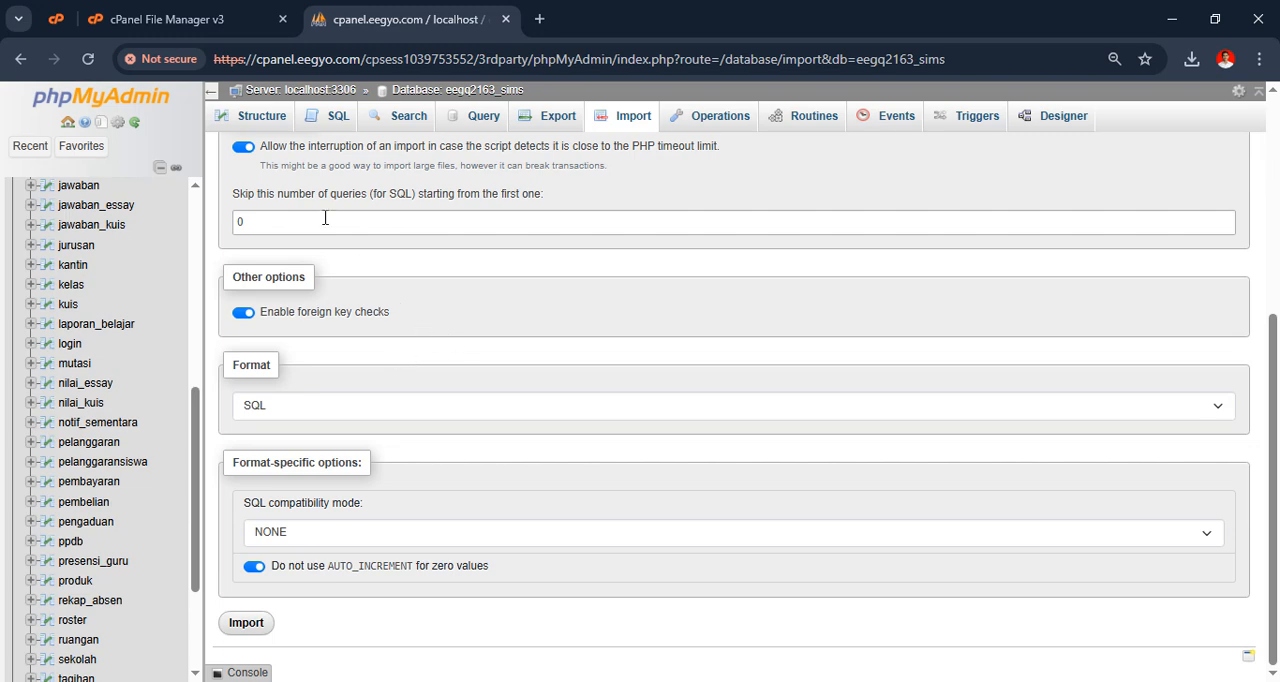
Return to the cPanel File Manager and close the phpMyAdmin browser tab
click(185, 19)
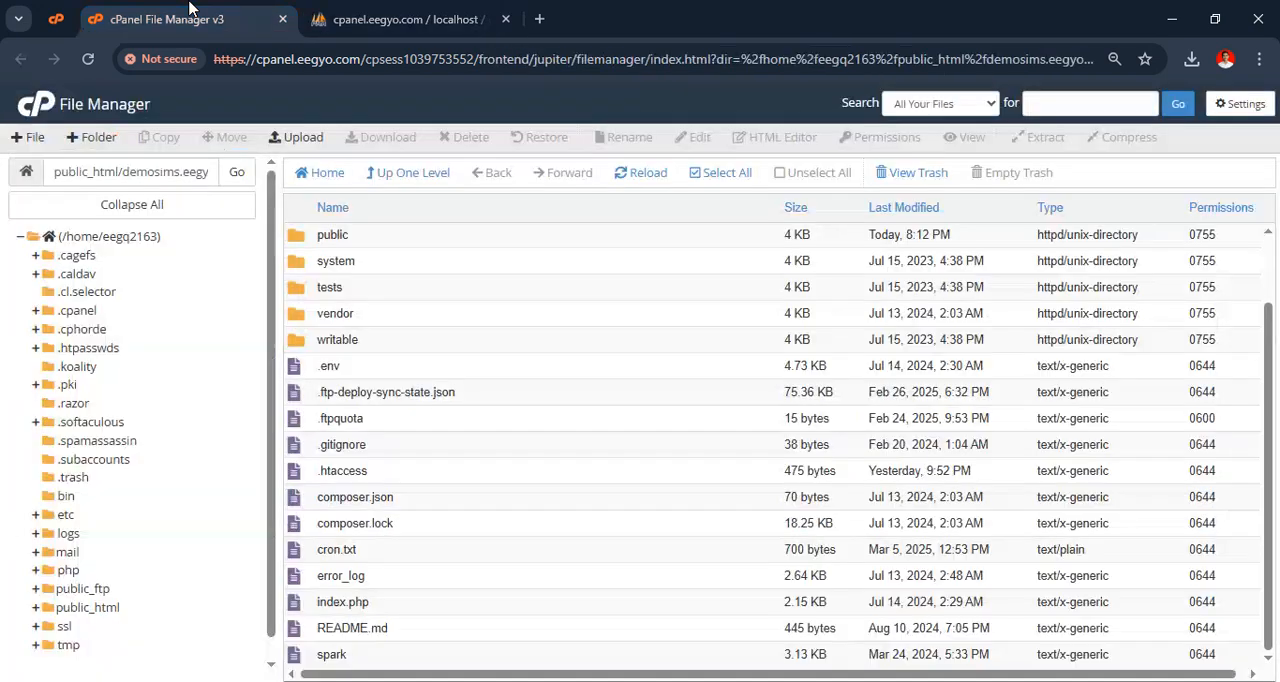
click(505, 19)
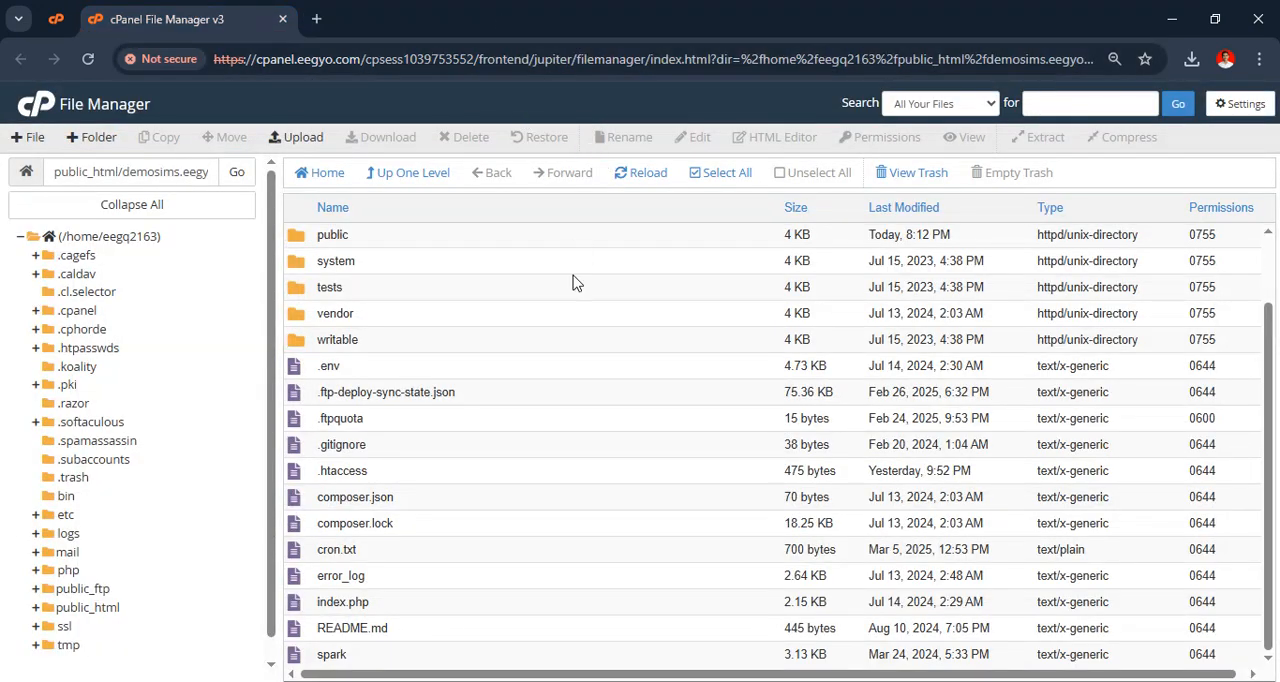